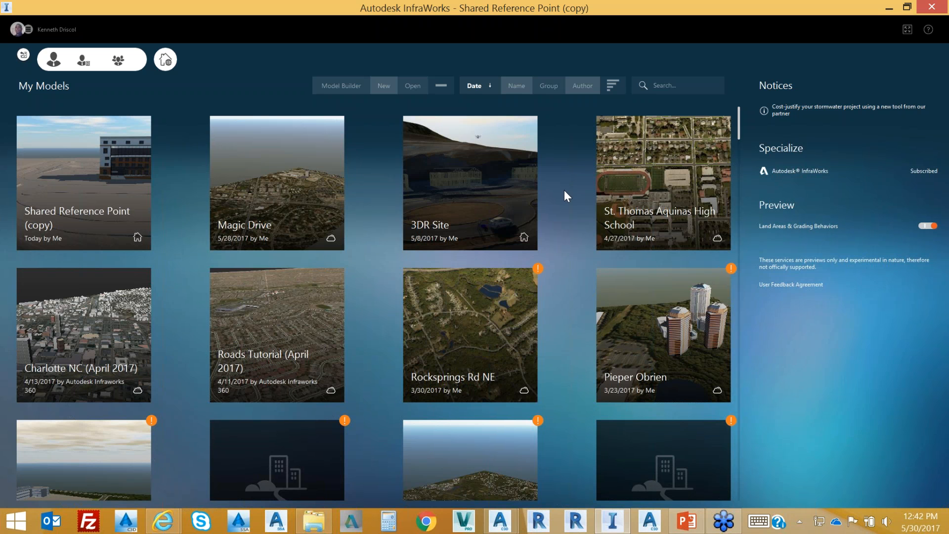
Step: Open the Model Builder and search the map for the project site's street address
click(340, 86)
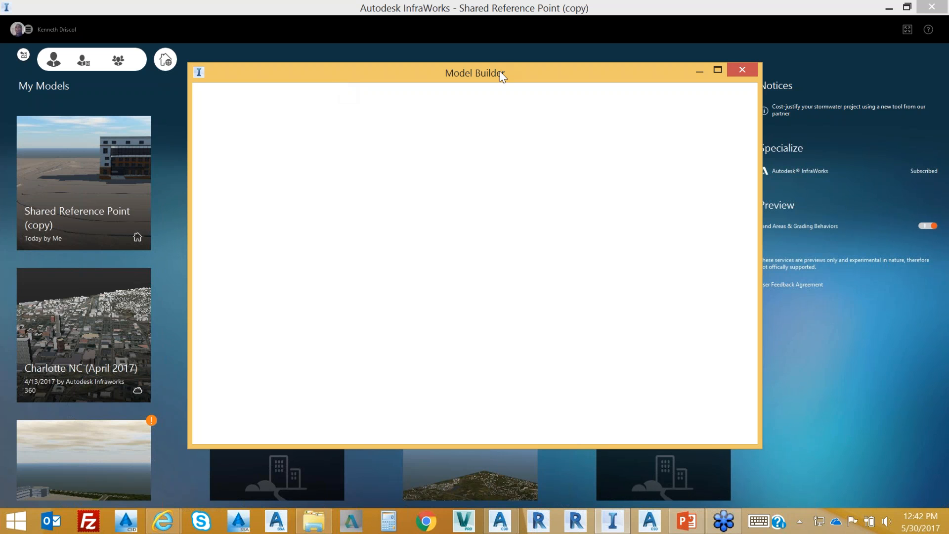
drag(500, 73, 496, 42)
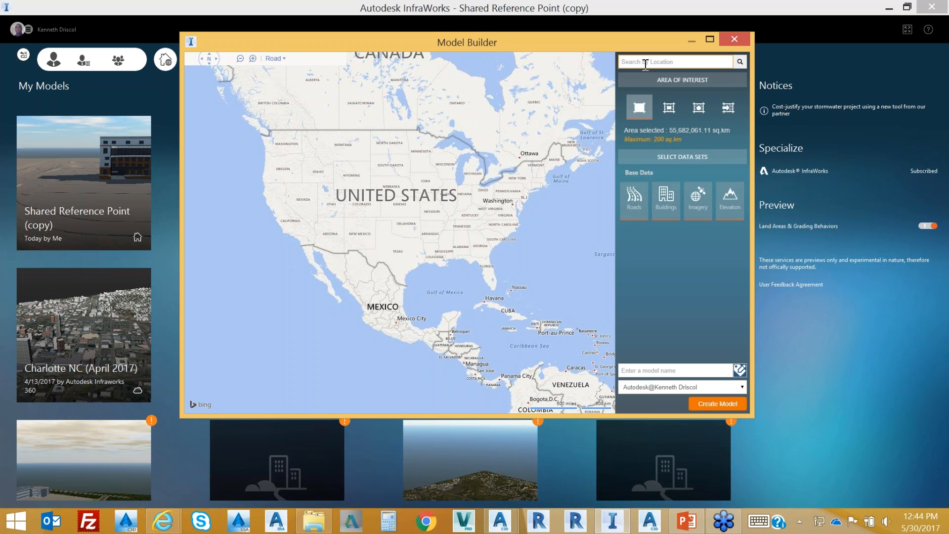
text(63)
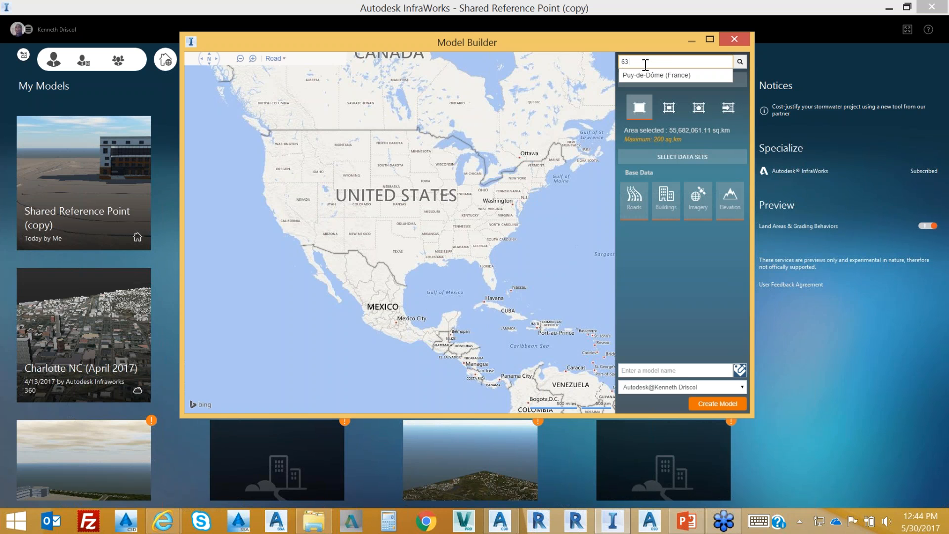
text( tru)
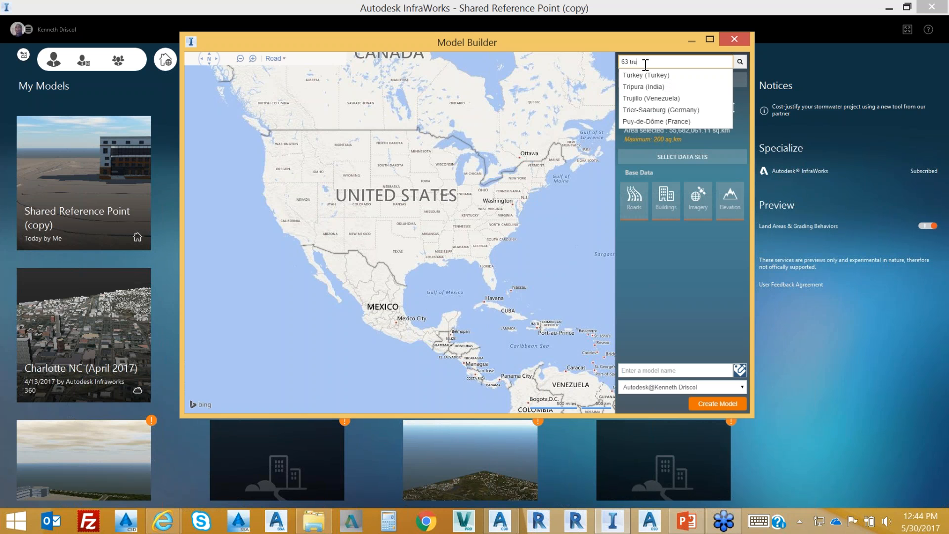
text(man Road)
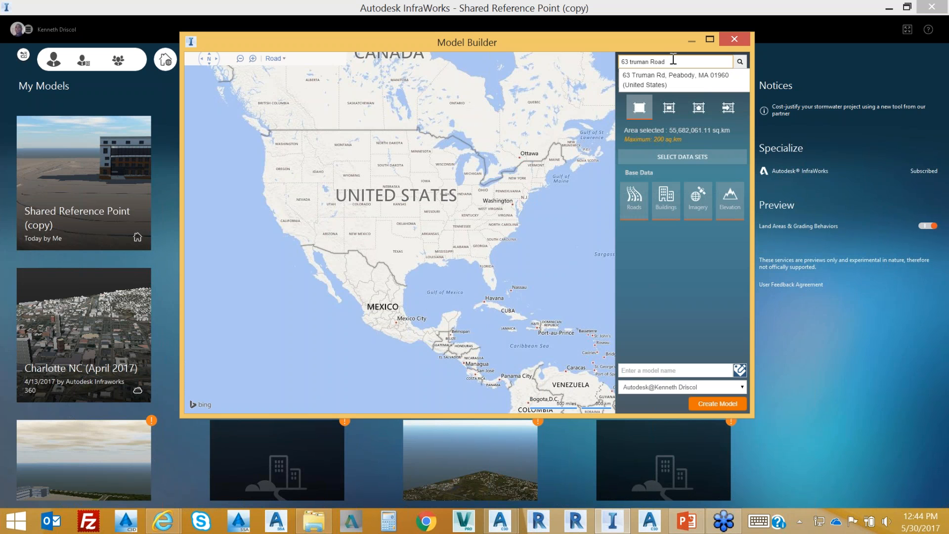
text(, mansf)
text(iel)
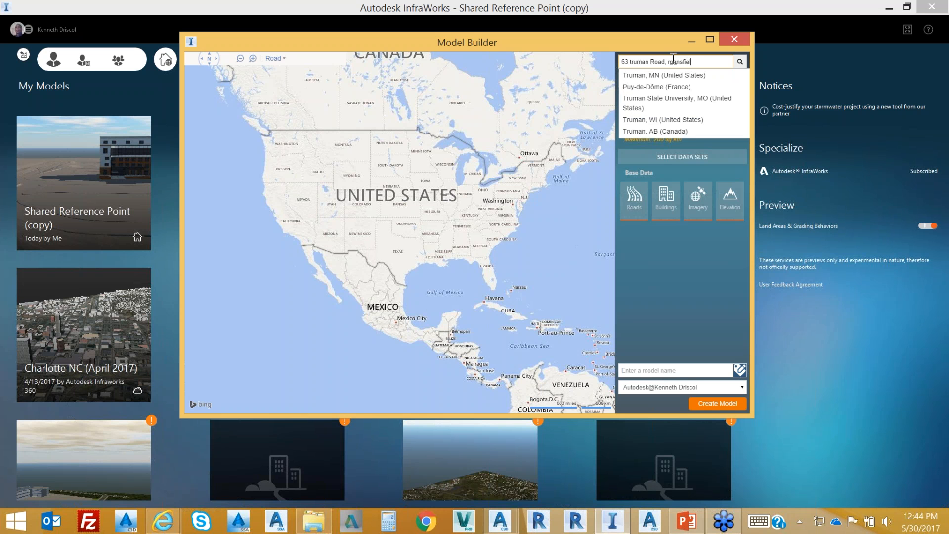
text(d)
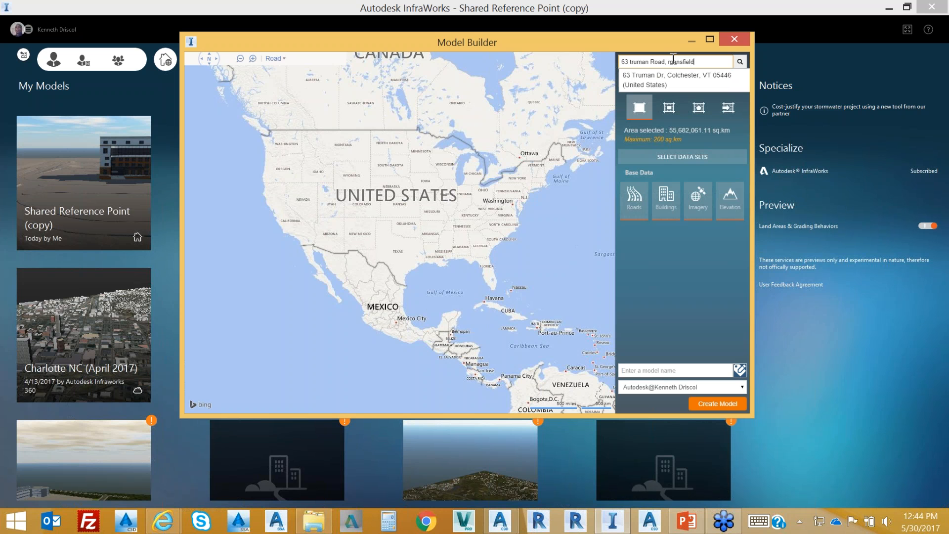
text( mo)
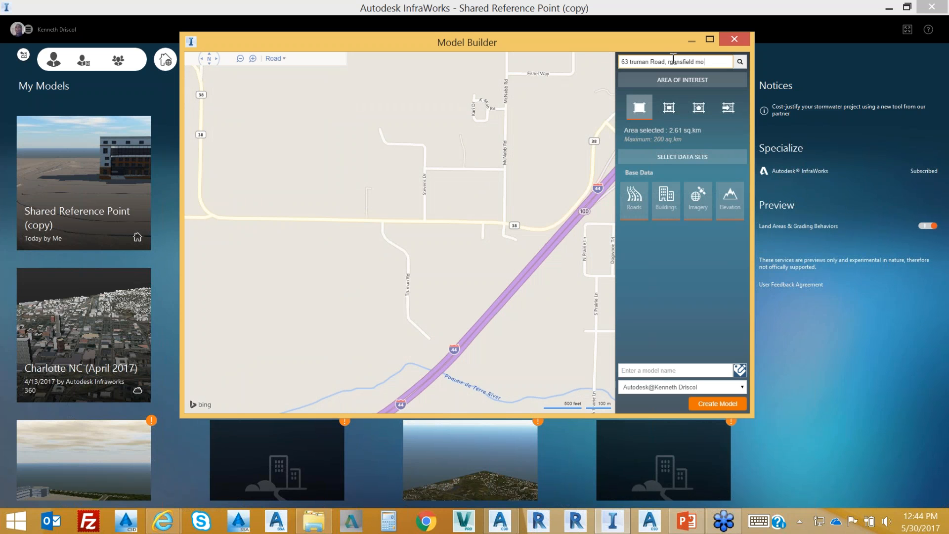
Step: Look over the area surrounding the found location and rerun the site address search to recentre the map
scroll(488, 247, down, 1)
scroll(488, 247, down, 1)
drag(488, 247, 546, 137)
scroll(472, 184, down, 1)
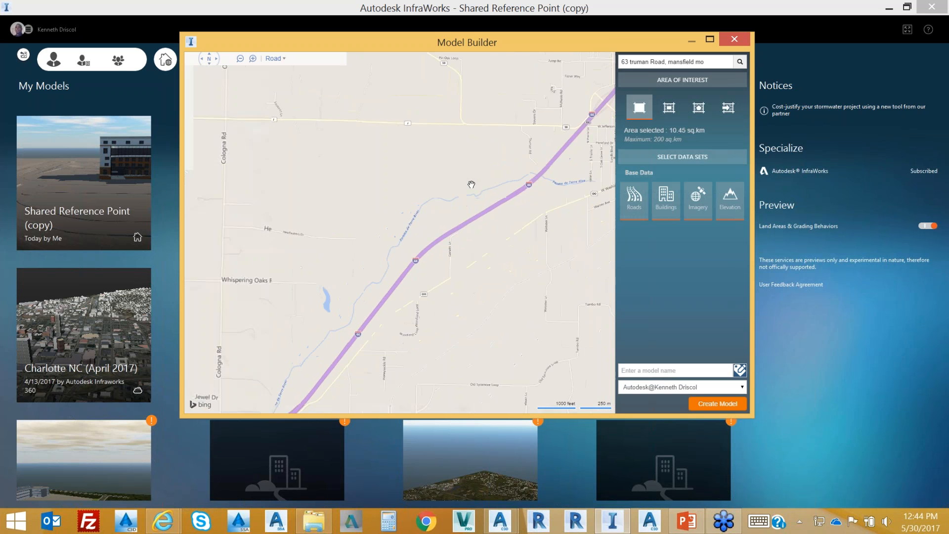
scroll(497, 151, down, 1)
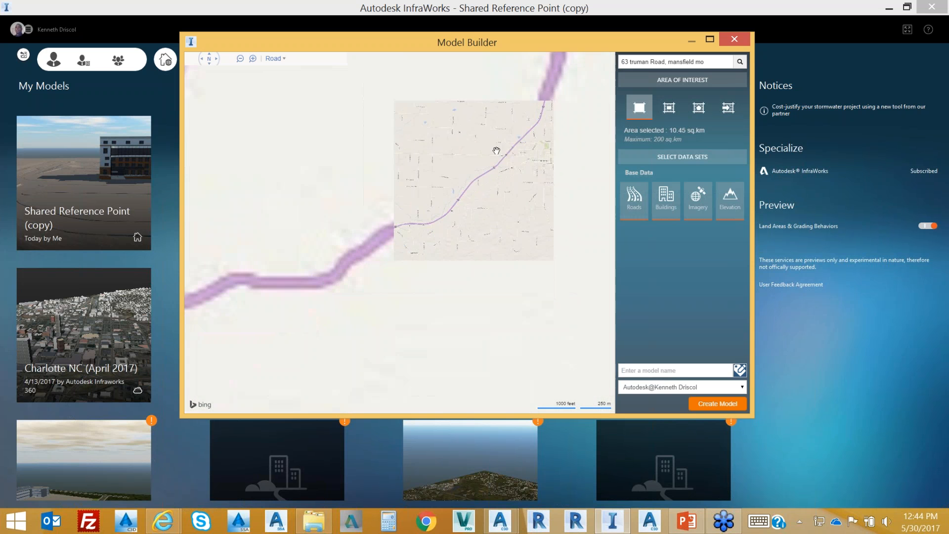
drag(479, 156, 504, 179)
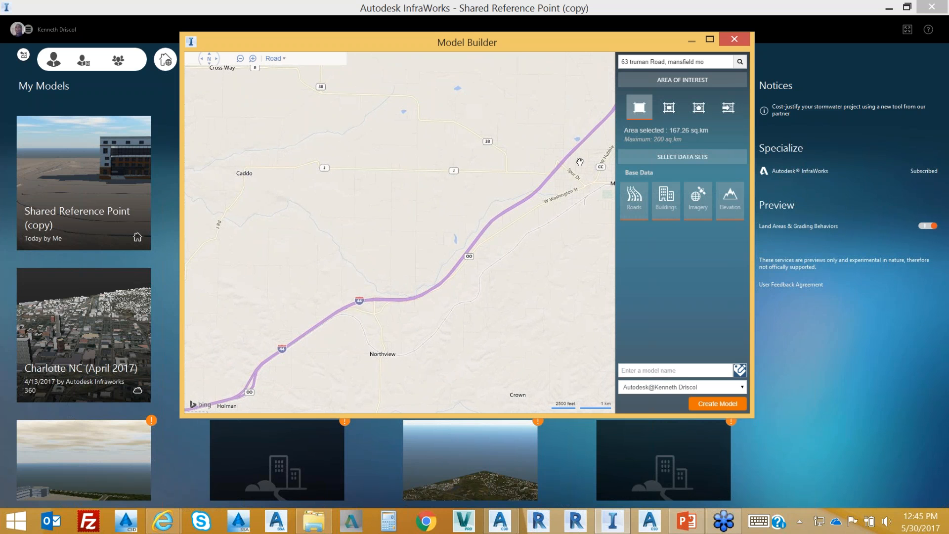
click(686, 62)
click(740, 62)
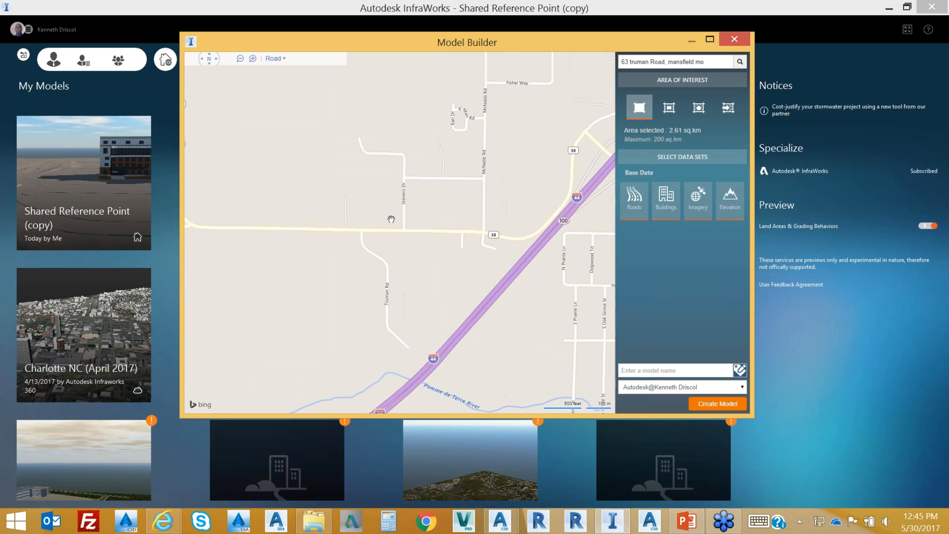
Step: Switch the map to Bird's eye imagery and enlarge the Model Builder window
mouse_move(280, 60)
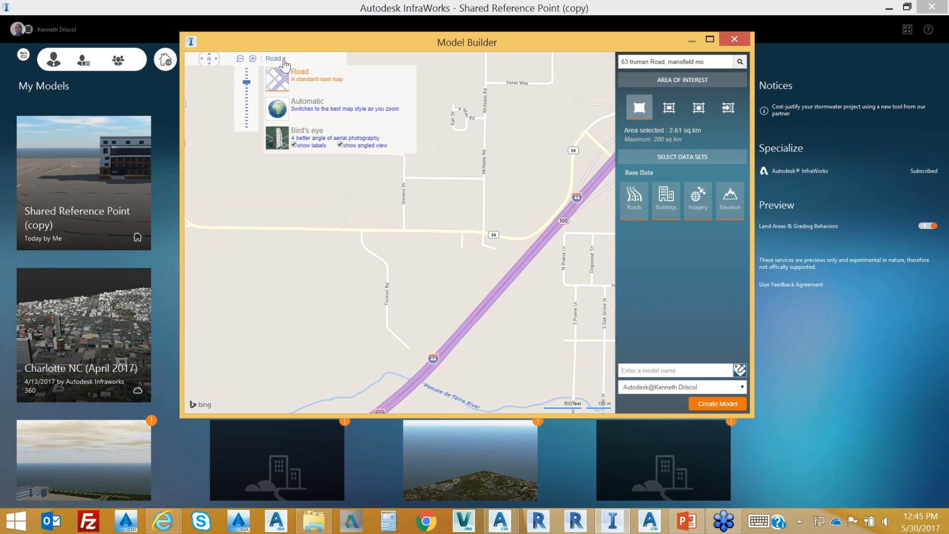
click(289, 141)
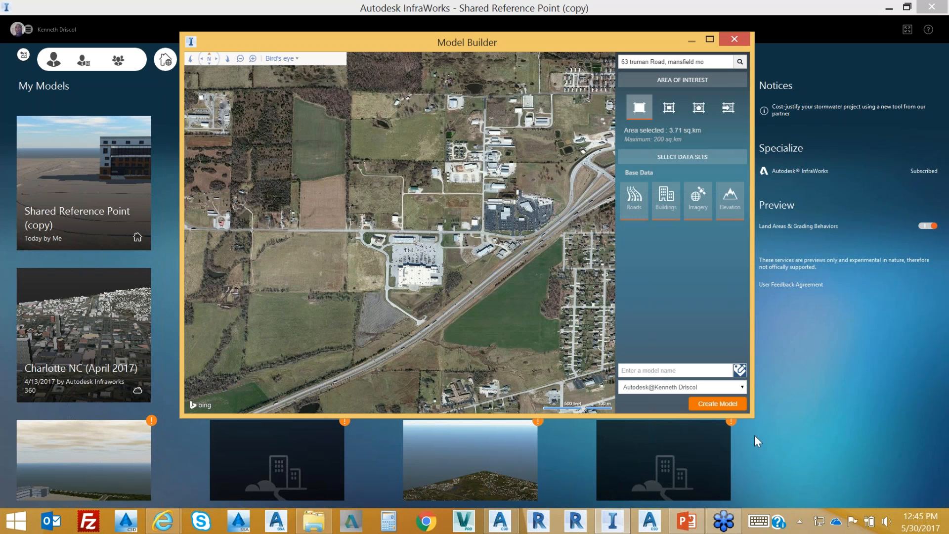
drag(754, 417, 851, 507)
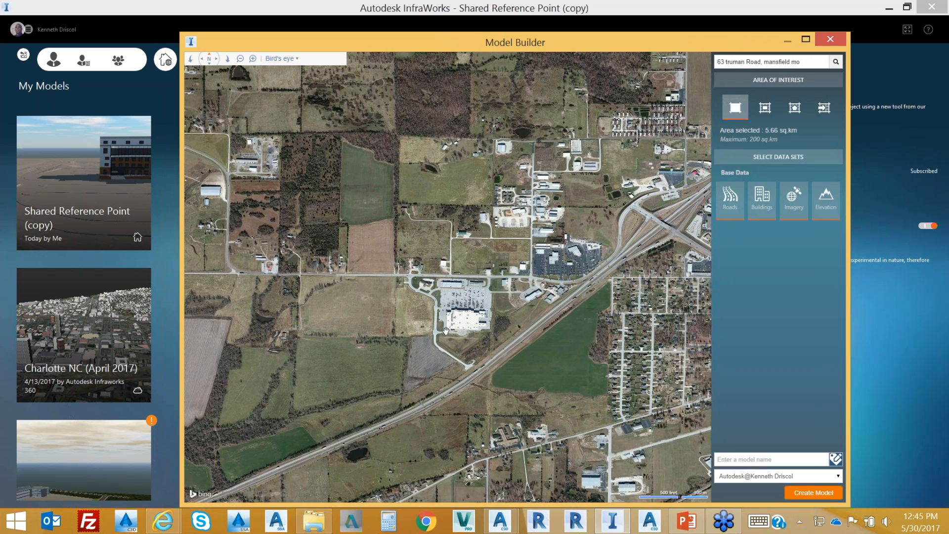
Step: Draw a rectangular area of interest of about 0.60 sq km around the large store, its parking lot and the adjoining access road
scroll(444, 330, up, 5)
scroll(444, 330, down, 4)
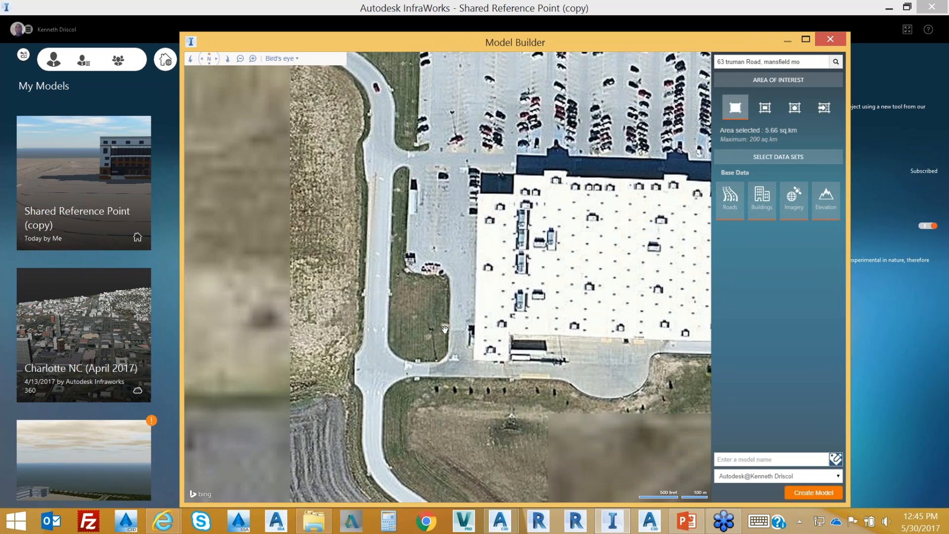
scroll(445, 330, down, 2)
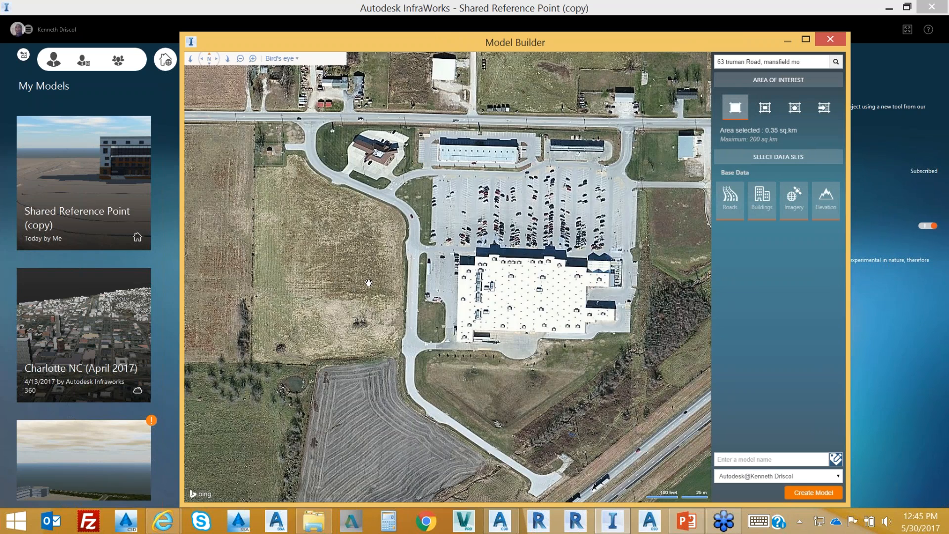
scroll(369, 283, down, 2)
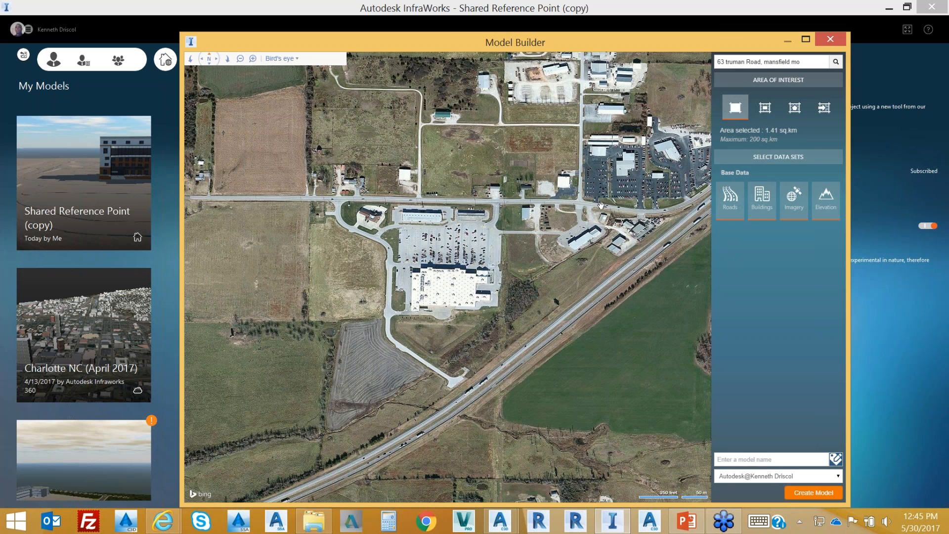
click(765, 110)
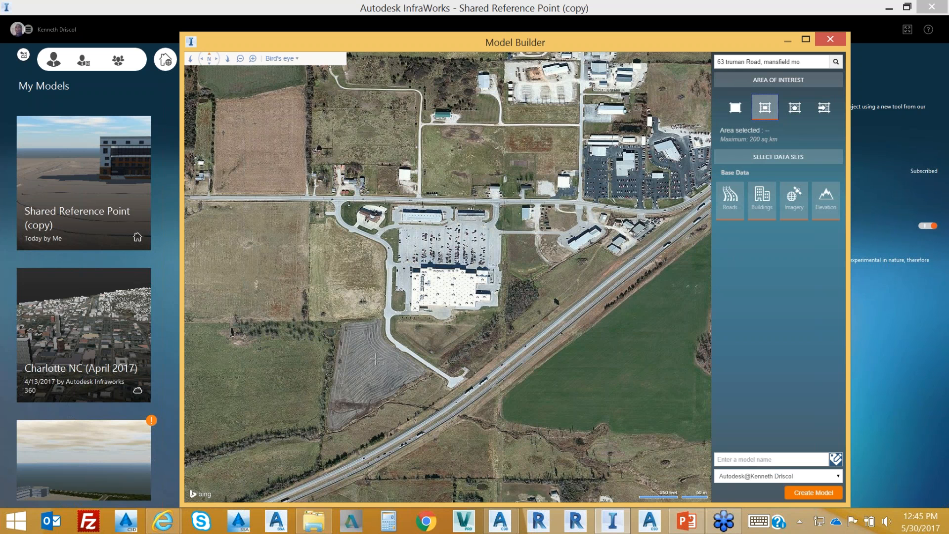
click(267, 483)
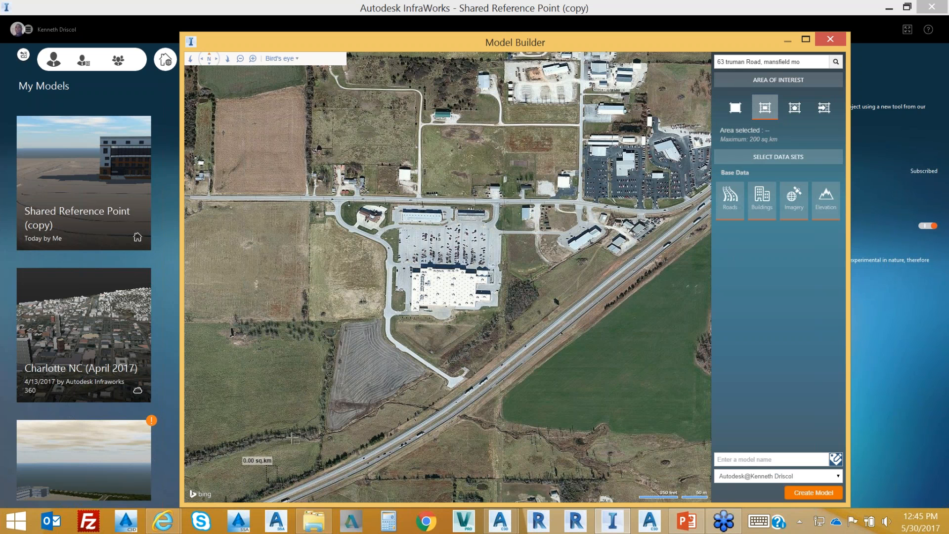
click(575, 150)
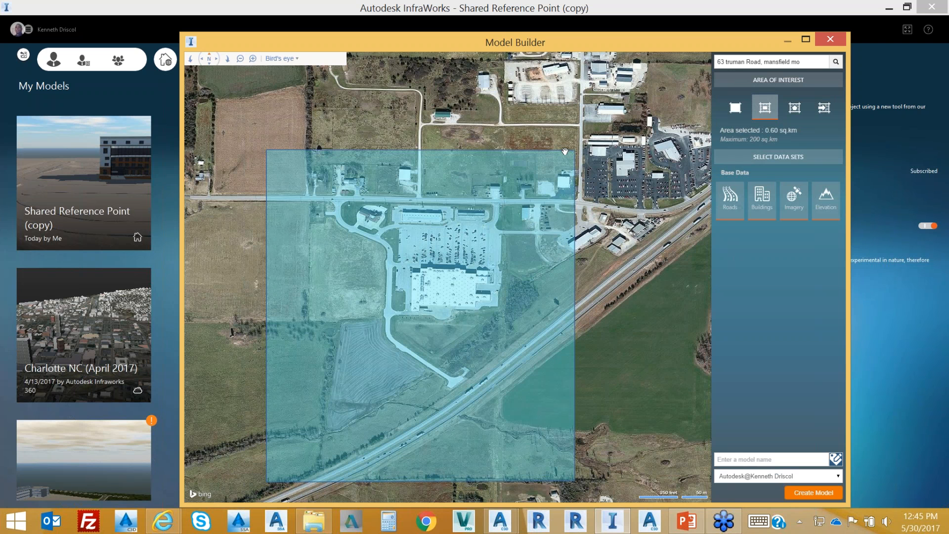
Step: Create the model under the name Site Truman and close the Model Builder
click(737, 460)
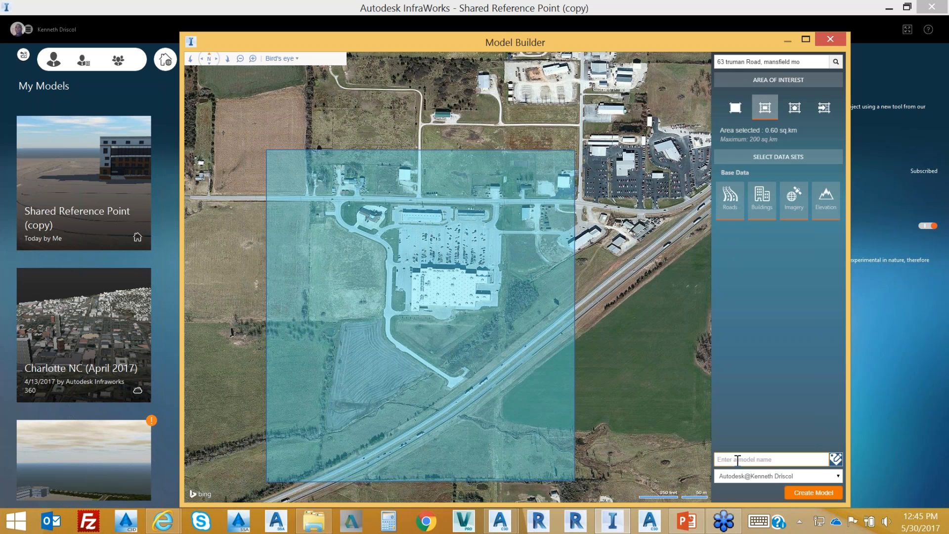
text(Site Truman)
click(815, 499)
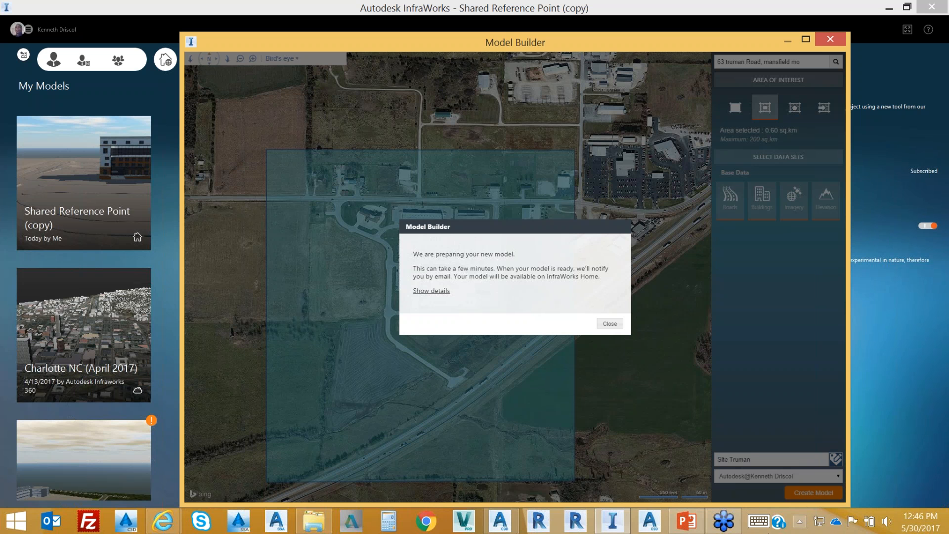
click(610, 320)
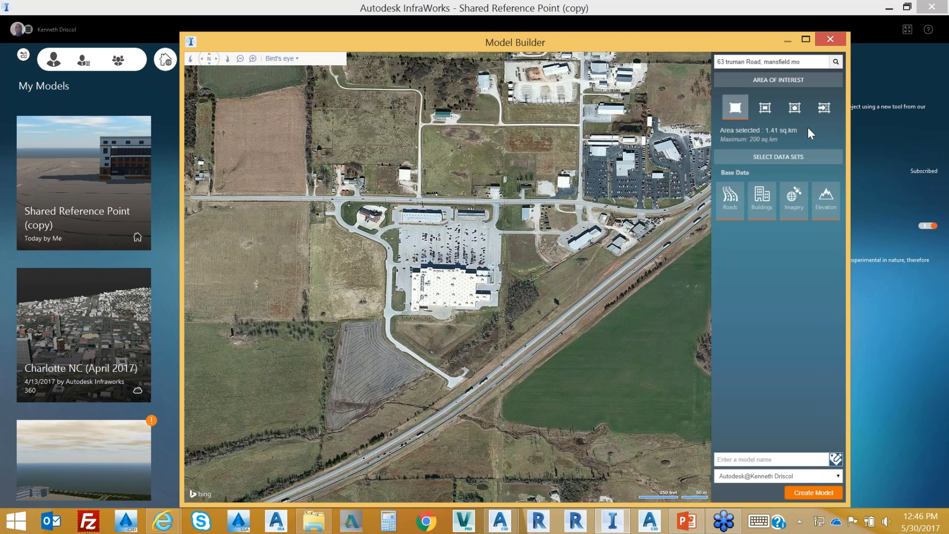
click(829, 39)
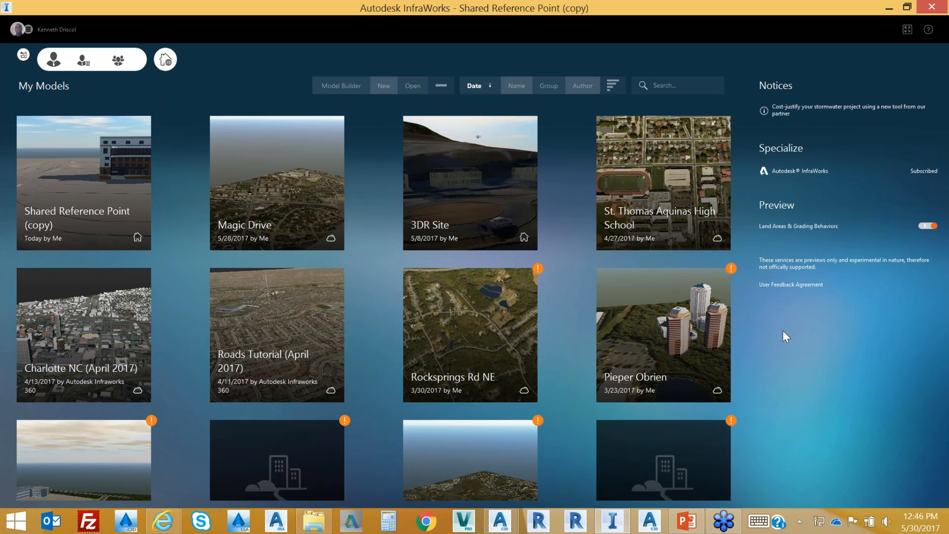
Step: Minimize InfraWorks, switch to the Autodesk Account page in Internet Explorer and open the Product Enhancements list from account management
click(890, 9)
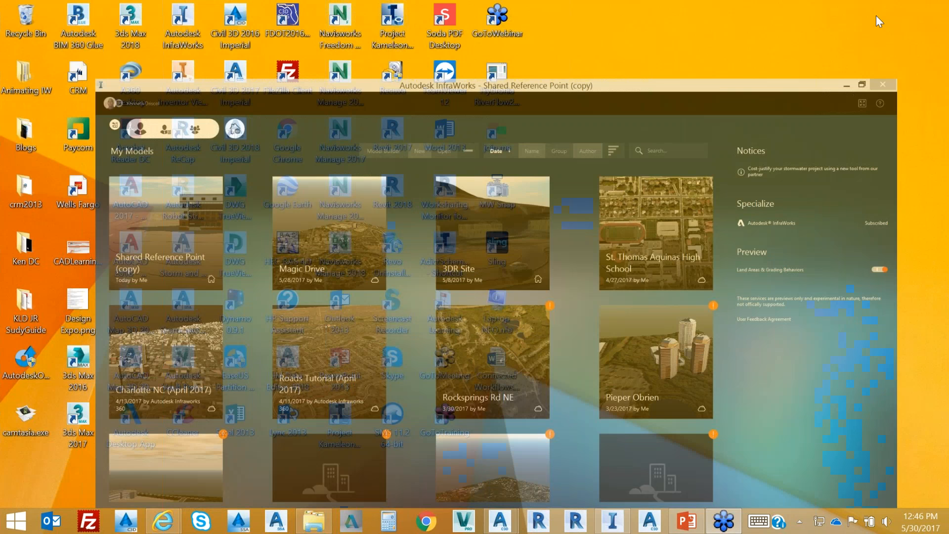
mouse_move(173, 527)
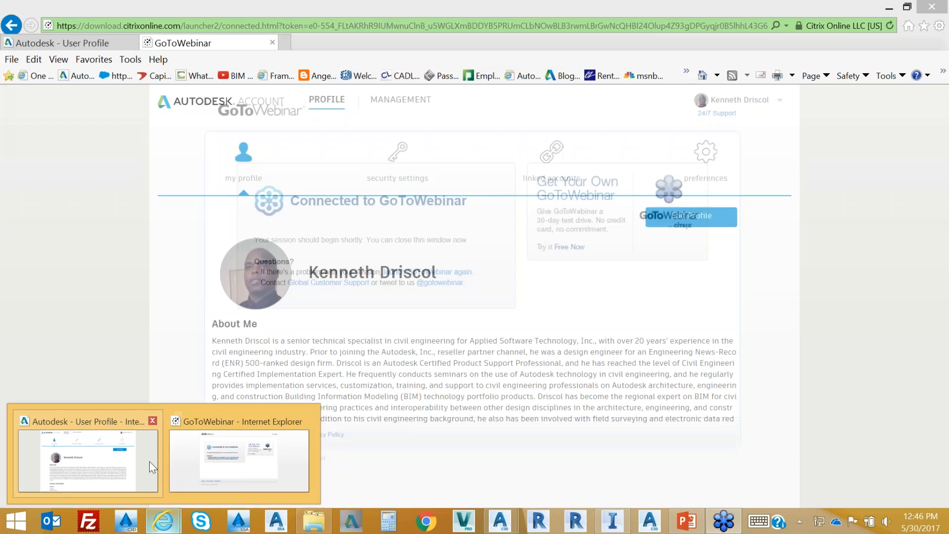
click(149, 461)
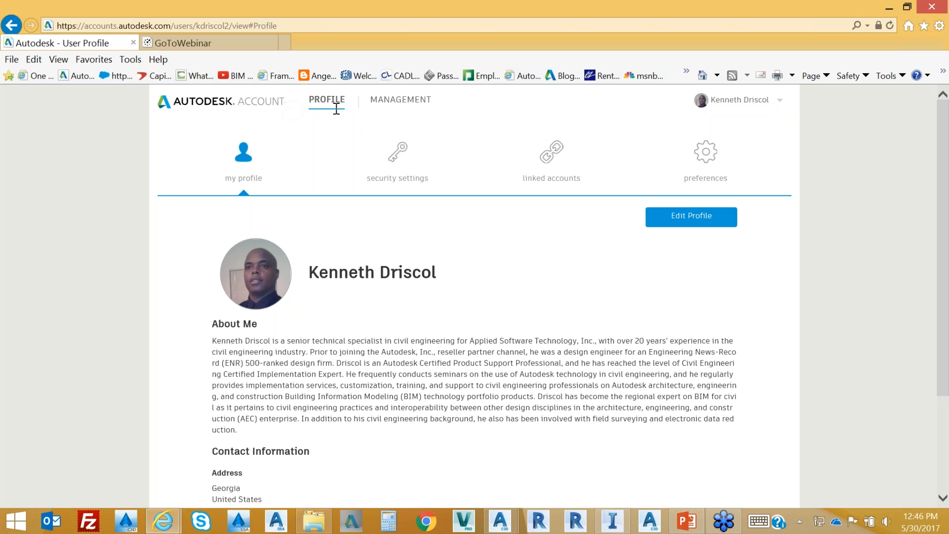
click(406, 99)
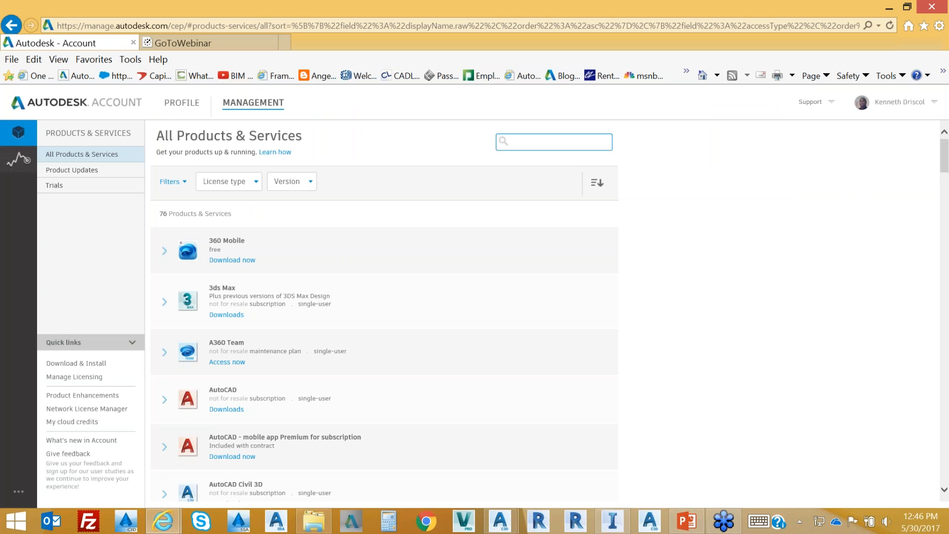
click(94, 398)
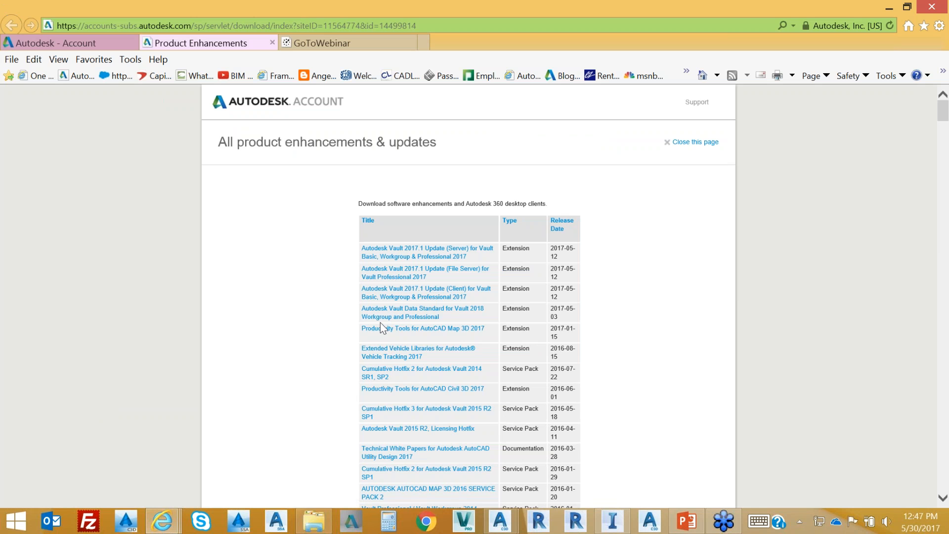
Step: Open the Productivity Tools for AutoCAD Civil 3D 2017 page and examine its Shared Reference Point installers for Civil 3D and Revit
scroll(303, 333, down, 3)
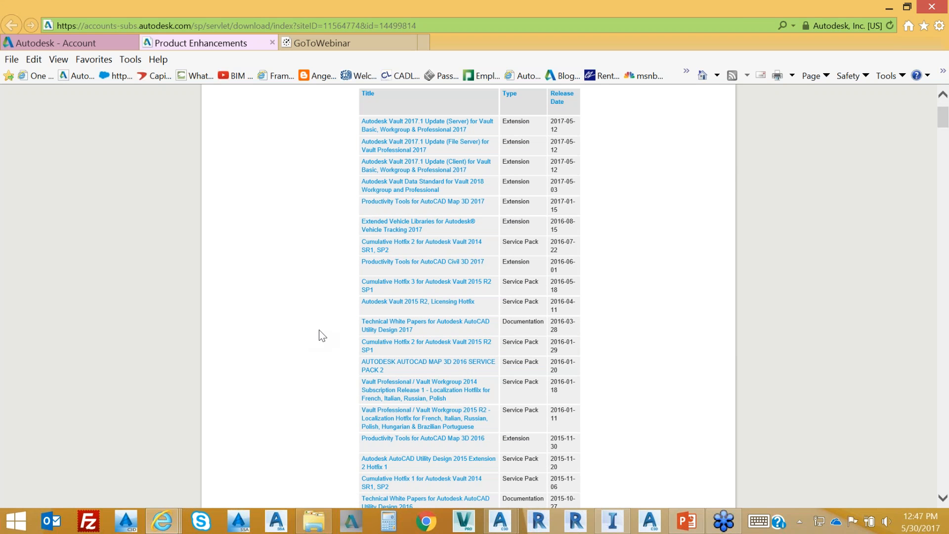
click(433, 265)
scroll(291, 311, down, 3)
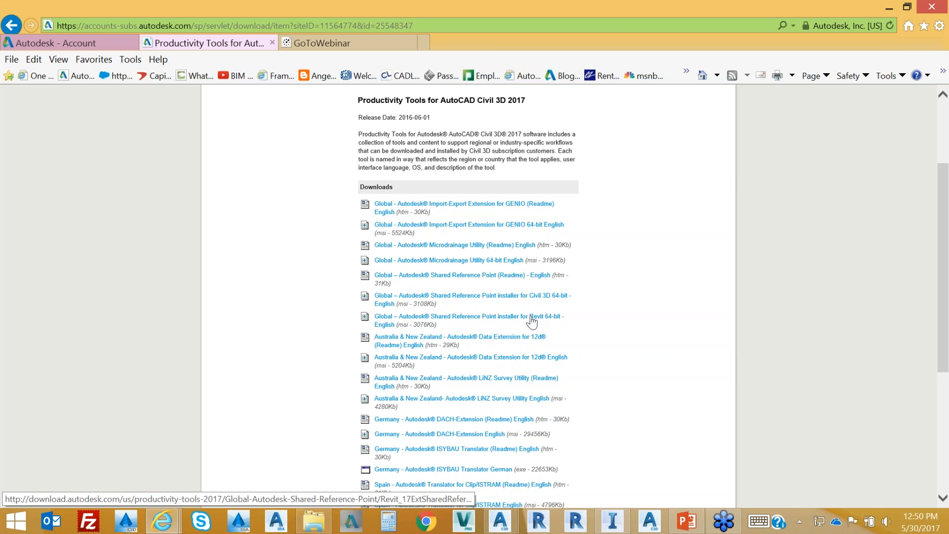
scroll(532, 321, down, 1)
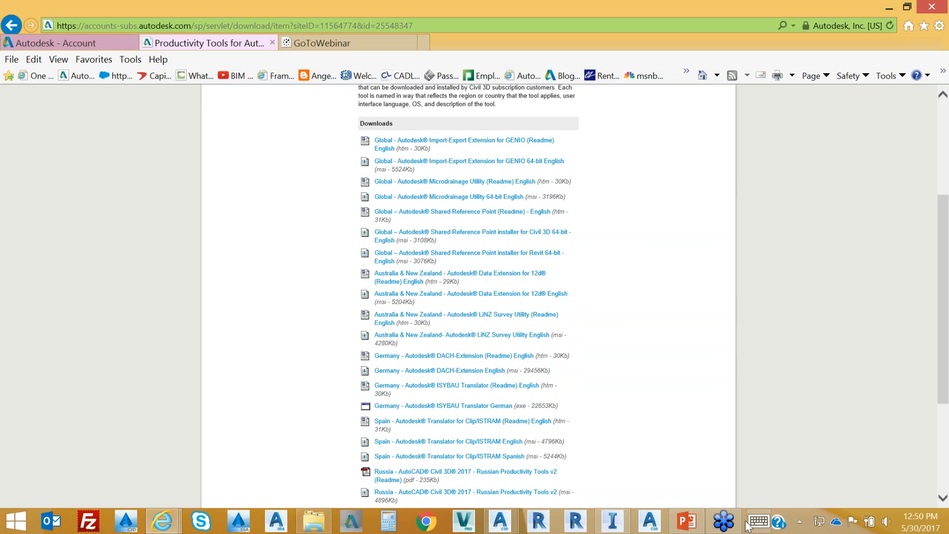
Step: Minimize the browser to return to the desktop
click(724, 520)
click(888, 10)
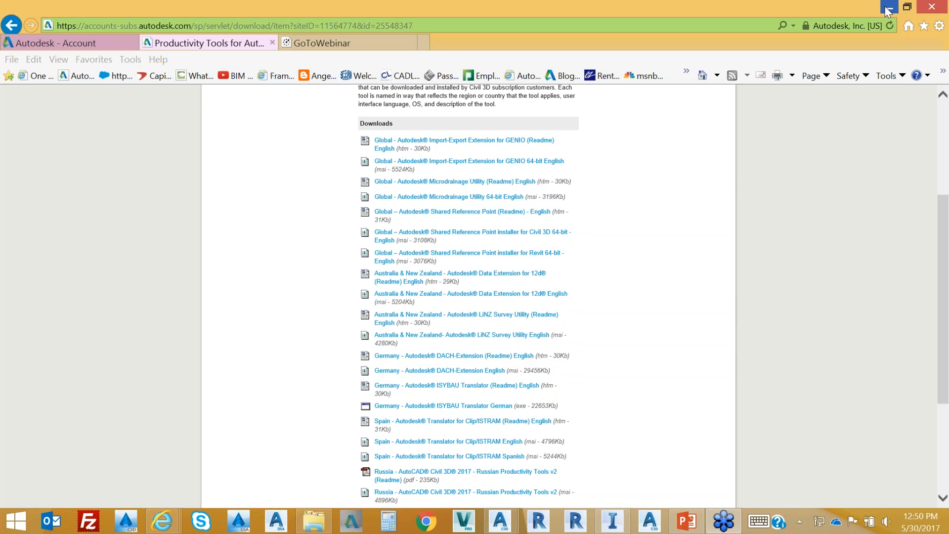
click(888, 10)
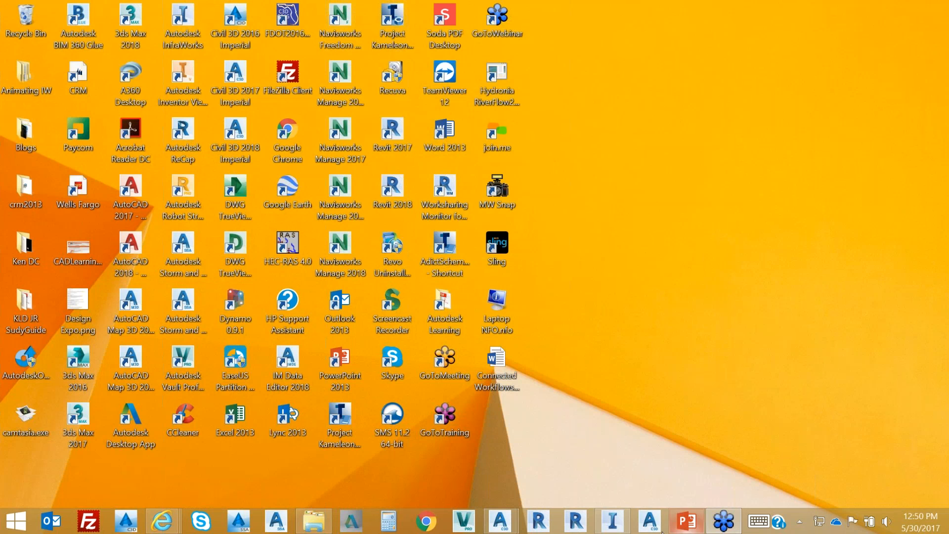
Step: Switch to InfraWorks and open the Site Truman model
click(632, 525)
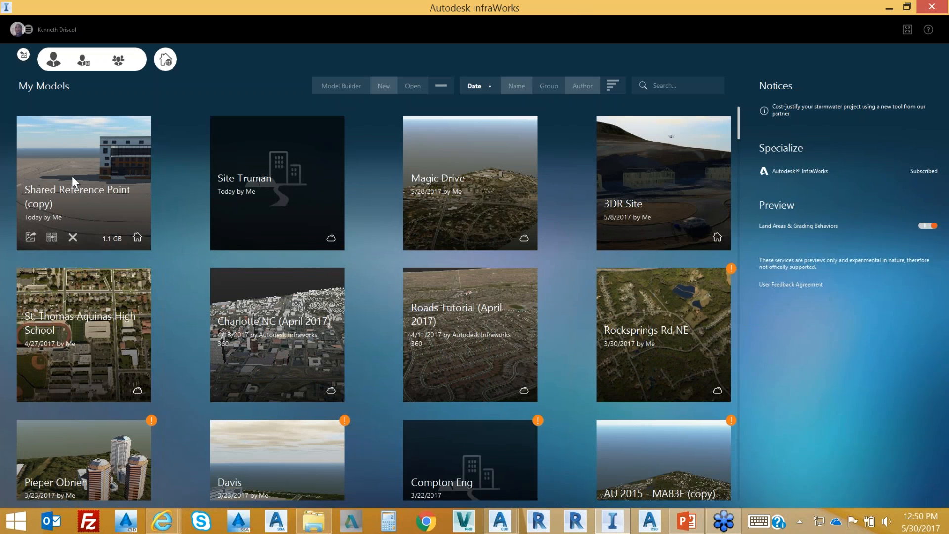
click(274, 194)
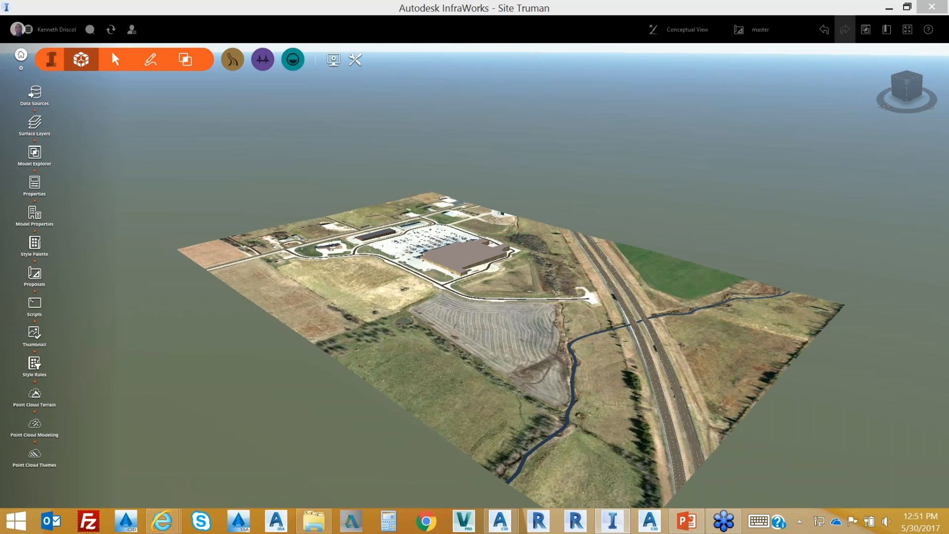
Step: Examine the generated terrain, roads and buildings around the large building and its parking lot from overhead, low and oblique viewpoints
drag(446, 301, 512, 332)
scroll(512, 332, up, 5)
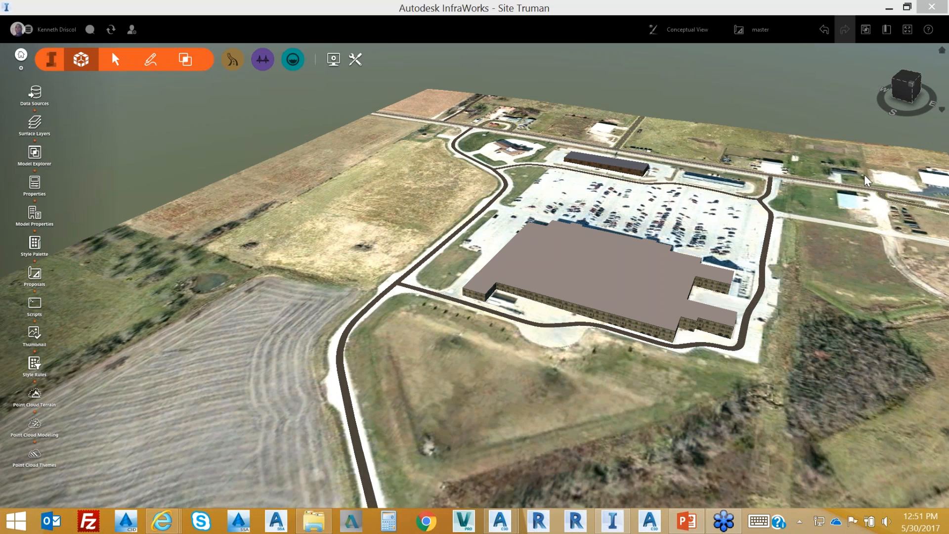
click(942, 51)
scroll(429, 263, up, 3)
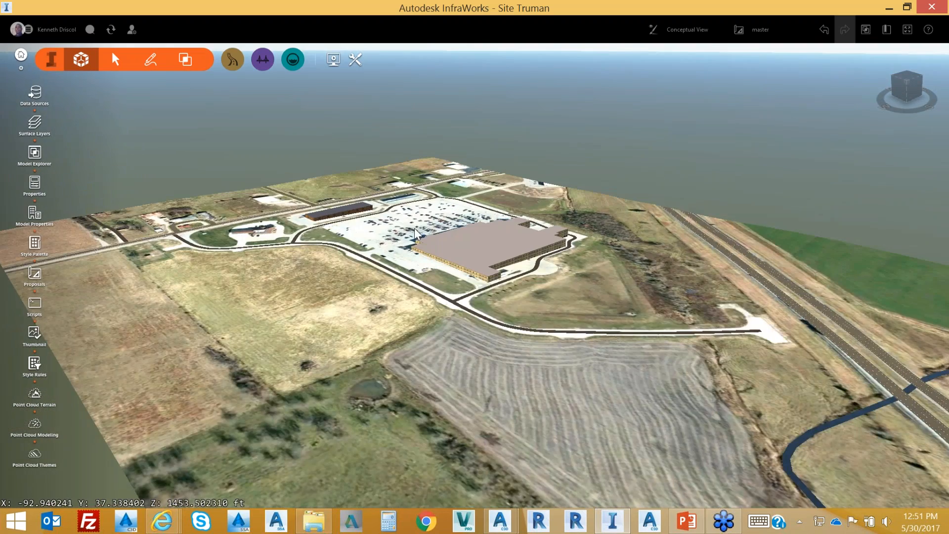
scroll(397, 317, up, 5)
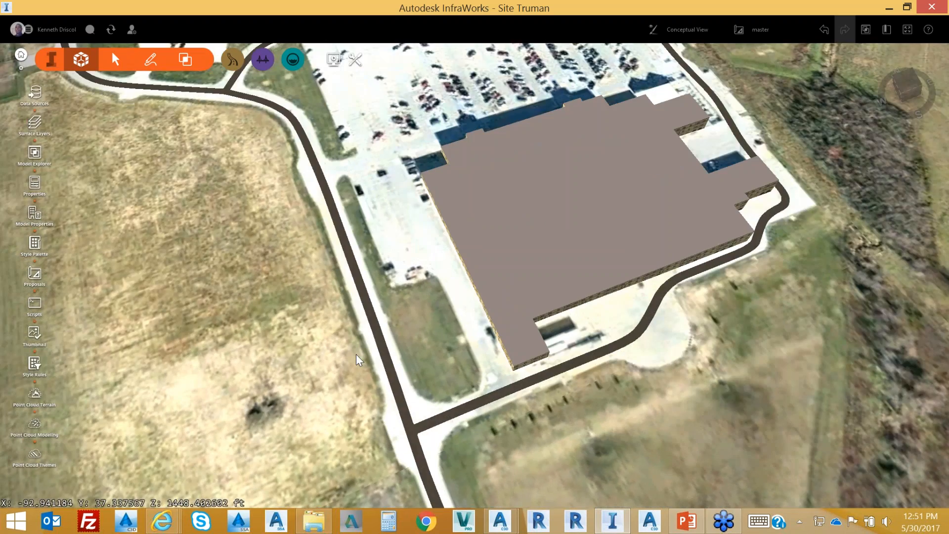
scroll(356, 354, down, 5)
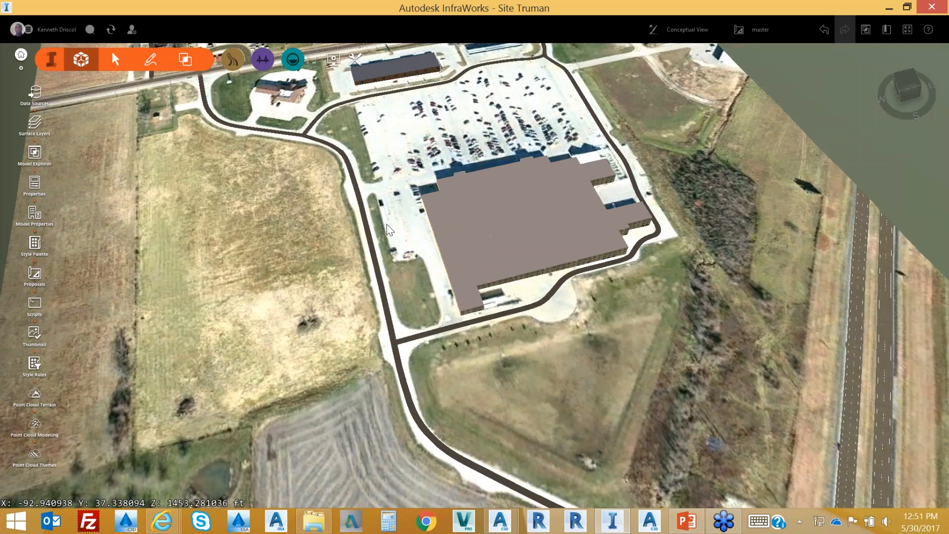
scroll(394, 180, down, 2)
middle_drag(398, 184, 313, 221)
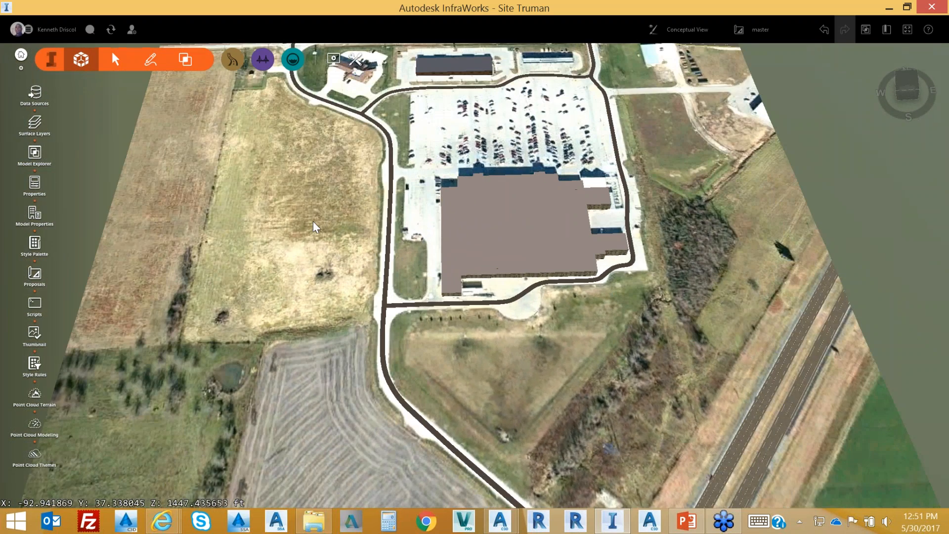
scroll(521, 208, up, 3)
drag(521, 208, 582, 335)
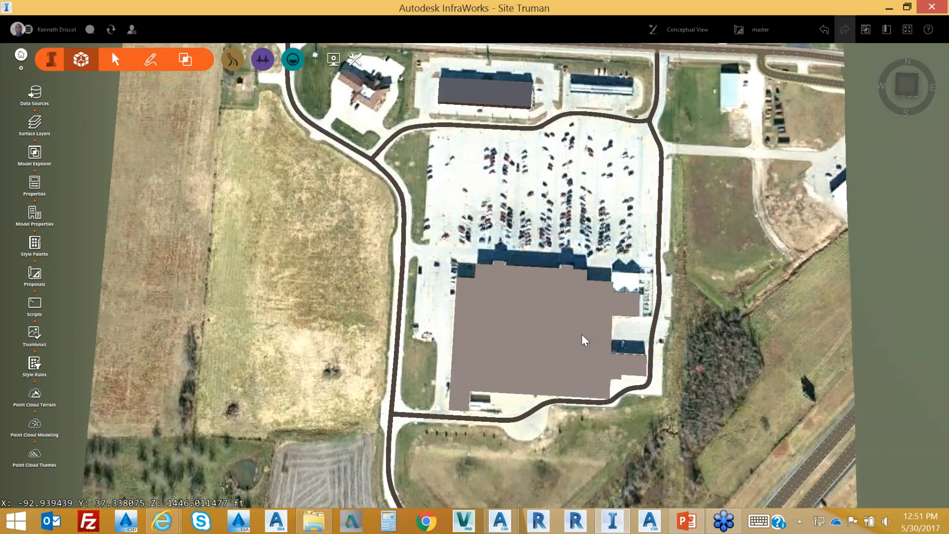
middle_drag(435, 322, 438, 177)
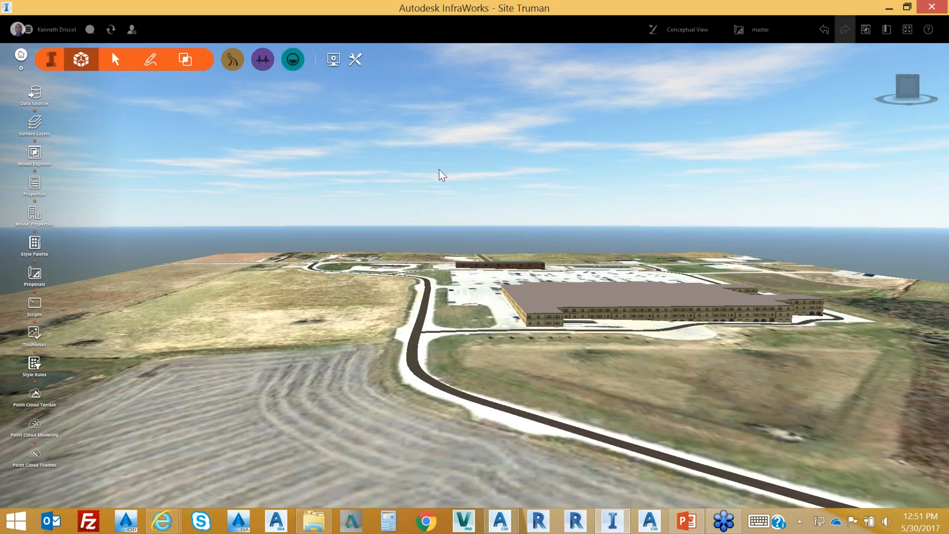
middle_drag(439, 169, 423, 240)
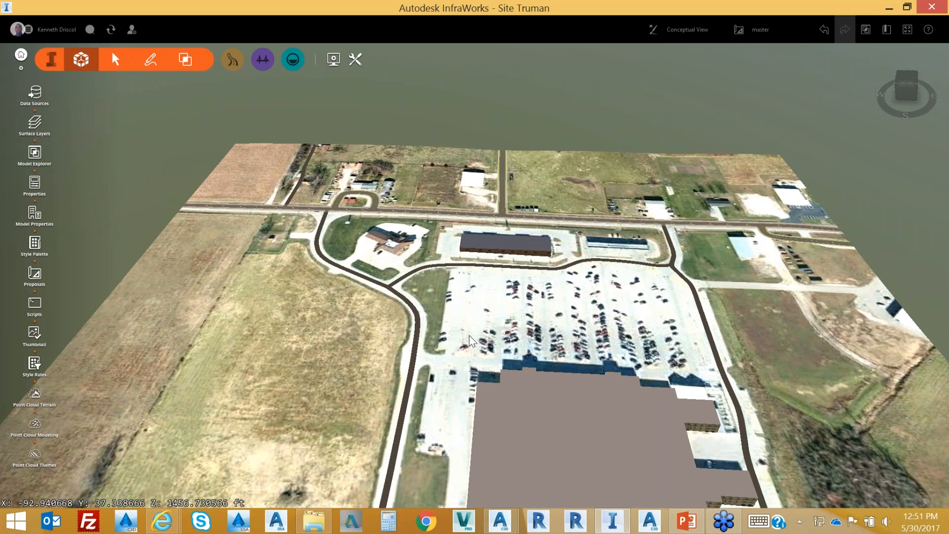
drag(522, 314, 486, 292)
scroll(490, 296, down, 1)
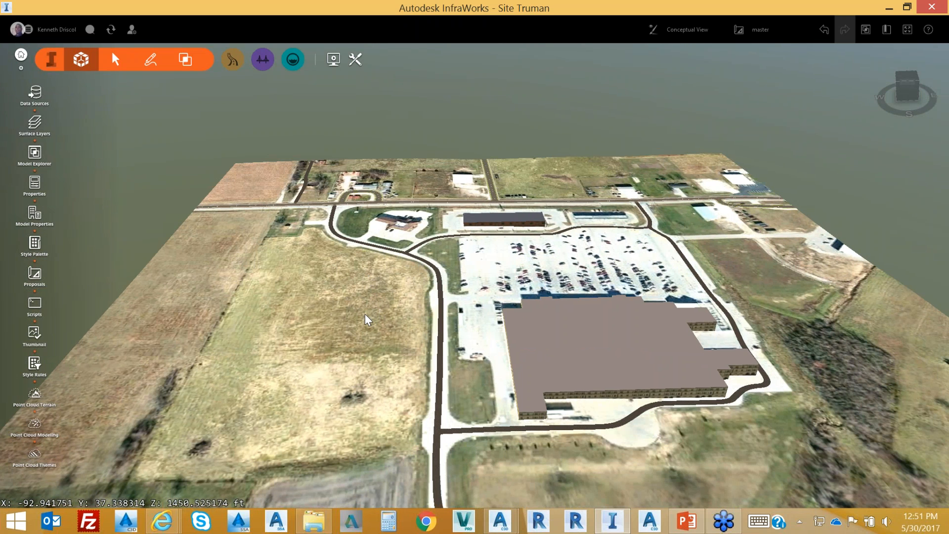
Step: Review the model's data sources and the file formats available for import, and close the Data Sources window
click(35, 93)
drag(275, 91, 610, 73)
click(384, 103)
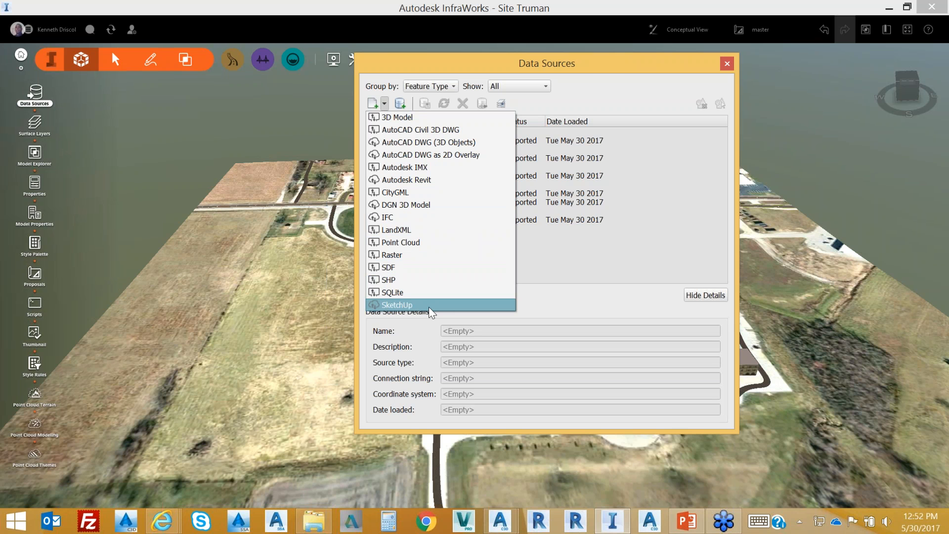
click(634, 68)
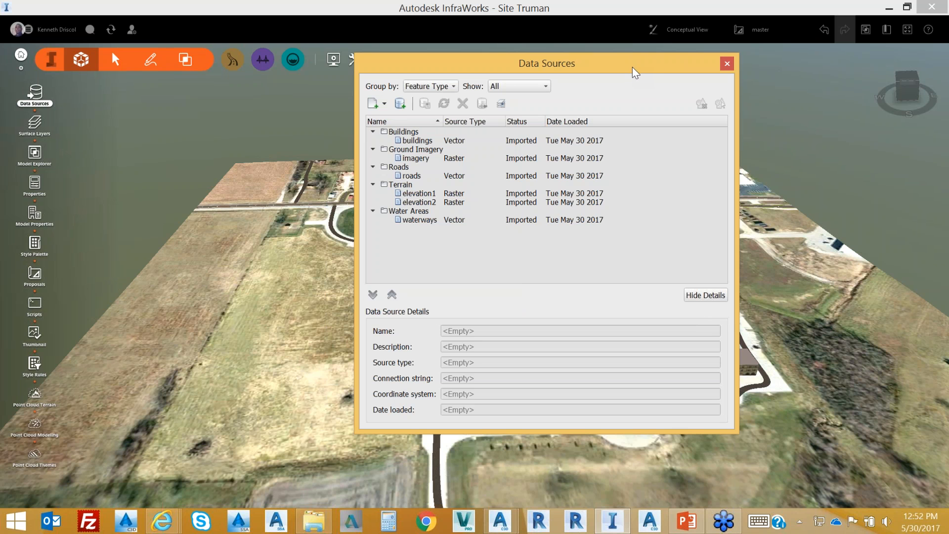
click(727, 64)
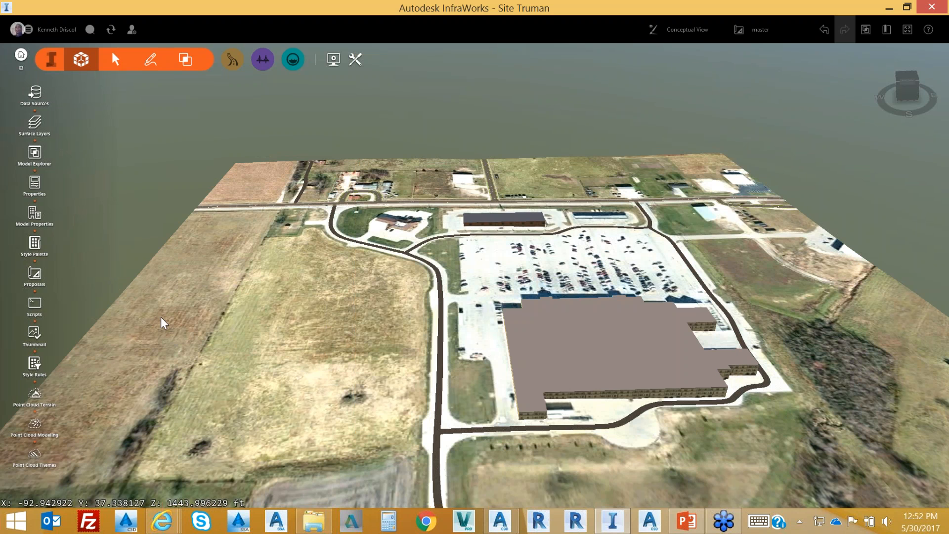
Step: Draw a four-sided land area of about 378,000 sq ft over the open field west of the large building, using the Material/Bridge/Green Steel style
click(149, 62)
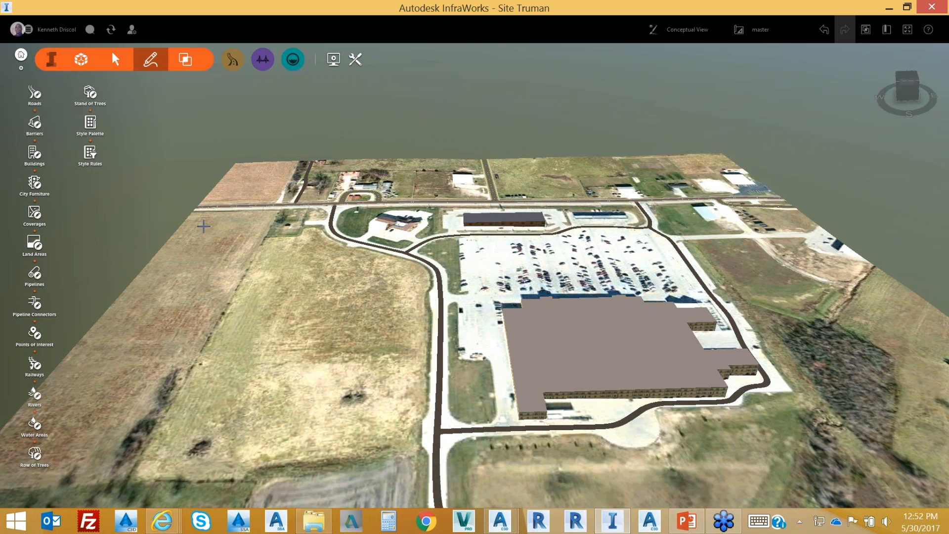
click(34, 243)
mouse_move(252, 80)
mouse_down()
mouse_move(547, 94)
mouse_move(840, 81)
mouse_up()
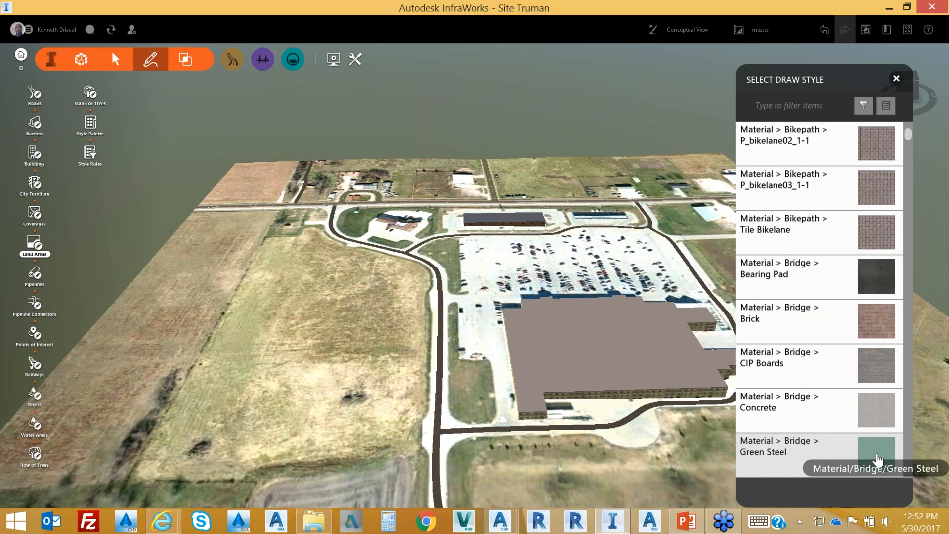
click(871, 457)
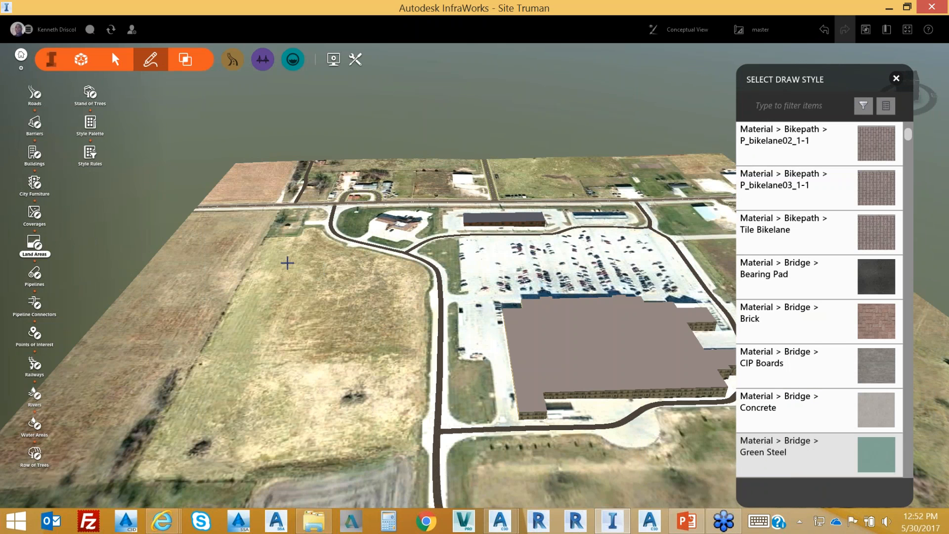
click(264, 238)
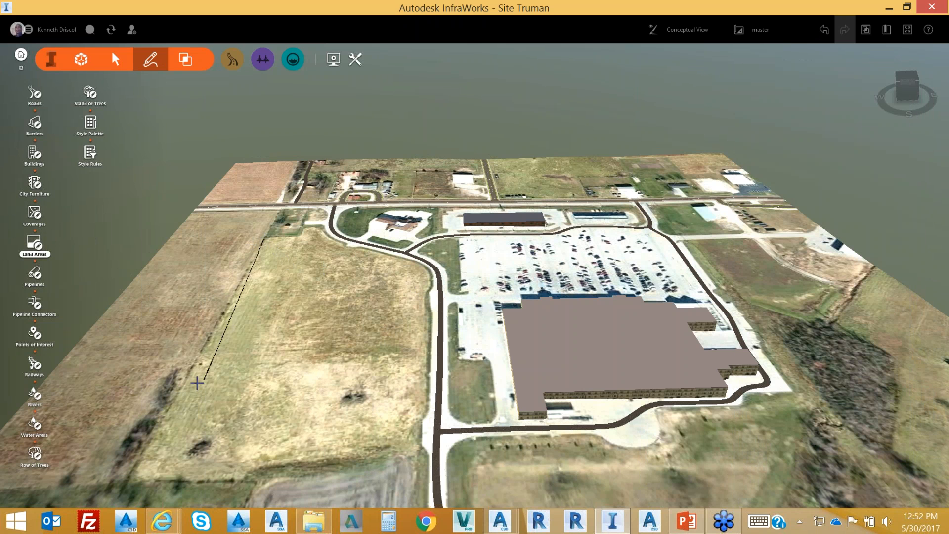
click(141, 459)
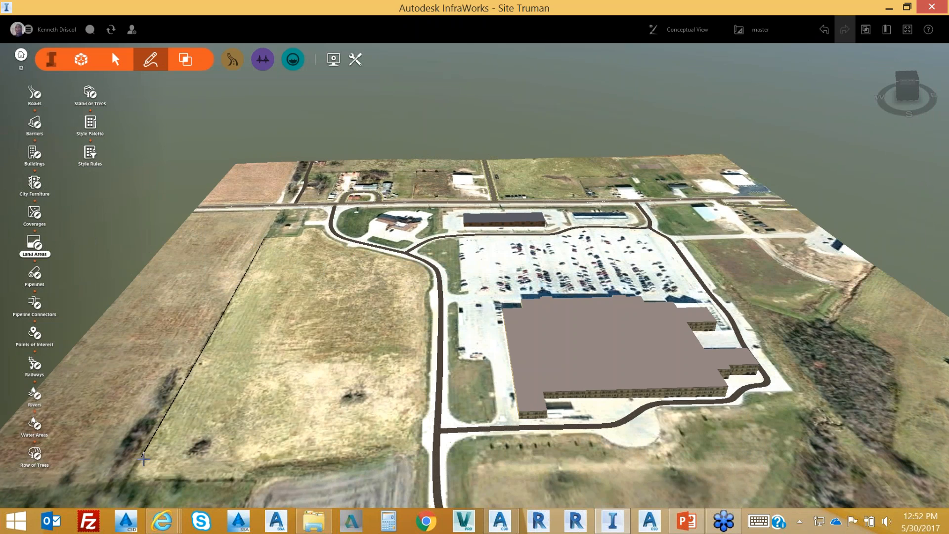
click(418, 453)
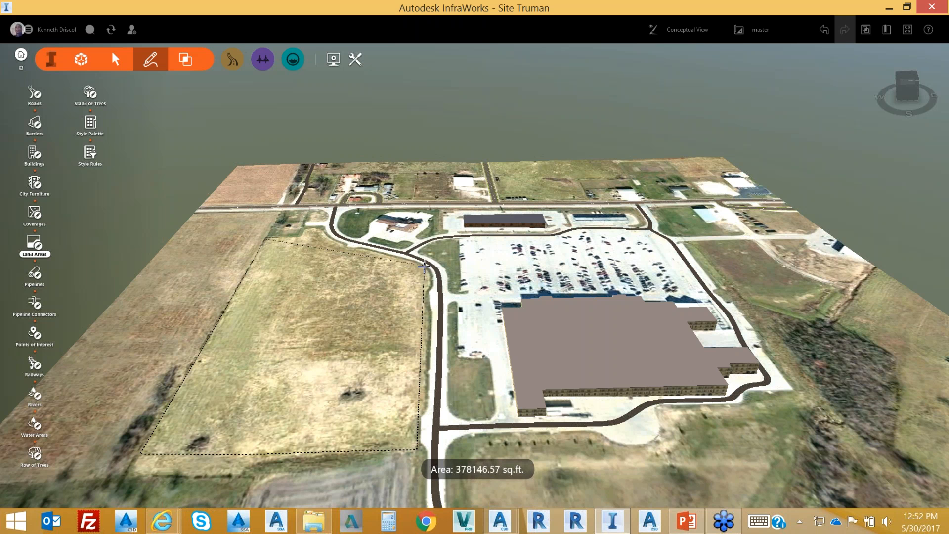
double_click(424, 265)
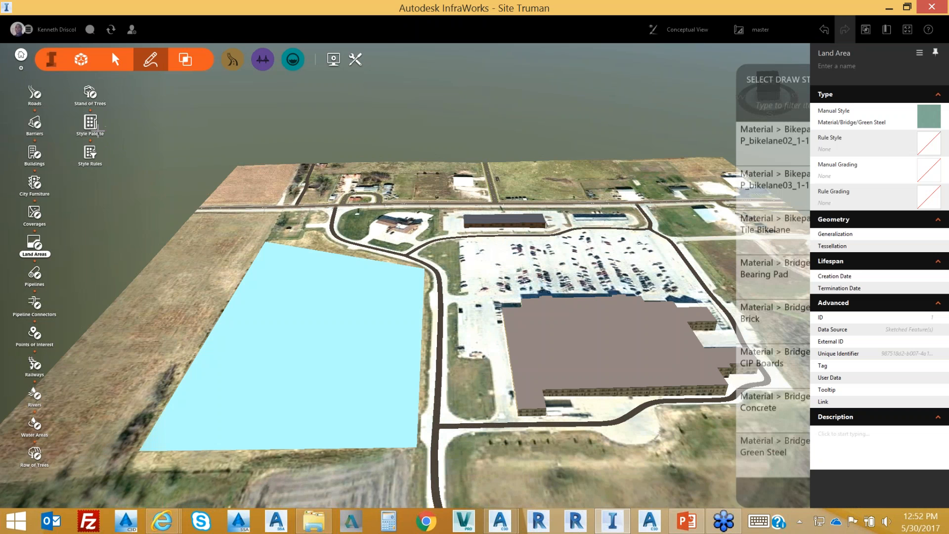
key(Escape)
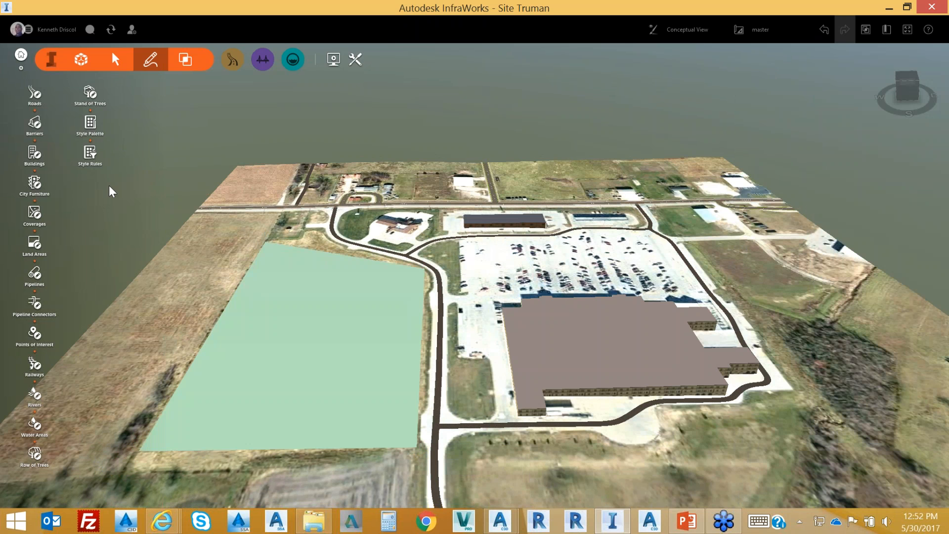
Step: Apply the 3:1 Grass Cut, Fill grading style from the Style Palette to the green land area
click(92, 126)
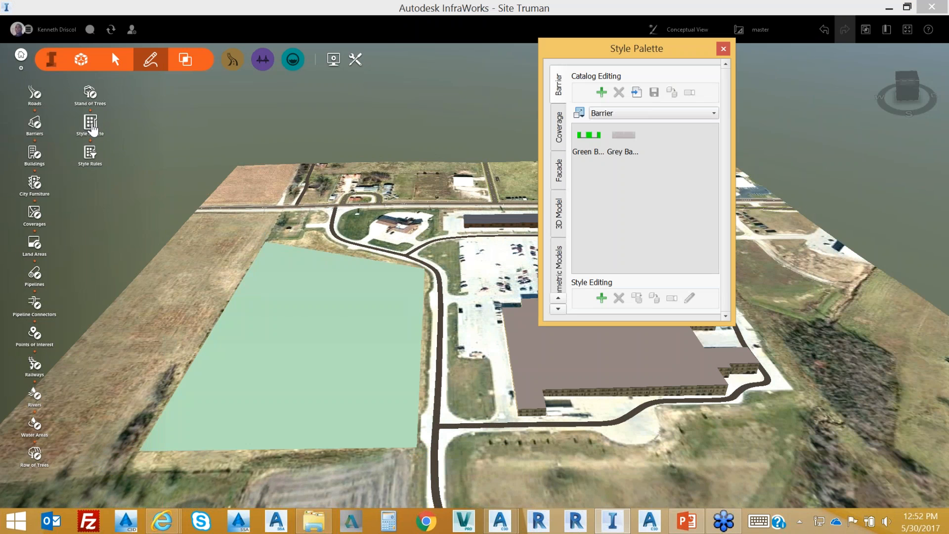
click(558, 309)
click(558, 309)
click(562, 308)
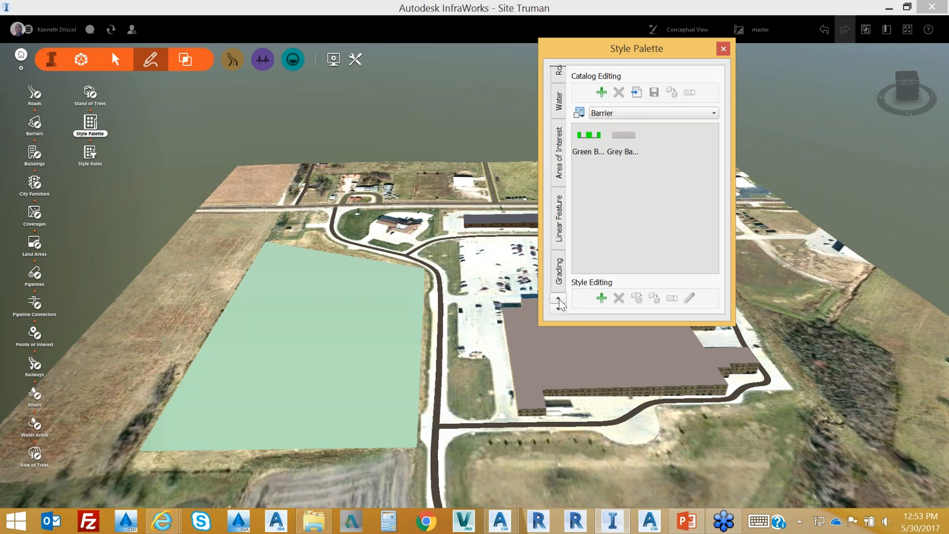
click(559, 272)
drag(659, 135, 340, 311)
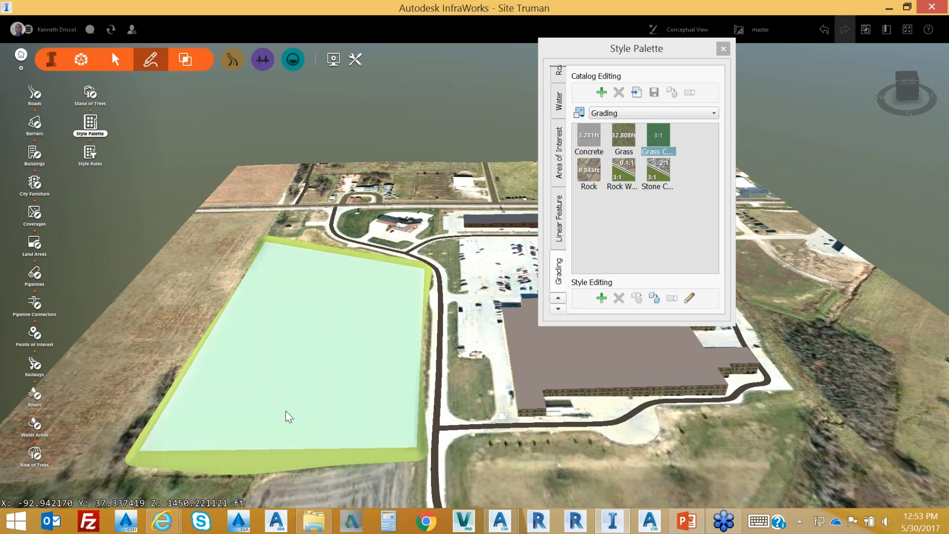
Step: Inspect the graded slopes and measure terrain statistics for the pad by outlining its four outer grading corners, and dismiss the results
drag(287, 401, 300, 363)
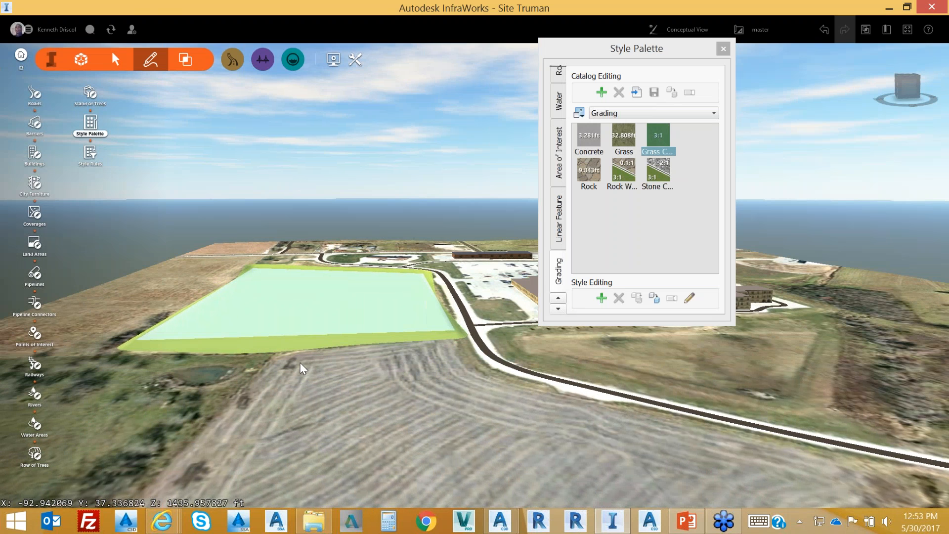
drag(300, 310, 282, 343)
scroll(318, 325, up, 5)
scroll(286, 346, down, 5)
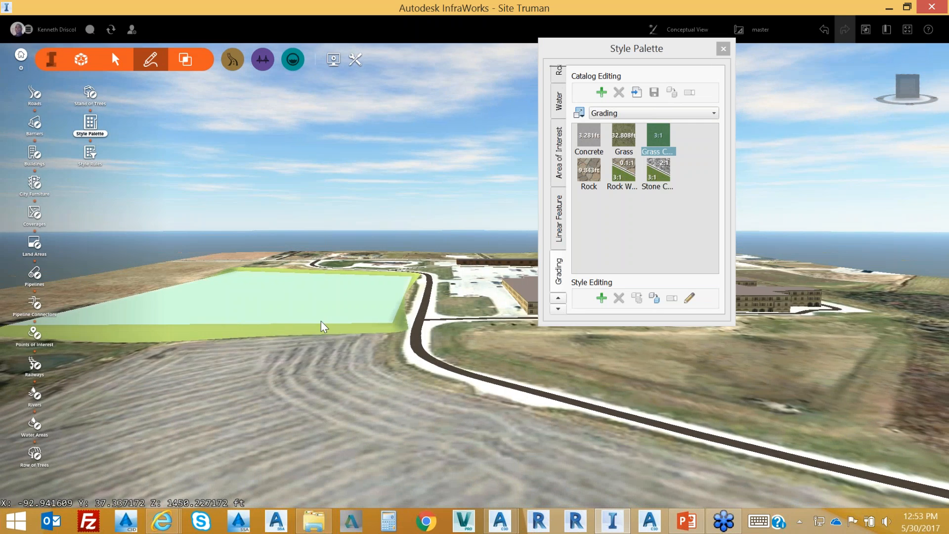
drag(322, 321, 327, 340)
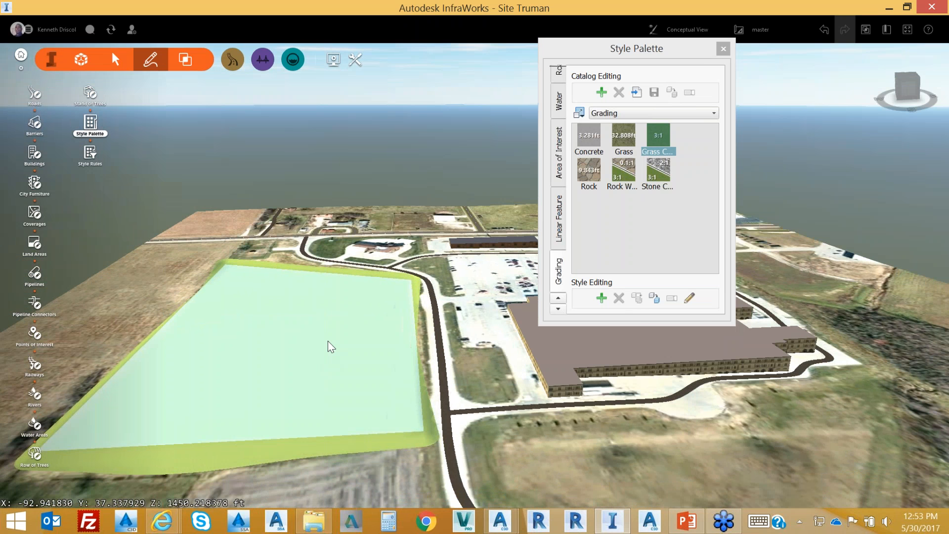
click(185, 60)
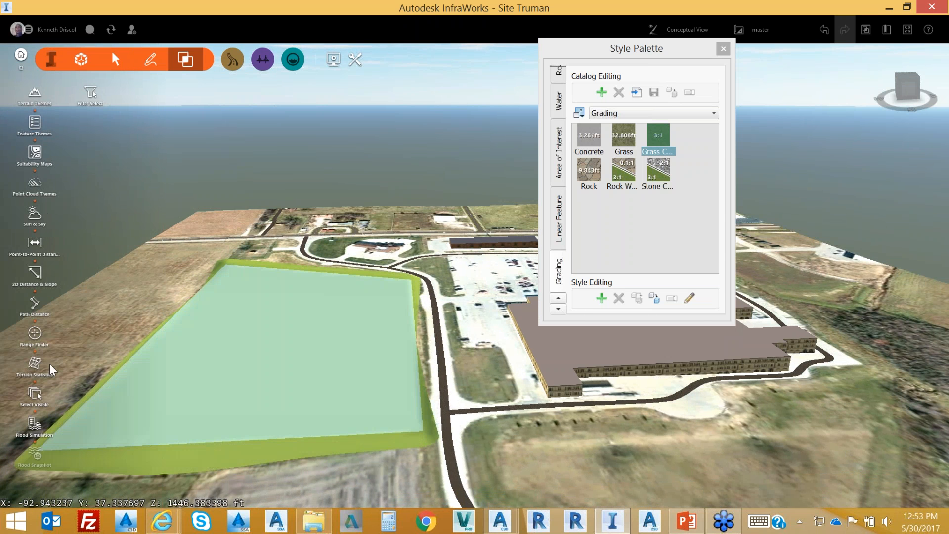
drag(192, 288, 222, 285)
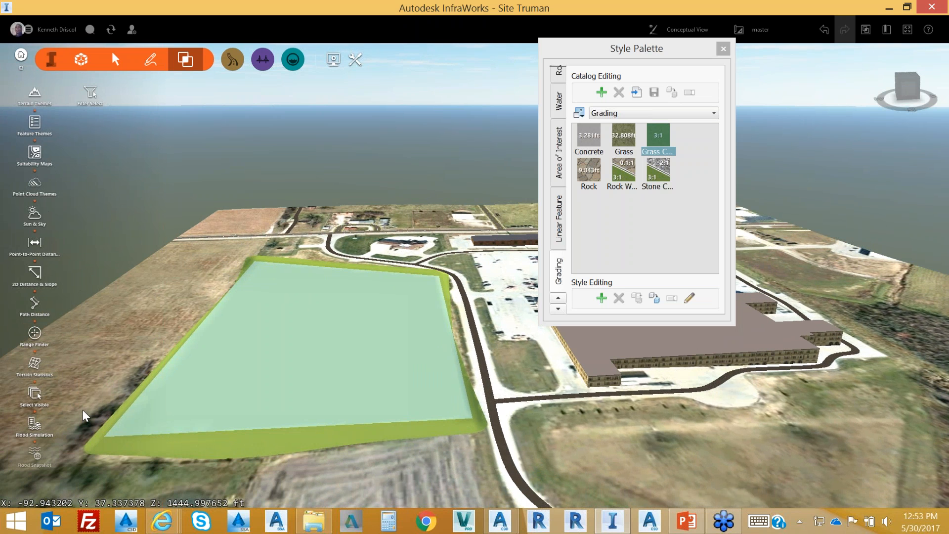
click(35, 363)
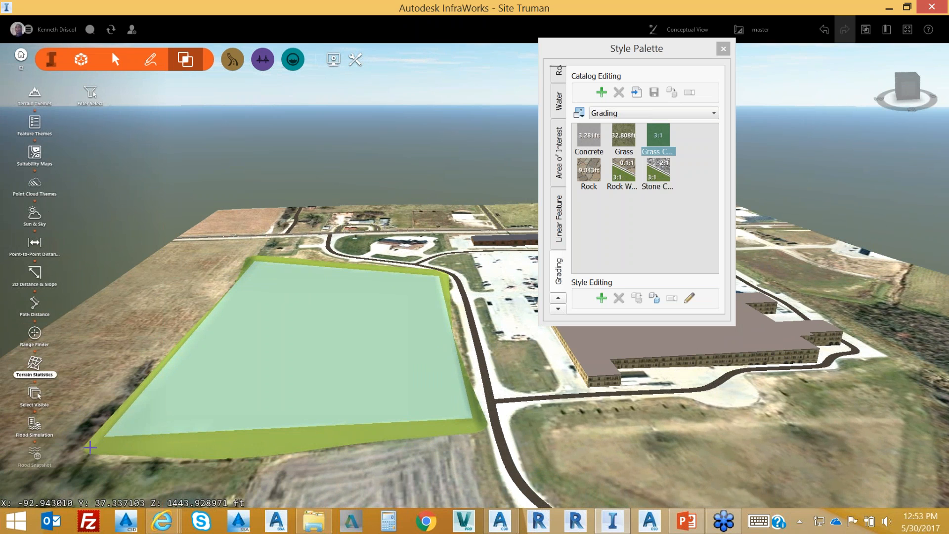
click(90, 448)
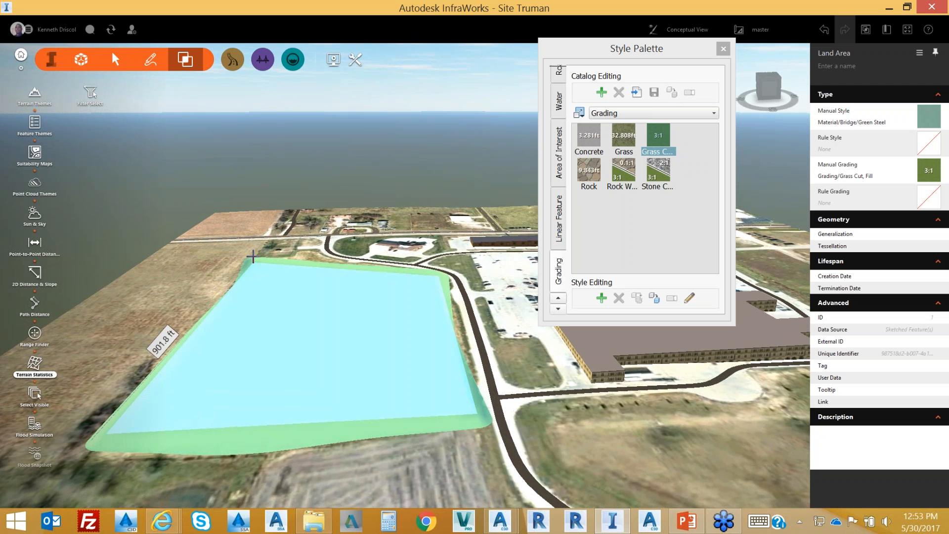
click(253, 257)
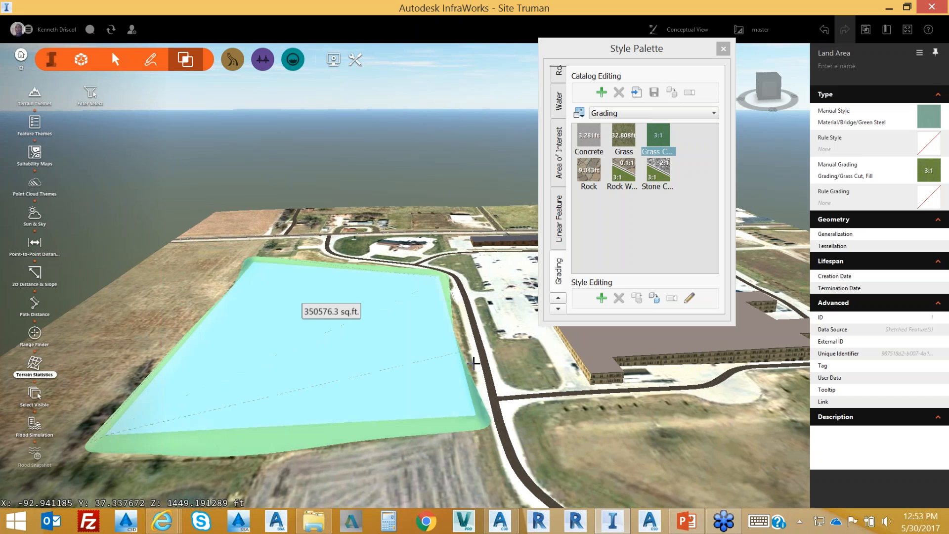
double_click(487, 426)
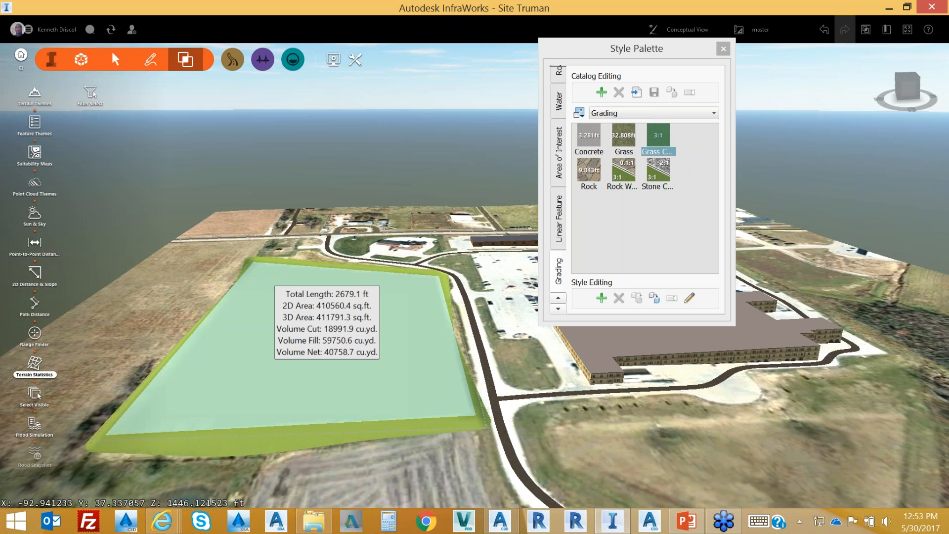
key(Escape)
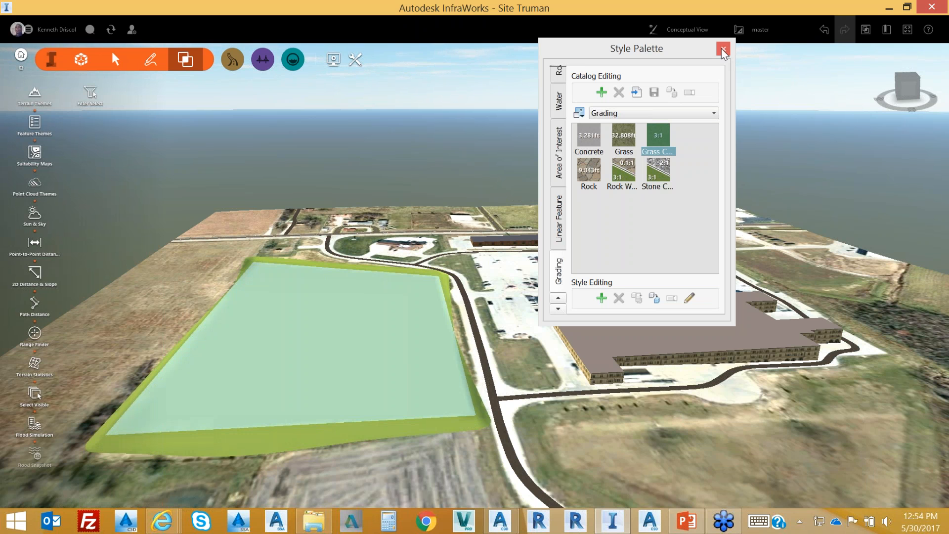
Step: Close the Style Palette and enable Navisworks based Local Import in the application's data import options
click(722, 48)
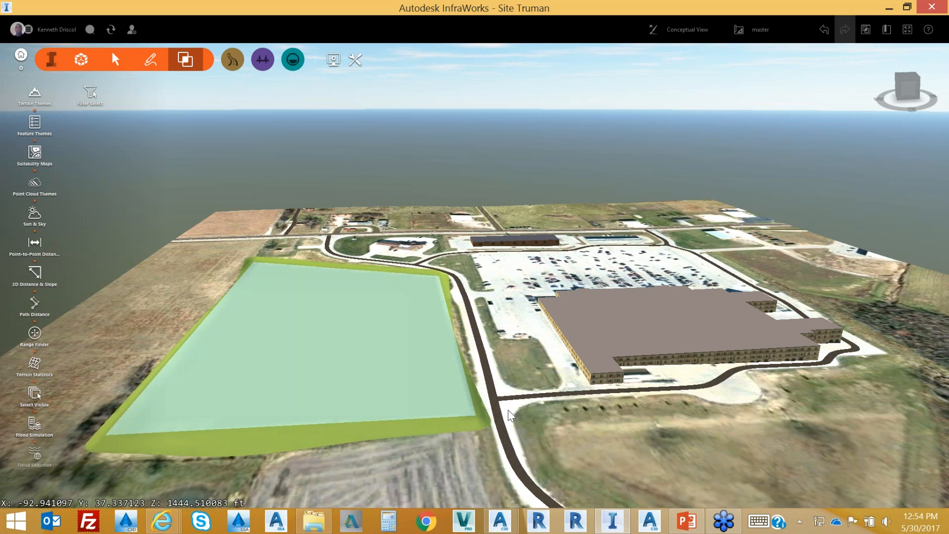
scroll(504, 320, down, 1)
scroll(503, 320, down, 1)
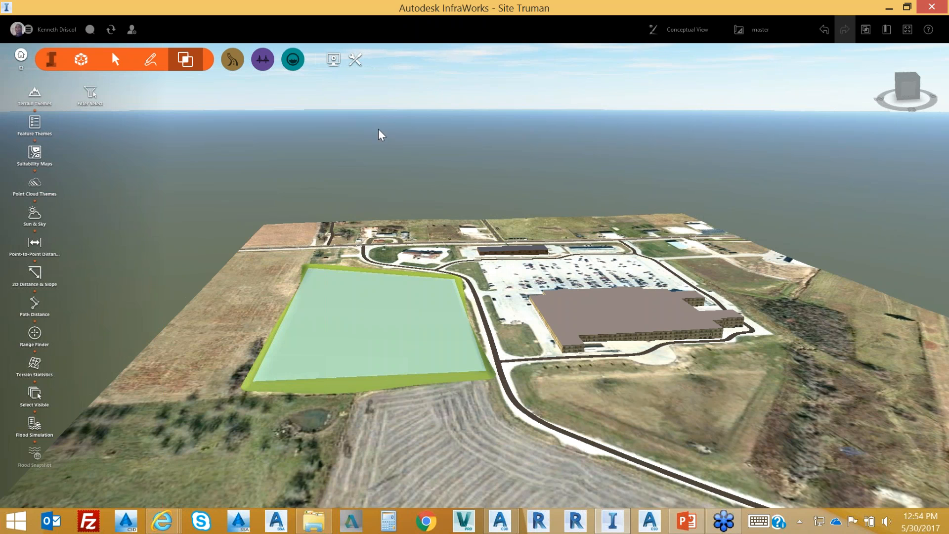
click(354, 59)
click(36, 366)
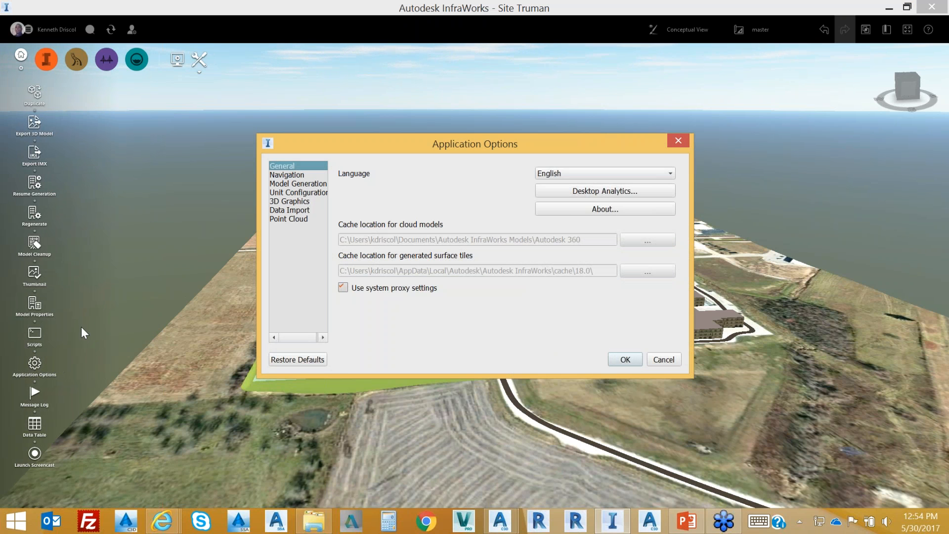
click(299, 210)
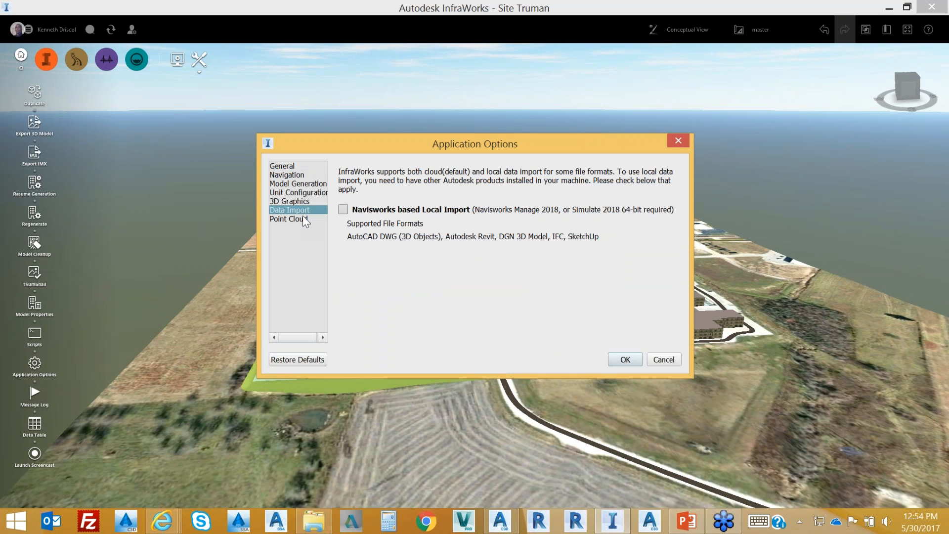
click(342, 210)
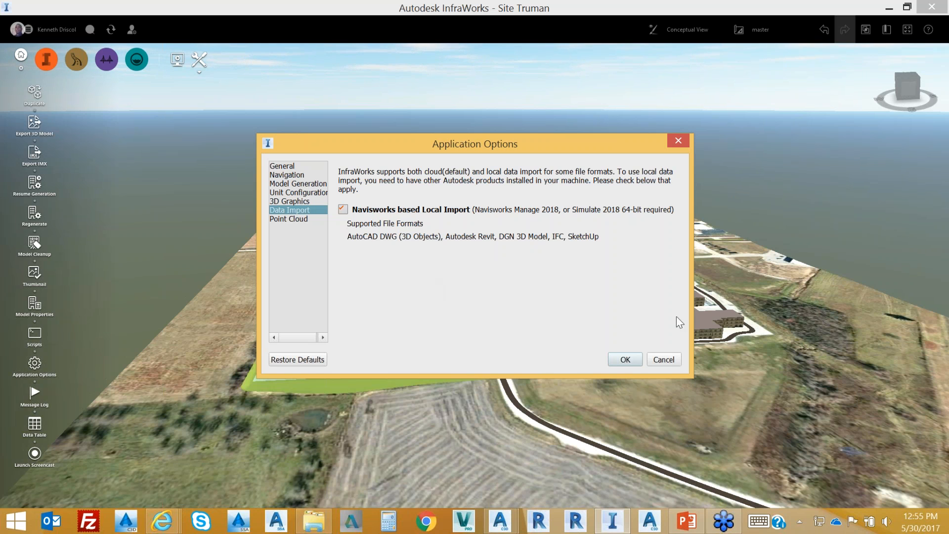
click(625, 363)
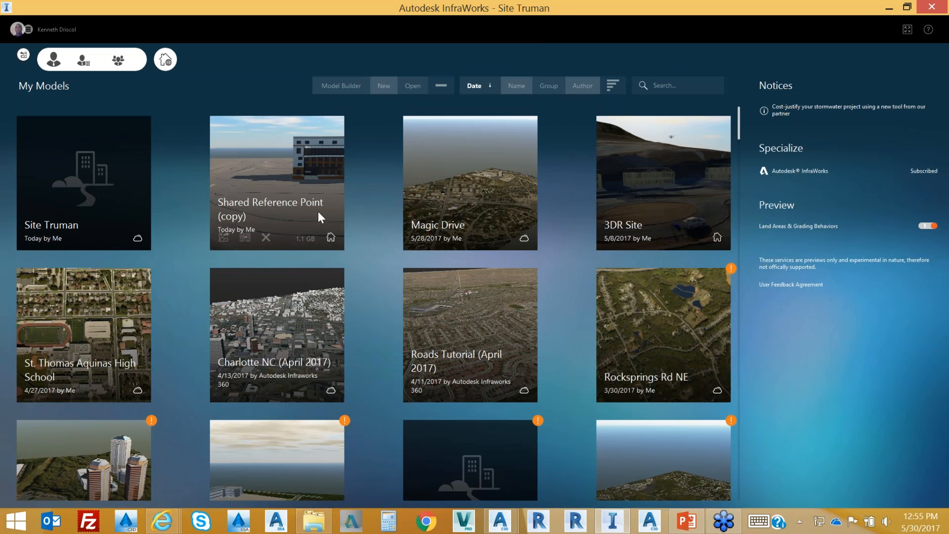
Step: Open the Shared Reference Point (copy) model and examine its graded site terrain and surrounding roads
click(321, 194)
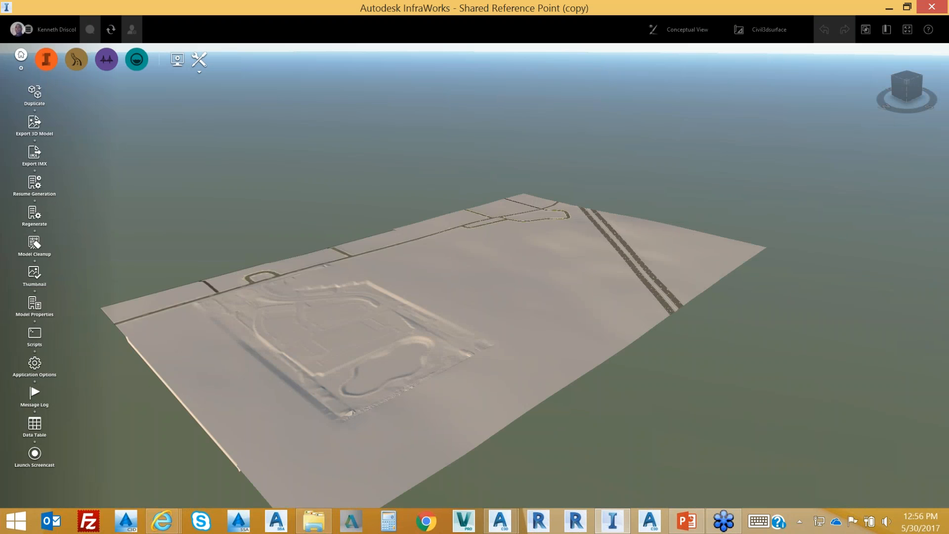
middle_drag(406, 317, 366, 297)
scroll(361, 291, up, 3)
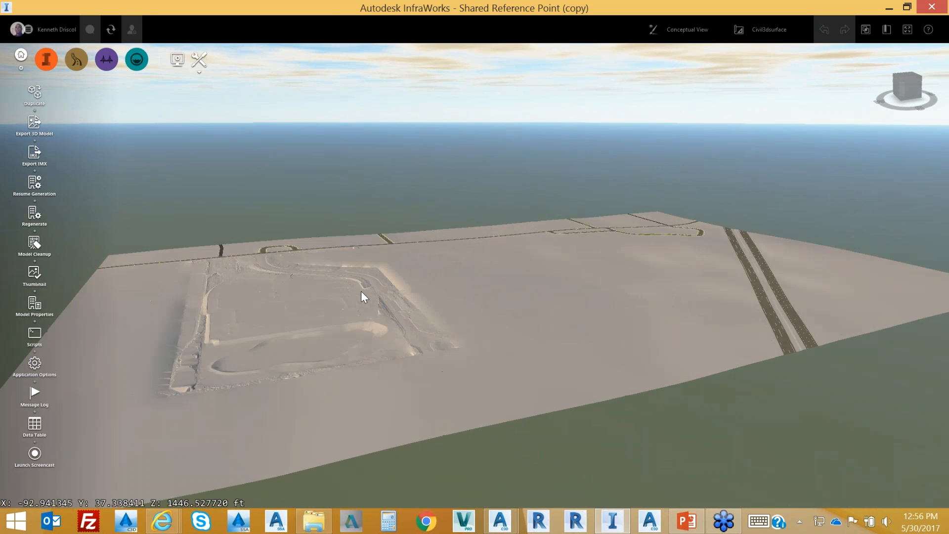
drag(399, 284, 371, 295)
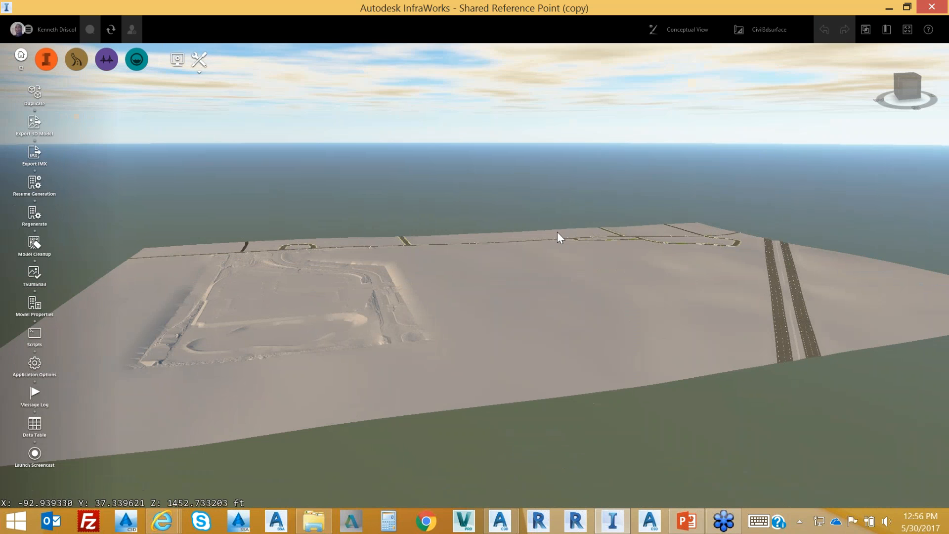
drag(484, 283, 441, 341)
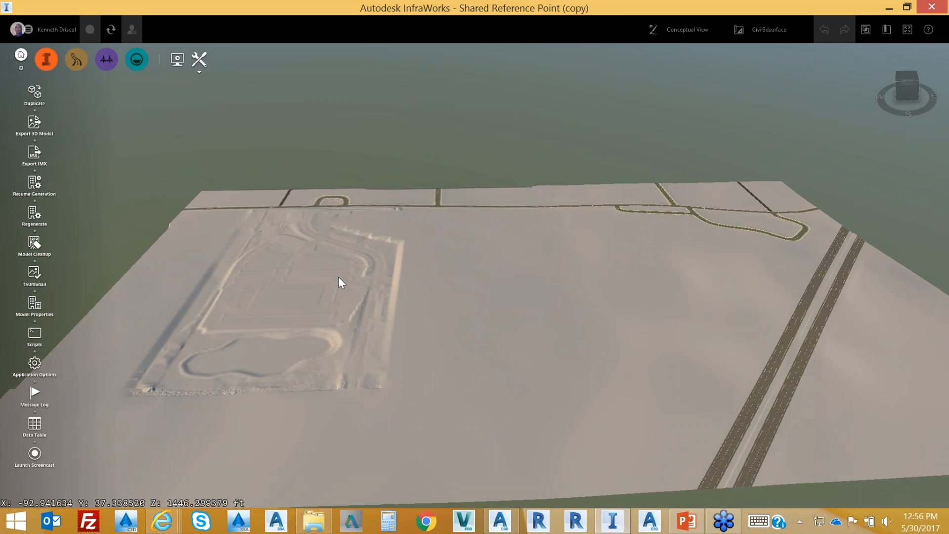
scroll(346, 272, down, 3)
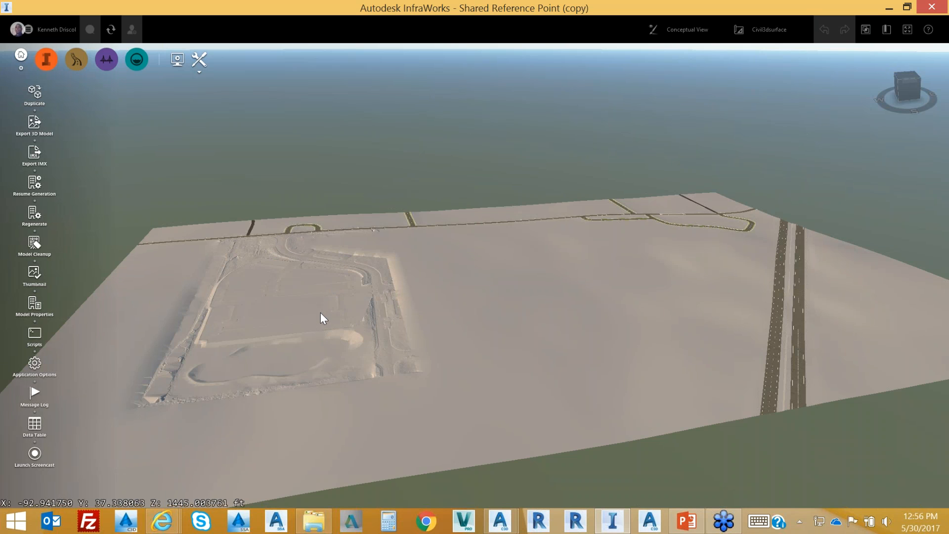
scroll(328, 340, up, 1)
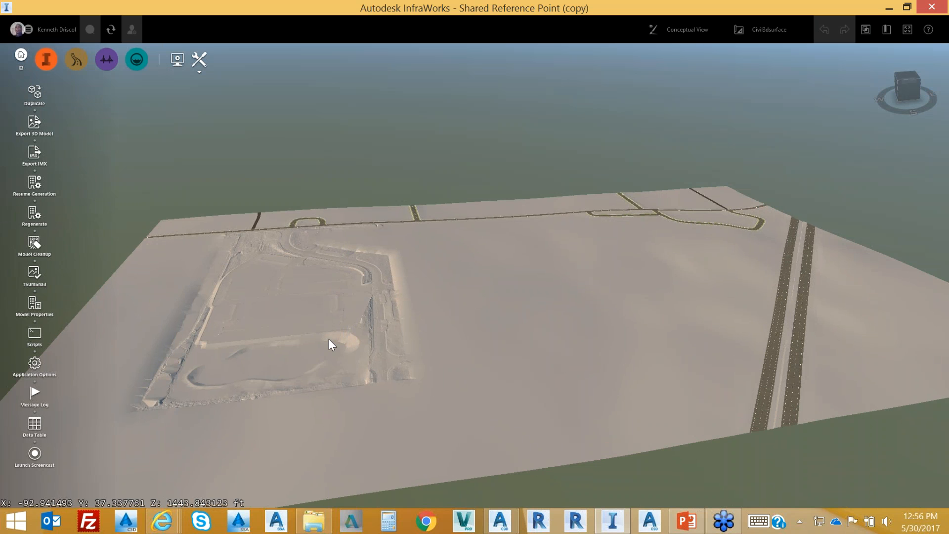
scroll(328, 339, up, 1)
scroll(332, 330, up, 1)
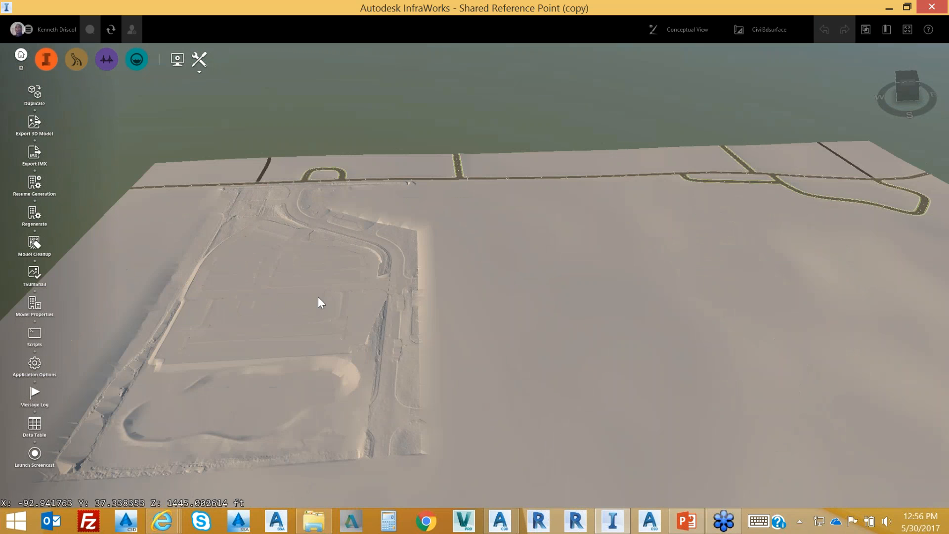
scroll(319, 296, up, 1)
drag(375, 291, 308, 248)
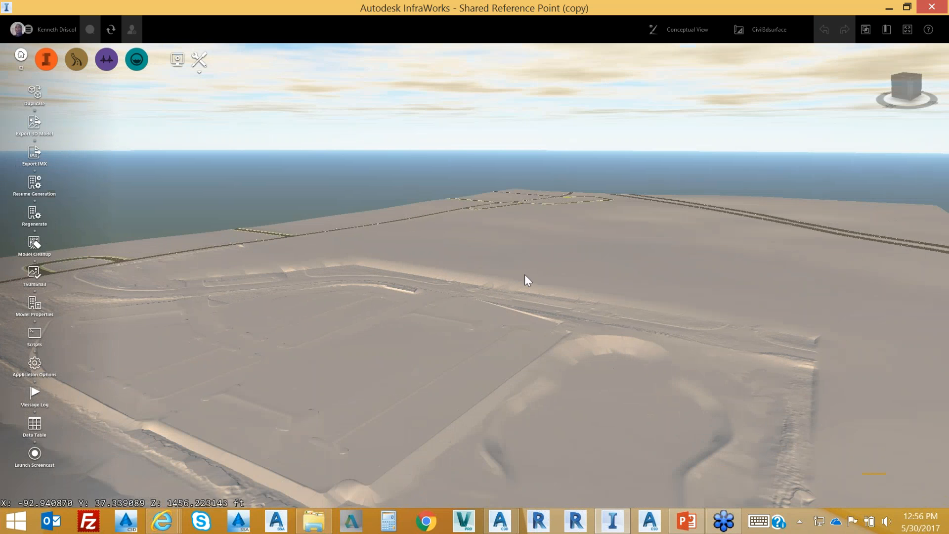
drag(525, 276, 478, 319)
Step: Open the configuration of the unconfigured building data source and preview its 3D model up close
click(46, 62)
click(81, 60)
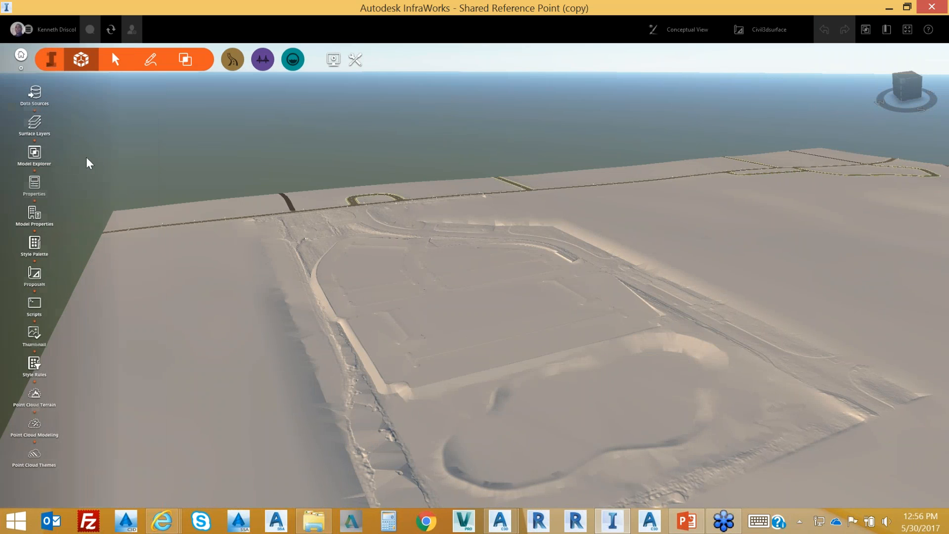
click(35, 93)
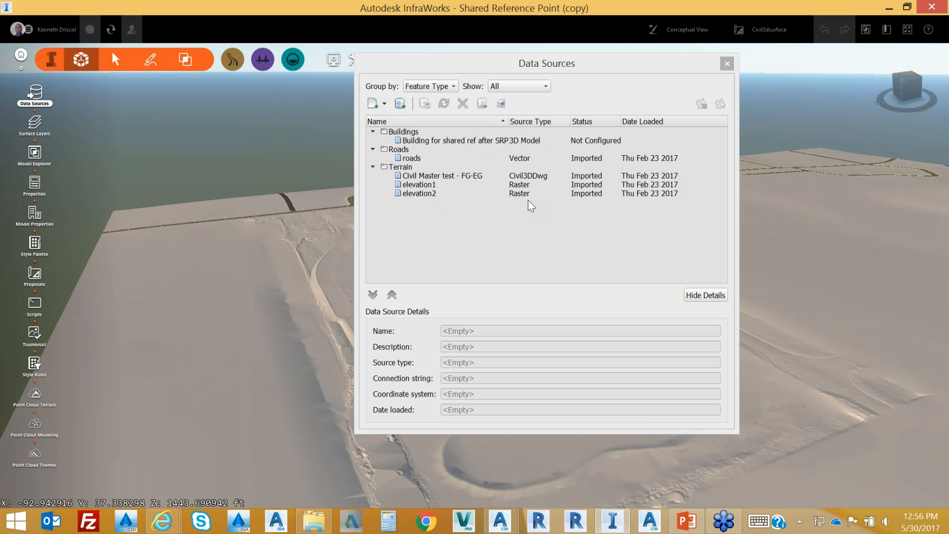
click(527, 139)
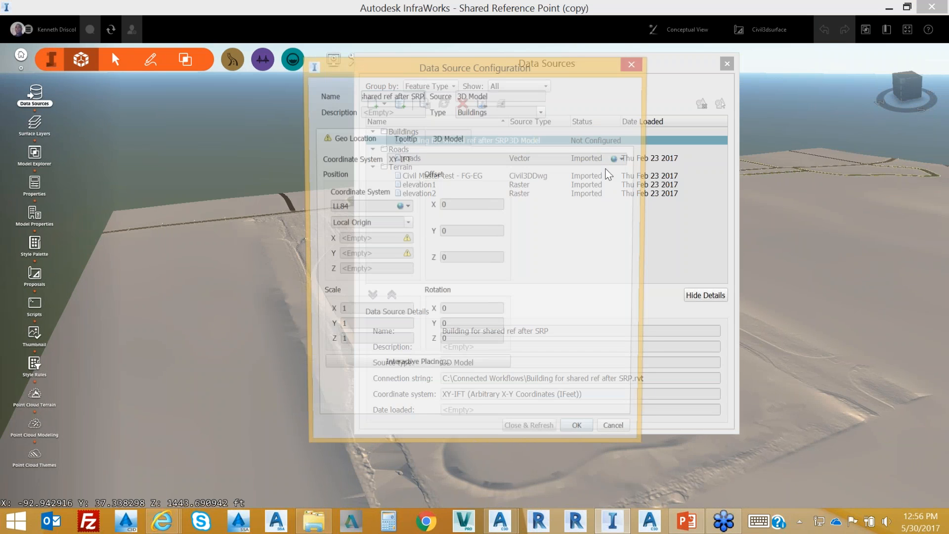
click(447, 139)
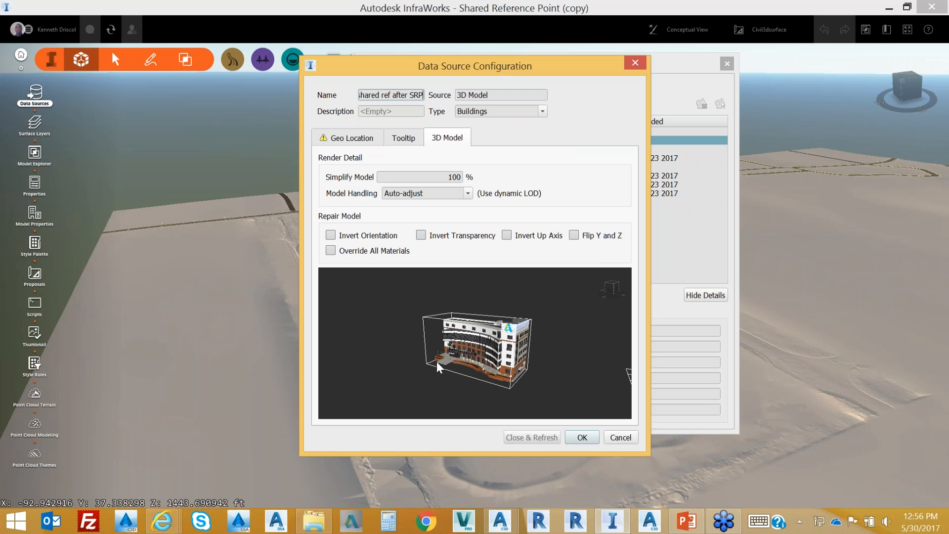
scroll(482, 345, up, 5)
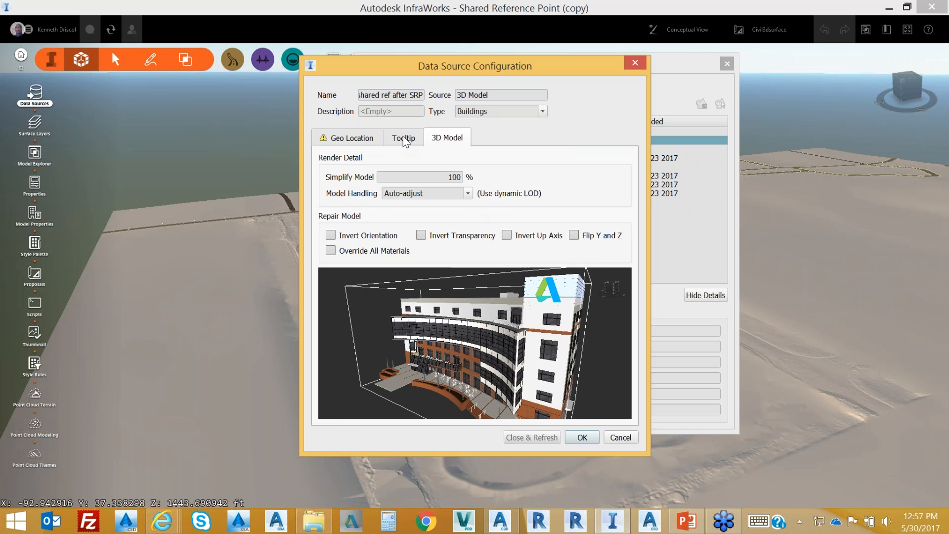
Step: Place the building interactively on the graded pad beside the pond basin, and close and refresh its data source configuration
click(369, 141)
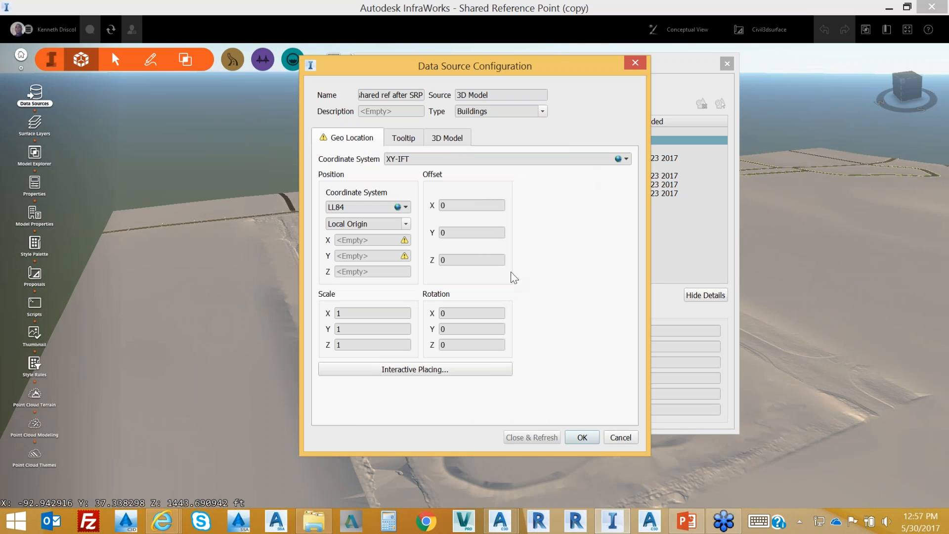
click(424, 371)
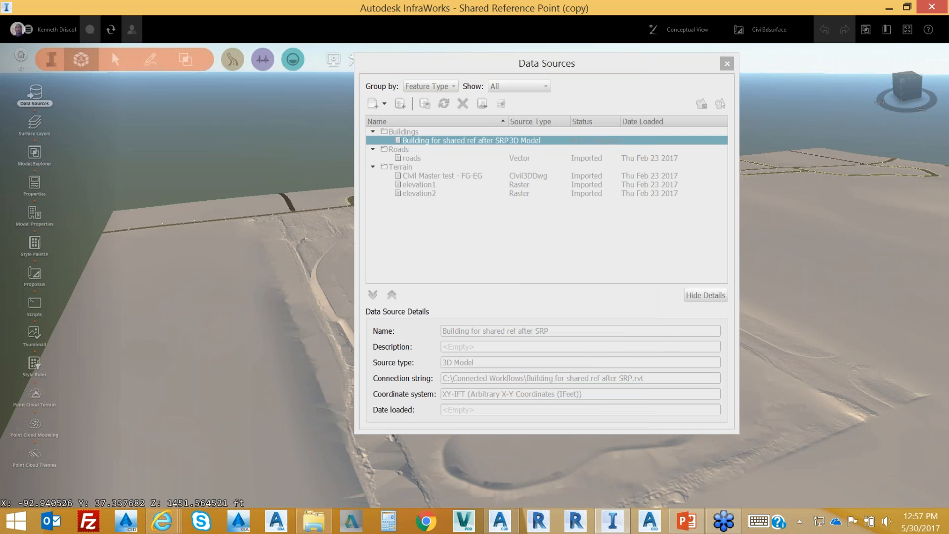
scroll(276, 390, down, 4)
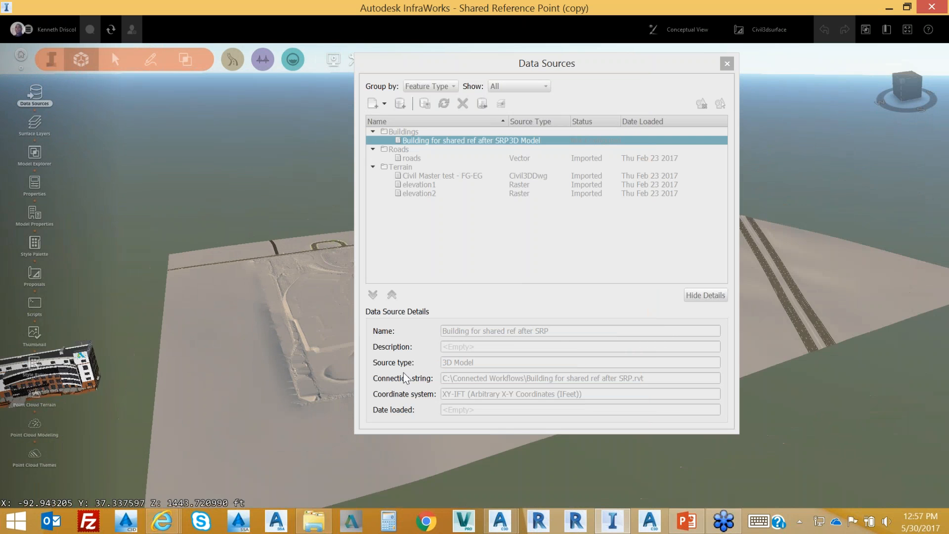
drag(705, 72, 922, 118)
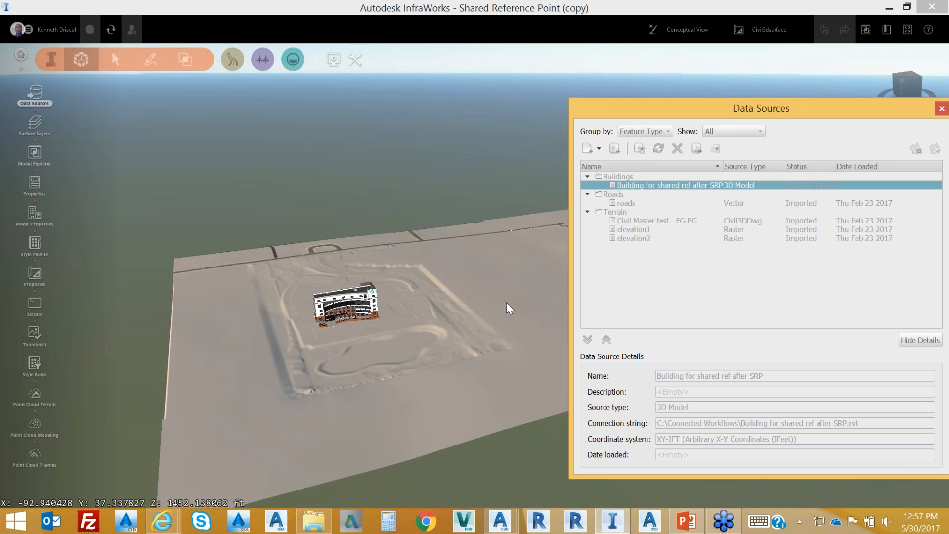
drag(509, 301, 509, 298)
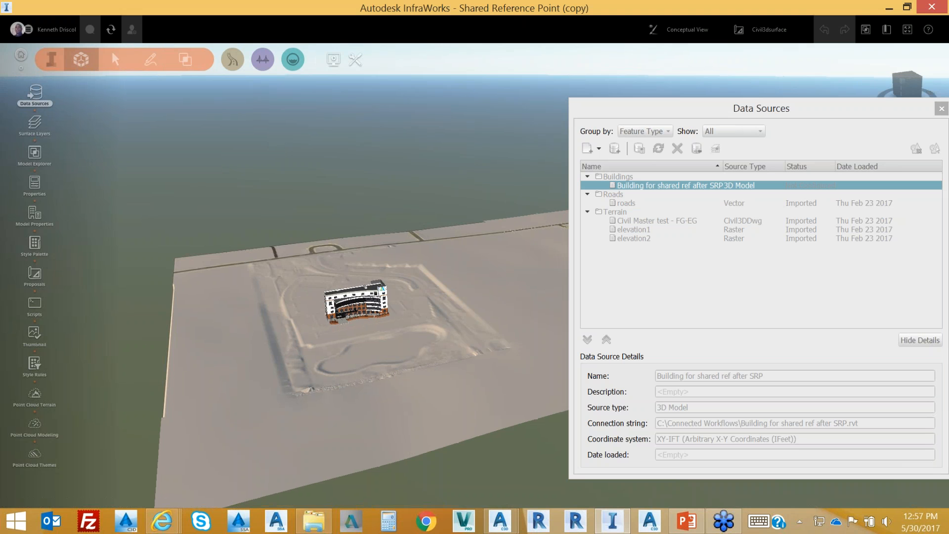
click(509, 299)
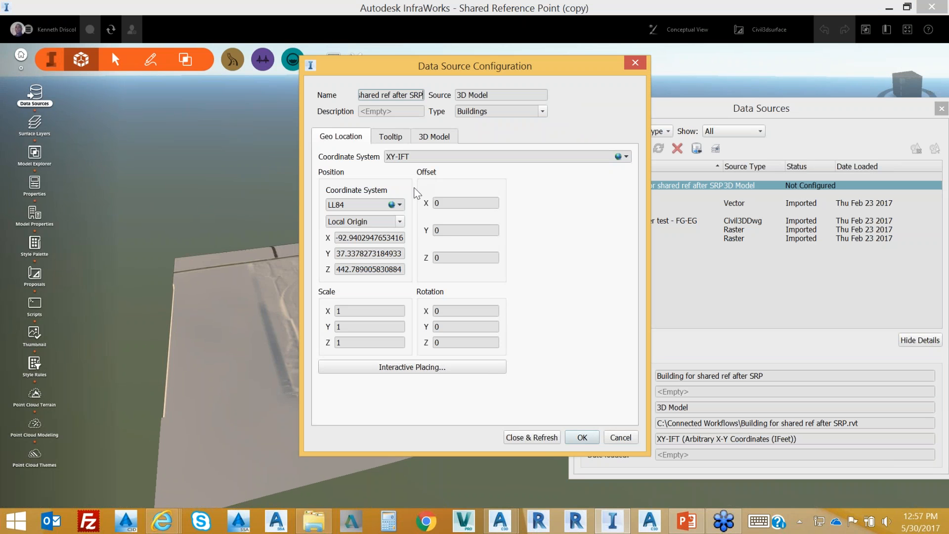
click(540, 437)
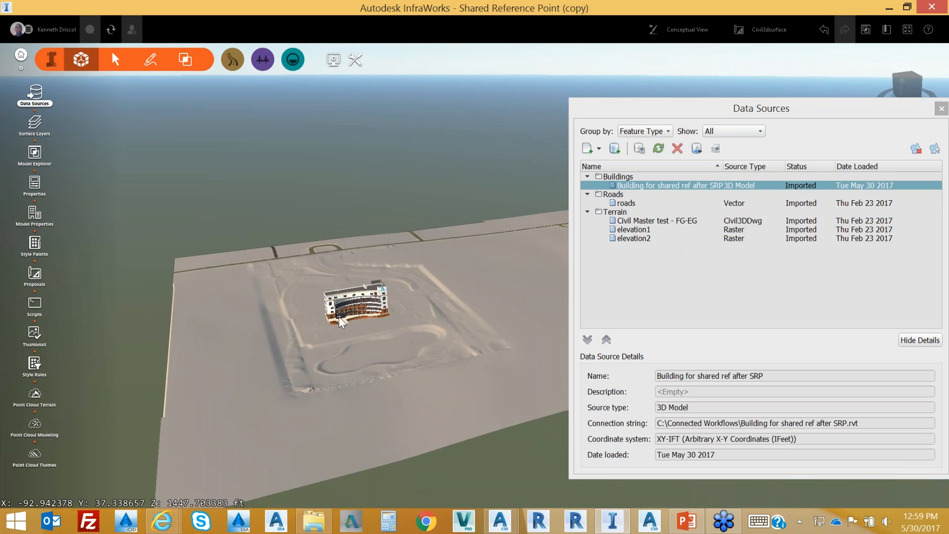
Step: Inspect the imported building's front facade, interior rooms and glazing from close range
scroll(405, 304, up, 5)
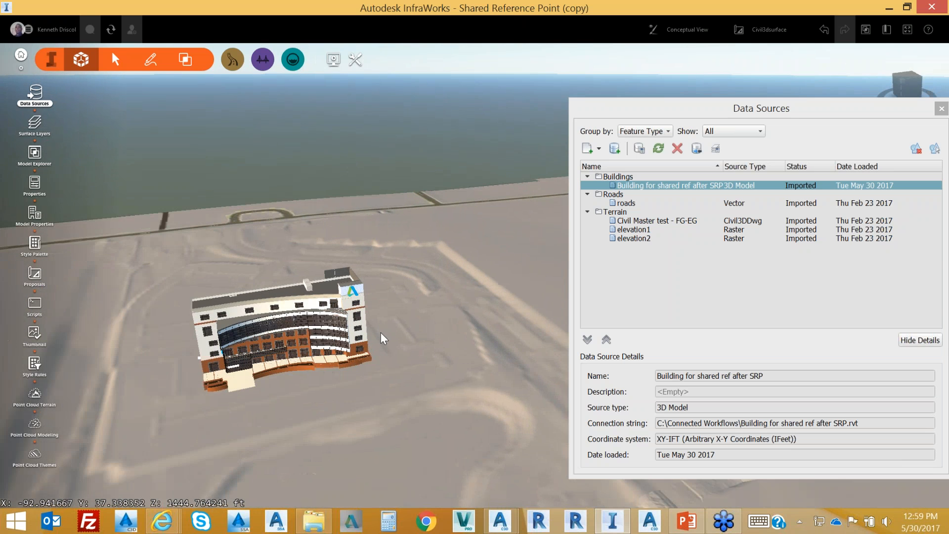
scroll(380, 332, up, 1)
drag(354, 388, 382, 357)
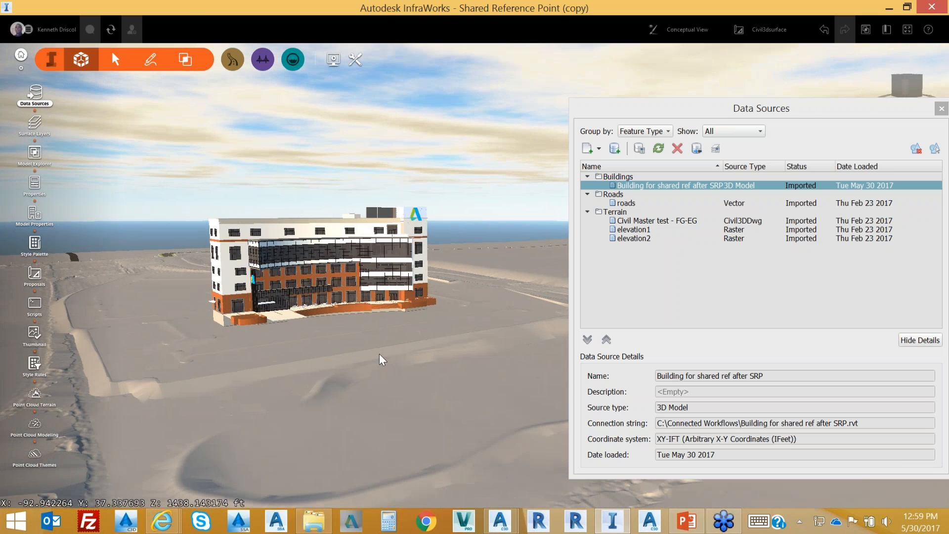
scroll(369, 343, up, 5)
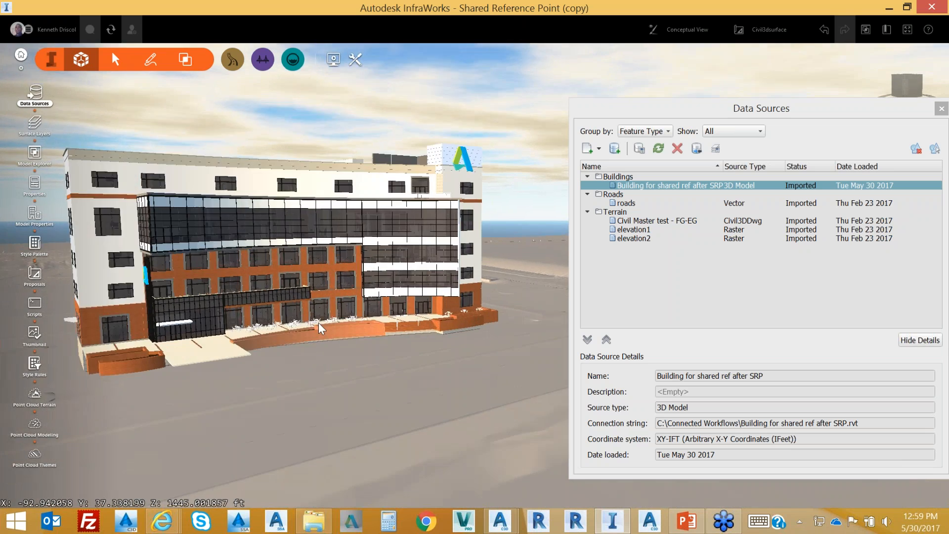
scroll(295, 294, up, 6)
scroll(295, 295, up, 3)
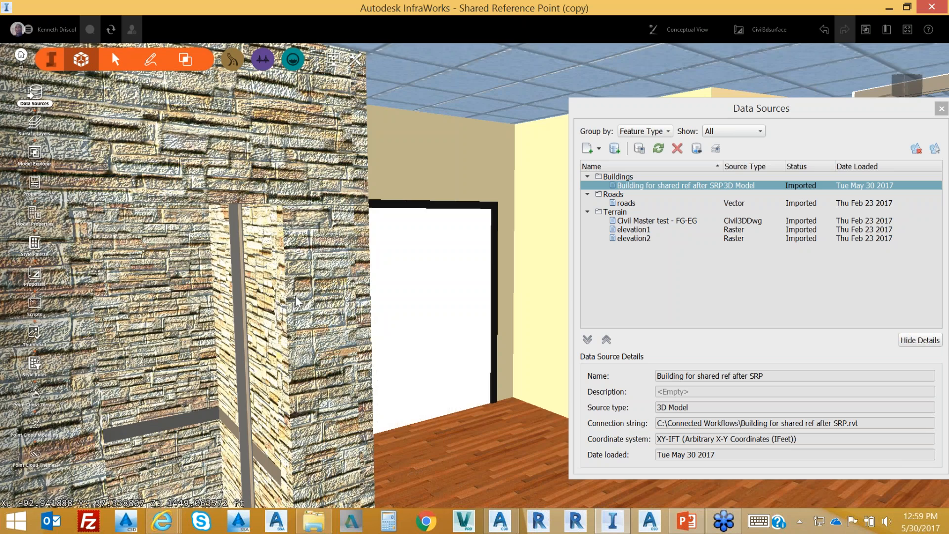
scroll(331, 301, up, 2)
scroll(332, 300, up, 5)
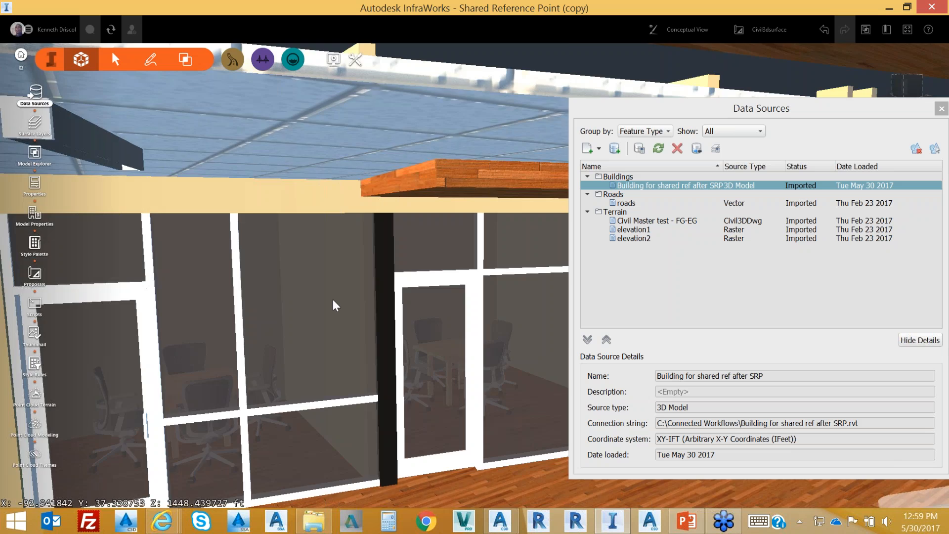
scroll(339, 305, down, 4)
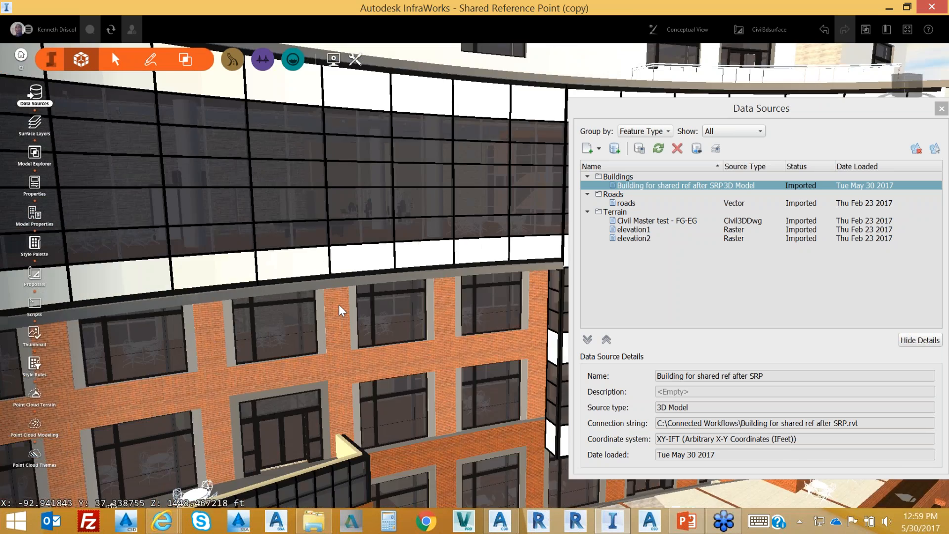
scroll(340, 304, down, 5)
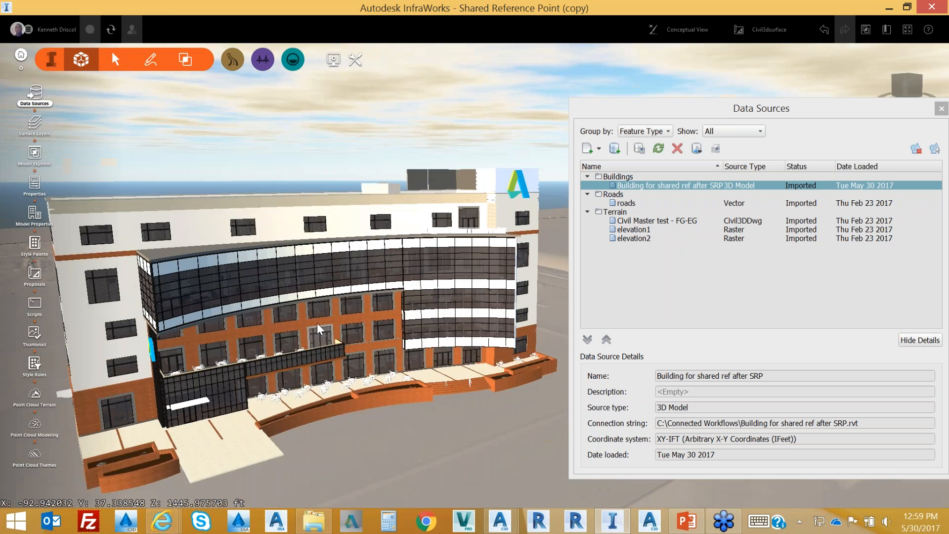
Step: Examine how the building sits on the graded terrain from its end wall, and close the Data Sources window
drag(317, 323, 283, 263)
scroll(310, 322, down, 4)
scroll(356, 242, down, 3)
mouse_move(353, 242)
mouse_down()
mouse_move(345, 297)
mouse_move(357, 289)
mouse_move(348, 242)
mouse_up()
click(941, 108)
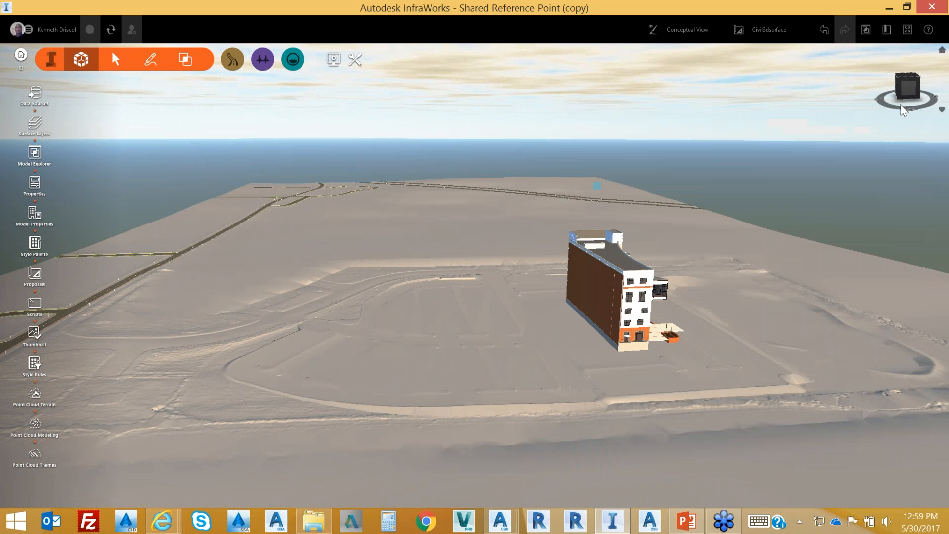
scroll(650, 334, up, 5)
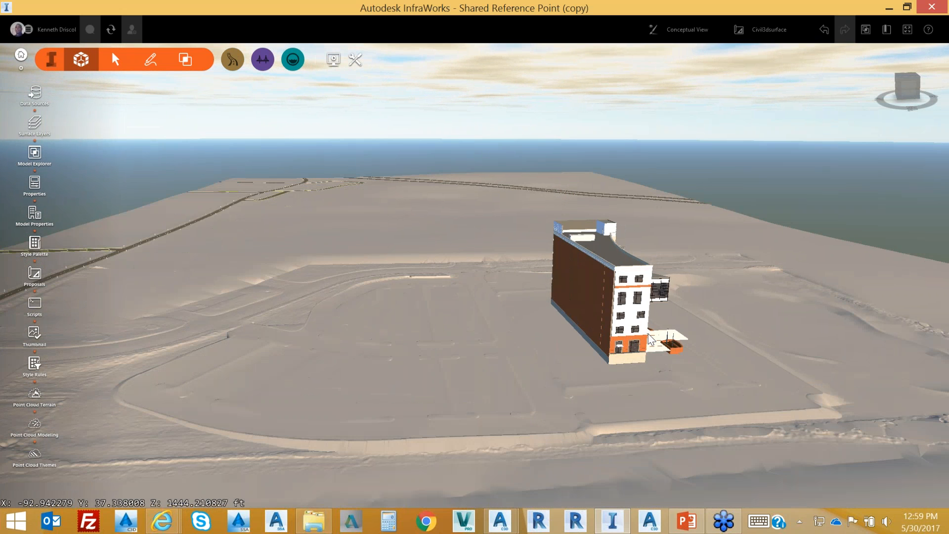
Step: Examine the building on the graded site from a distance, along its curved glazed facade and inside a furnished floor
drag(590, 316, 562, 303)
scroll(561, 302, down, 10)
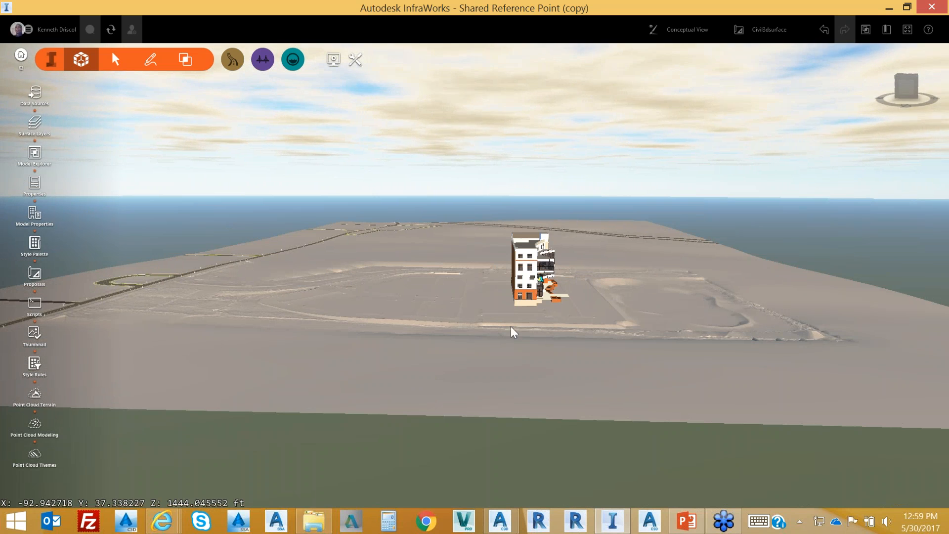
drag(560, 336, 539, 375)
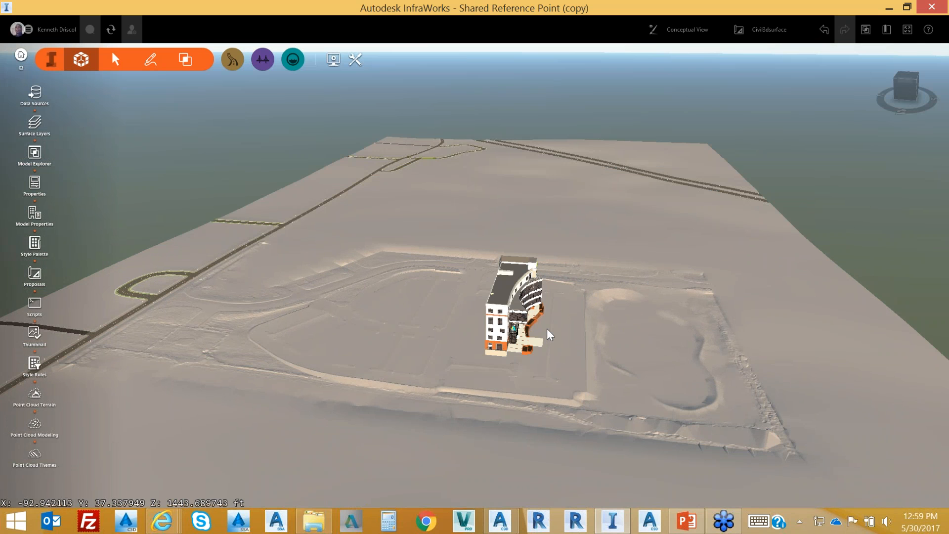
scroll(546, 328, up, 5)
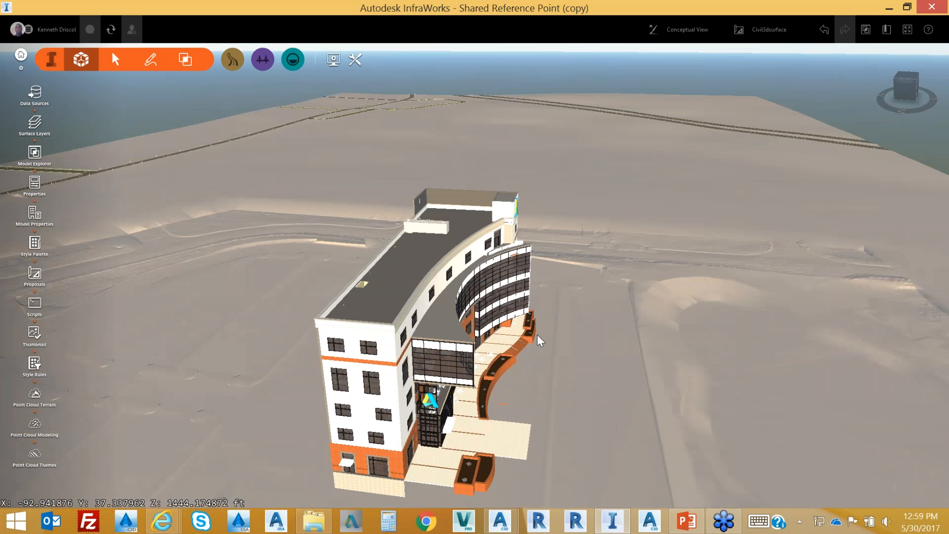
scroll(532, 346, up, 3)
scroll(524, 351, up, 4)
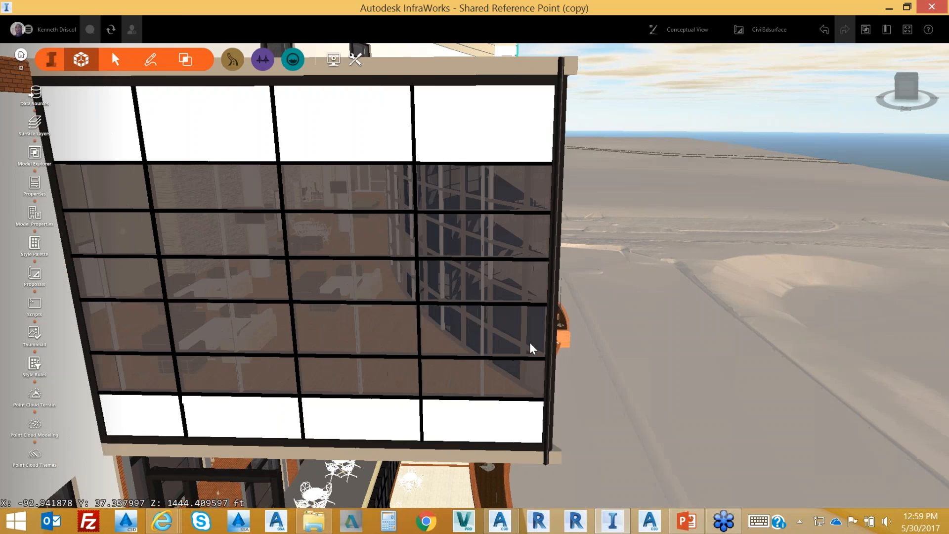
scroll(467, 325, up, 2)
scroll(467, 324, up, 2)
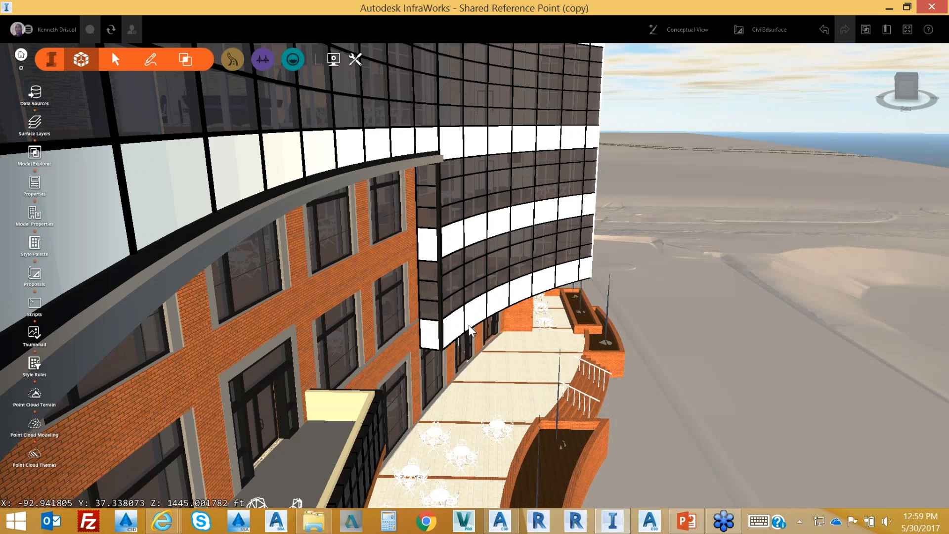
scroll(469, 324, up, 3)
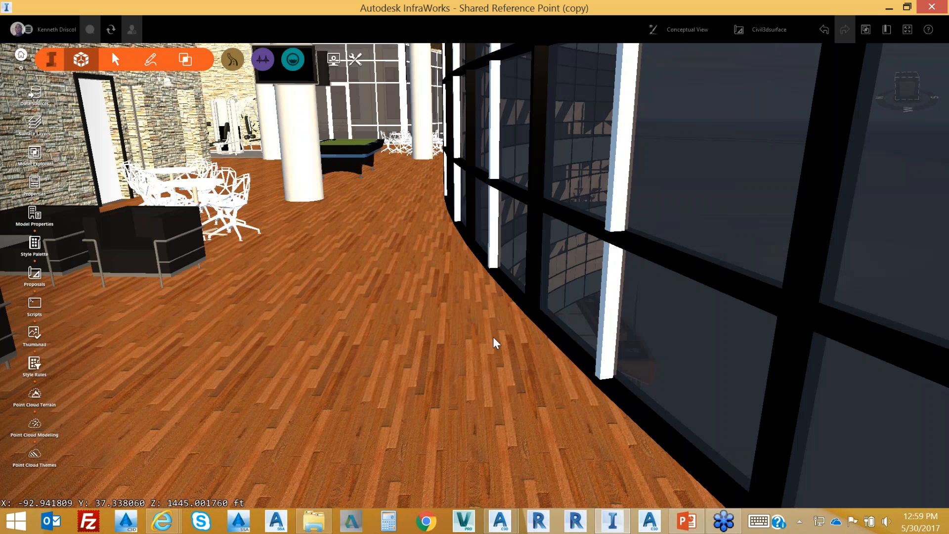
scroll(481, 342, down, 10)
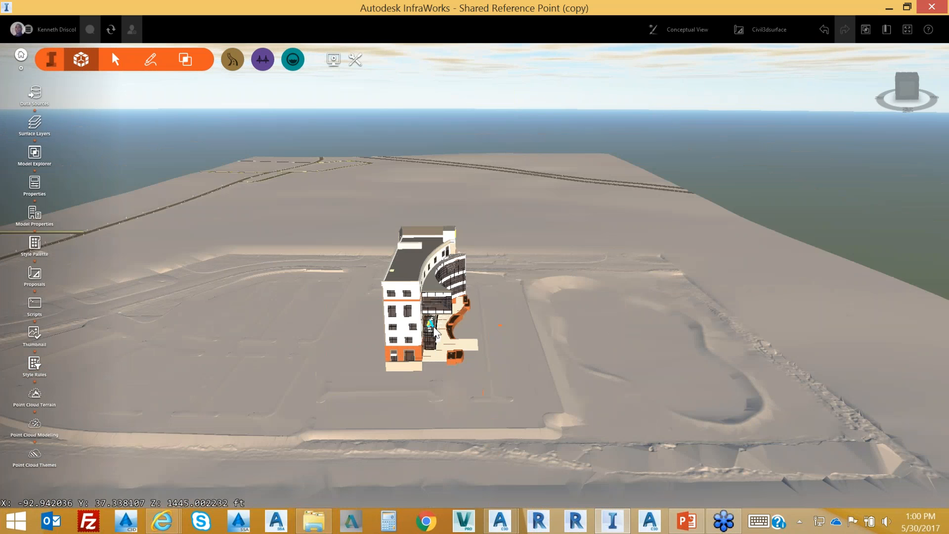
scroll(437, 329, down, 2)
scroll(443, 328, up, 3)
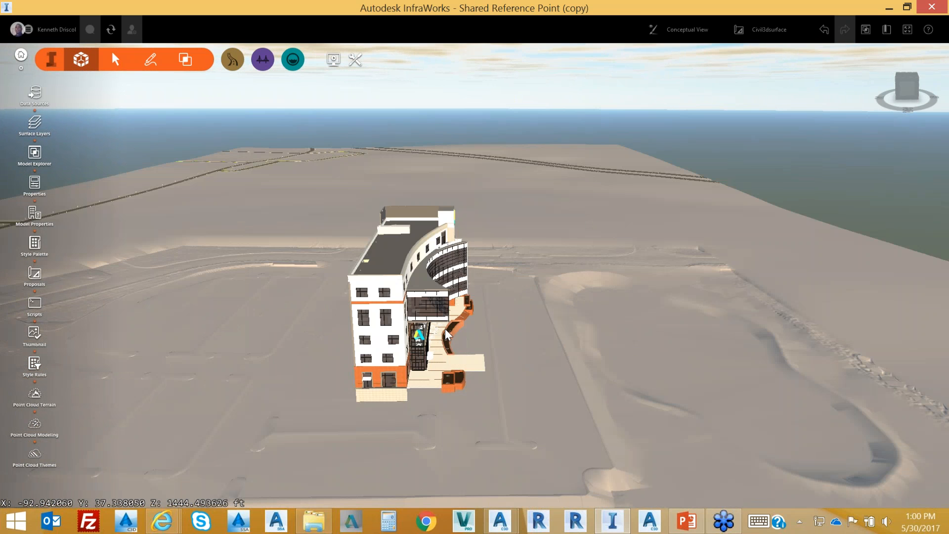
scroll(445, 328, up, 3)
scroll(480, 324, up, 2)
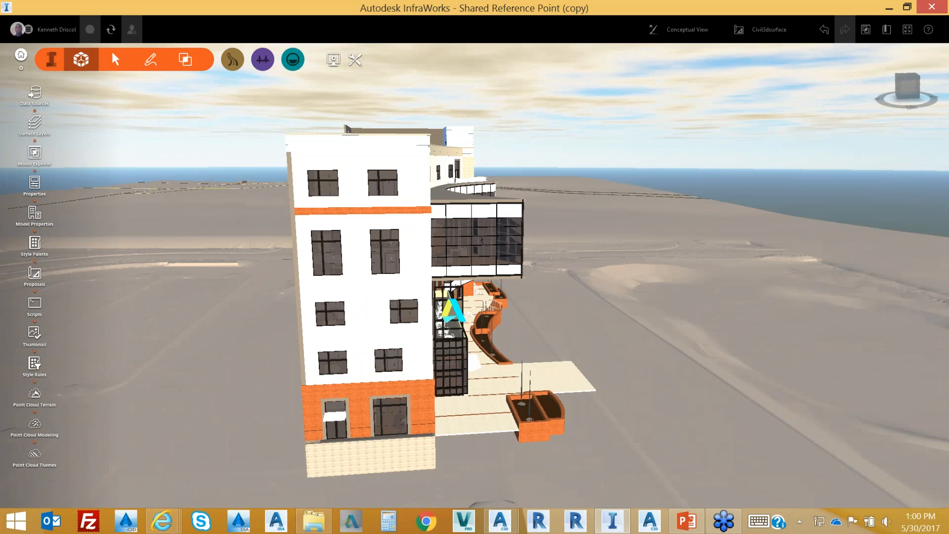
Step: Adjust the time of day and the date in the Sun & Sky settings to relight the scene, and close the settings
click(334, 60)
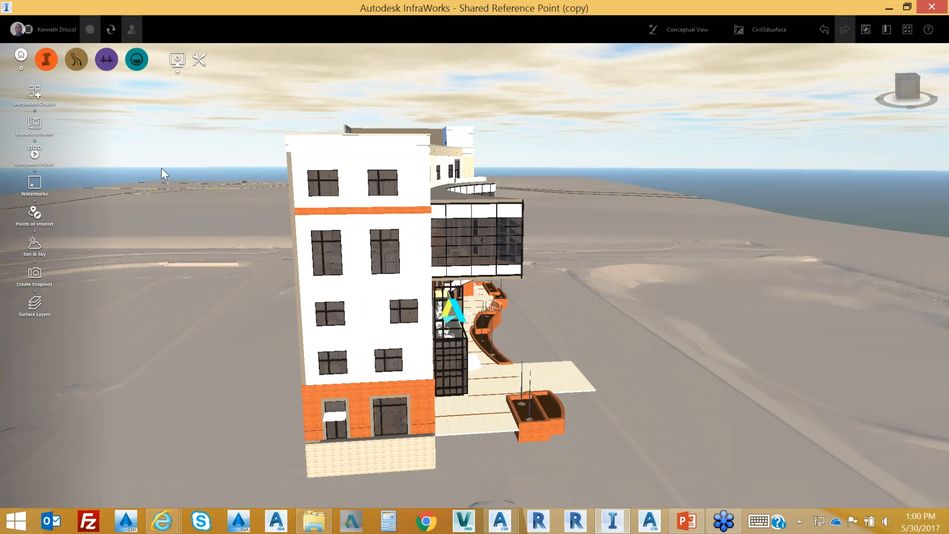
click(34, 245)
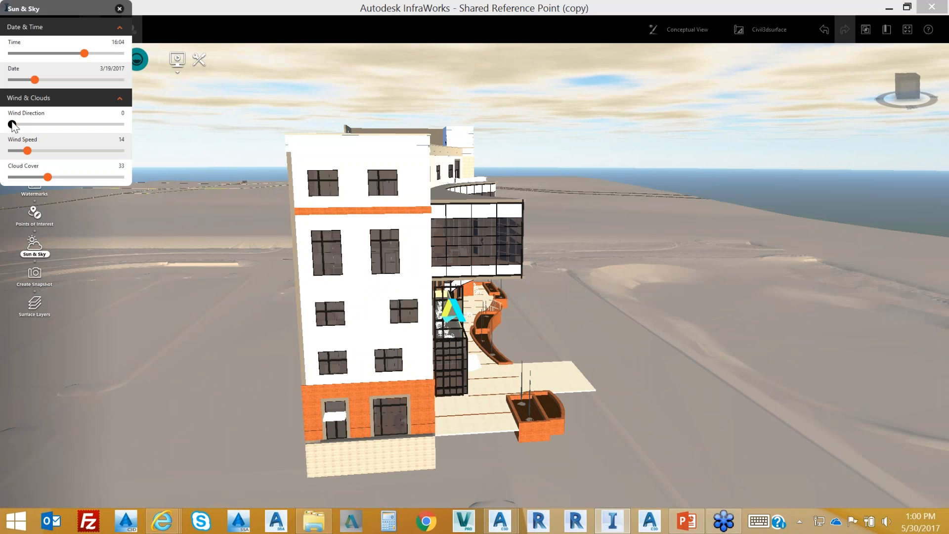
mouse_move(84, 53)
mouse_down()
mouse_move(45, 58)
mouse_move(90, 60)
mouse_up()
mouse_move(35, 80)
mouse_down()
mouse_move(90, 80)
mouse_move(42, 80)
mouse_up()
mouse_move(90, 54)
mouse_down()
mouse_move(66, 58)
mouse_move(76, 58)
mouse_up()
click(120, 9)
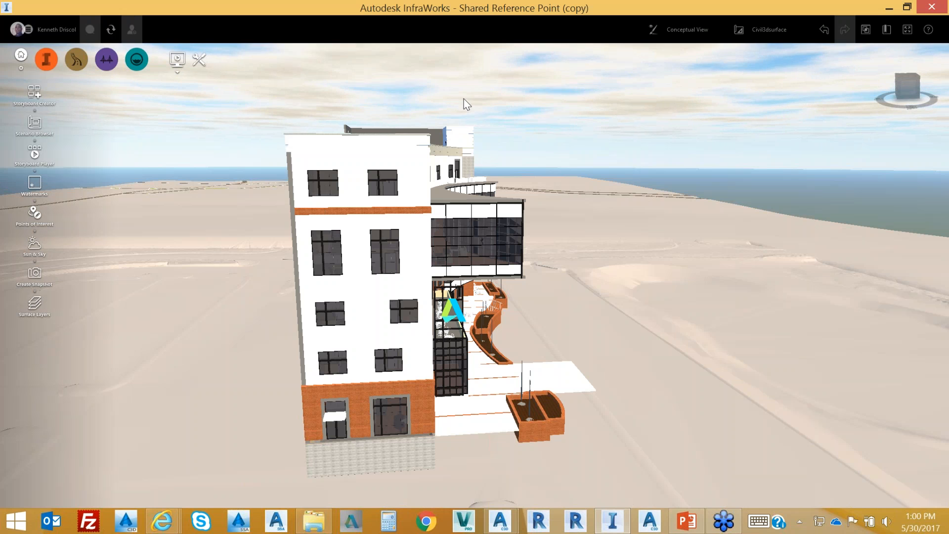
Step: View the building and pond basin from above, and check the building's properties before clearing the selection
scroll(562, 188, down, 4)
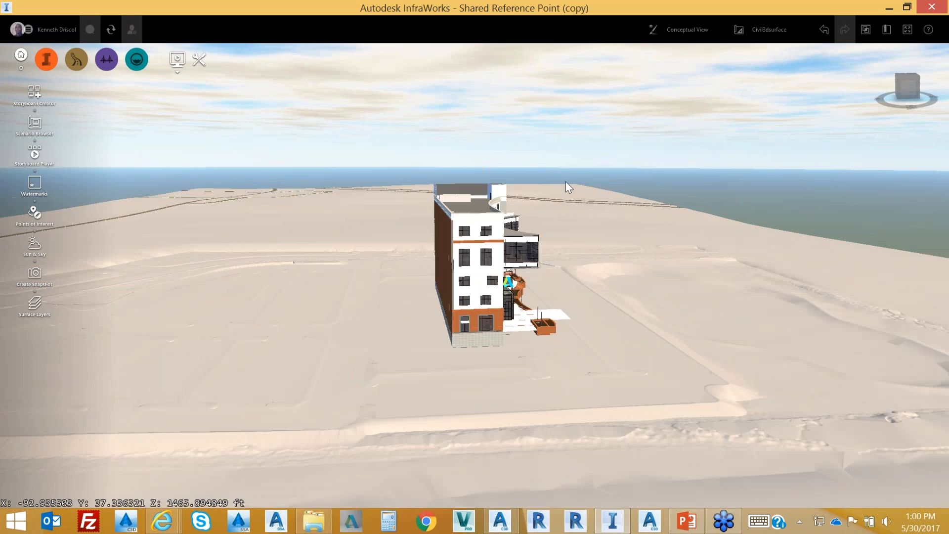
scroll(566, 182, down, 3)
drag(575, 188, 468, 265)
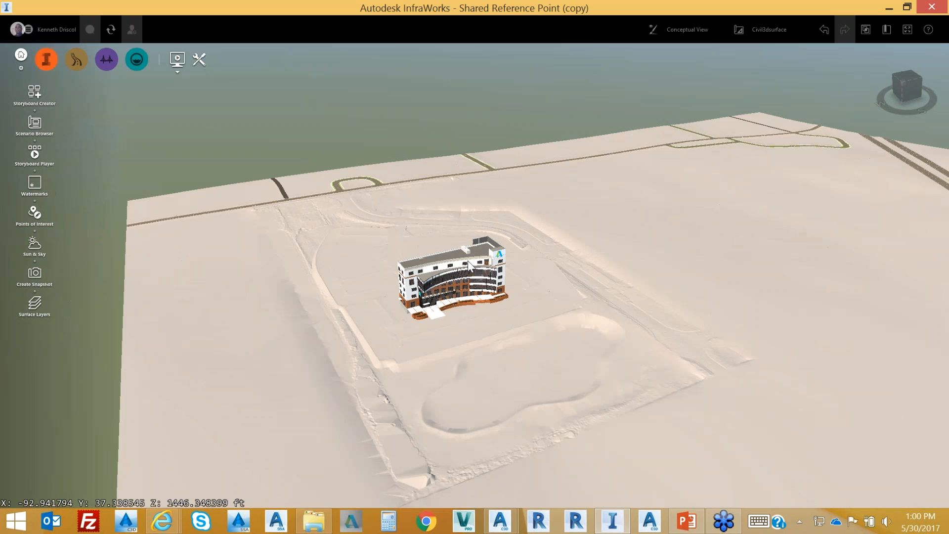
click(469, 265)
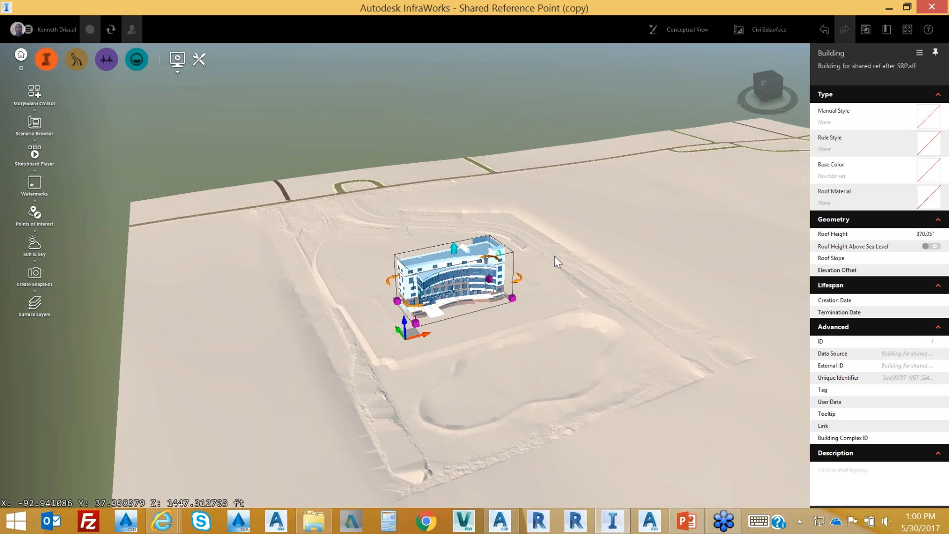
key(Escape)
Step: Remove the Buildings data source together with its associated features, and close the Data Sources window
click(46, 62)
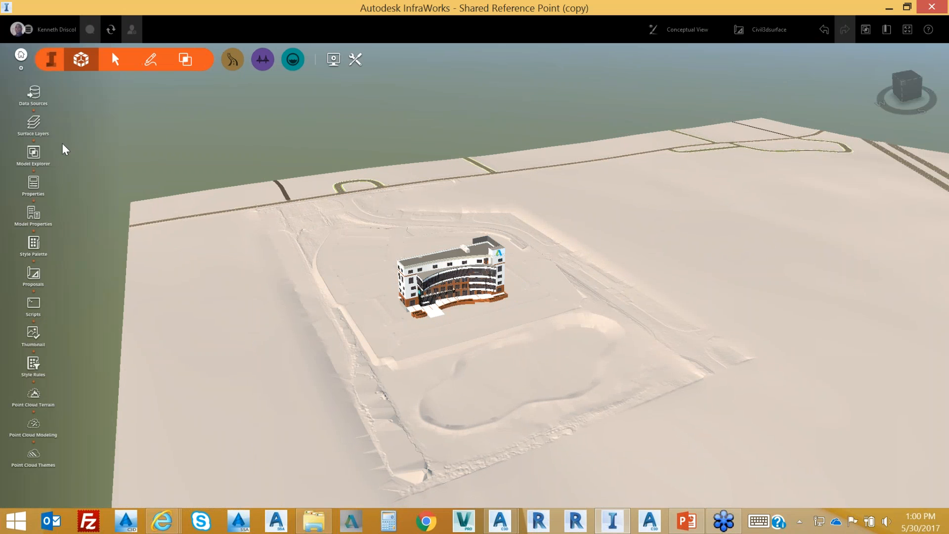
click(44, 99)
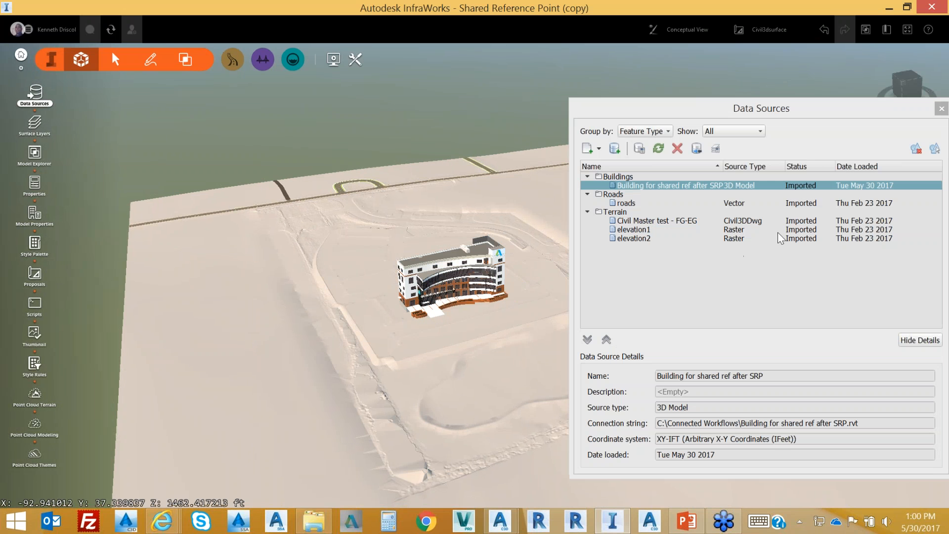
right_click(675, 181)
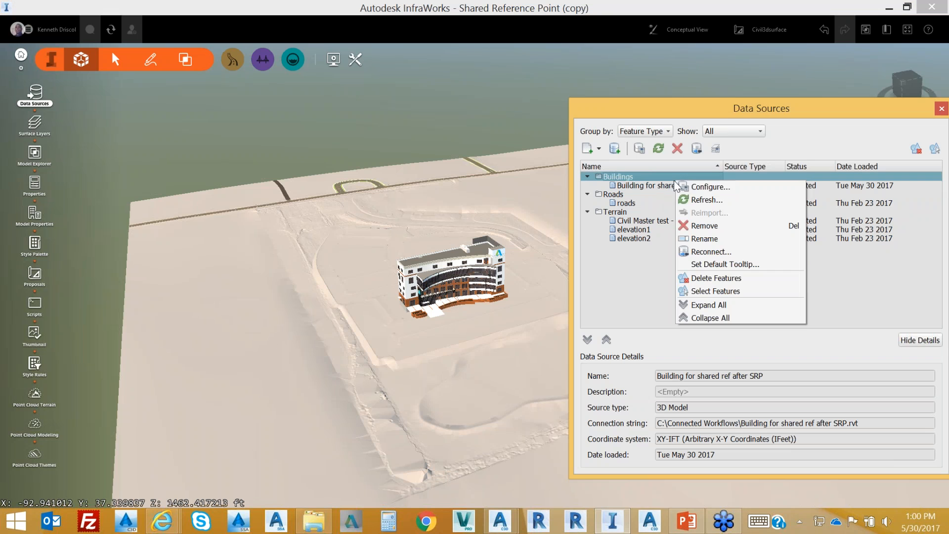
click(706, 226)
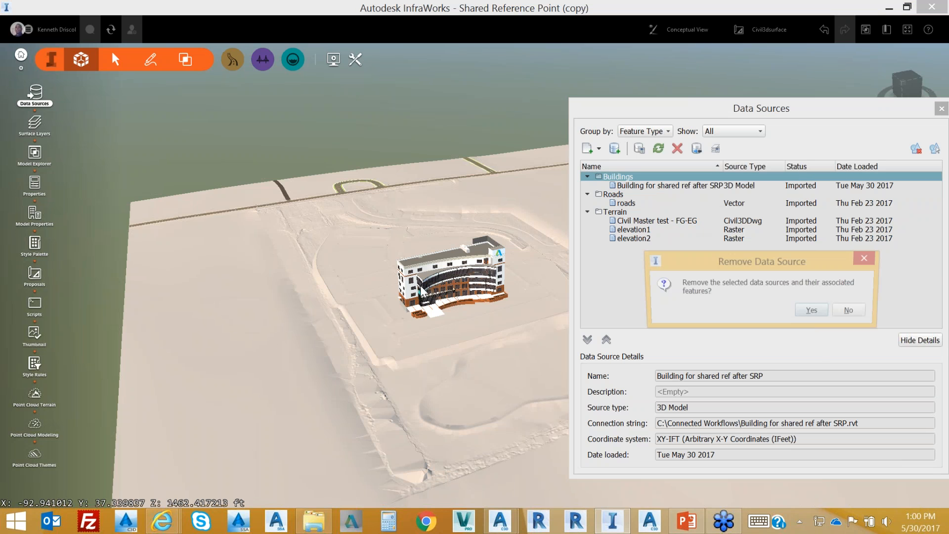
click(823, 312)
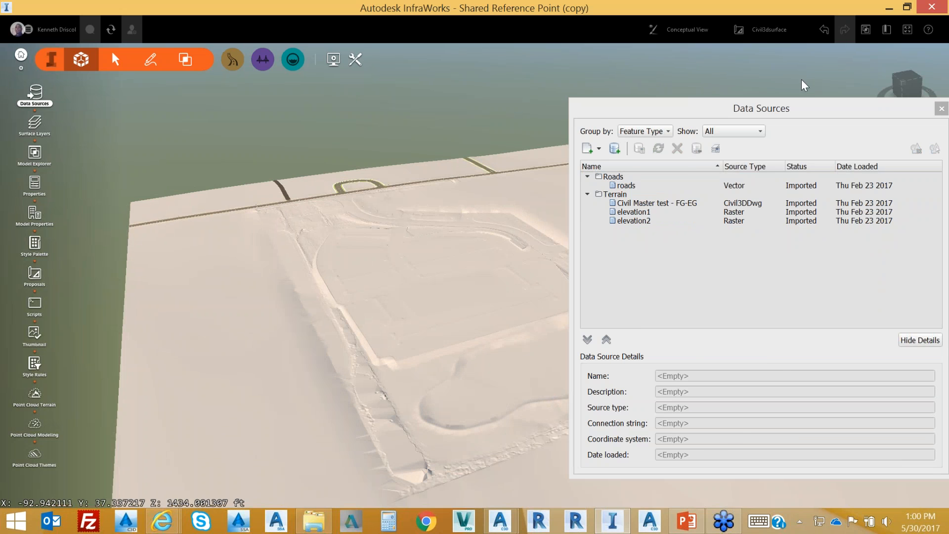
drag(869, 109, 566, 129)
click(640, 127)
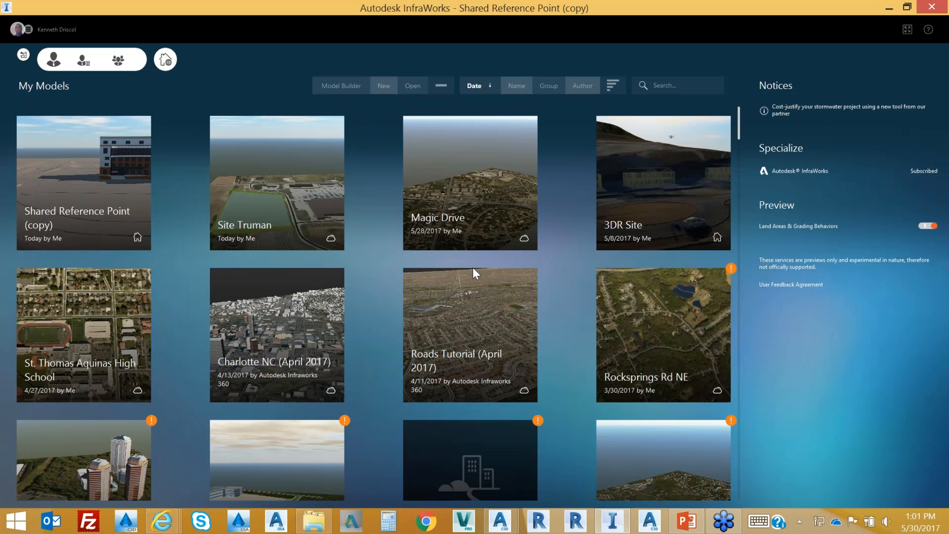
Step: Open the 3DR Site model and bring its terraced building pads into close view
click(633, 204)
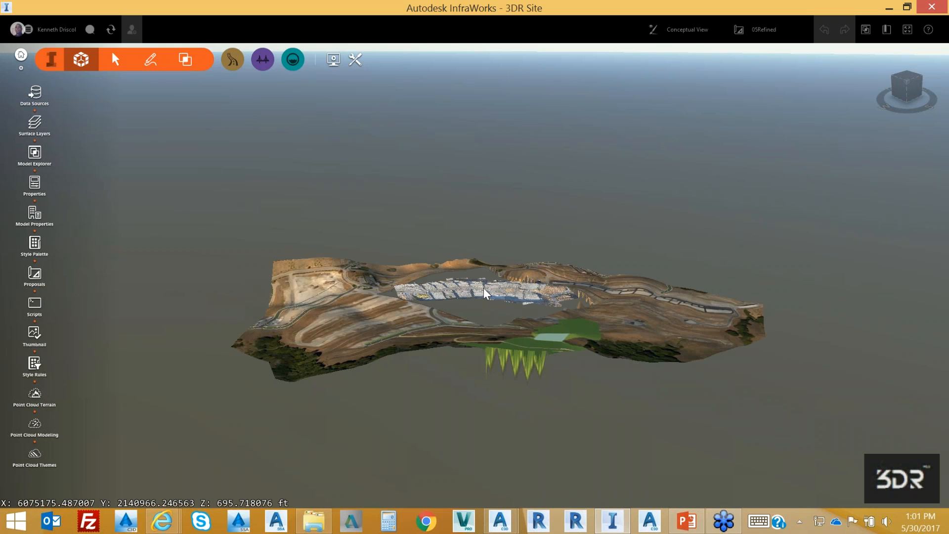
scroll(482, 294, up, 2)
scroll(482, 294, up, 3)
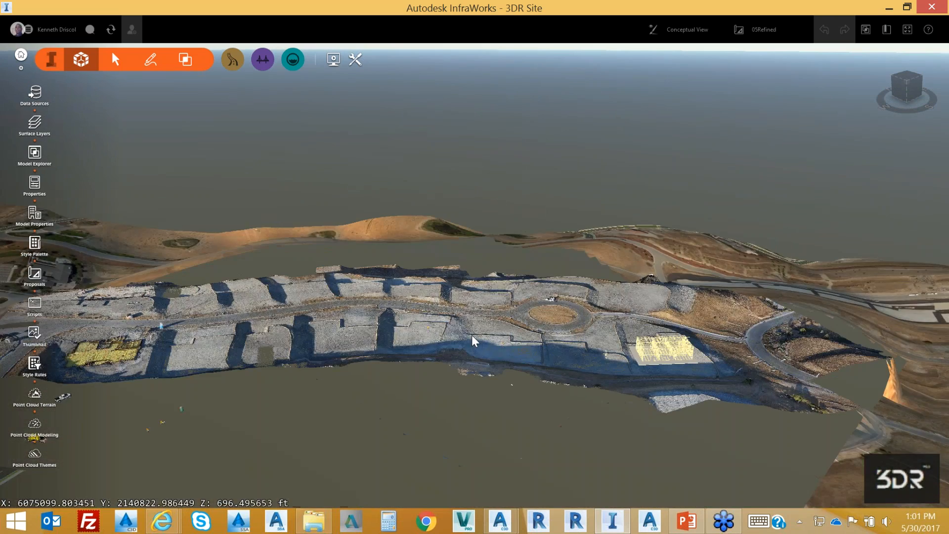
drag(473, 341, 647, 324)
drag(513, 341, 485, 165)
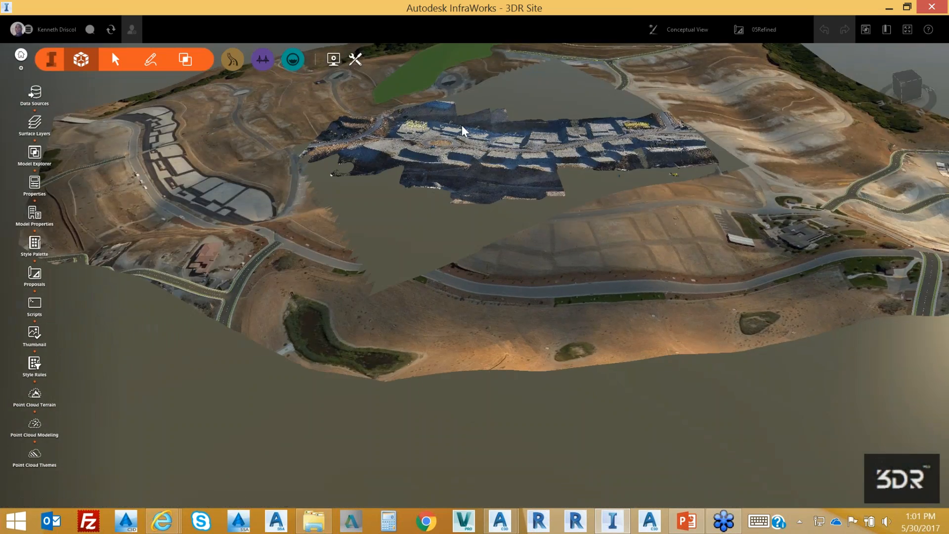
scroll(469, 136, up, 3)
scroll(468, 135, up, 3)
Step: Examine the timber-framed house models on the terraced pads and the road with its roundabout from several angles
middle_drag(488, 257, 483, 512)
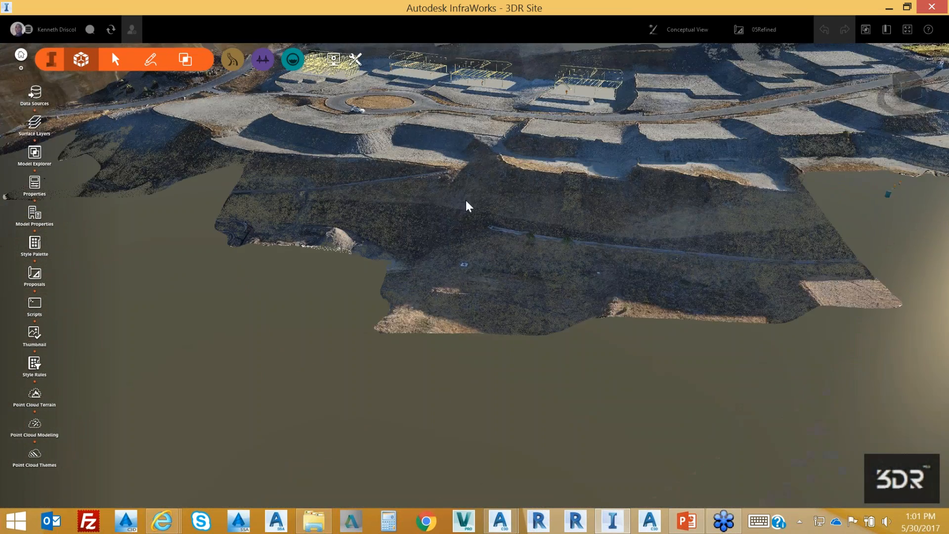
middle_drag(466, 206, 432, 455)
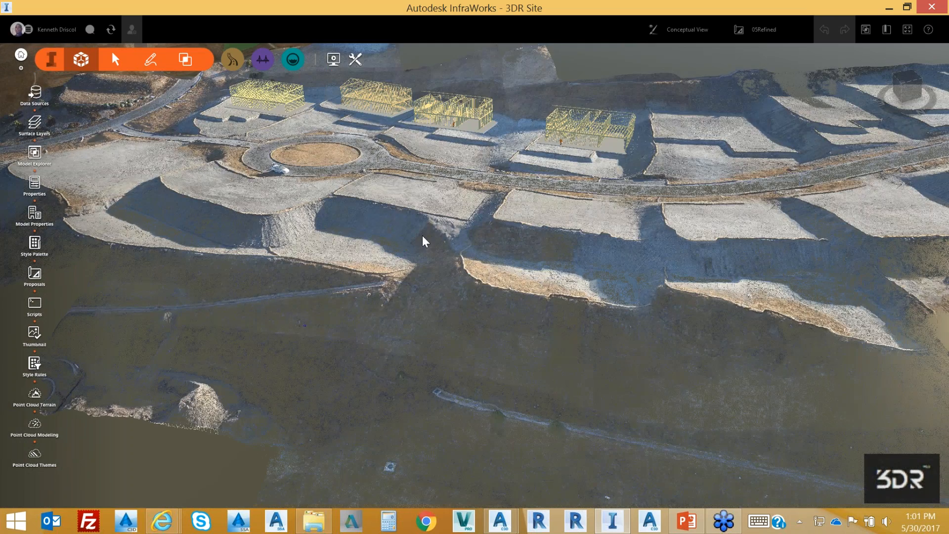
middle_drag(627, 192, 535, 177)
scroll(535, 177, up, 5)
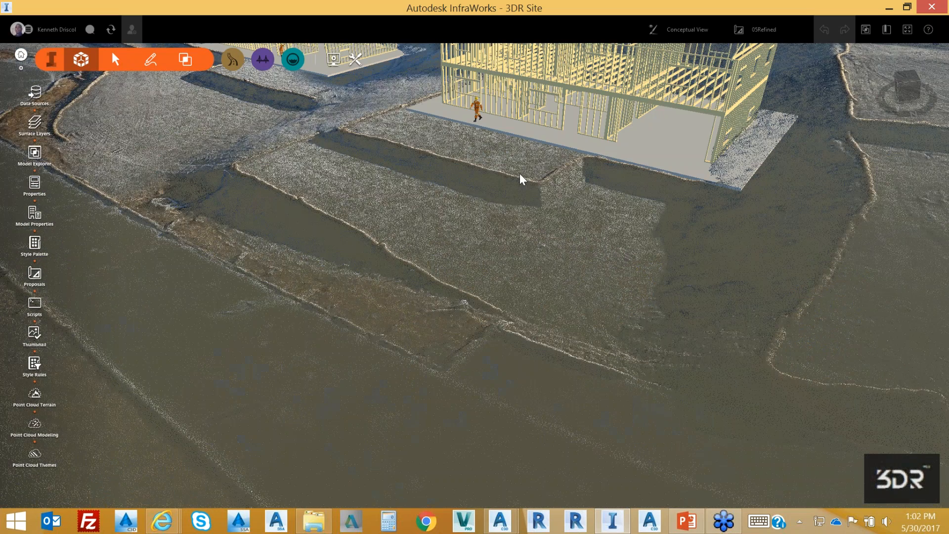
middle_drag(521, 178, 503, 189)
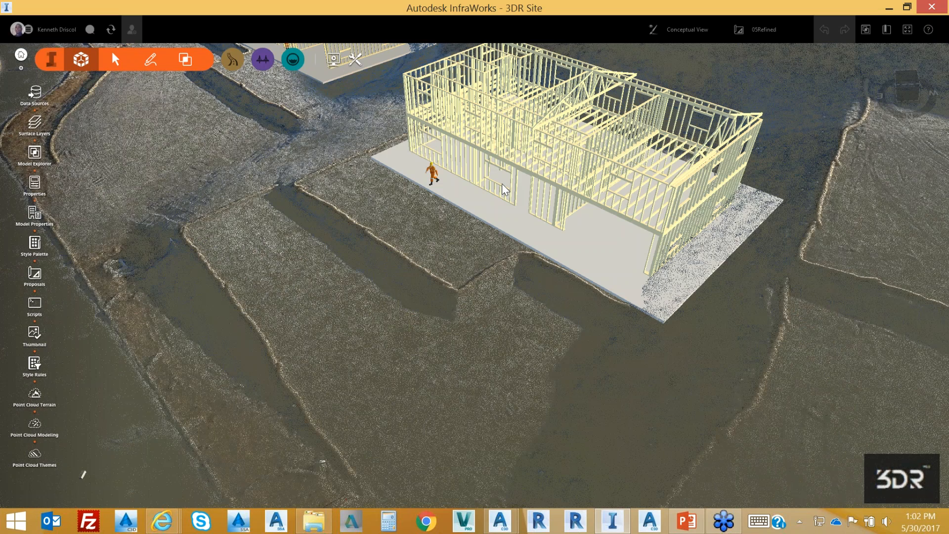
scroll(503, 190, down, 2)
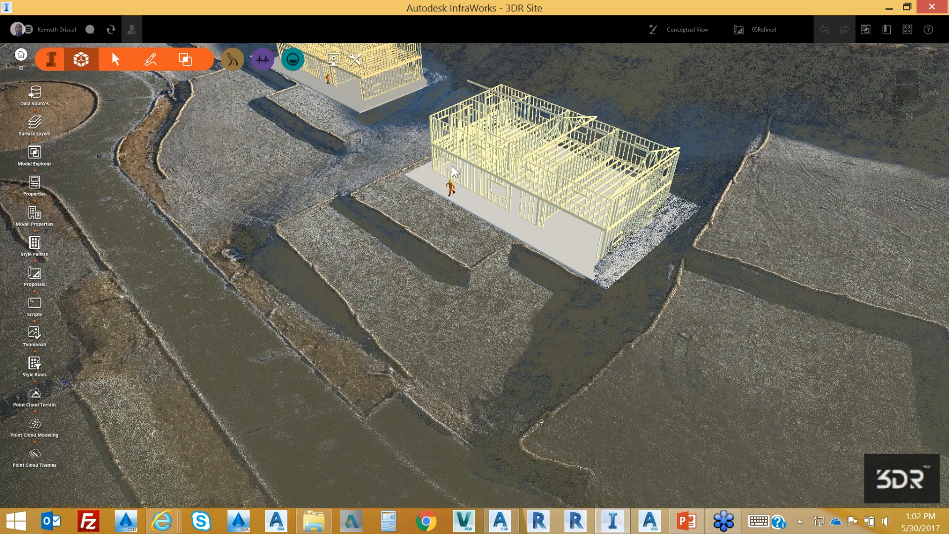
scroll(454, 172, down, 5)
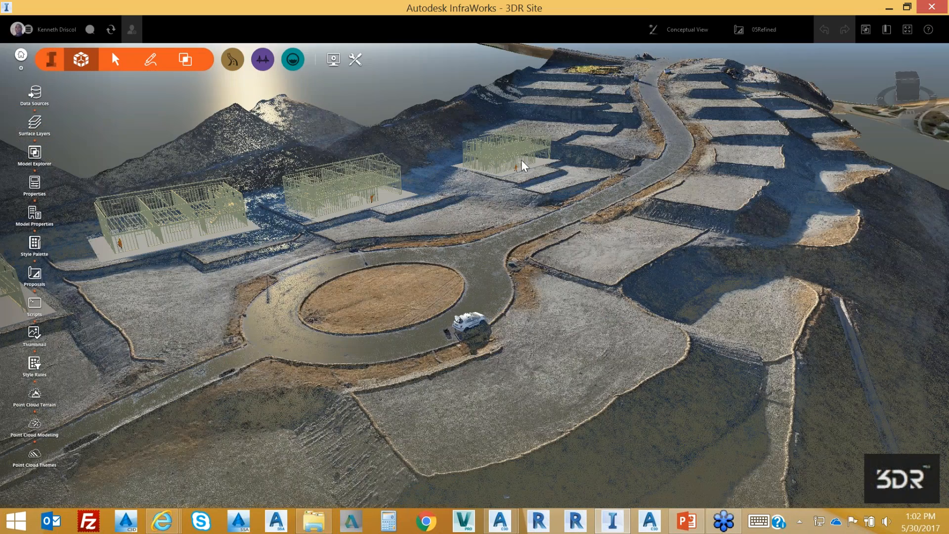
drag(522, 161, 516, 147)
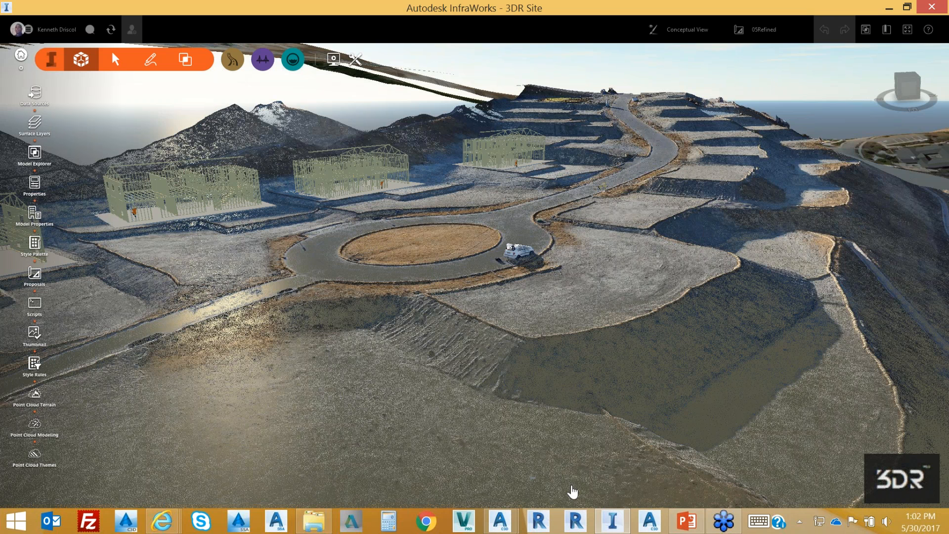
Step: Switch to the Pre-Site.dwg drawing in Civil 3D, maximize its window and dismiss the unreconciled layers notification
mouse_move(509, 531)
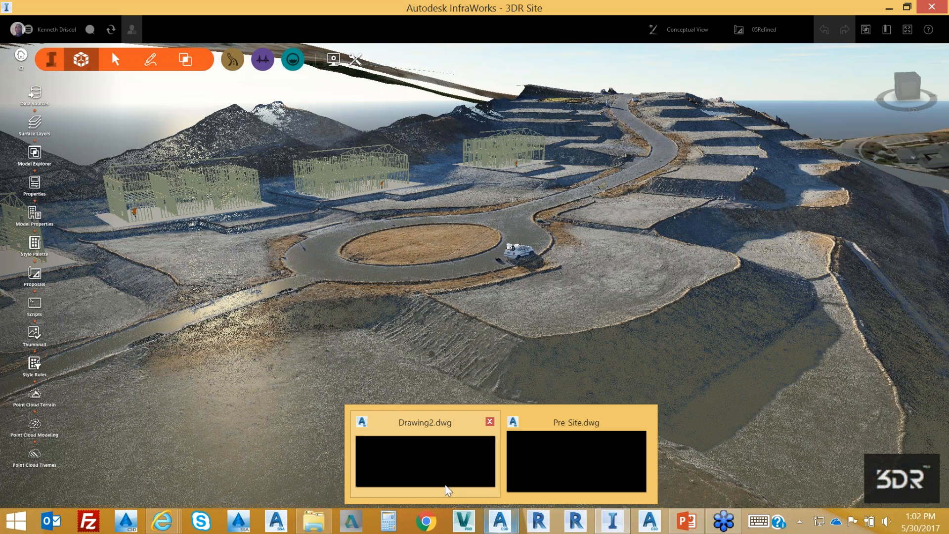
click(530, 477)
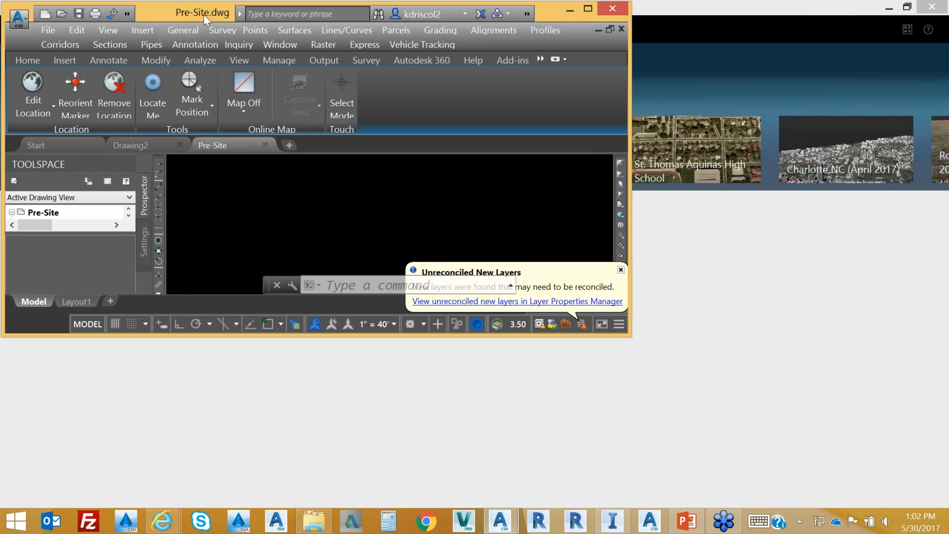
double_click(211, 14)
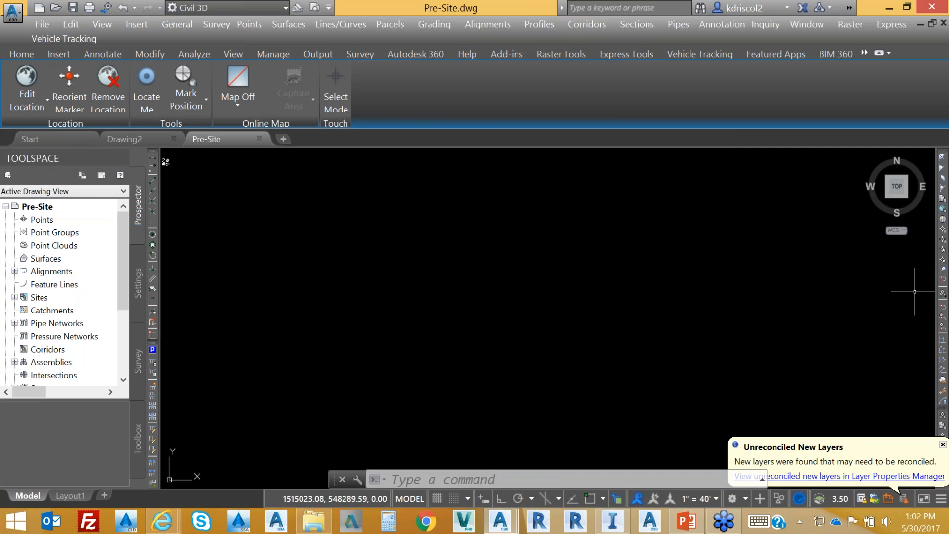
click(943, 444)
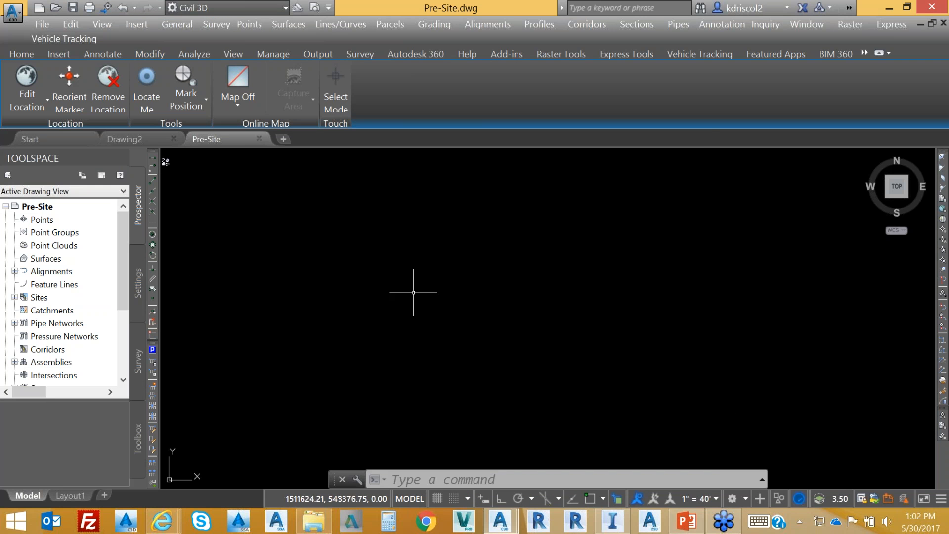
Step: Start opening an InfraWorks 360 model in the Pre-Site drawing and browse for its model file
click(22, 52)
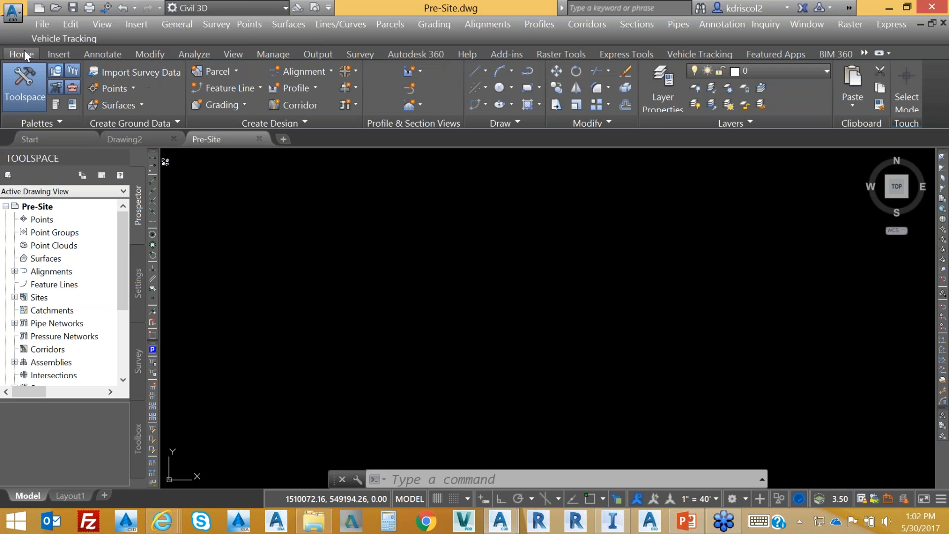
click(59, 53)
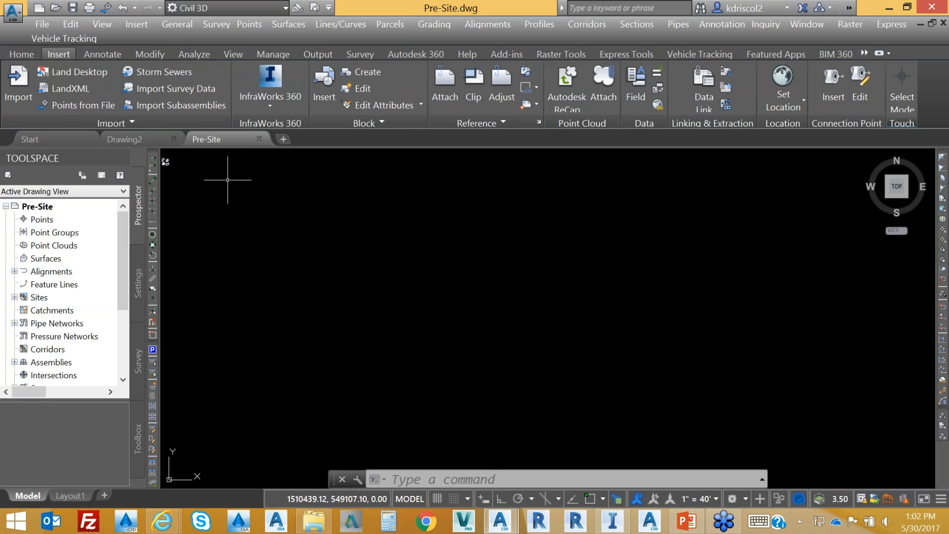
click(270, 104)
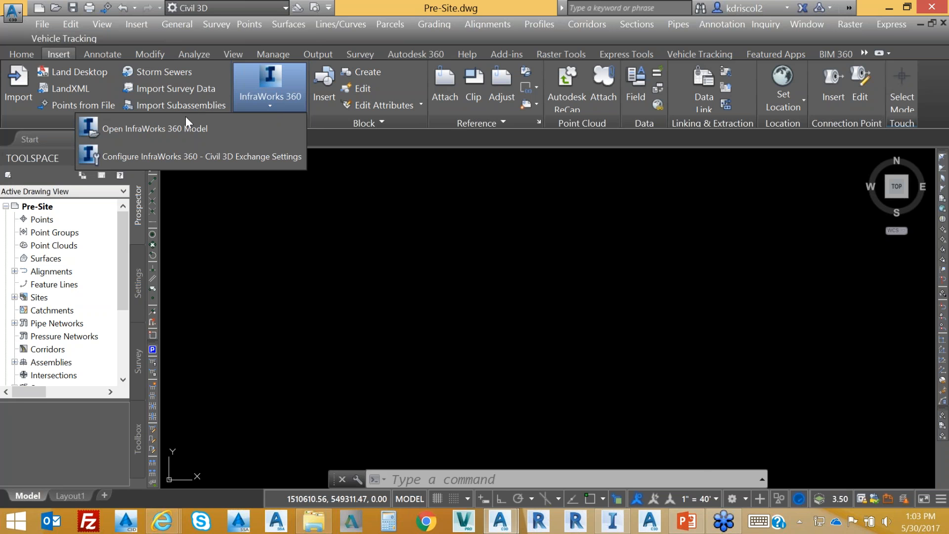
click(175, 128)
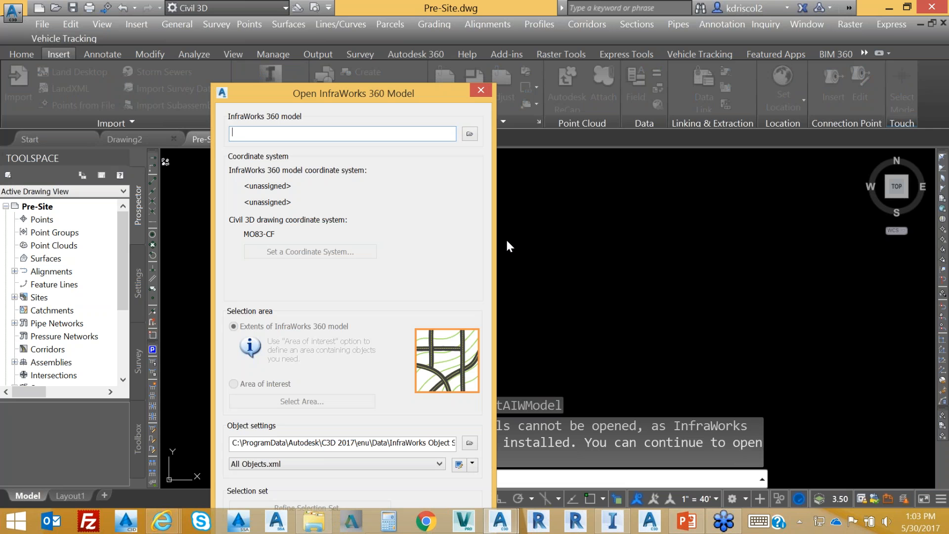
click(470, 134)
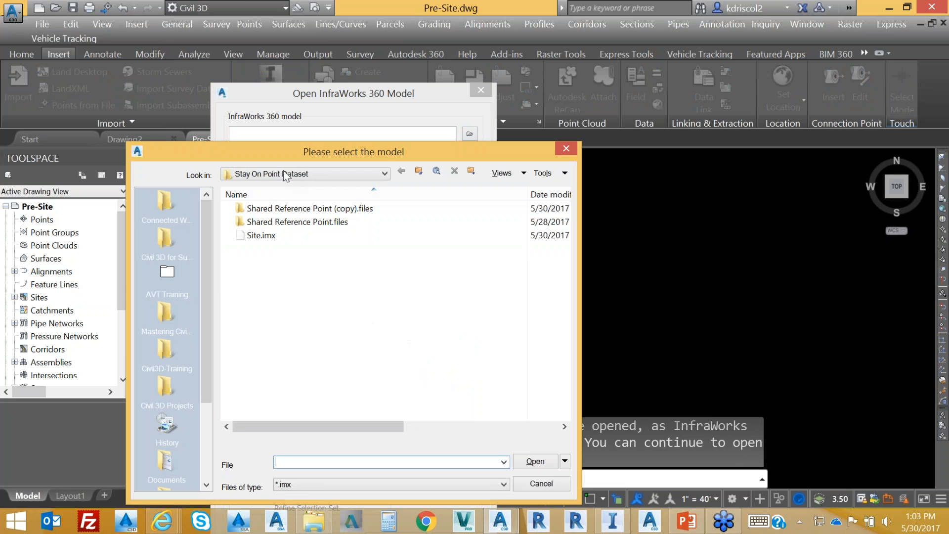
Step: Search the Users folder on the C: drive for the InfraWorks model and return to the drive's root
click(384, 174)
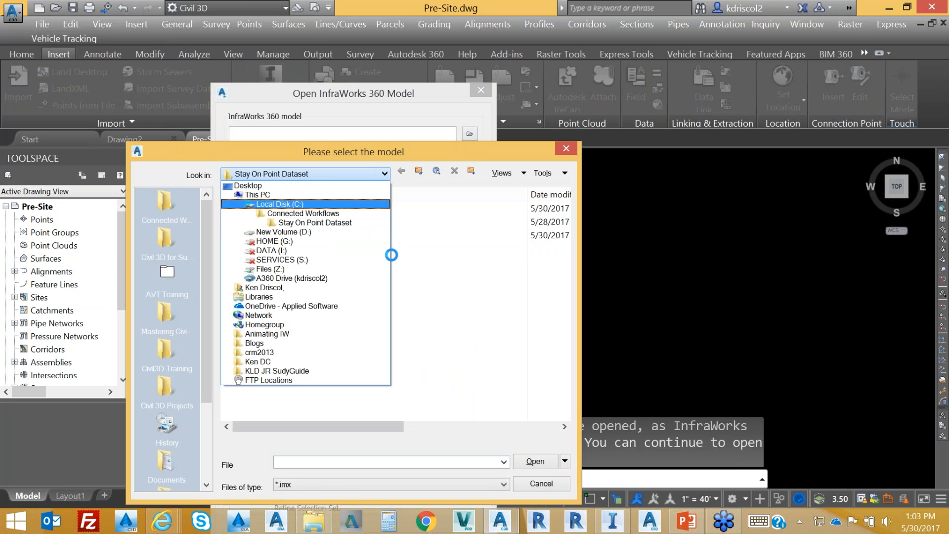
click(281, 203)
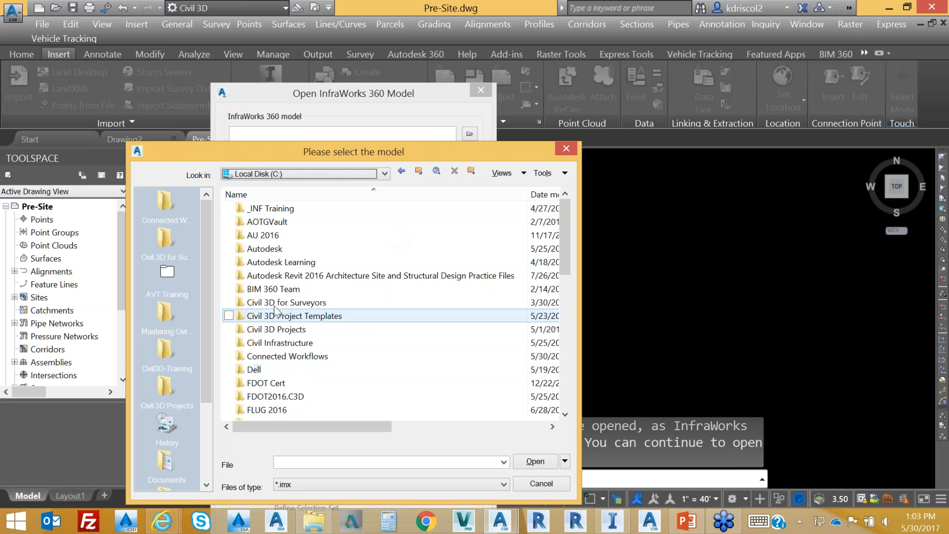
scroll(272, 346, down, 10)
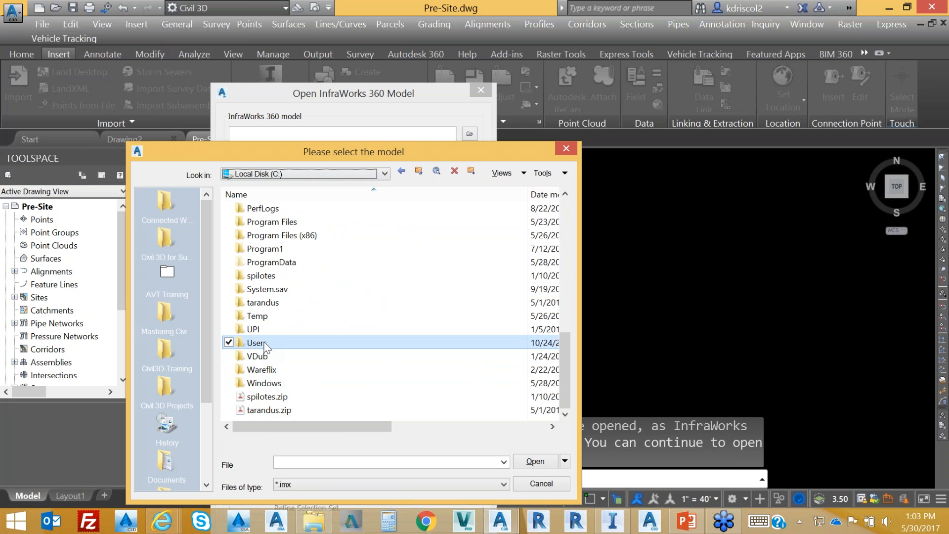
double_click(263, 343)
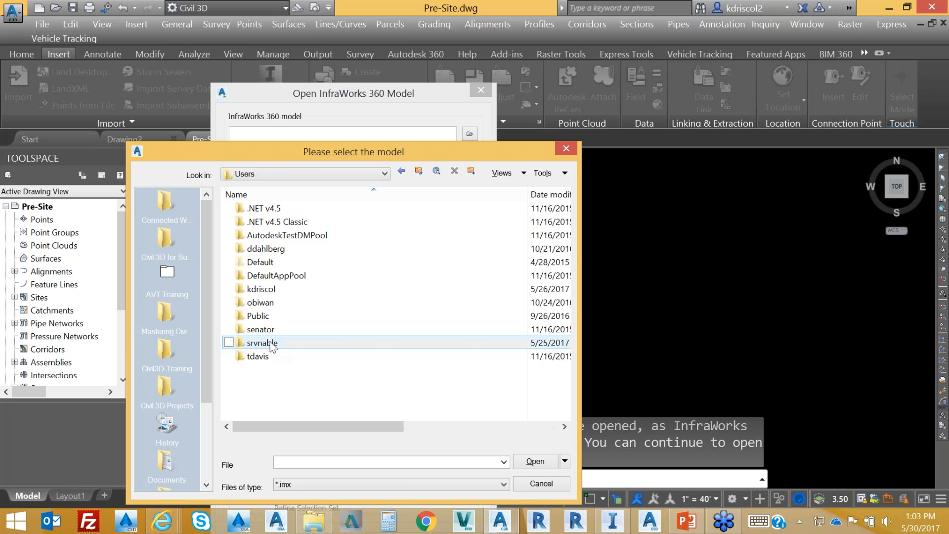
double_click(274, 290)
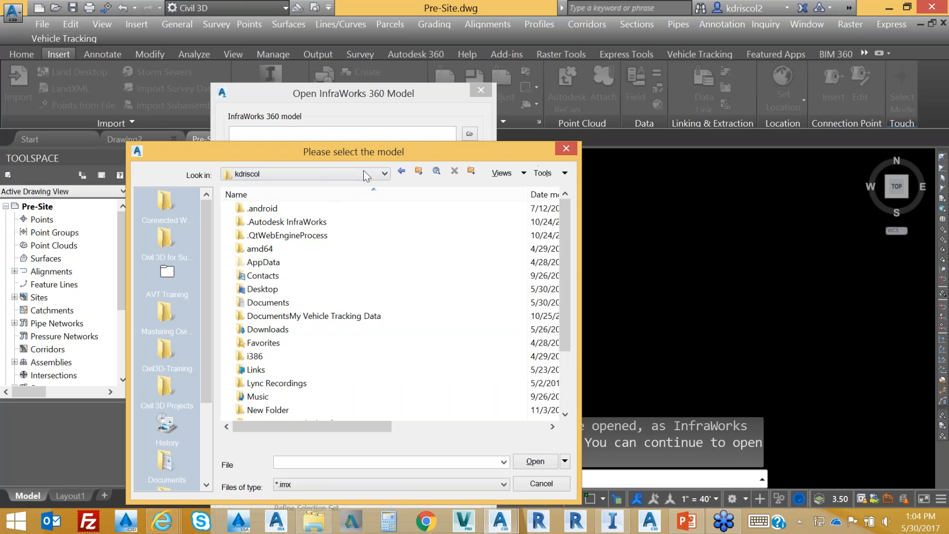
click(402, 171)
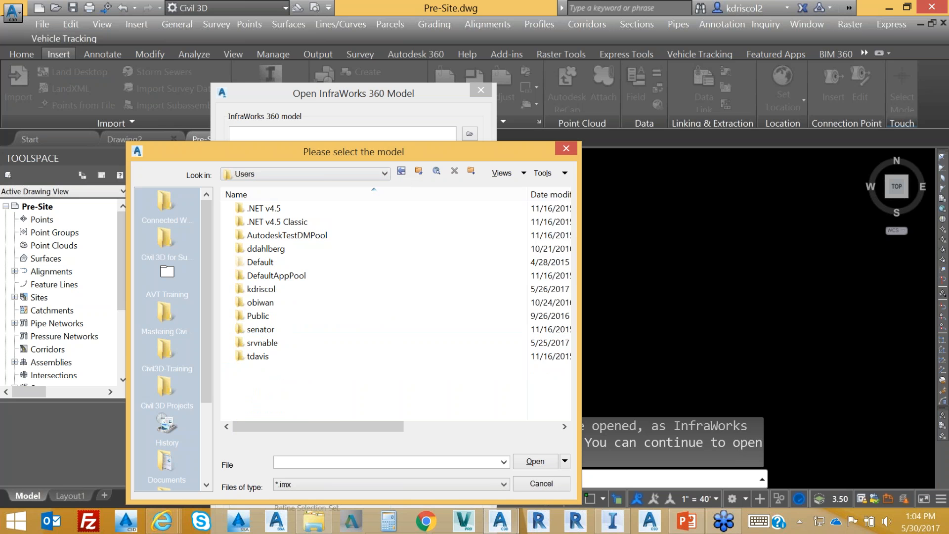
click(403, 170)
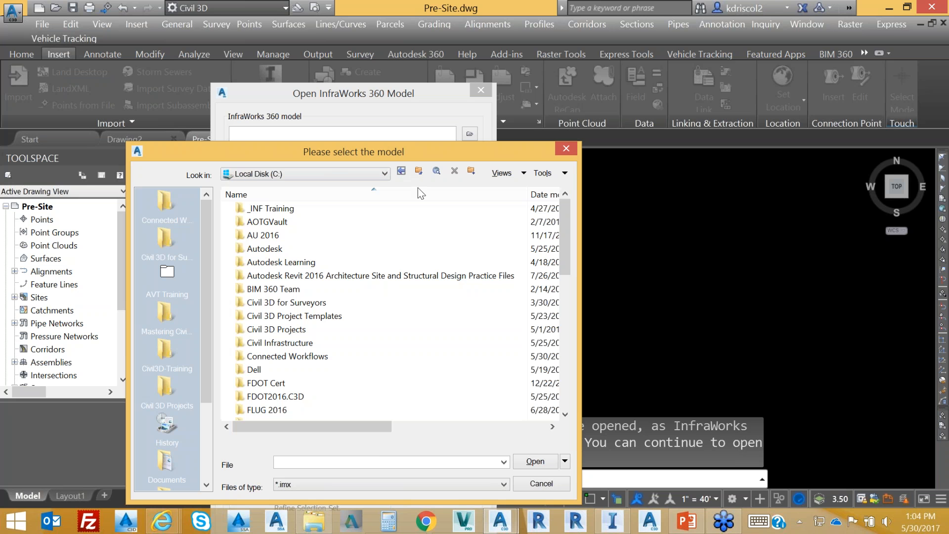
Step: Search the Autodesk folders on the C: drive and in Program Files for the InfraWorks model, and cancel the file selection
double_click(315, 249)
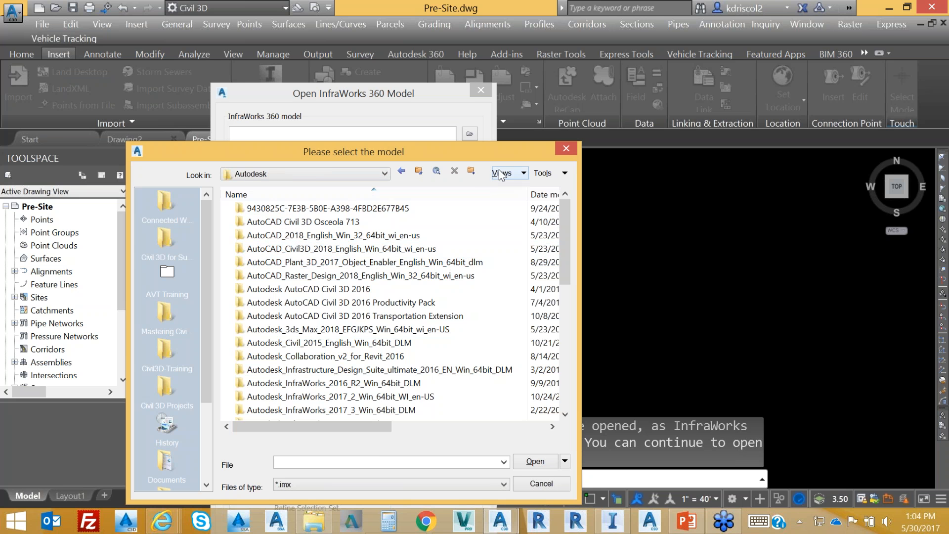
click(418, 170)
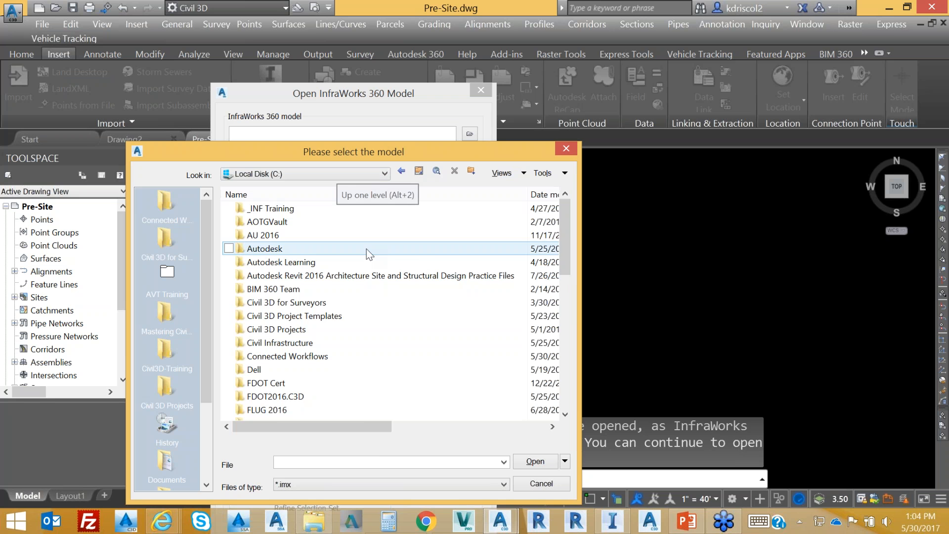
drag(565, 256, 559, 398)
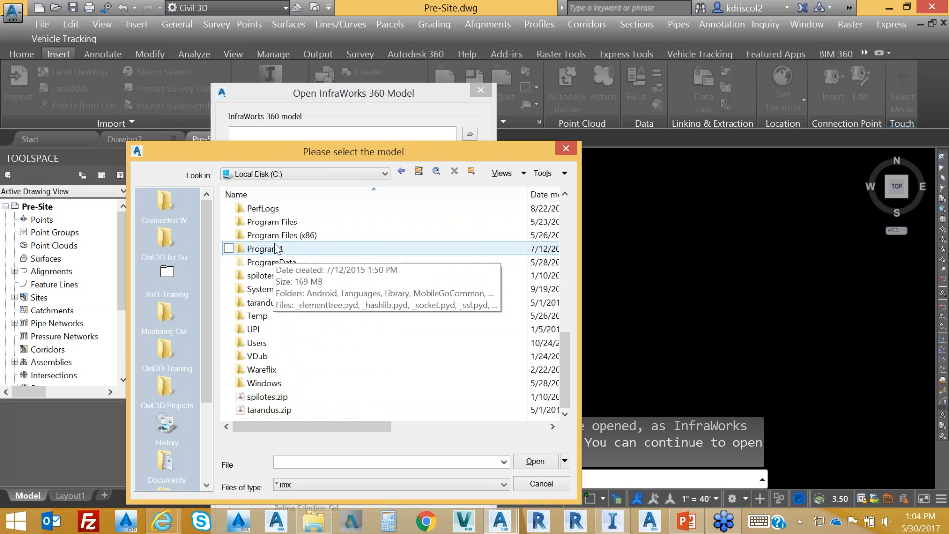
double_click(275, 221)
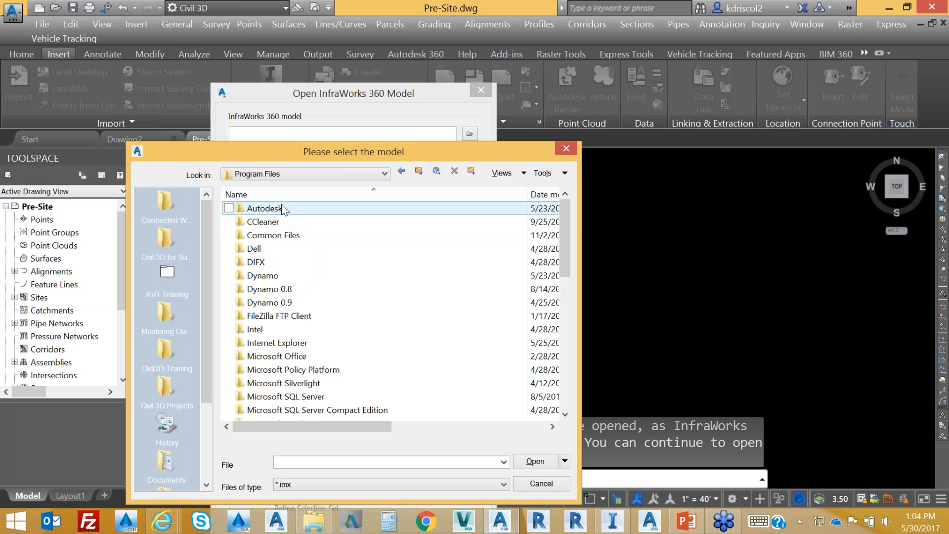
double_click(281, 209)
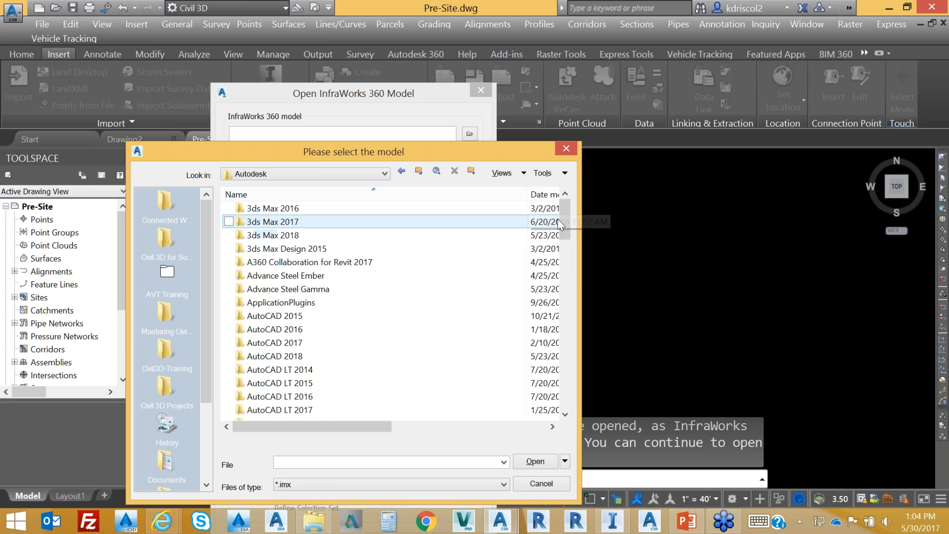
mouse_move(563, 215)
mouse_down()
mouse_move(563, 231)
mouse_move(550, 211)
mouse_up()
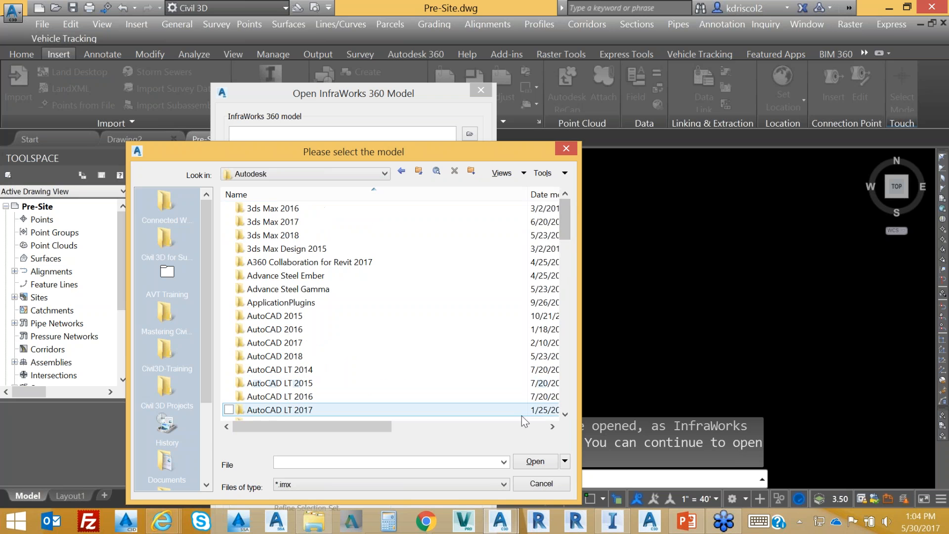
click(543, 484)
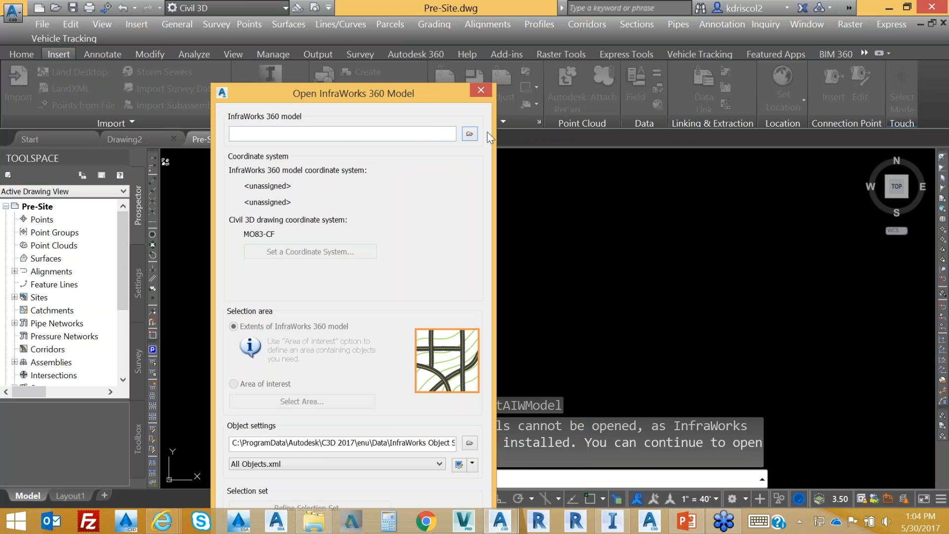
Step: Browse for the InfraWorks model file again, checking the C: drive and switching to the This PC location
click(470, 134)
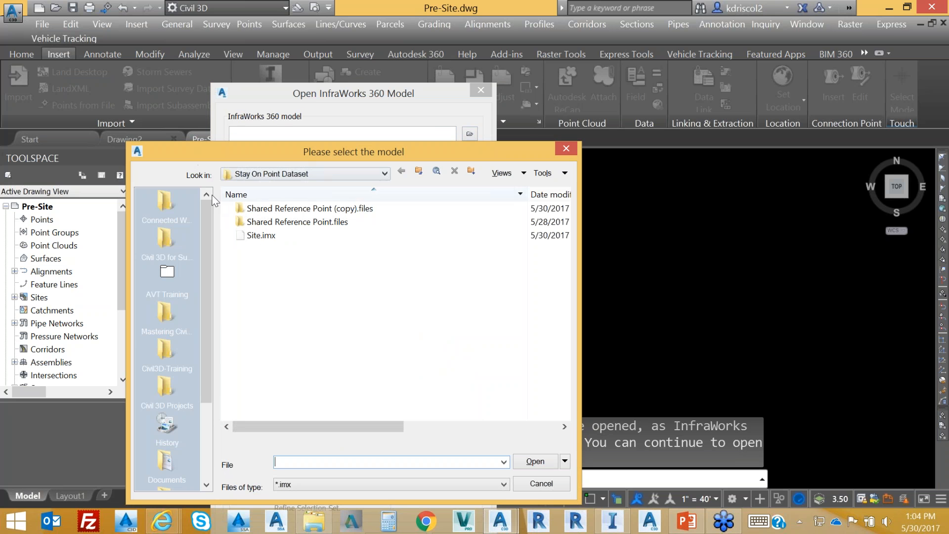
click(385, 174)
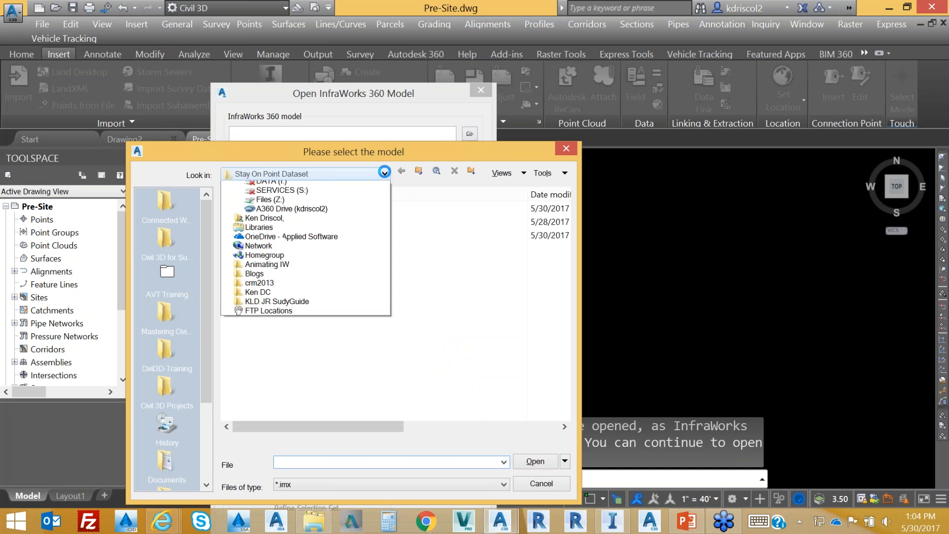
click(267, 195)
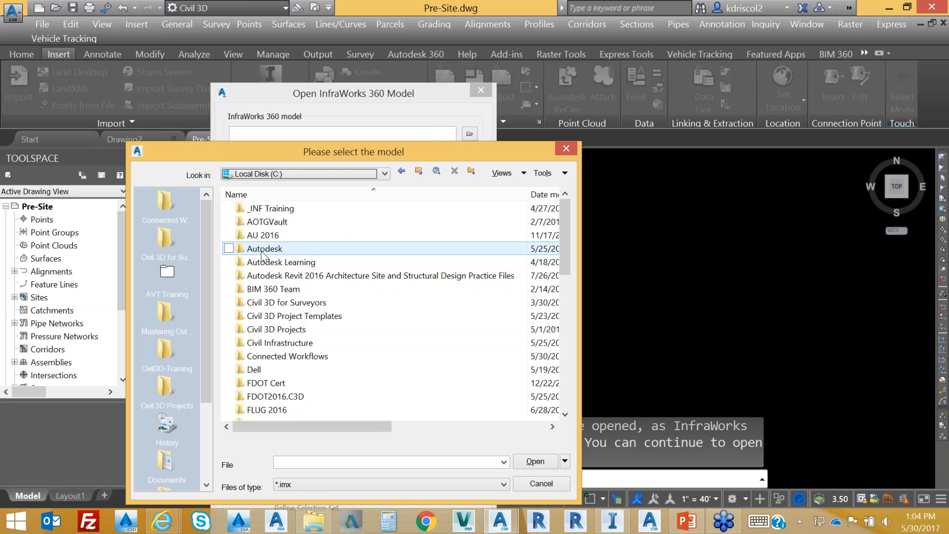
click(332, 302)
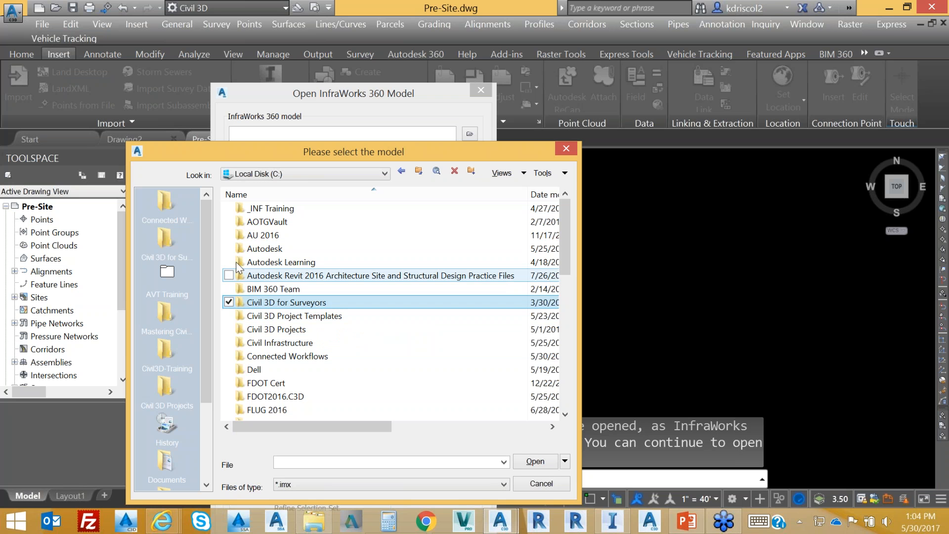
click(385, 174)
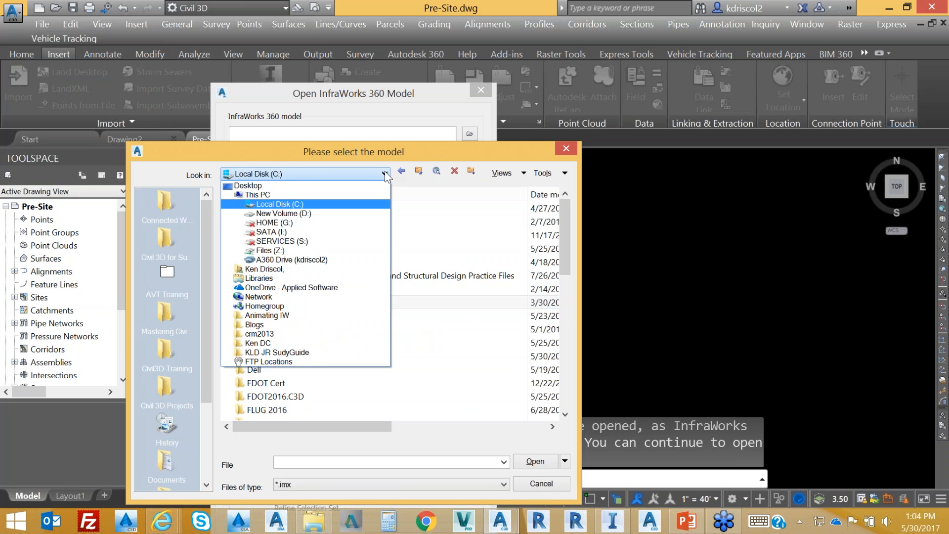
click(290, 206)
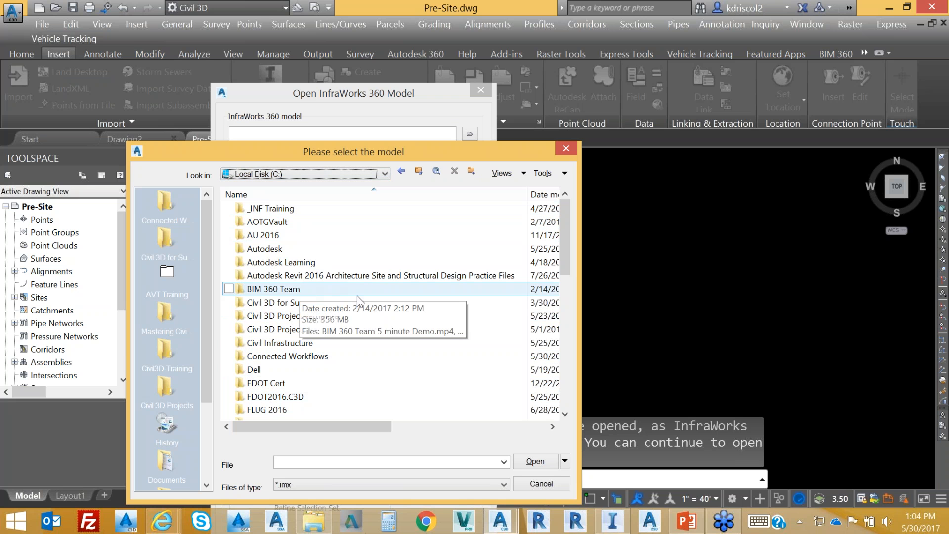
click(386, 173)
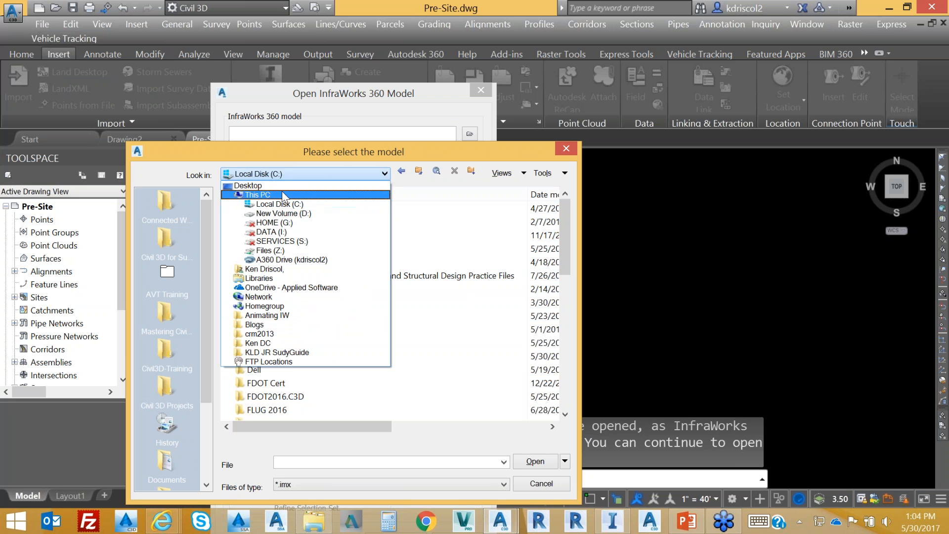
click(257, 194)
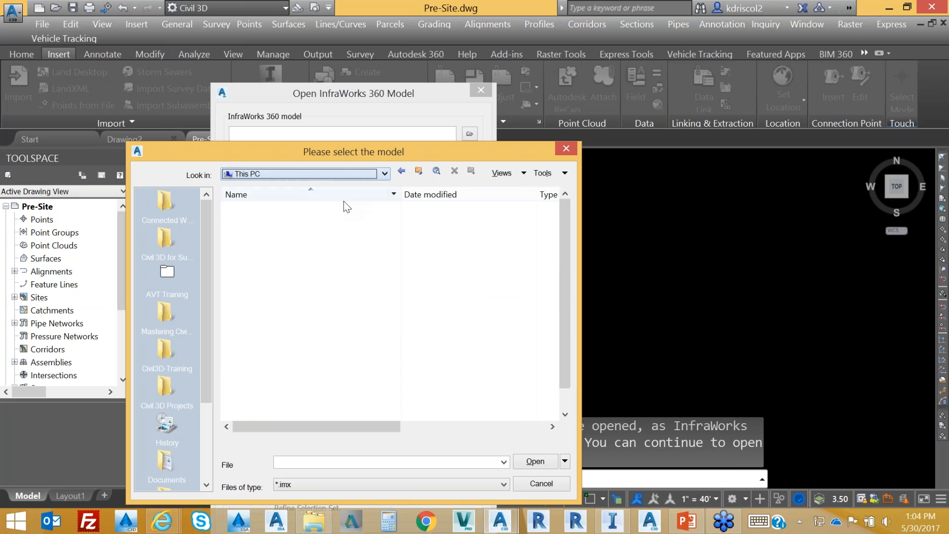
Step: Search the Autodesk folder in Documents, including its InfraWorks and Cache subfolders, for the model file
click(271, 250)
double_click(269, 236)
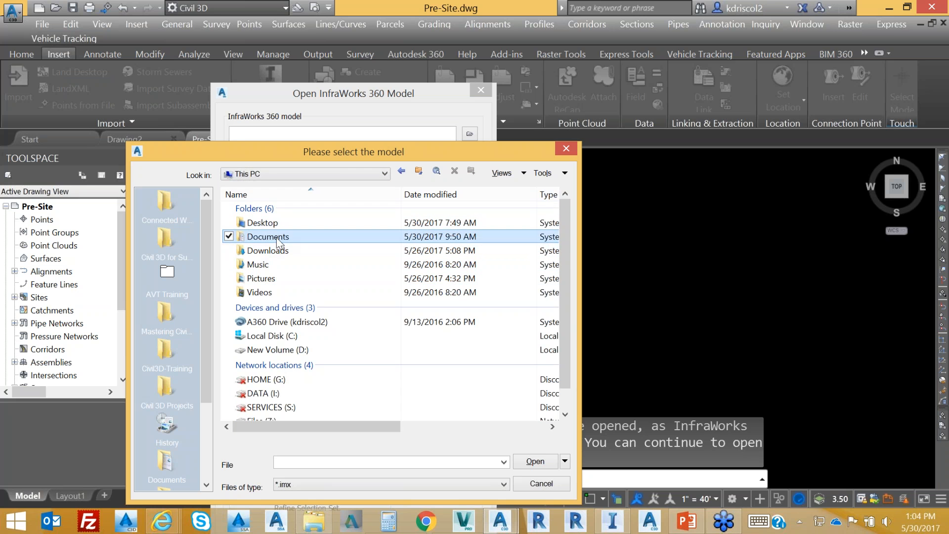
double_click(273, 280)
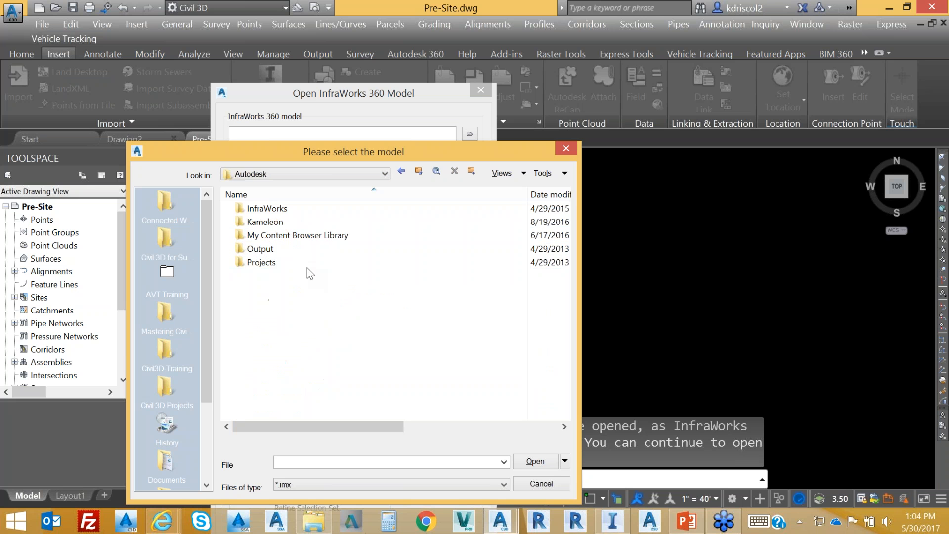
double_click(282, 210)
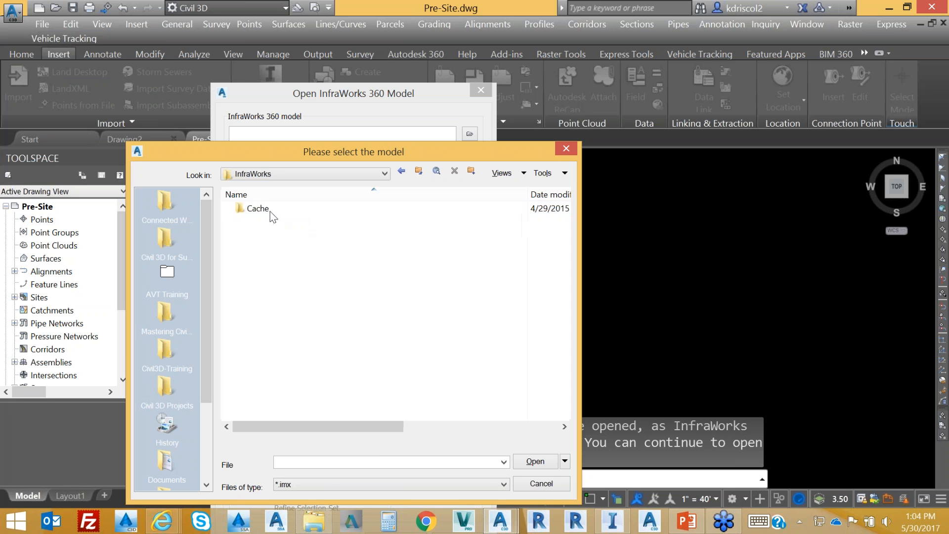
double_click(269, 209)
click(418, 171)
click(419, 171)
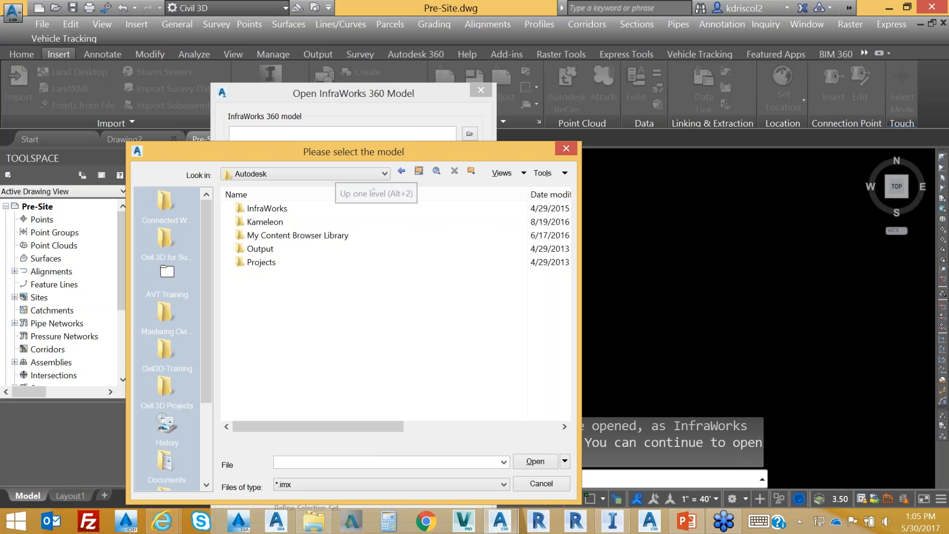
Step: Look for the model in the Autodesk InfraWorks Models folder in Documents, and cancel the file selection and the import
click(419, 171)
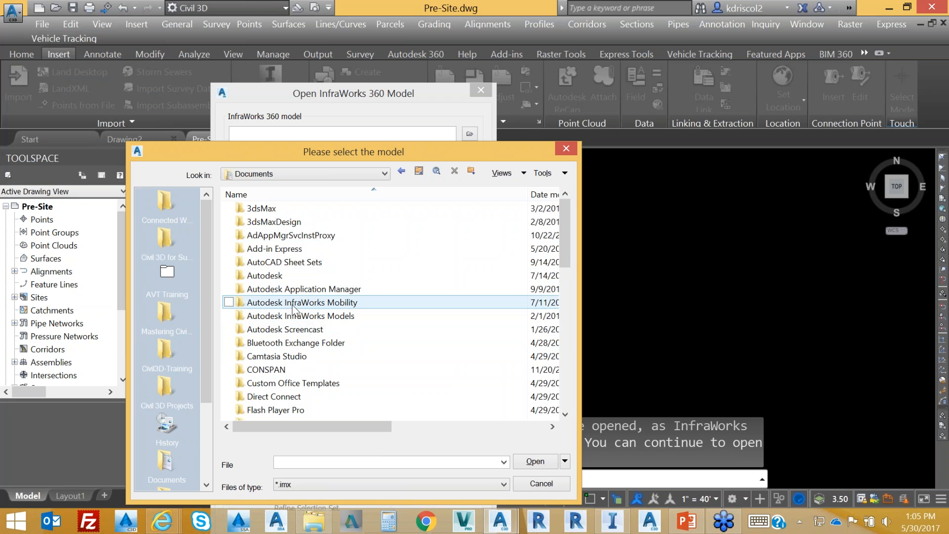
double_click(290, 316)
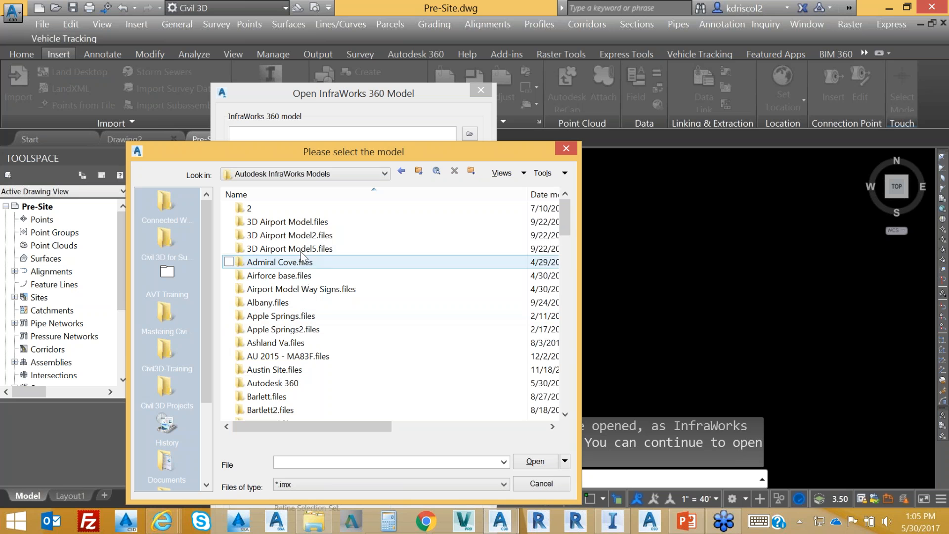
drag(568, 227, 558, 206)
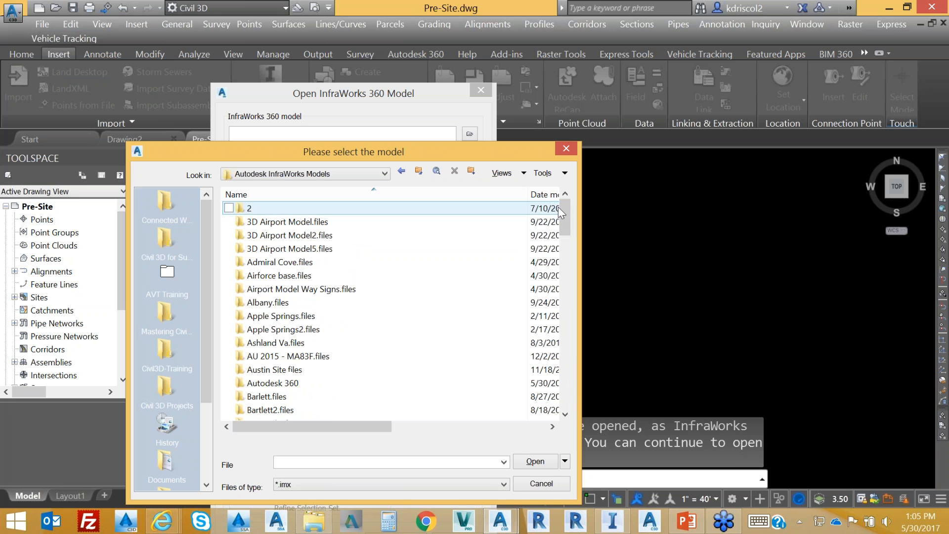
click(566, 149)
key(Escape)
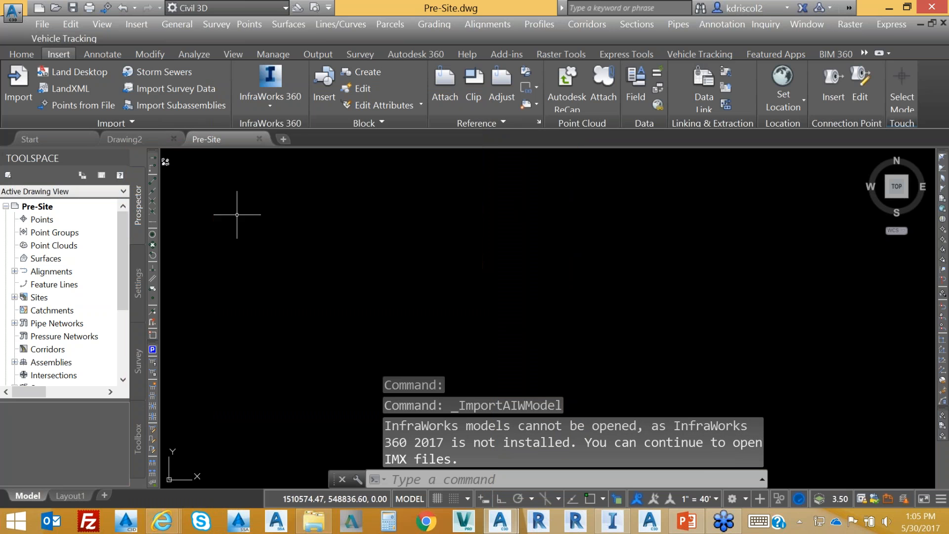
Step: Open the drawing Site.dwg from the Stay On Point Dataset folder
click(153, 135)
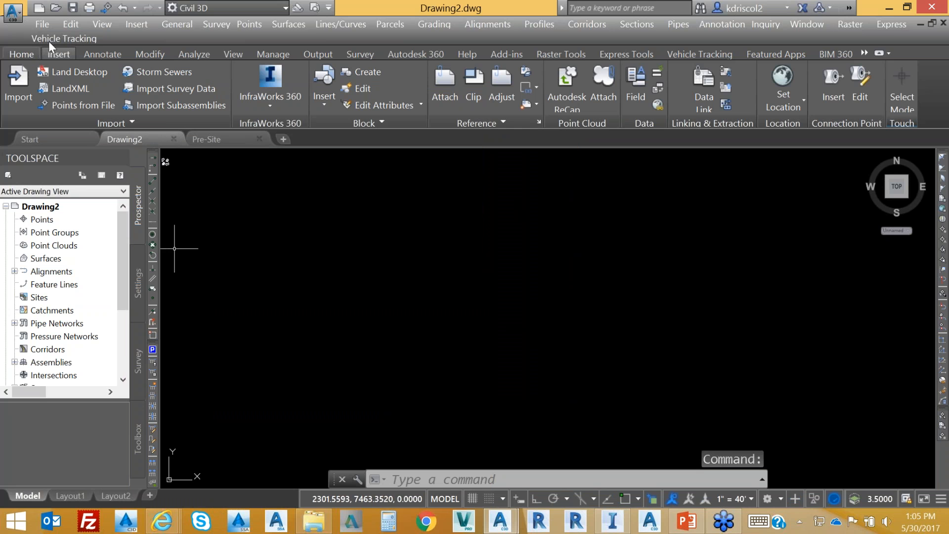
click(57, 9)
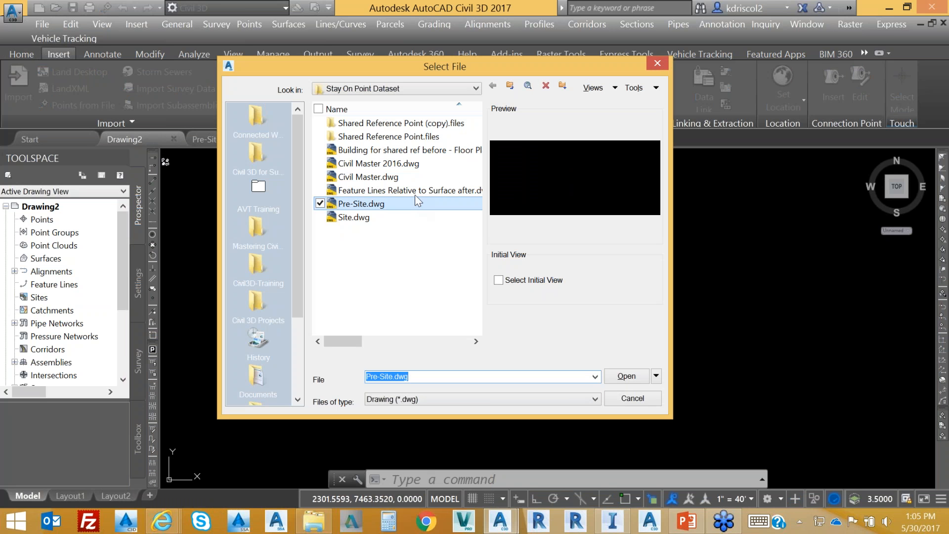
click(371, 220)
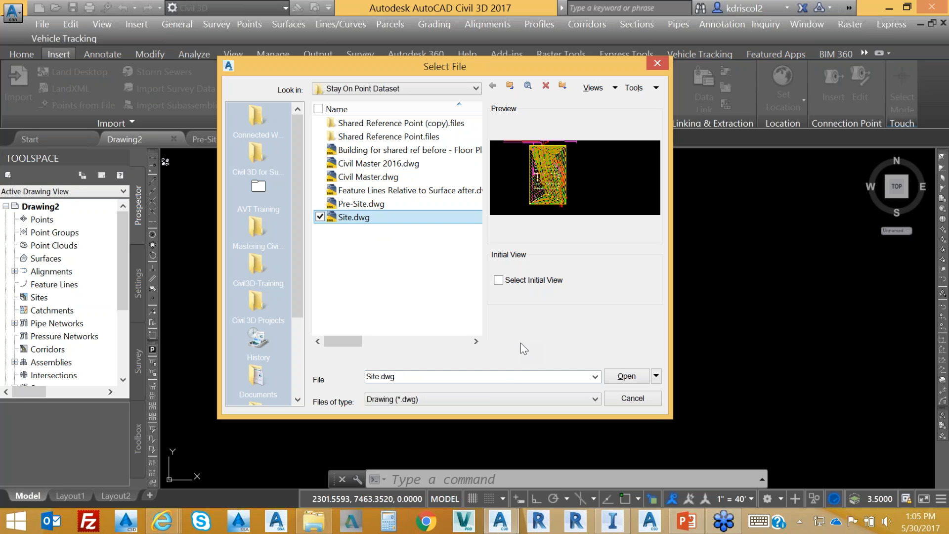
click(627, 377)
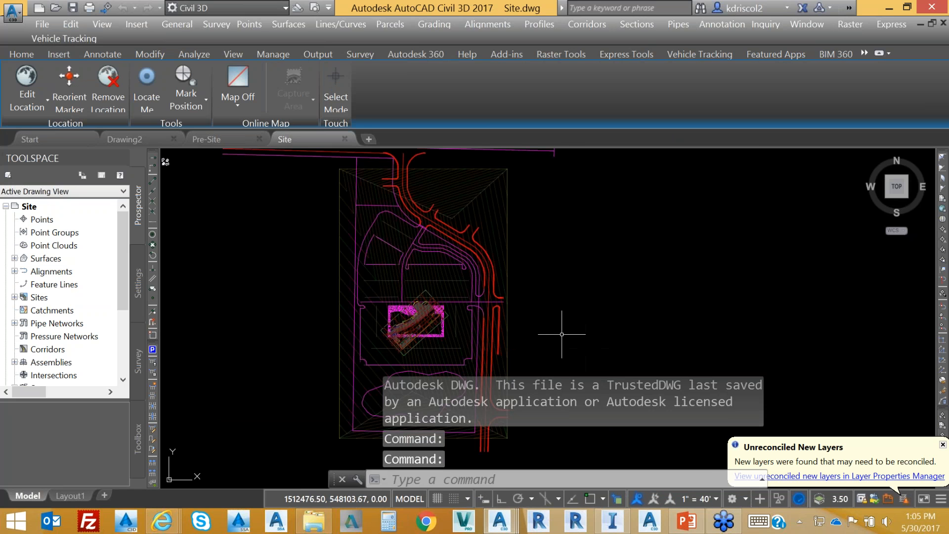
Step: Erase the surface contours covering the site and the remaining triangular surface linework along its east and west edges
text(e)
key(Return)
click(492, 198)
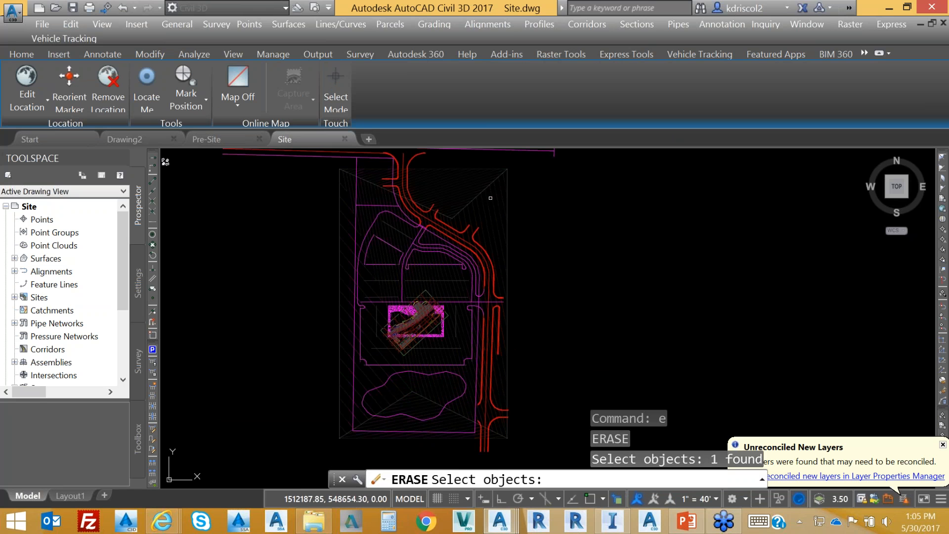
key(Return)
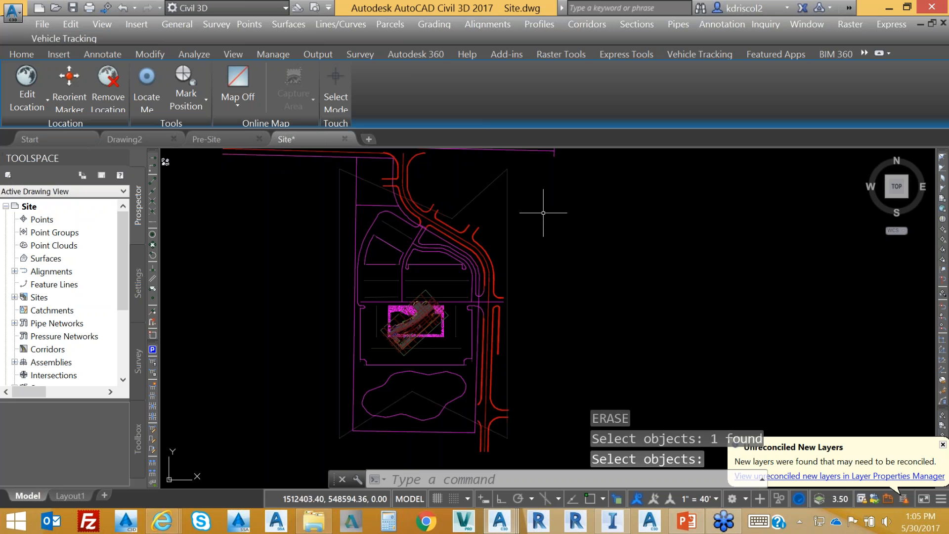
text(e)
key(Return)
click(514, 211)
click(525, 211)
key(Return)
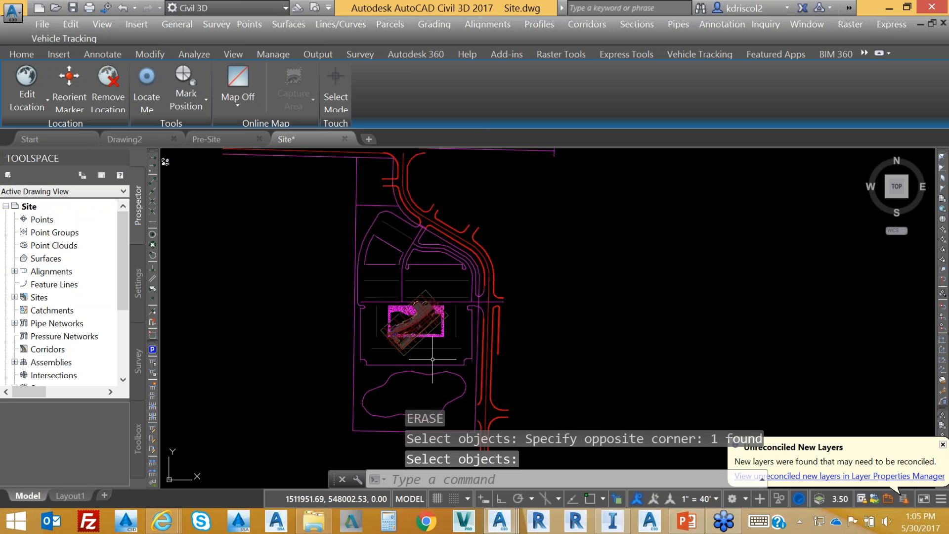
Step: Erase the detailed building plan in the middle of the site, keeping its yellow footprint outline
text(e)
key(Return)
click(428, 292)
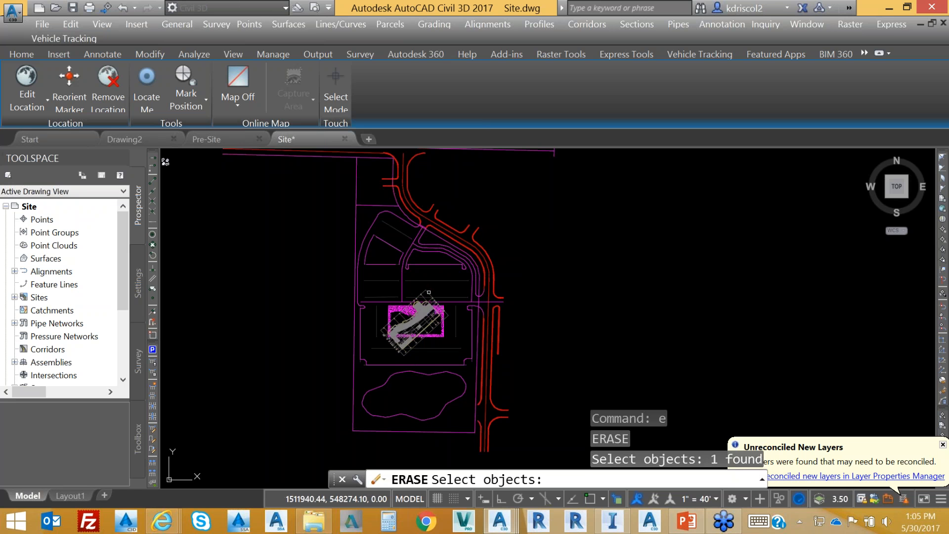
key(Return)
mouse_move(523, 298)
middle_down()
mouse_move(528, 322)
mouse_move(540, 311)
middle_up()
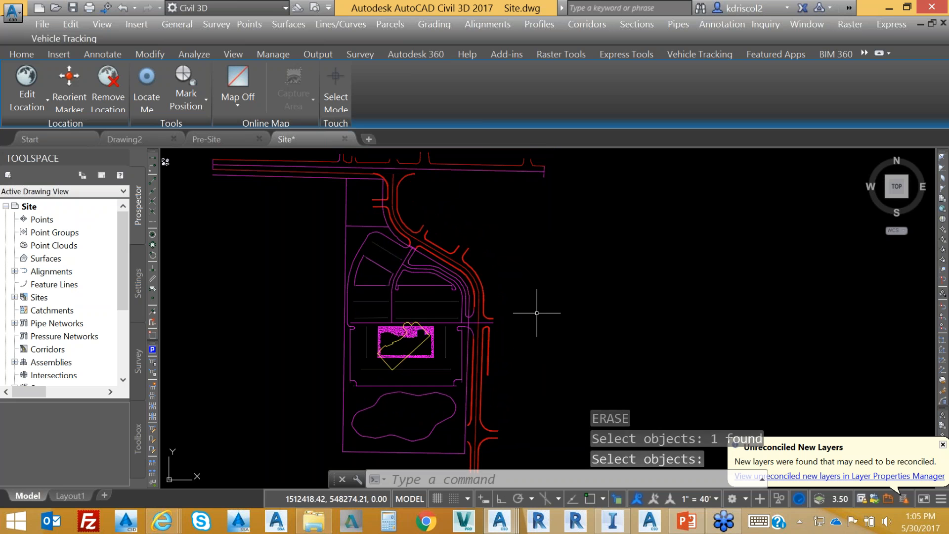
mouse_move(543, 322)
middle_down()
mouse_move(633, 306)
mouse_move(603, 322)
middle_up()
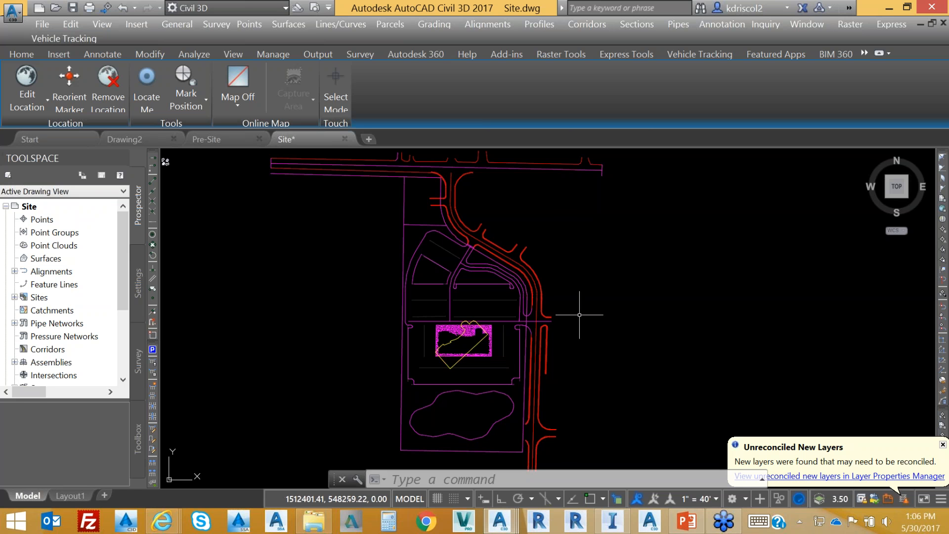
Step: Examine the yellow building footprint, the surrounding parking and the pond, and check the model list in InfraWorks
scroll(438, 360, up, 5)
scroll(438, 359, up, 2)
mouse_move(525, 341)
middle_down()
mouse_move(365, 388)
mouse_move(399, 397)
middle_up()
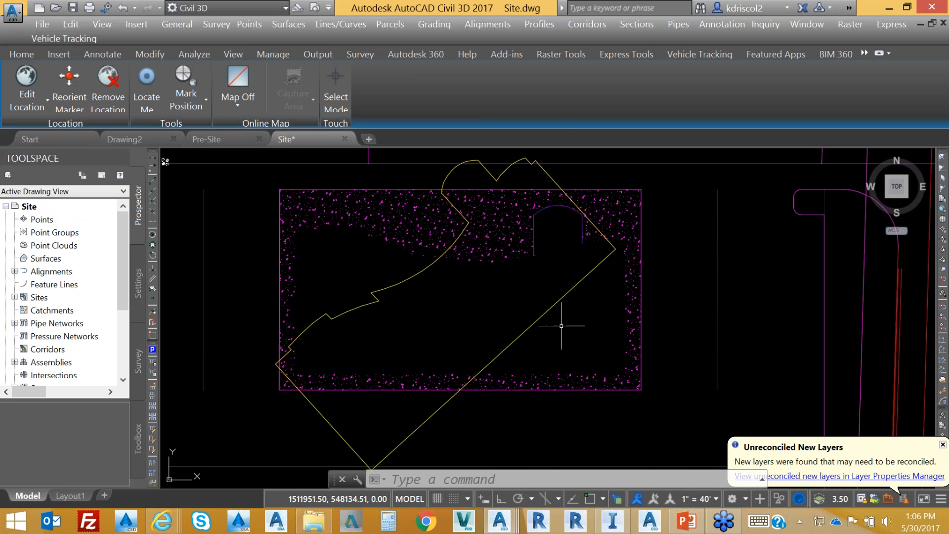
scroll(562, 326, down, 5)
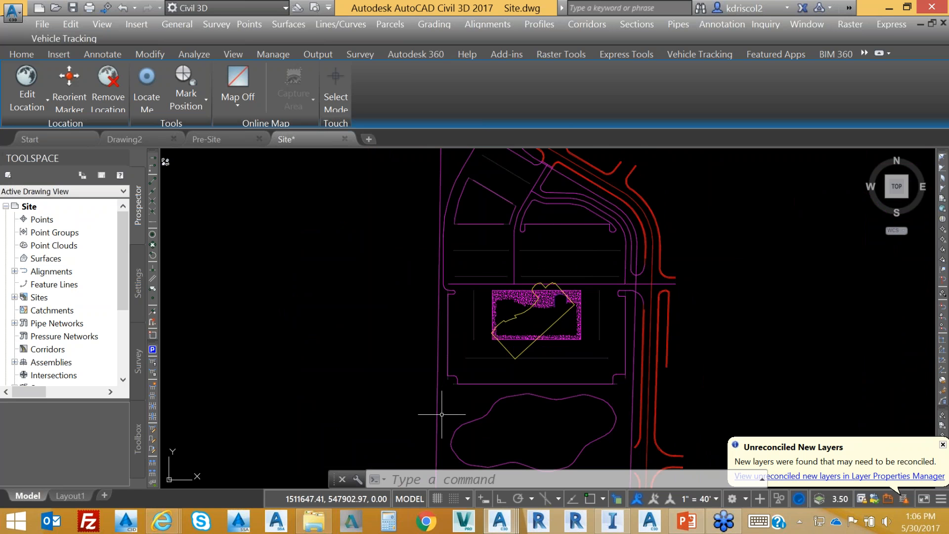
middle_drag(440, 410, 424, 328)
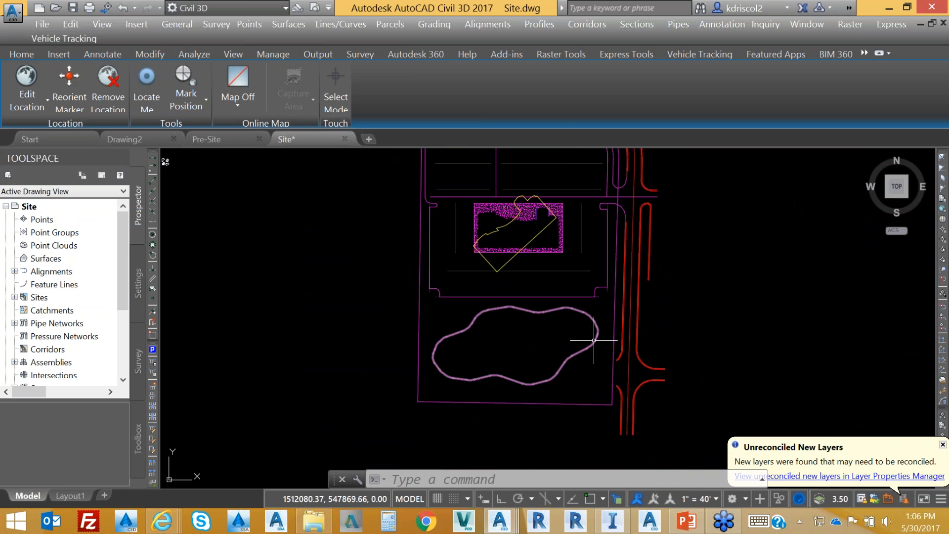
middle_drag(600, 316, 553, 347)
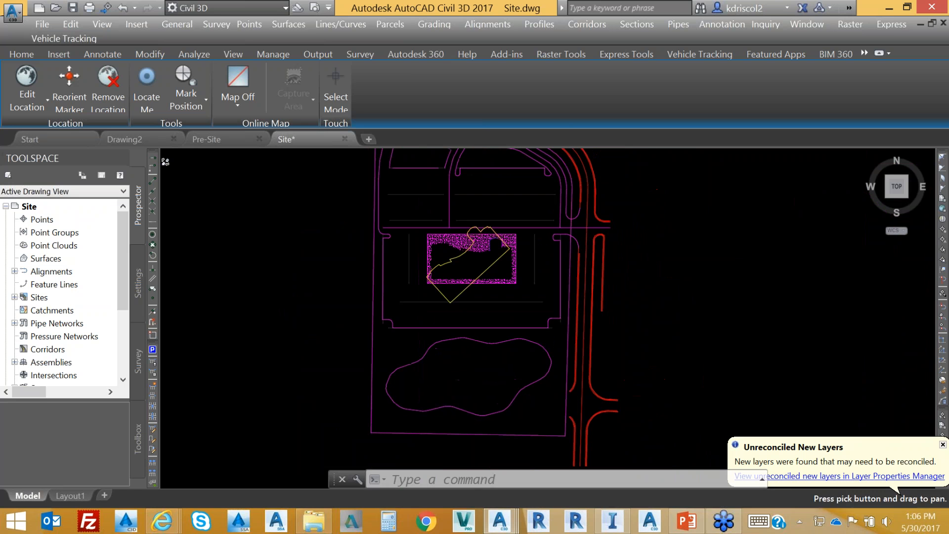
click(615, 524)
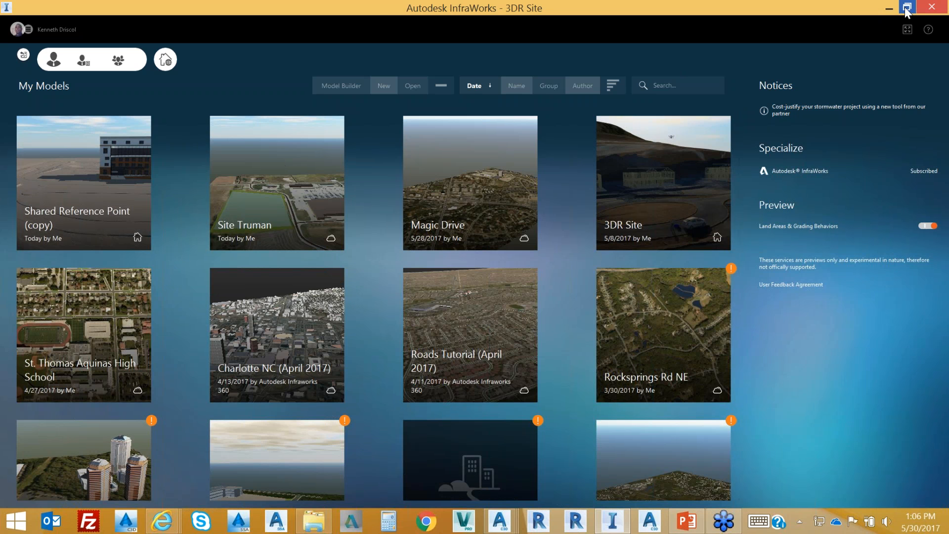
click(889, 8)
mouse_move(562, 265)
middle_down()
mouse_move(572, 348)
mouse_move(553, 307)
middle_up()
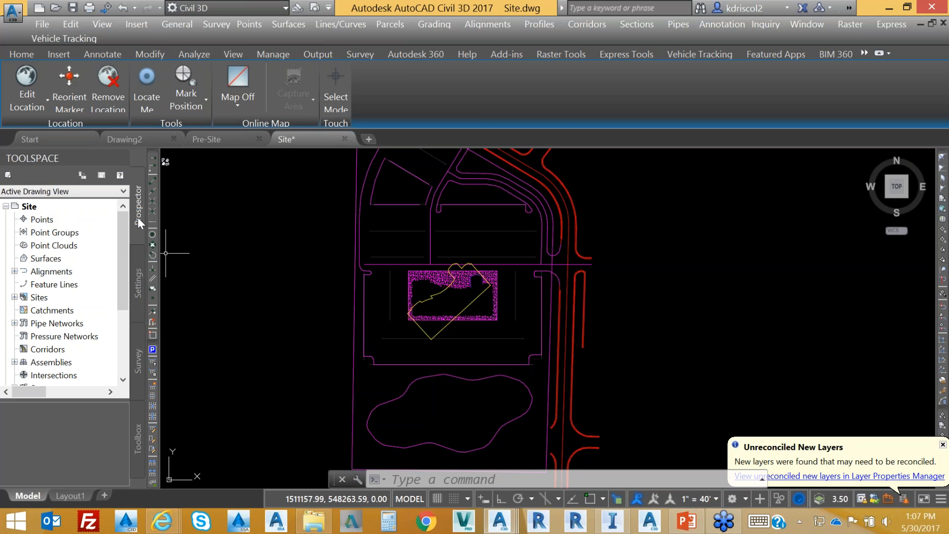
click(139, 435)
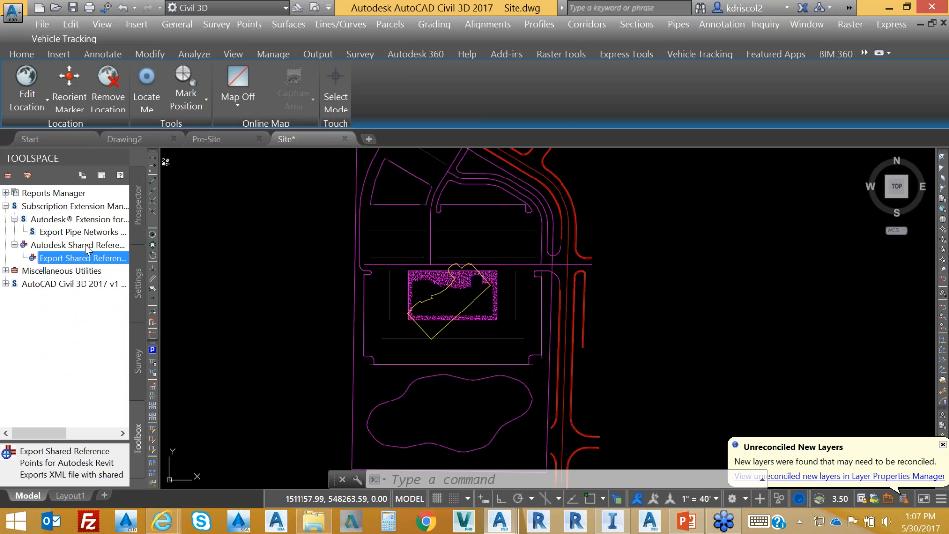
drag(53, 433, 14, 435)
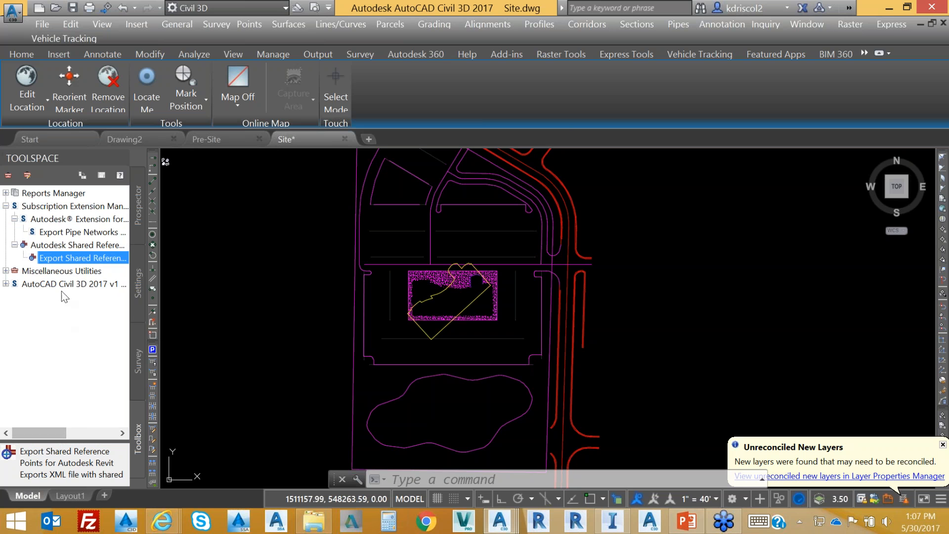
right_click(58, 259)
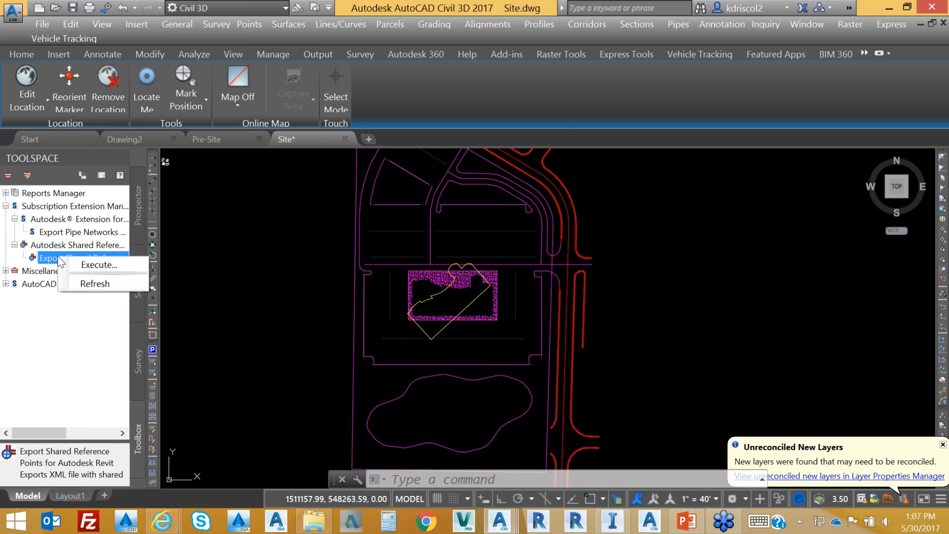
click(95, 266)
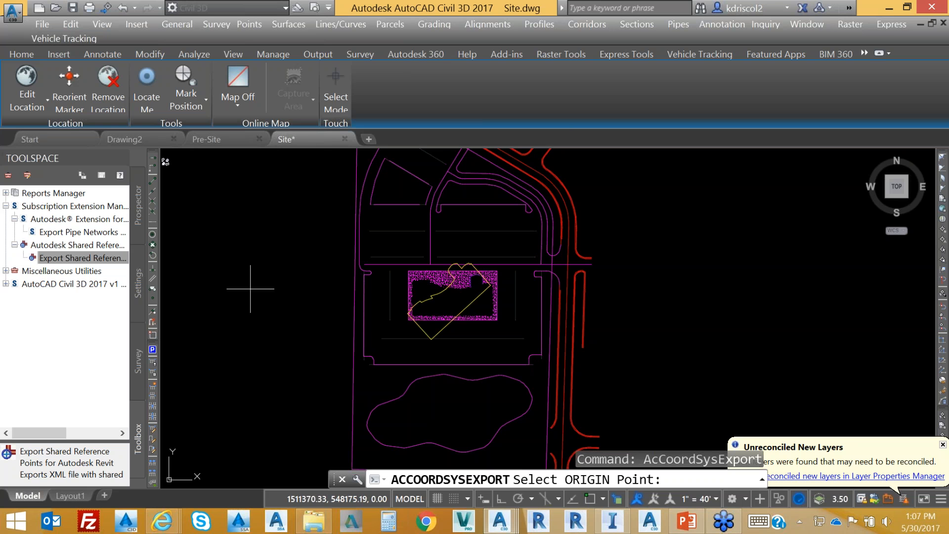
key(Escape)
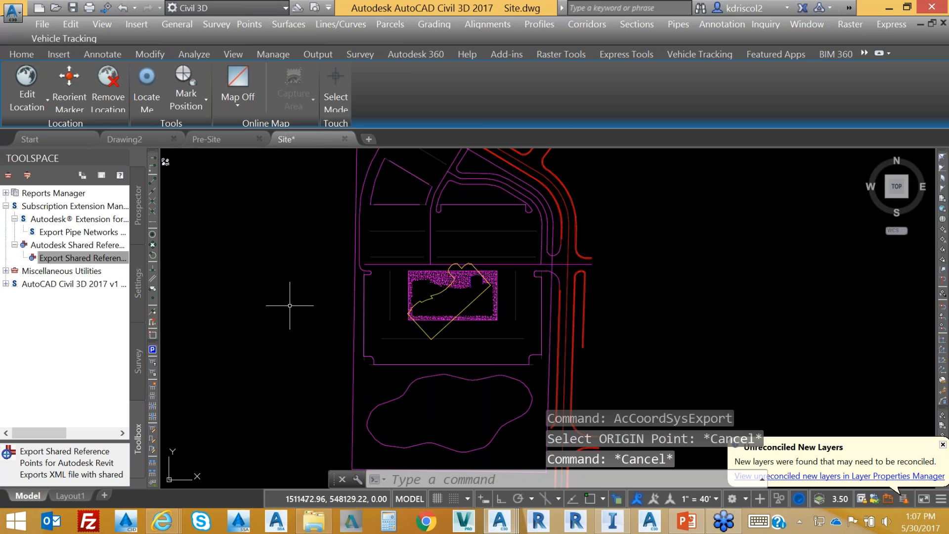
Step: Check the Site drawing's units and zone settings, including its coordinate system category and available coordinate systems
click(142, 254)
right_click(55, 207)
click(124, 211)
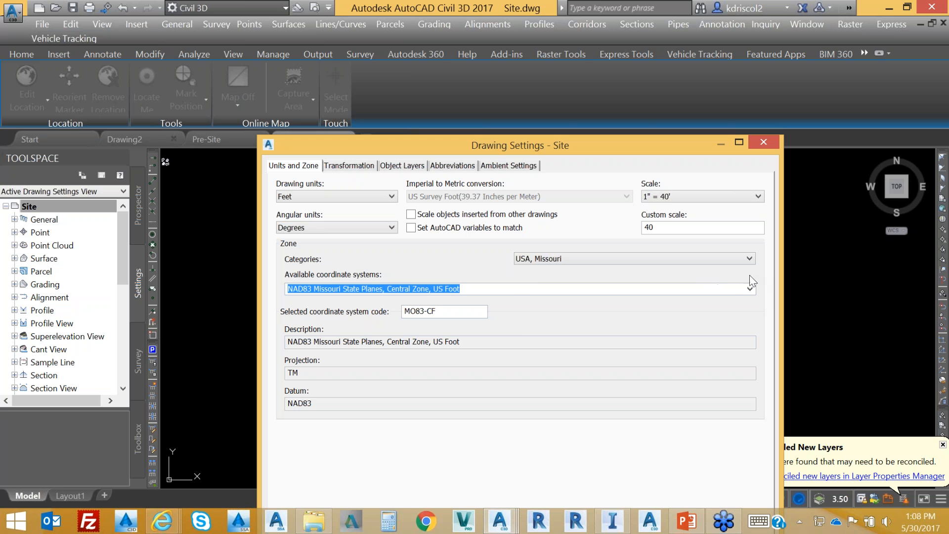
click(749, 259)
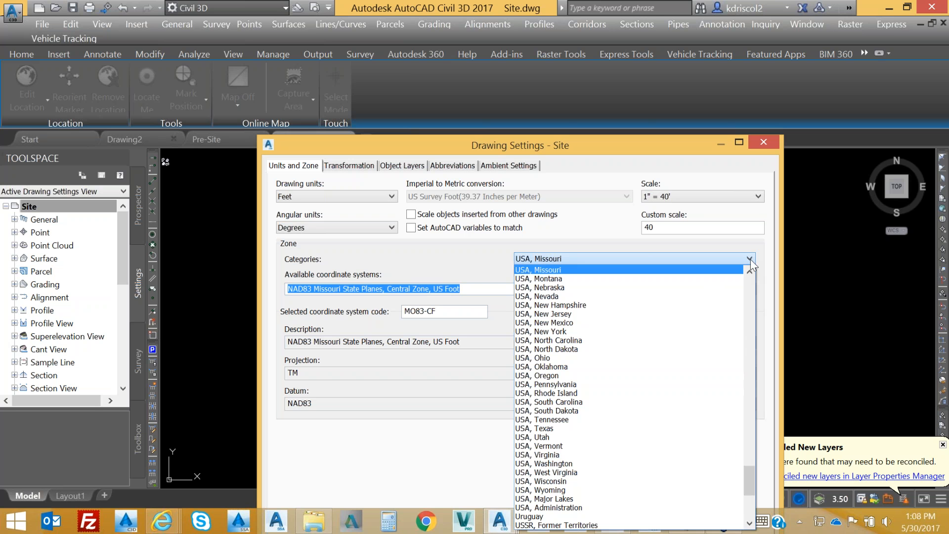
click(750, 259)
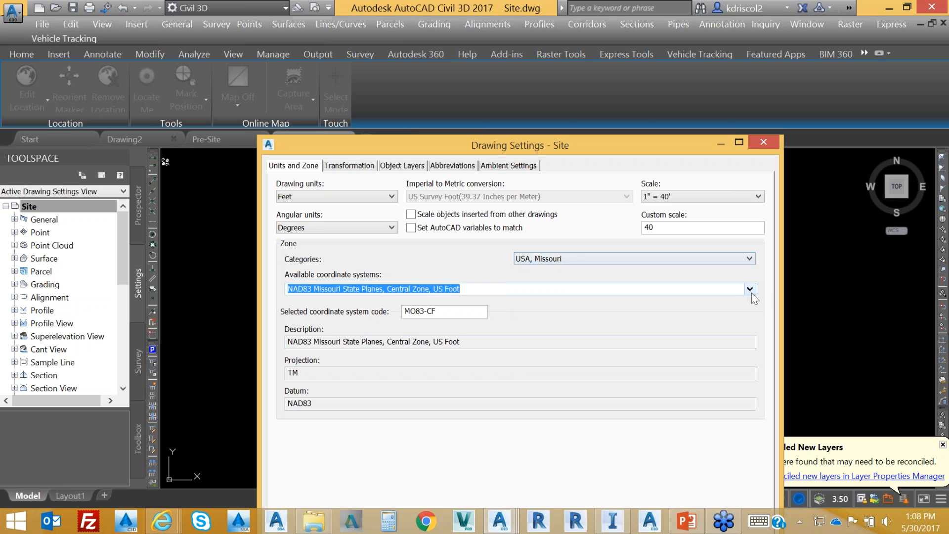
click(750, 289)
click(750, 290)
drag(570, 150, 526, 60)
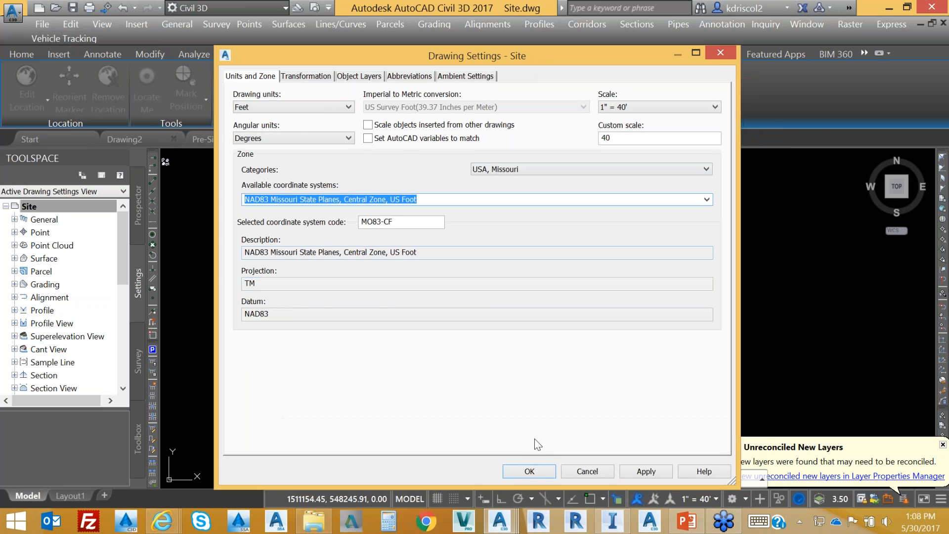
click(529, 471)
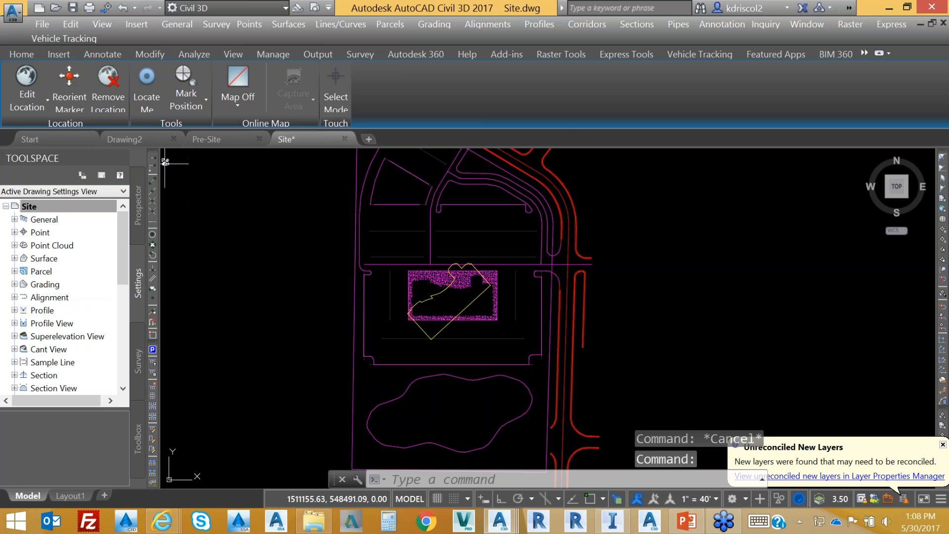
Step: Execute Export Shared Reference Point and set the origin at the southern corner endpoint of the yellow building outline
click(135, 431)
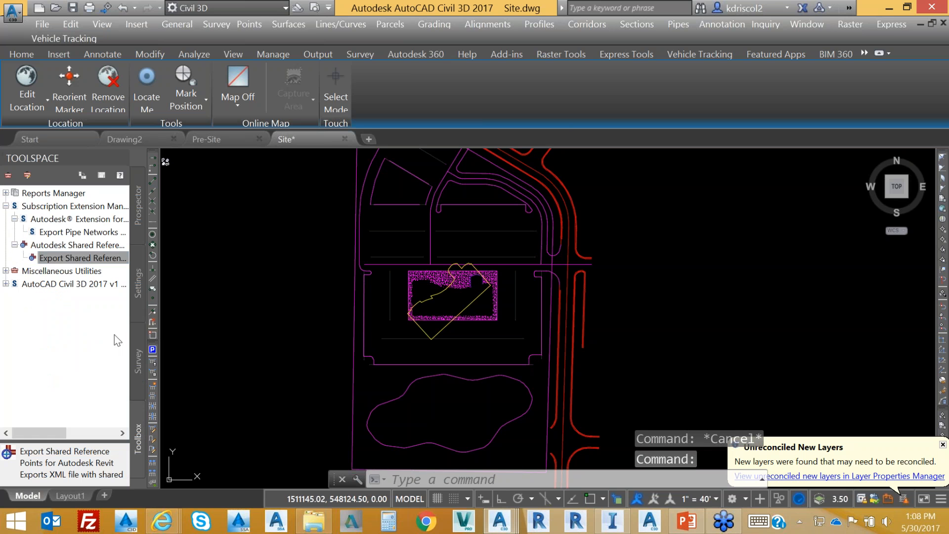
right_click(80, 249)
click(106, 263)
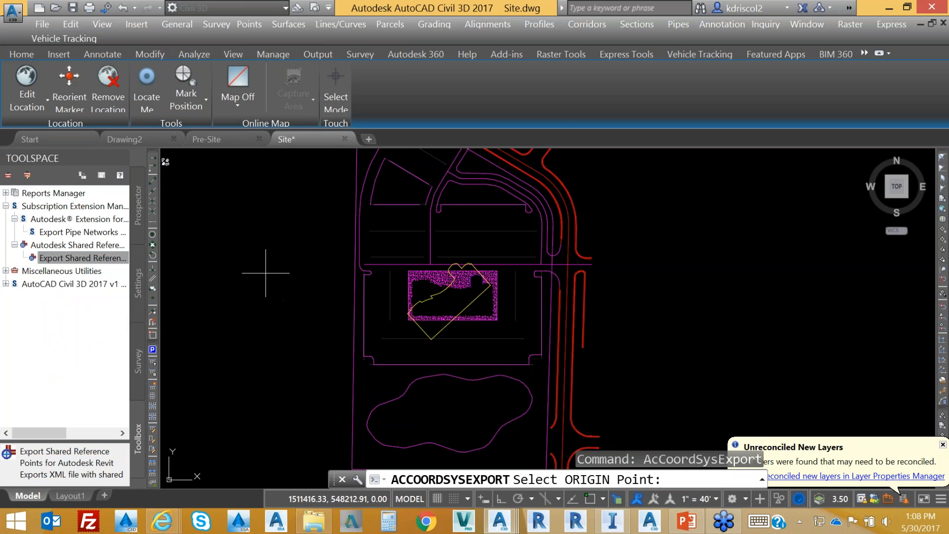
click(152, 180)
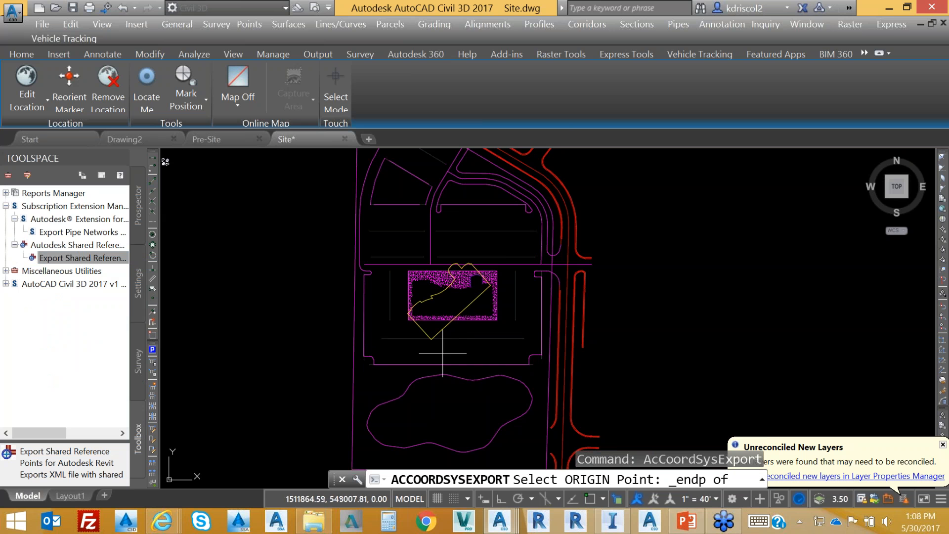
scroll(448, 343, up, 6)
click(368, 284)
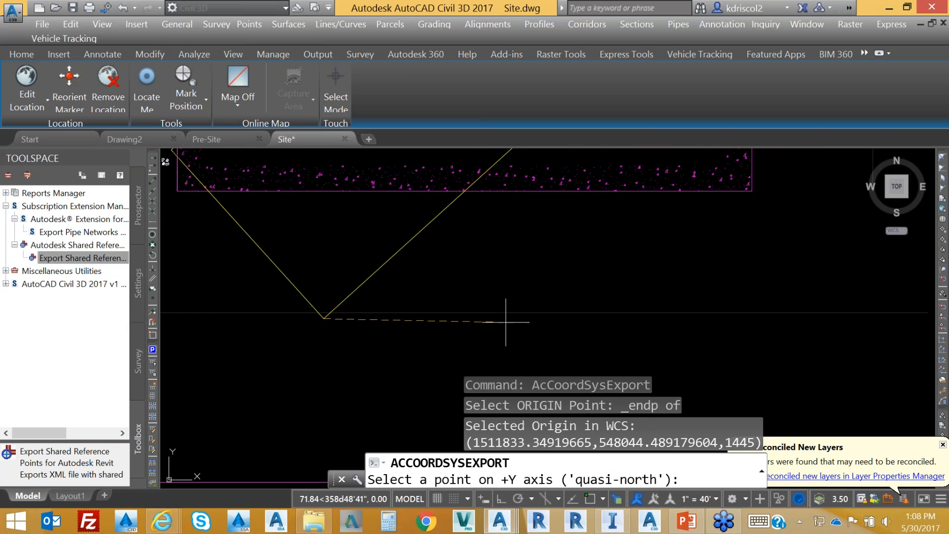
Step: Define the +Y axis direction with the endpoint at the eastern corner of the yellow building outline
scroll(514, 301, down, 5)
scroll(522, 291, up, 5)
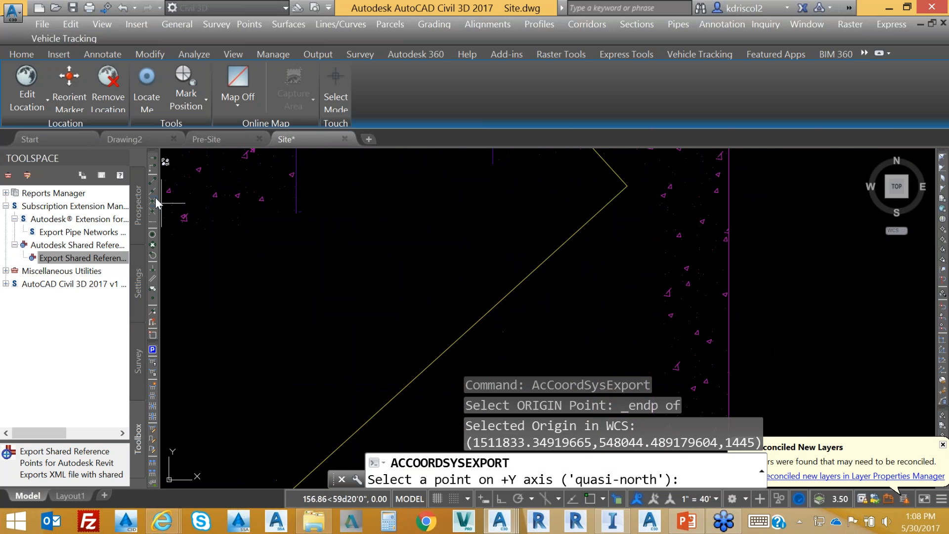
click(153, 182)
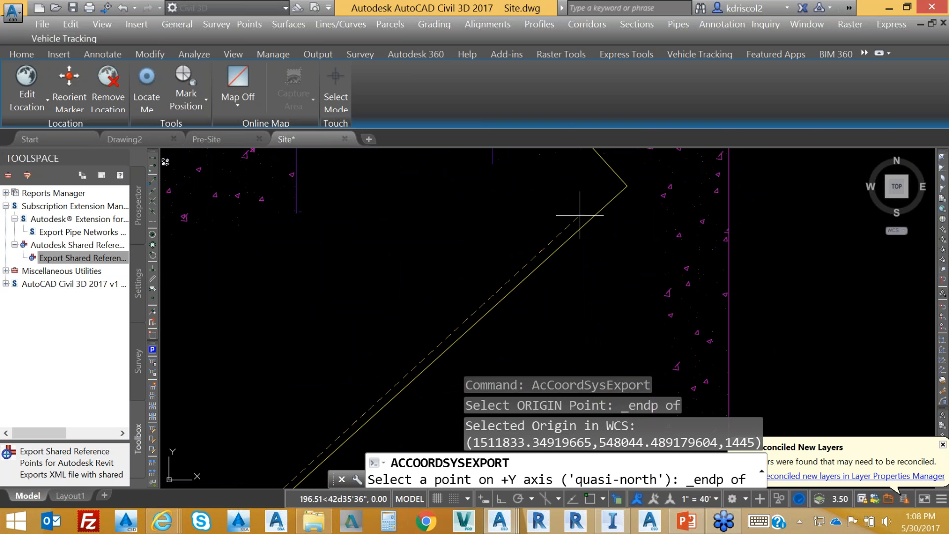
click(627, 186)
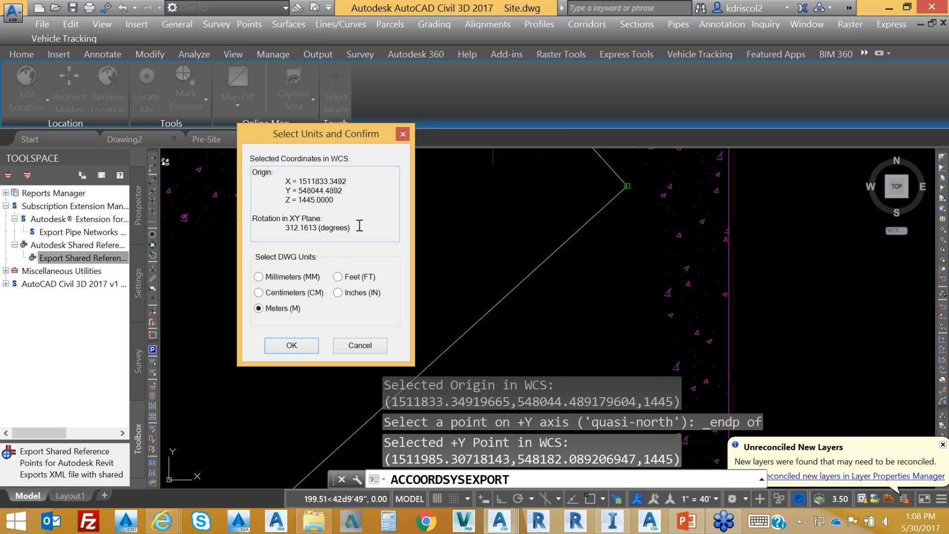
Step: Set the drawing units to Feet (FT) and save the shared reference point file as WebcastMySharedRefPnt.xml in the Stay On Point Dataset folder
click(340, 277)
click(298, 345)
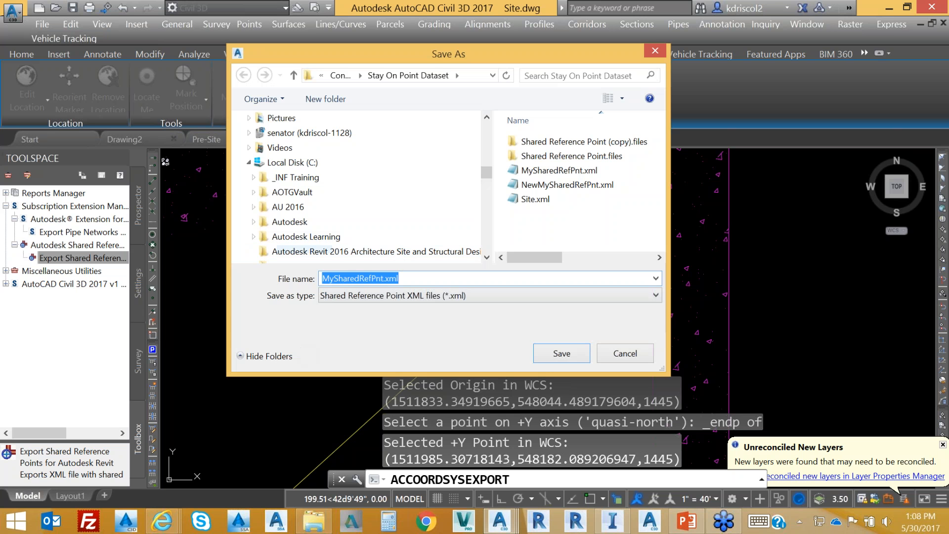
click(323, 278)
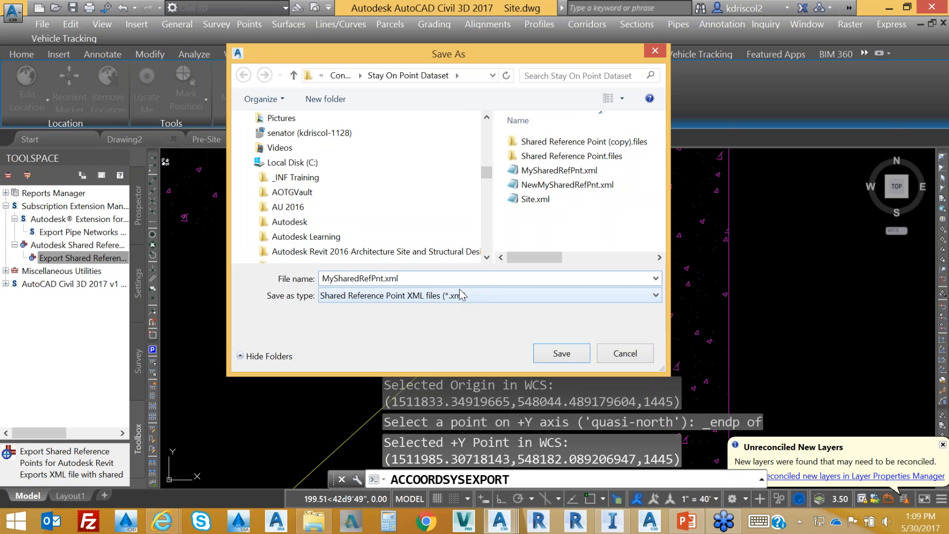
text(Webca)
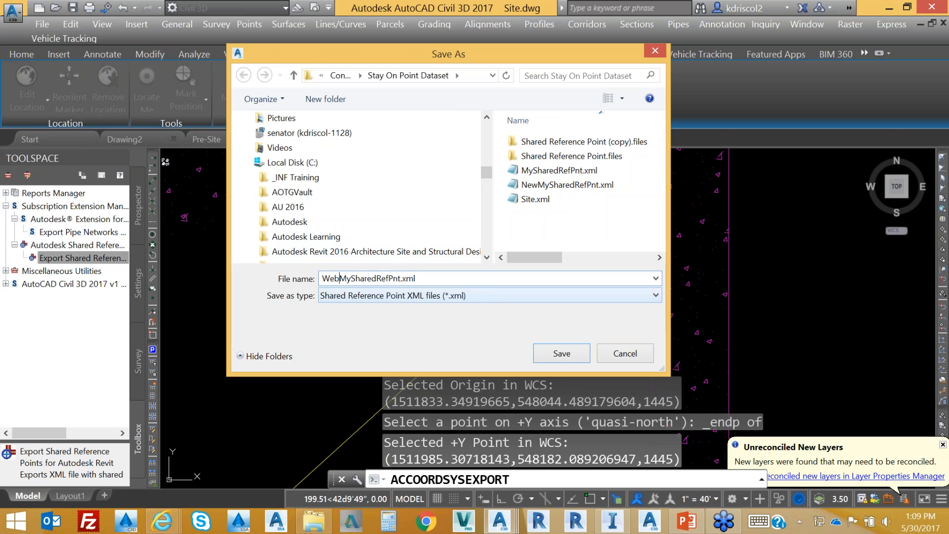
text(st)
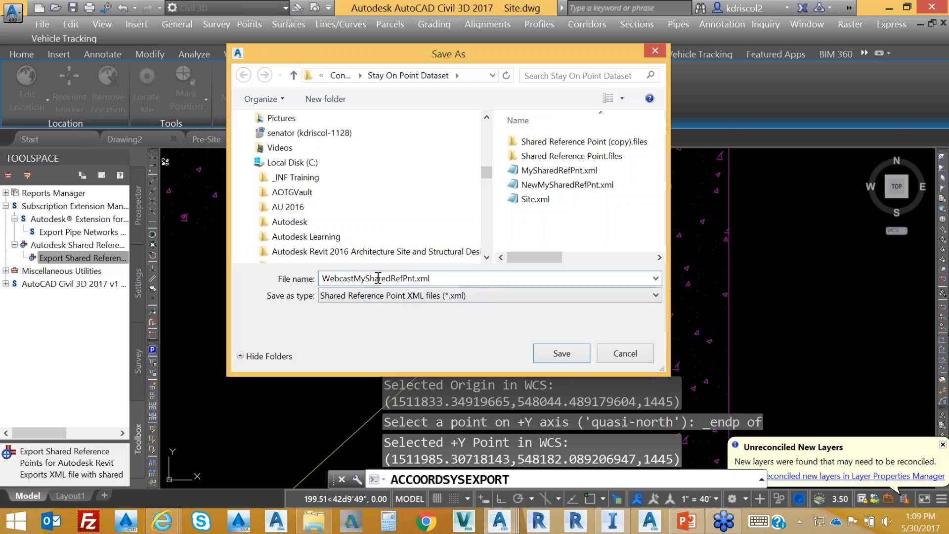
click(573, 363)
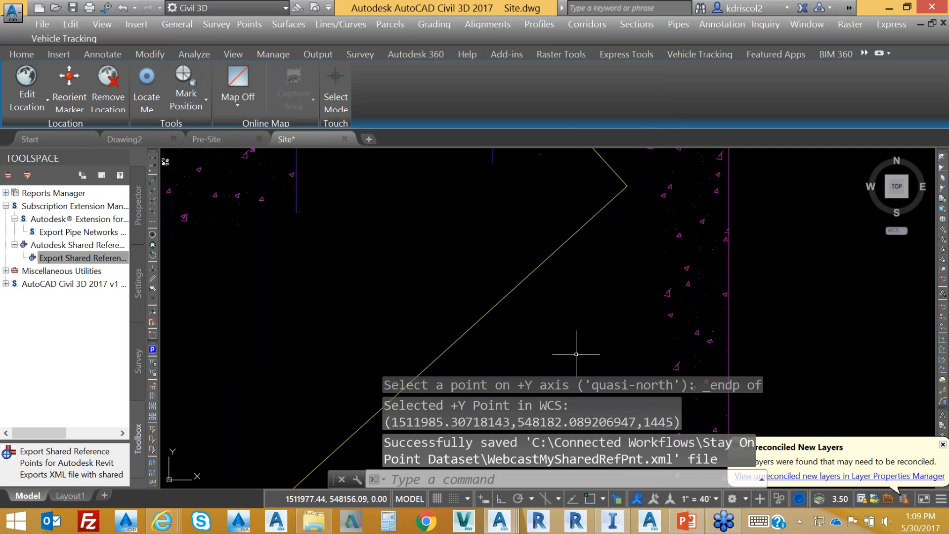
scroll(462, 246, down, 3)
scroll(462, 245, down, 5)
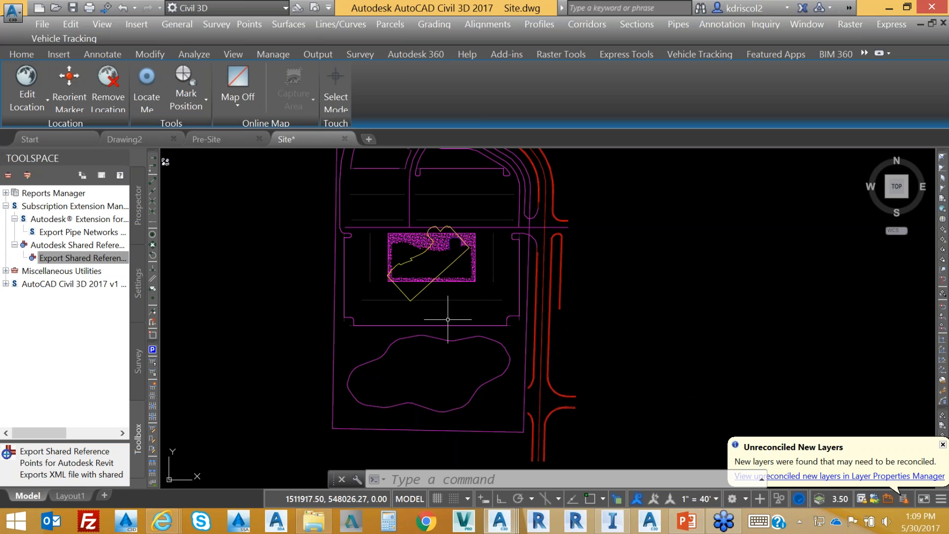
Step: Switch to Revit with Building for shared ref before.rvt and create a floor plan view for the ELEVATOR PIT level
click(546, 529)
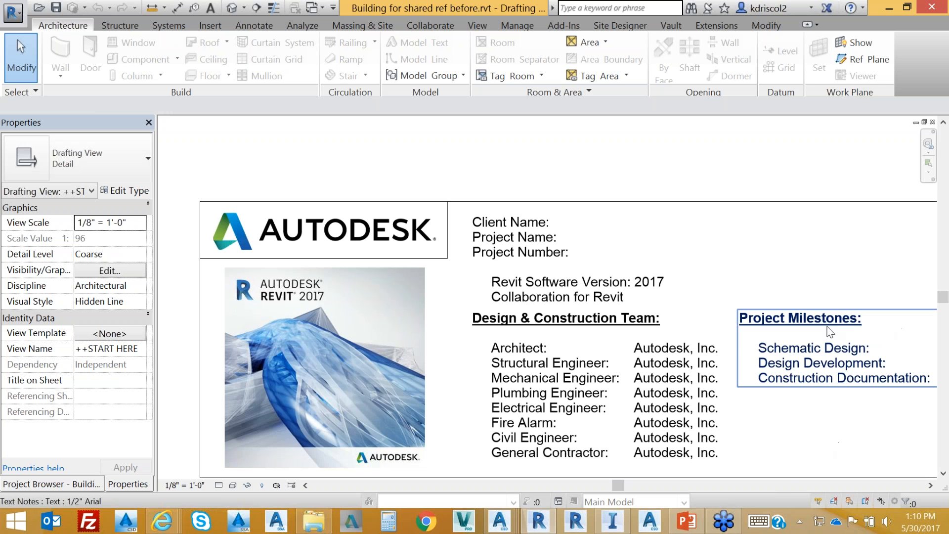
click(480, 26)
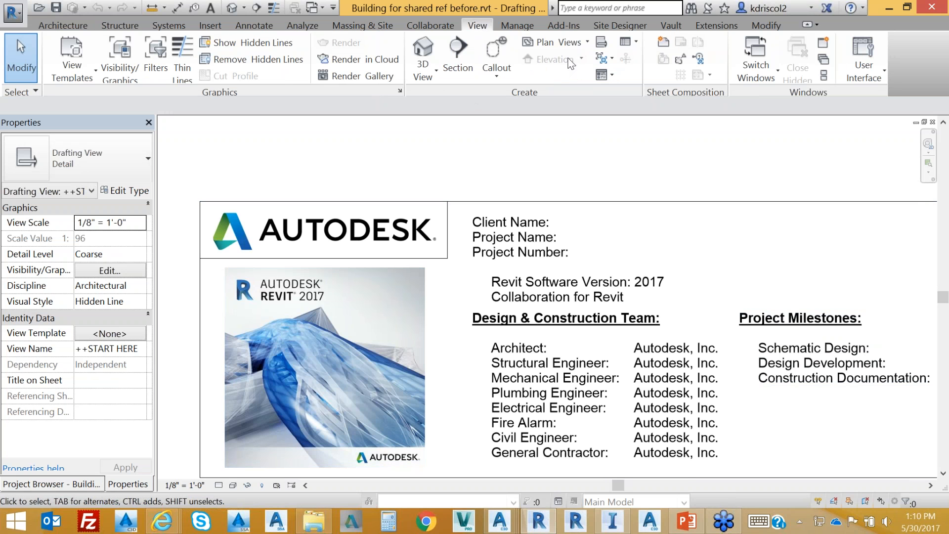
click(587, 43)
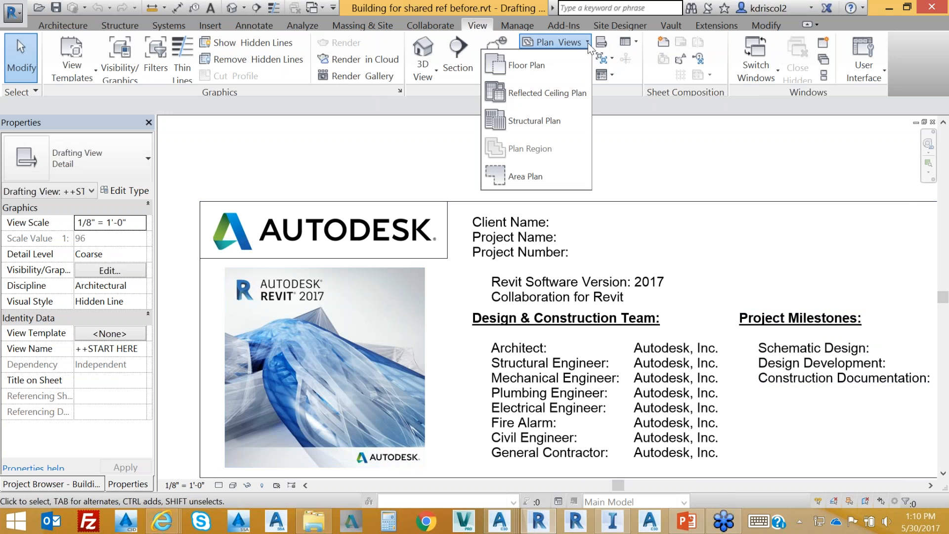
click(539, 64)
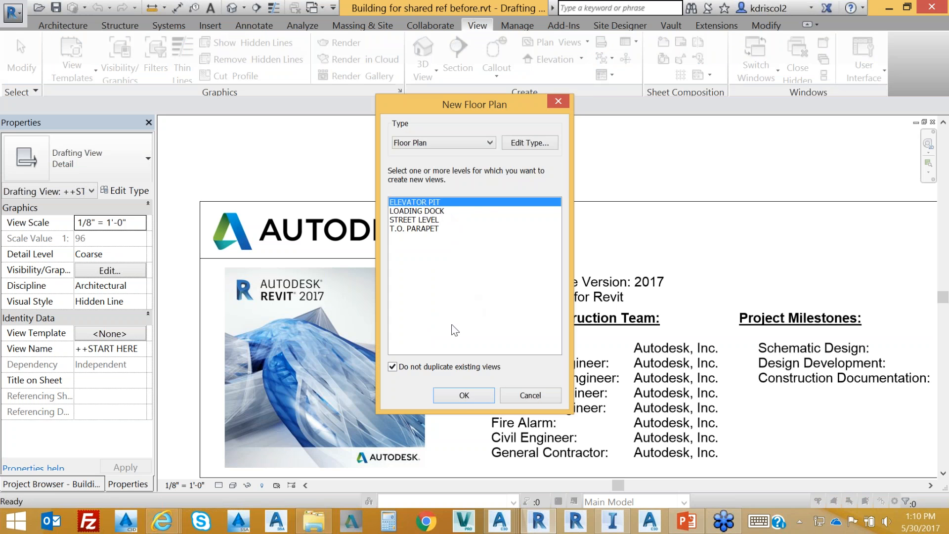
click(464, 396)
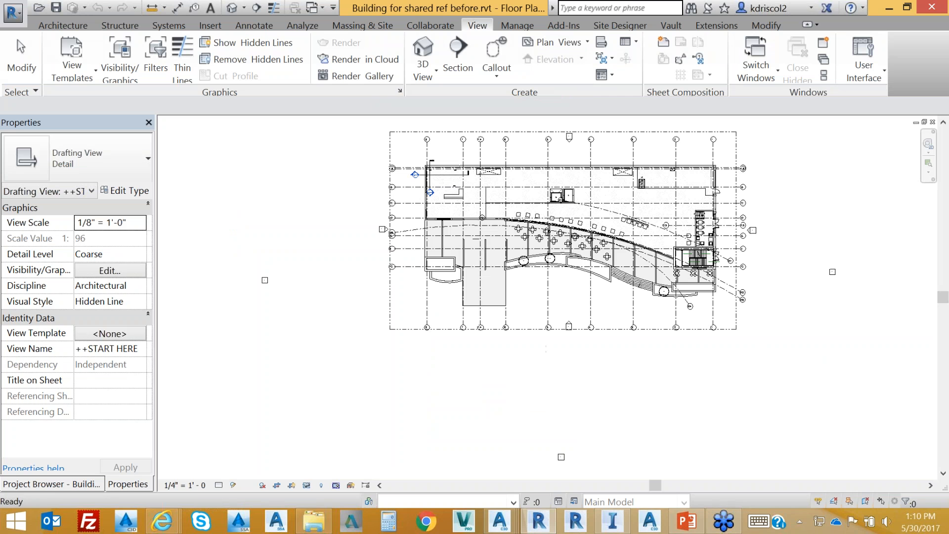
middle_drag(621, 250, 553, 380)
scroll(502, 348, up, 2)
middle_drag(558, 338, 600, 293)
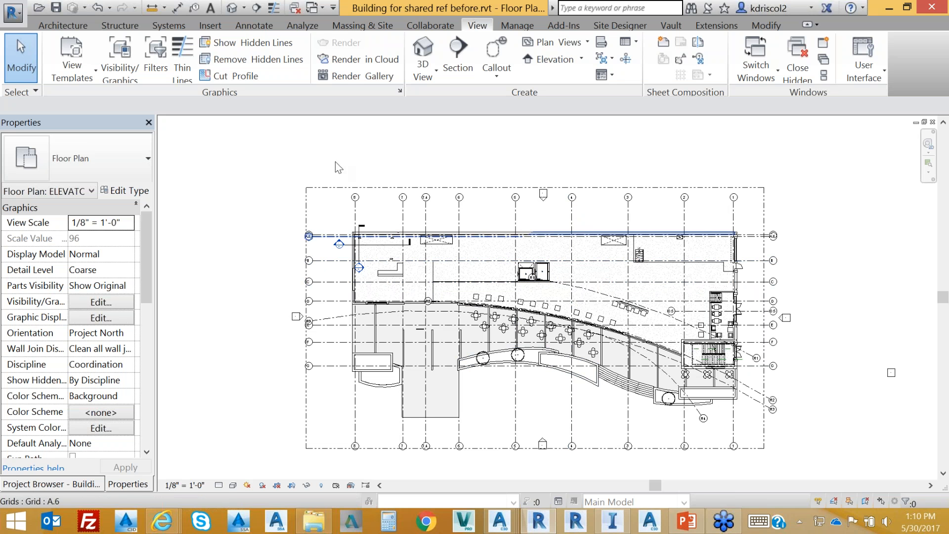
Step: Open the building's default 3D view in Revit and examine the model and the available Site Designer tools
click(419, 49)
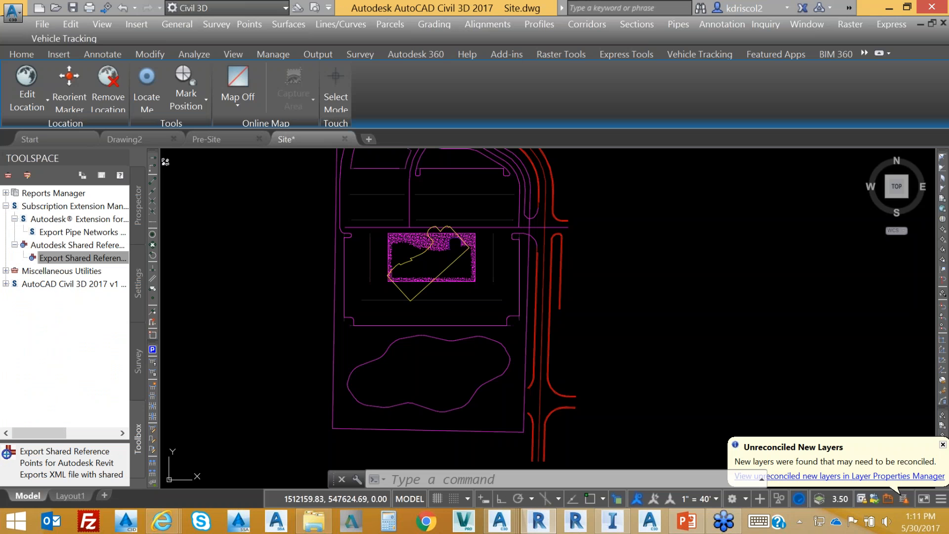
click(545, 526)
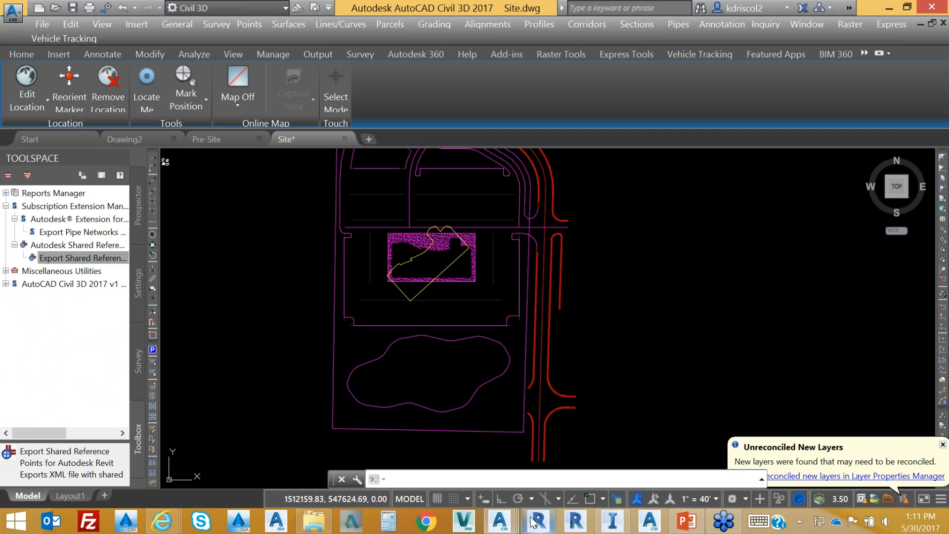
mouse_move(536, 524)
click(544, 479)
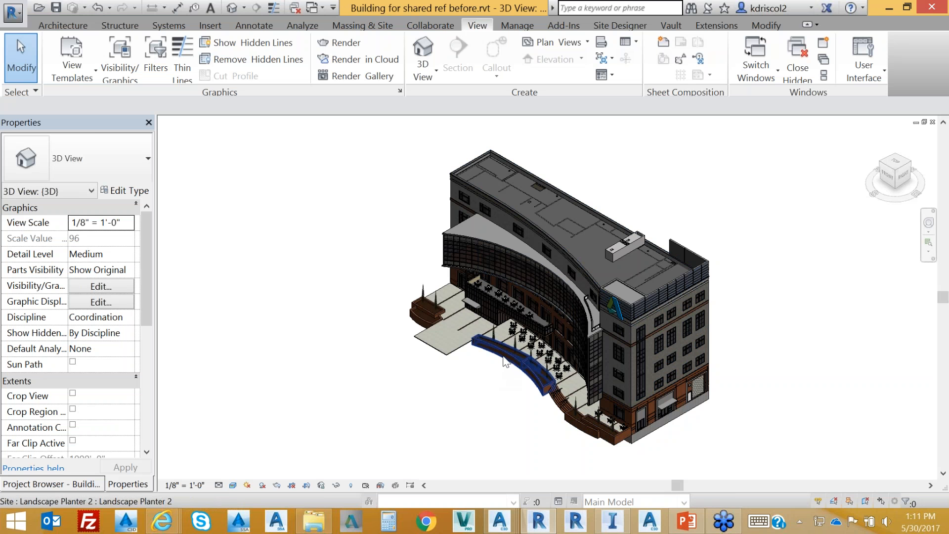
click(896, 176)
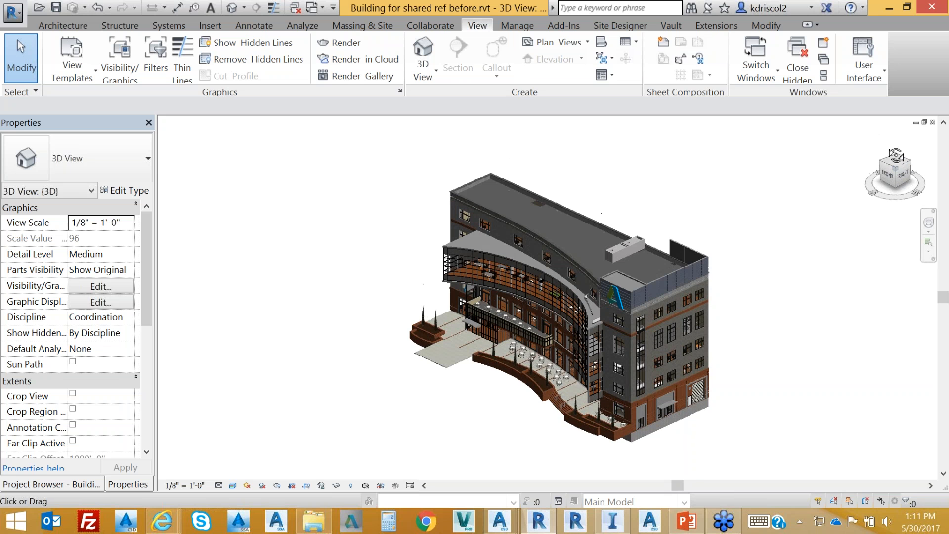
drag(901, 140, 900, 177)
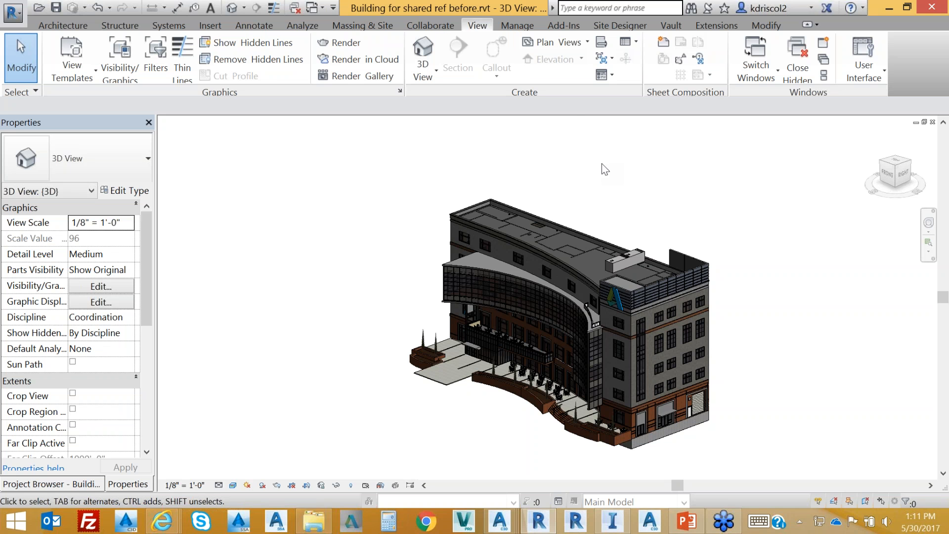
click(566, 26)
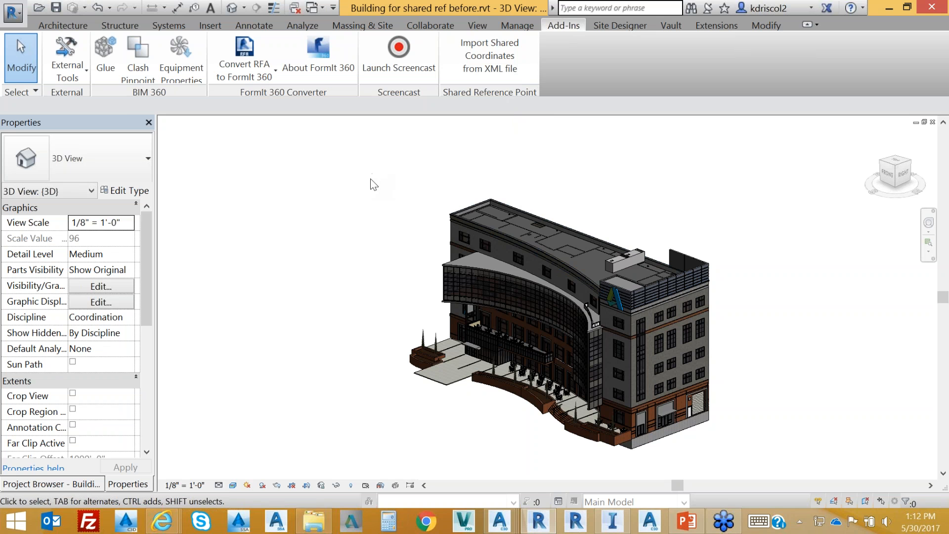
click(621, 28)
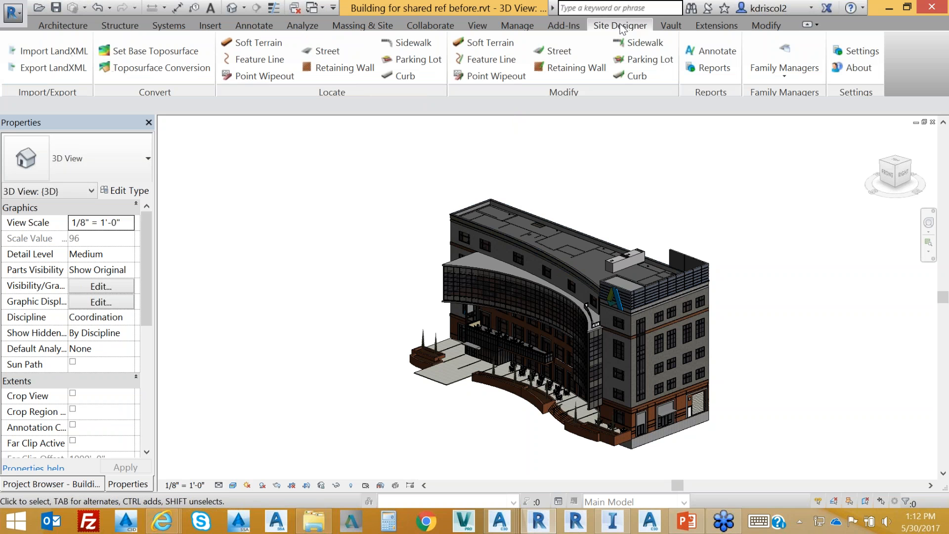
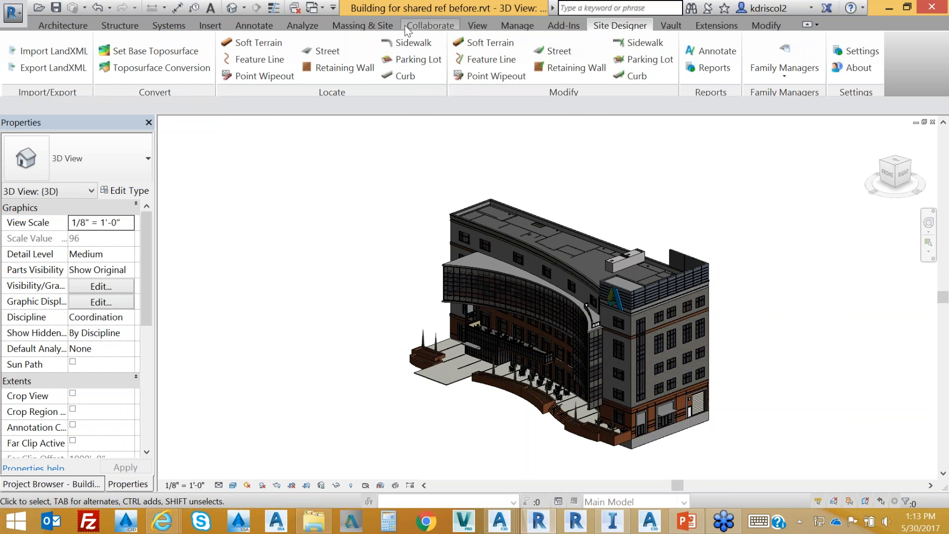
Step: Create a floor plan view for the LOADING DOCK level
click(480, 26)
click(578, 43)
click(548, 64)
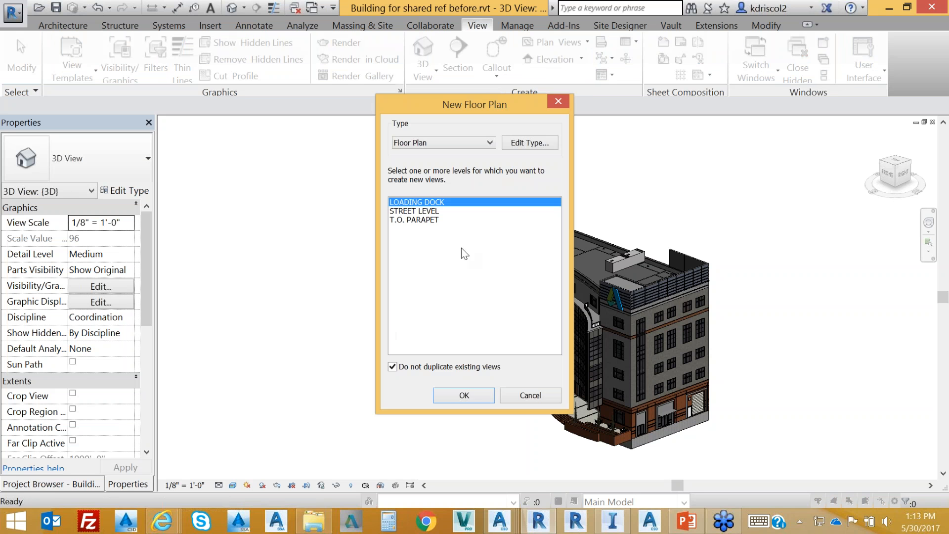
click(476, 396)
middle_drag(590, 218, 547, 311)
scroll(530, 274, up, 4)
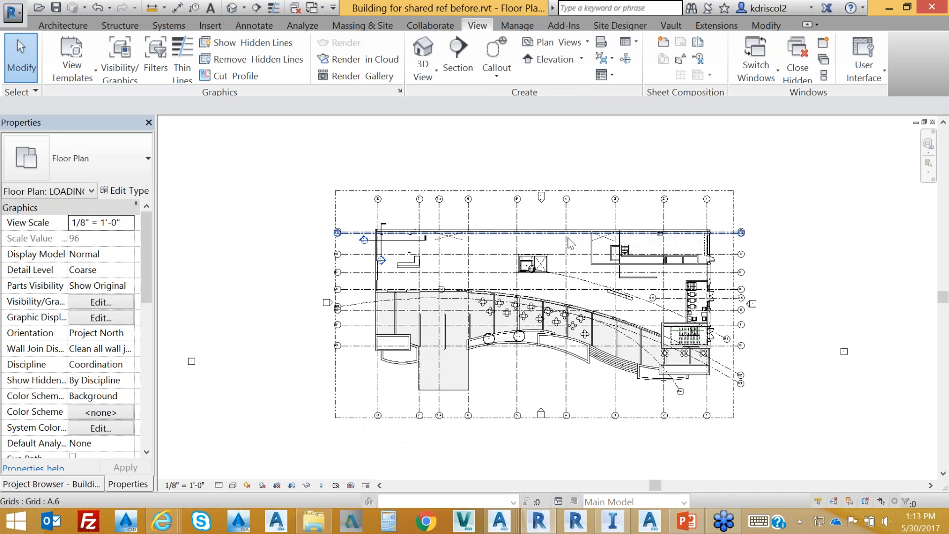
middle_drag(402, 291, 396, 240)
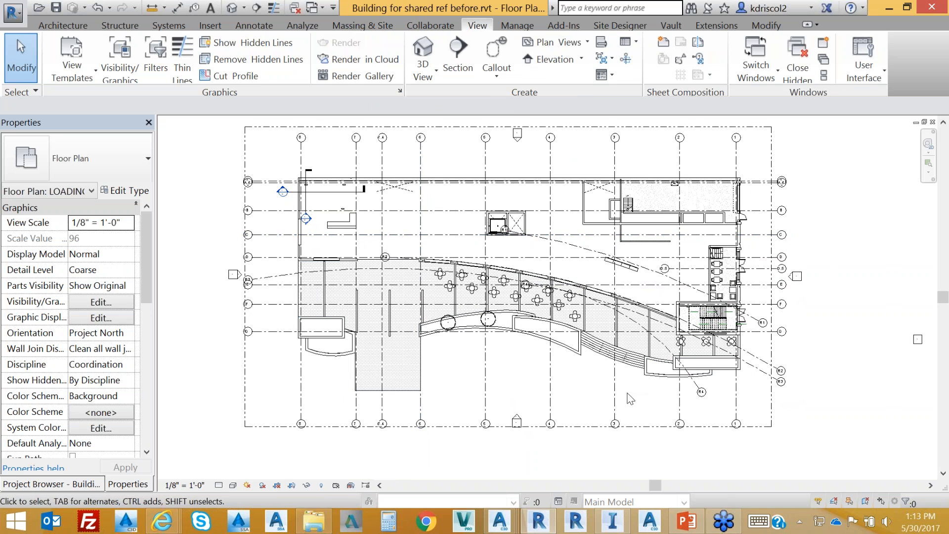
click(564, 25)
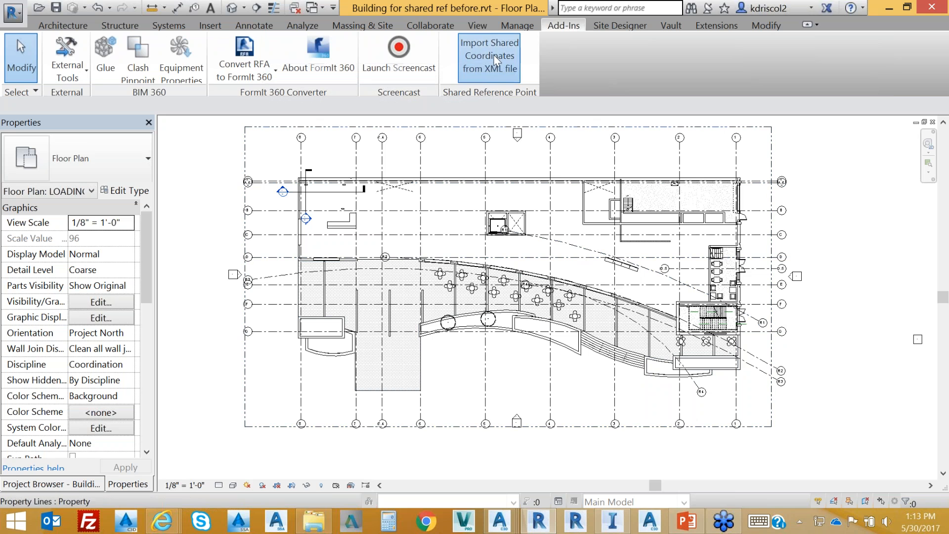
click(499, 67)
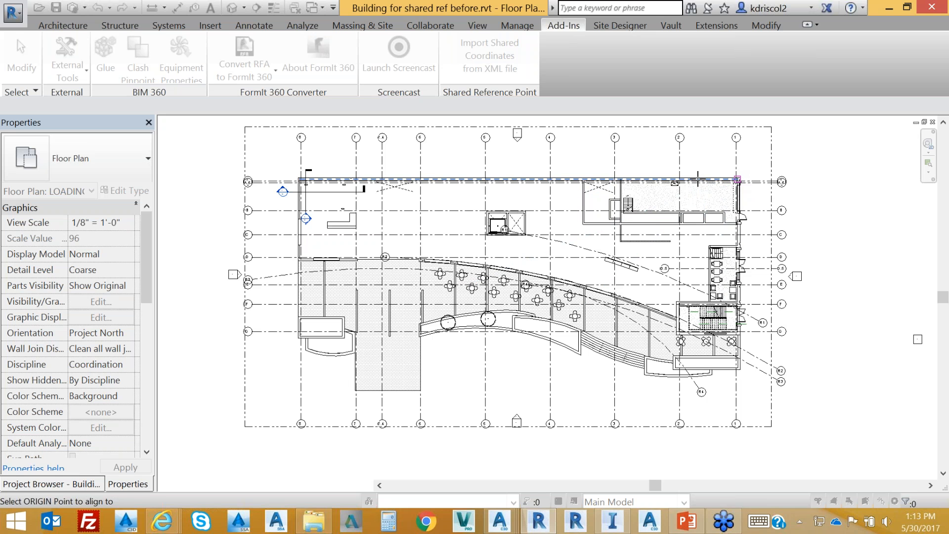
scroll(719, 166, up, 1)
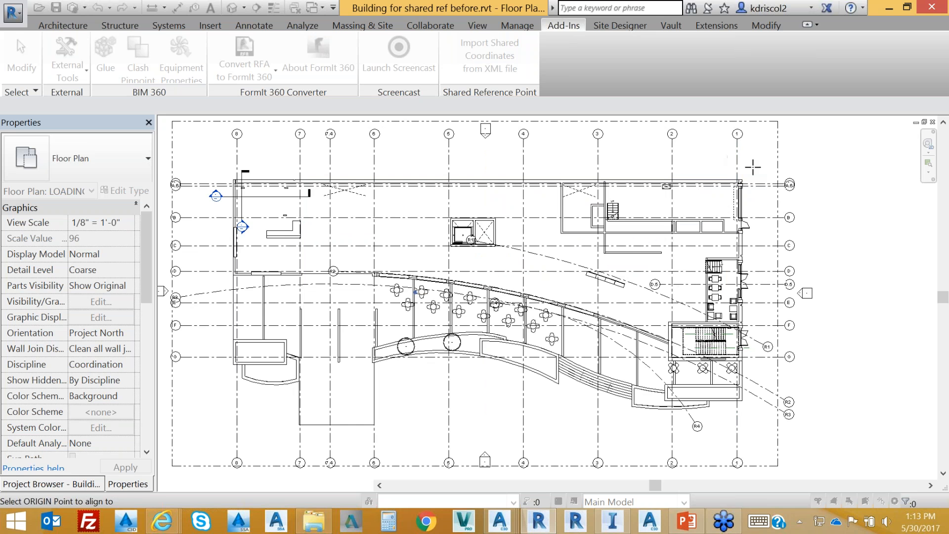
scroll(744, 176, up, 1)
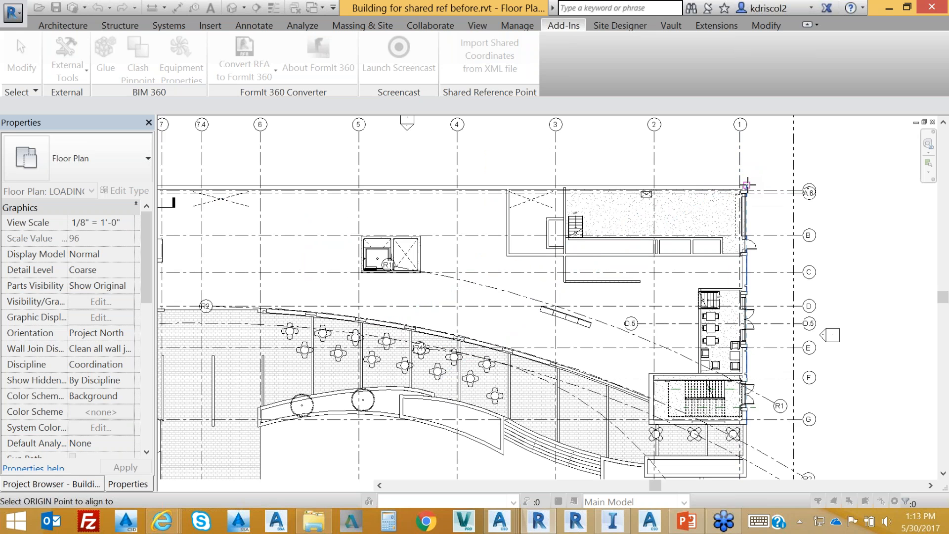
click(747, 184)
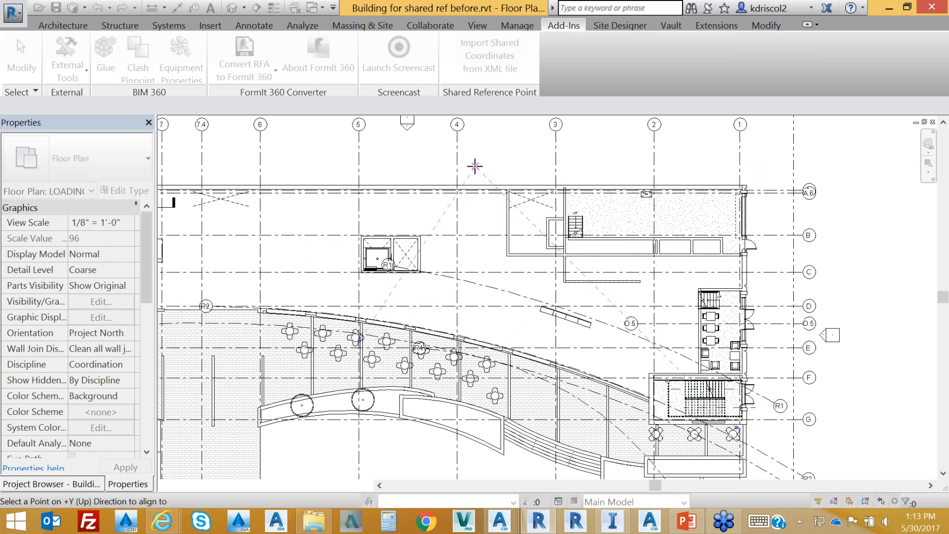
scroll(378, 166, down, 2)
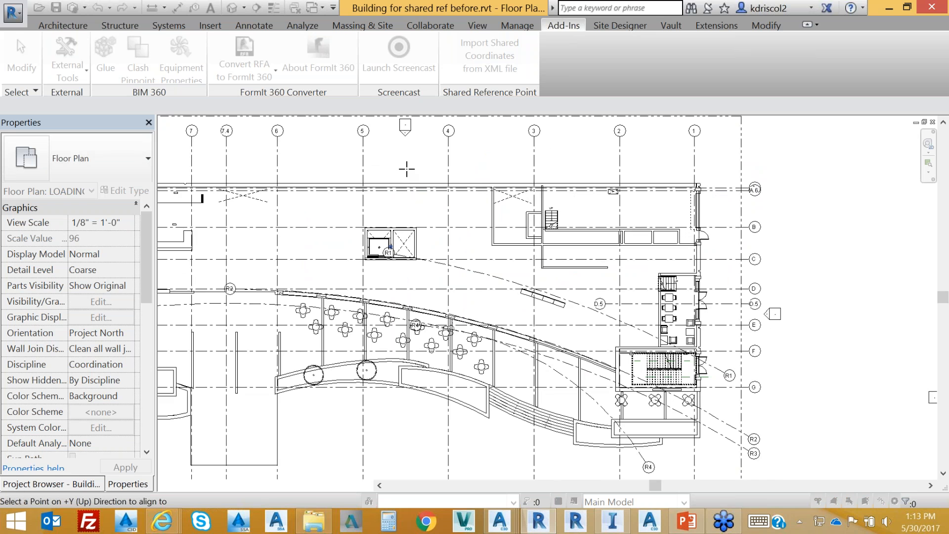
right_click(559, 172)
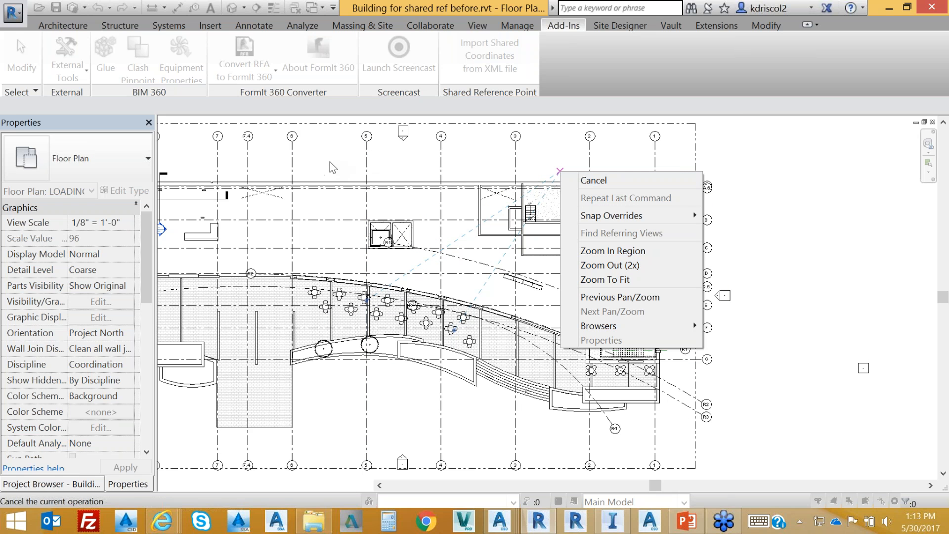
click(596, 180)
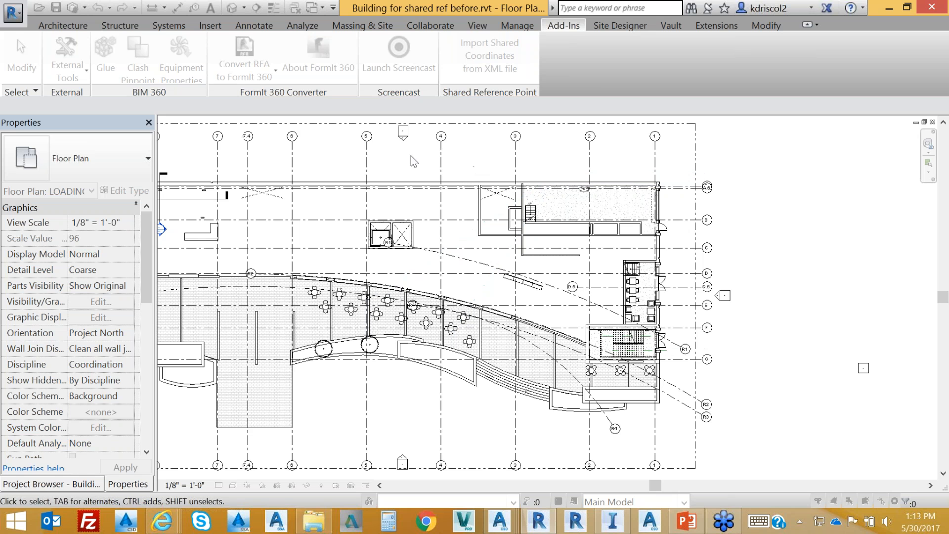
Step: Run Import Shared Coordinates from XML file, picking the origin at the plan's northeast wall corner and the +Y point at its northwest corner
middle_drag(416, 193, 510, 201)
scroll(502, 197, down, 1)
scroll(500, 195, up, 1)
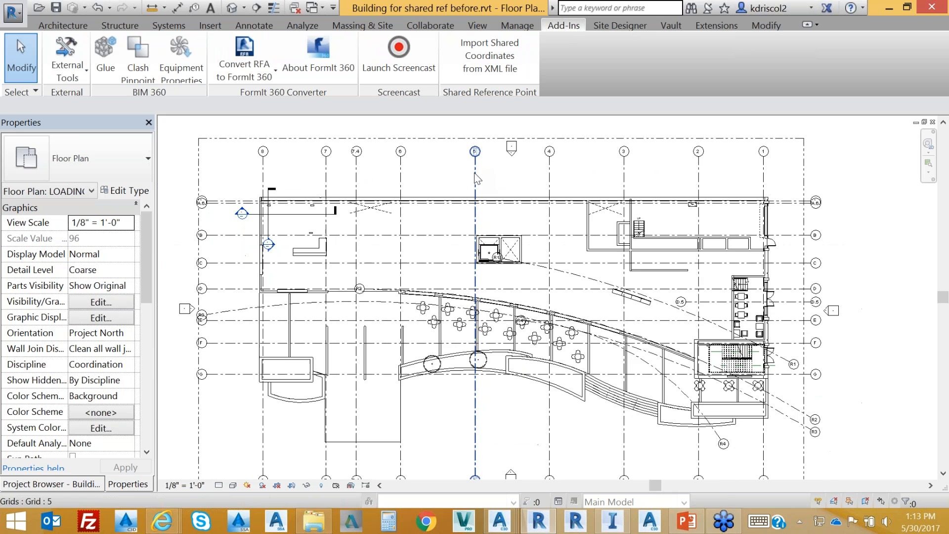
click(493, 66)
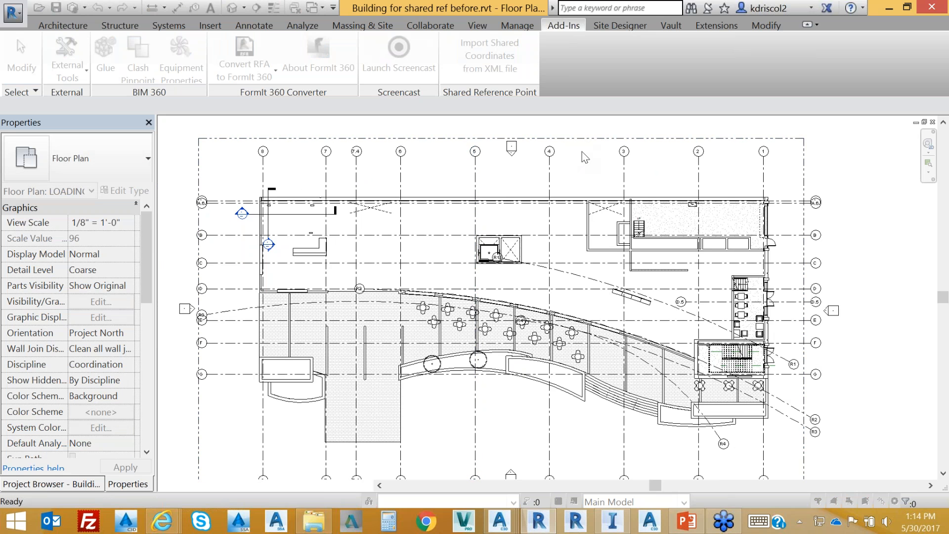
click(770, 197)
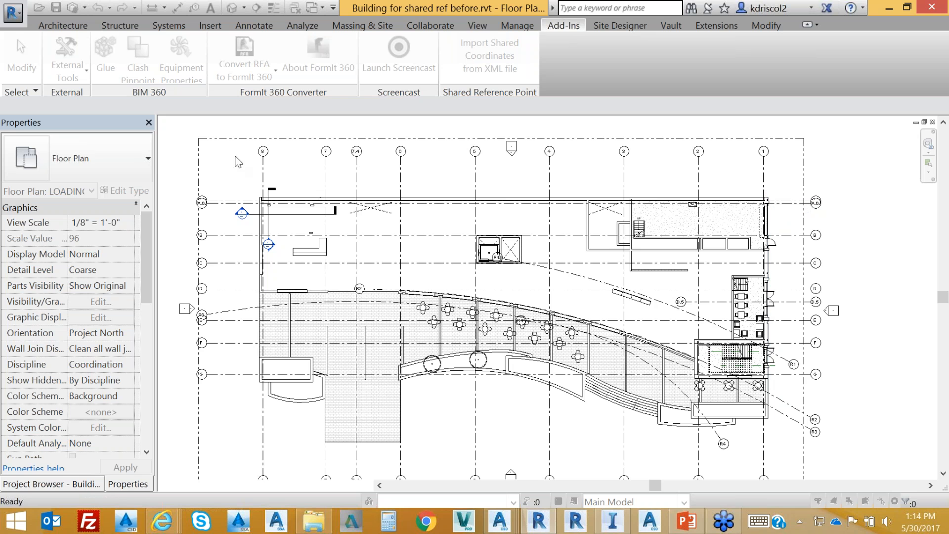
click(258, 196)
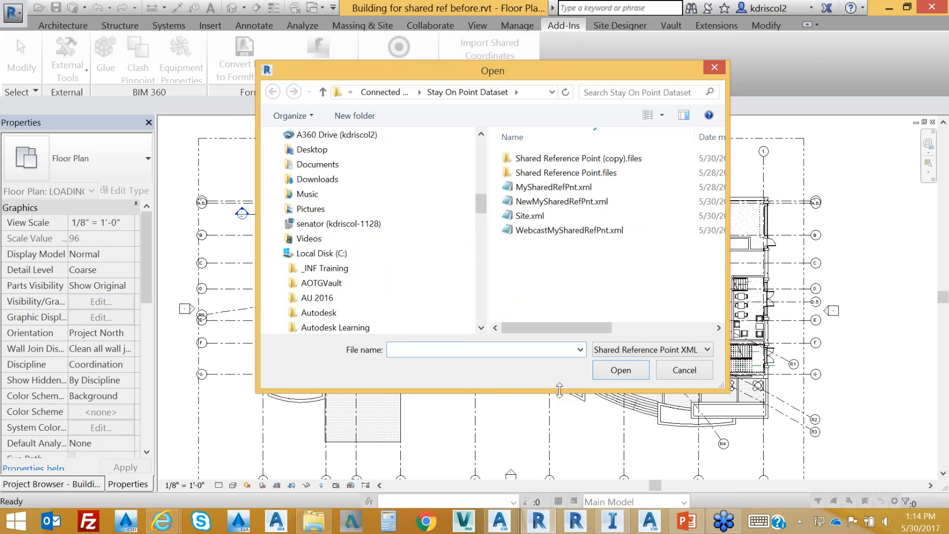
Step: Load WebcastMySharedRefPnt.xml and confirm creating the new shared coordinates from it
click(572, 231)
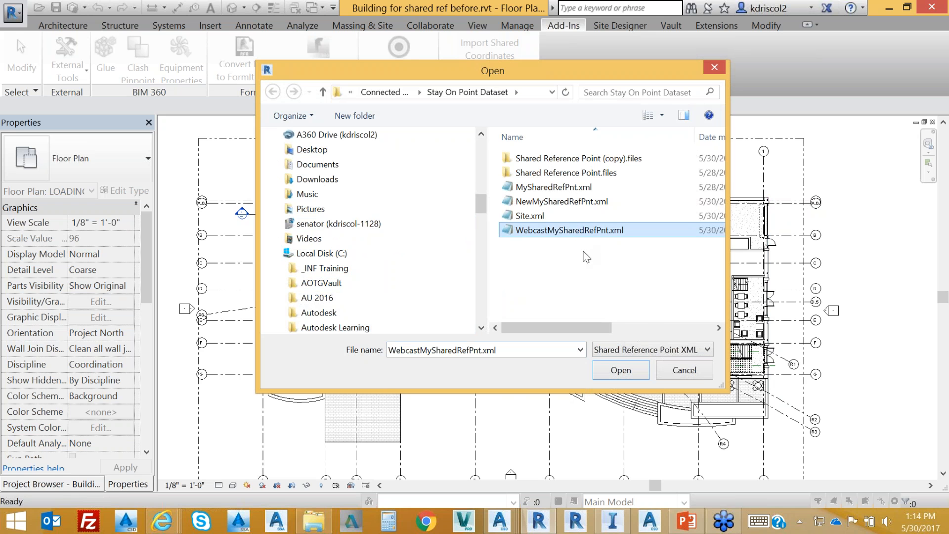
click(636, 372)
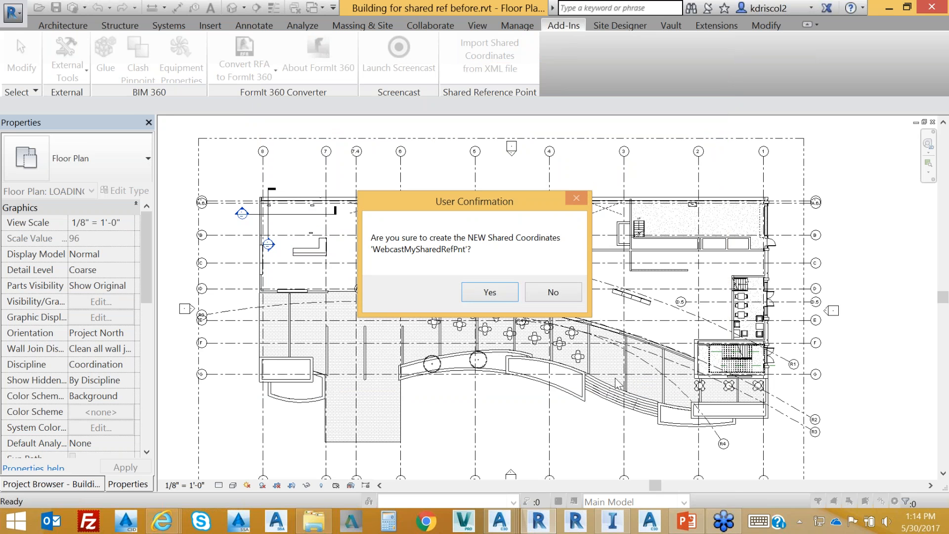
click(496, 296)
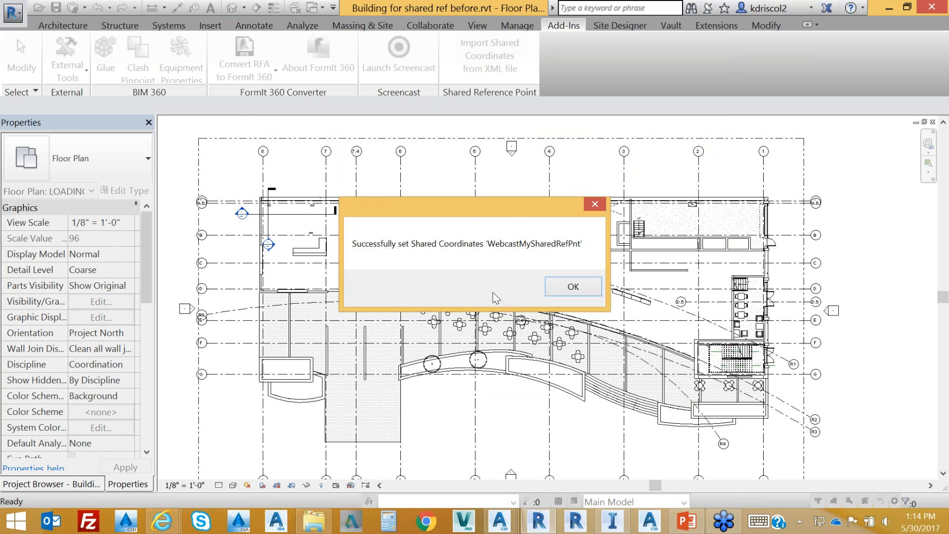
click(577, 291)
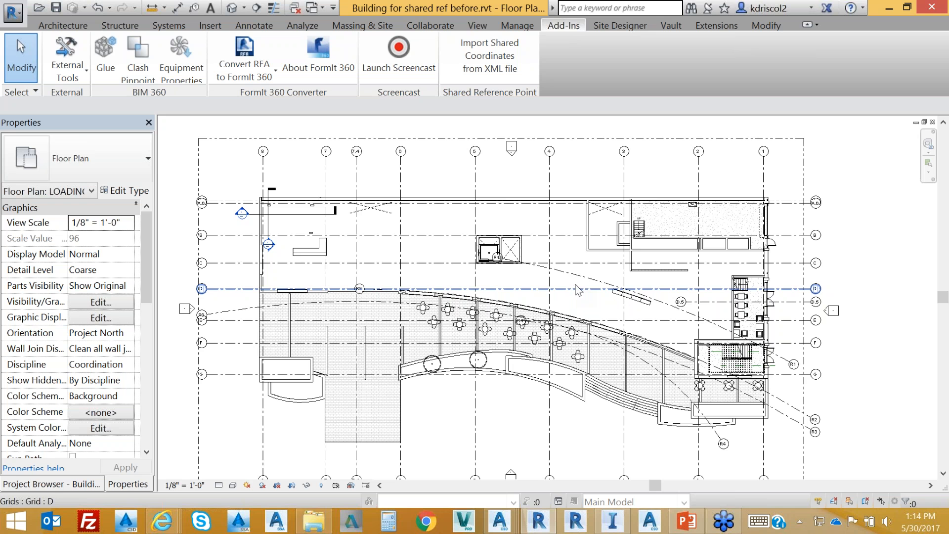
Step: Make WebcastMySharedRefPnt the current site in the project's location settings
click(519, 25)
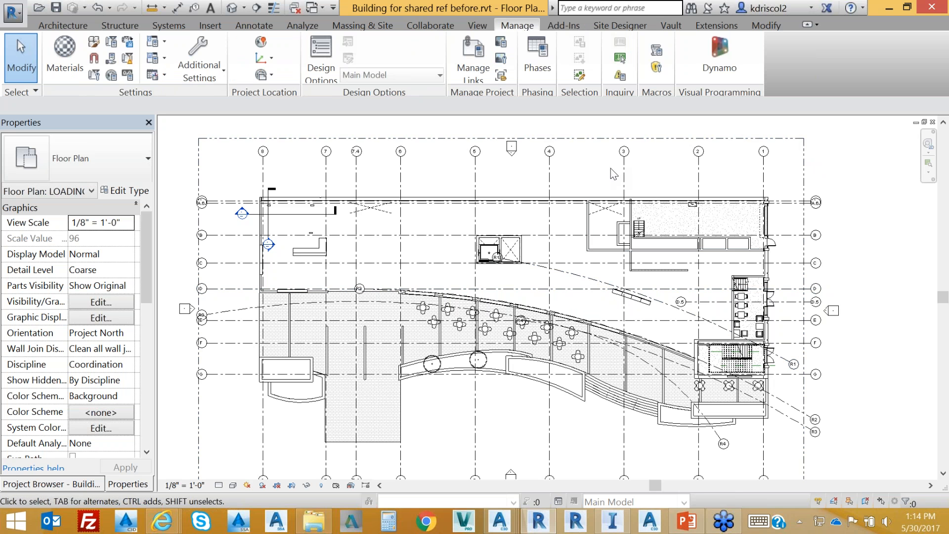
click(262, 42)
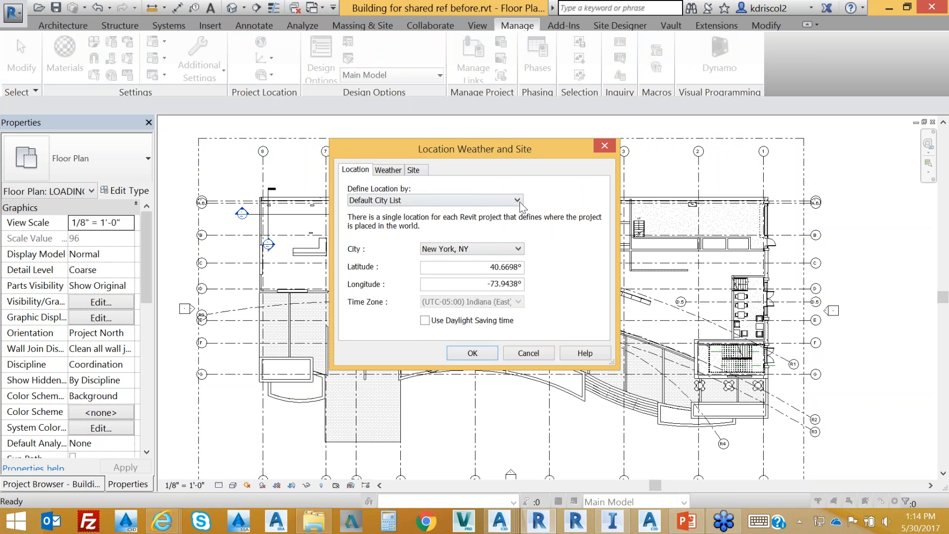
click(518, 248)
click(517, 248)
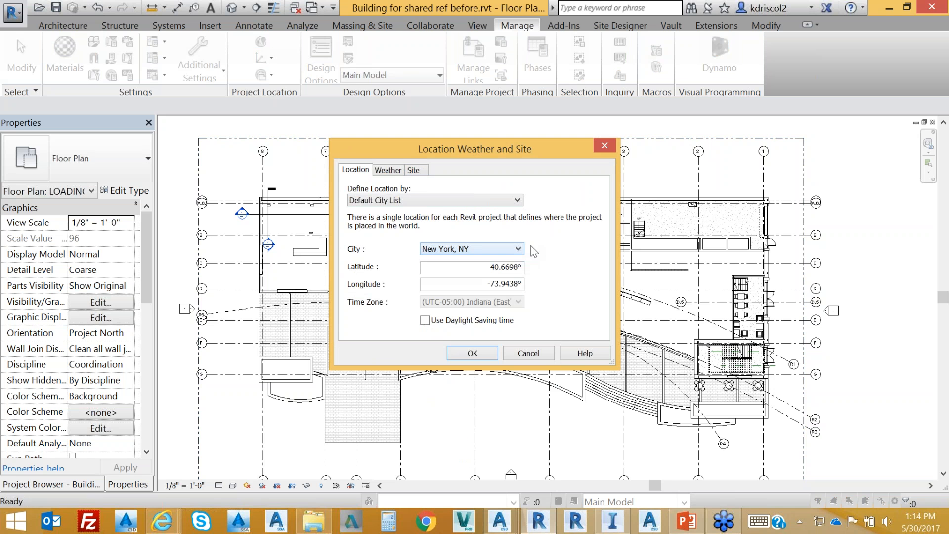
click(517, 200)
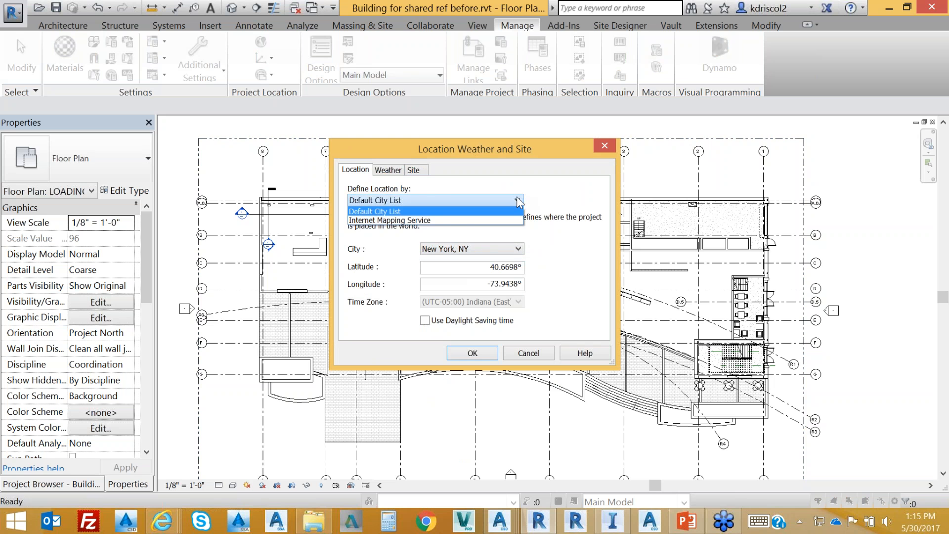
click(393, 173)
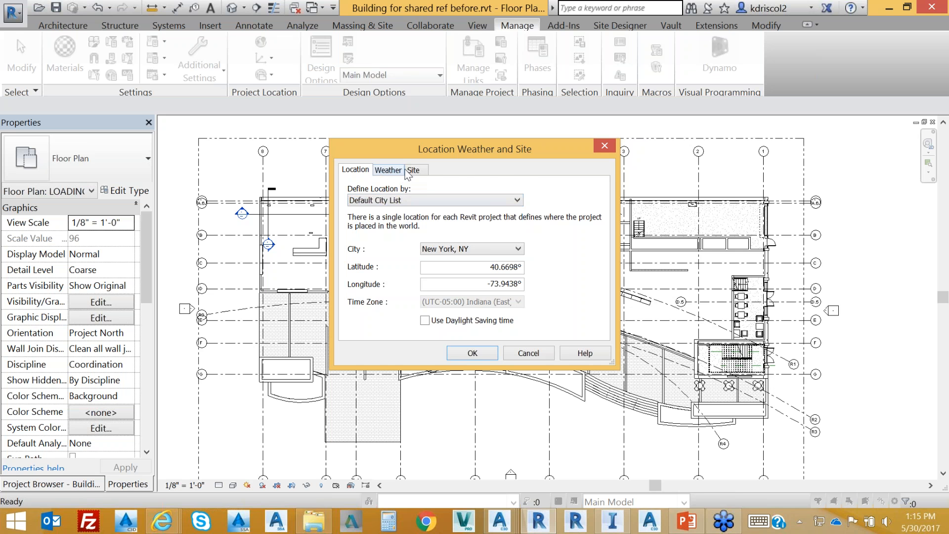
click(414, 171)
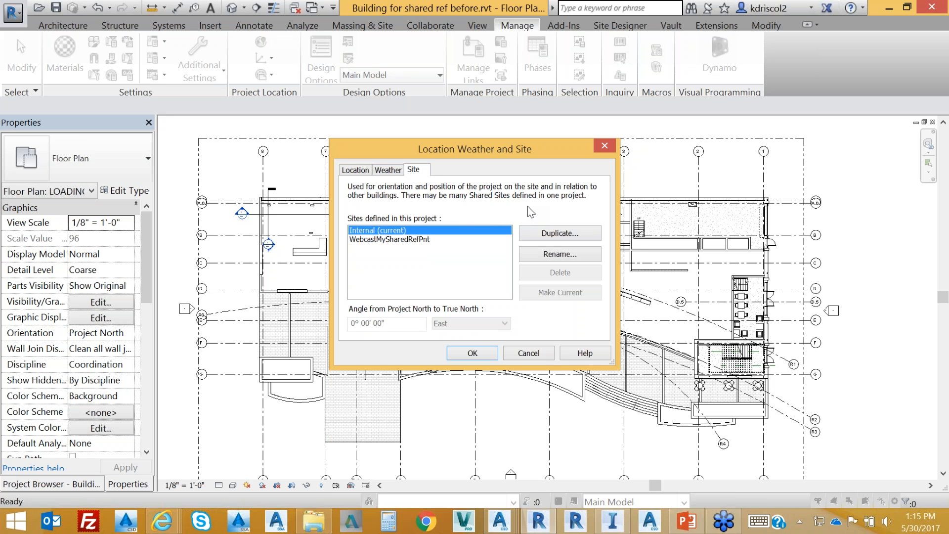
click(420, 239)
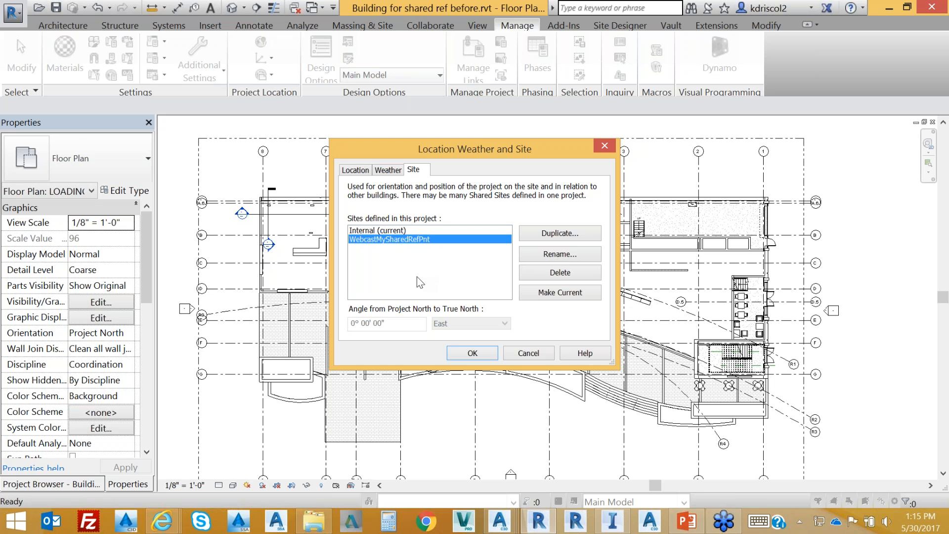
click(574, 293)
click(570, 292)
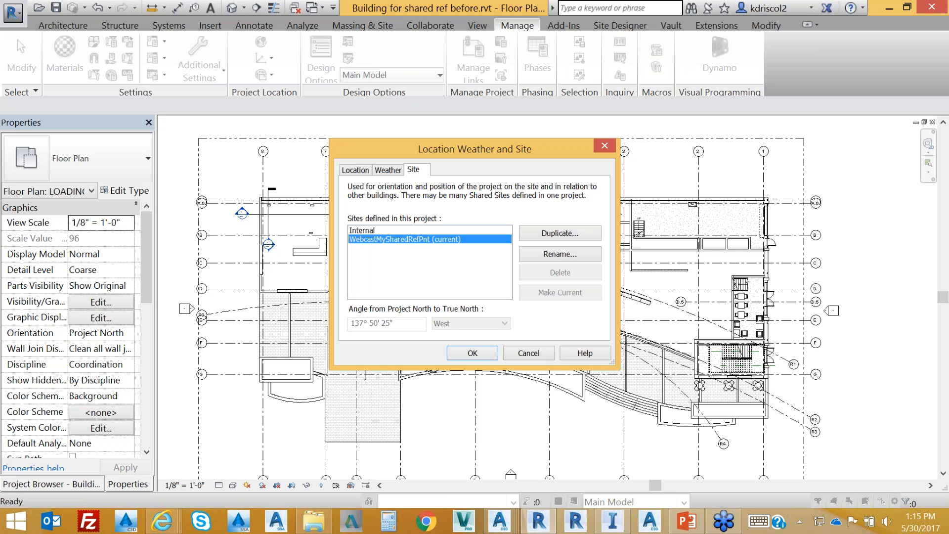
Step: Review the project's location, weather and site settings, and accept the site change
click(352, 170)
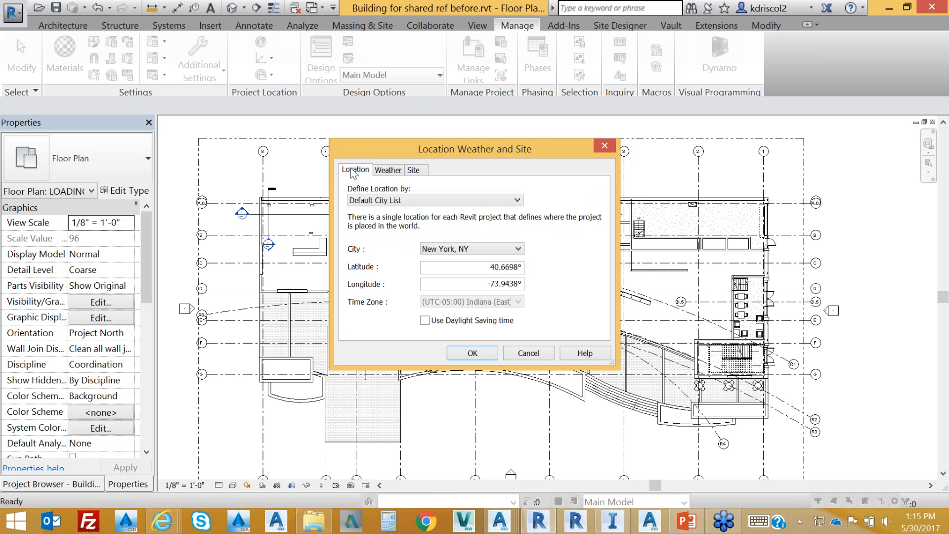
click(391, 171)
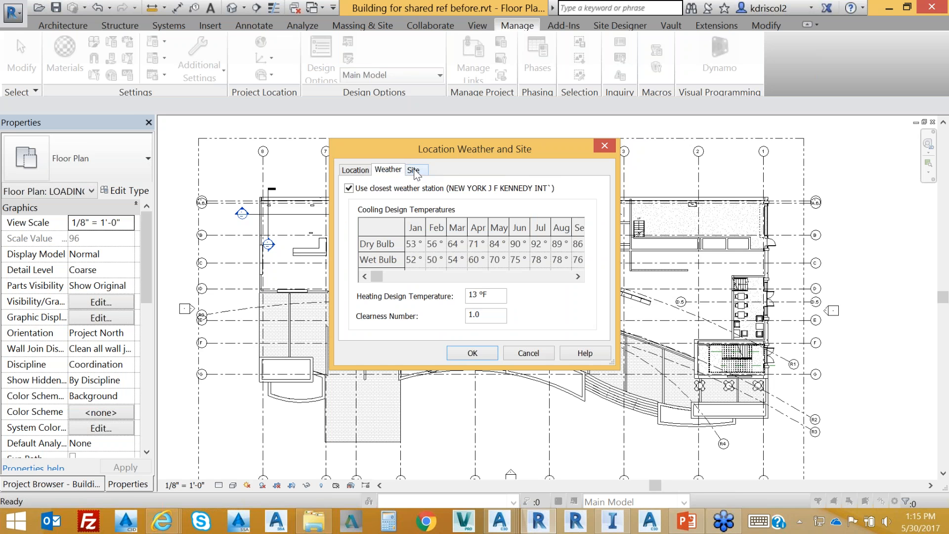
click(415, 171)
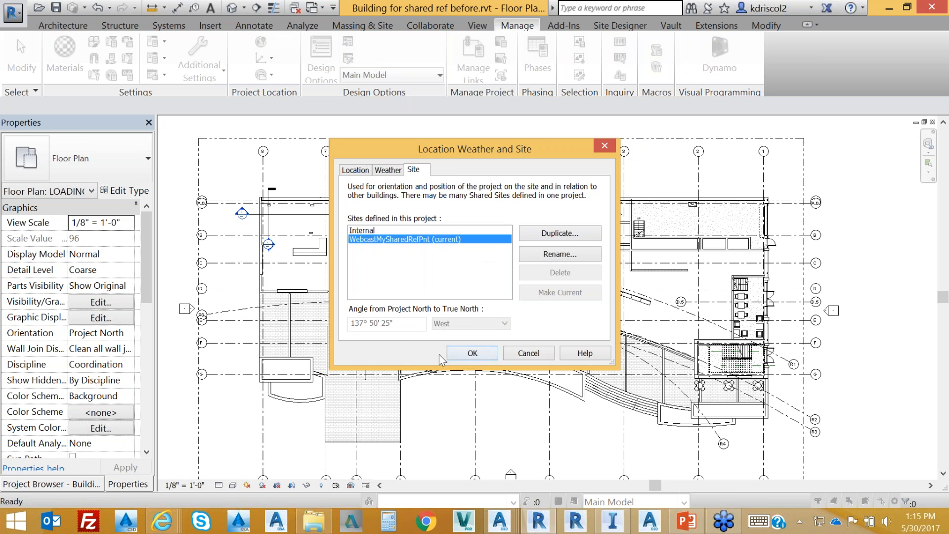
click(485, 355)
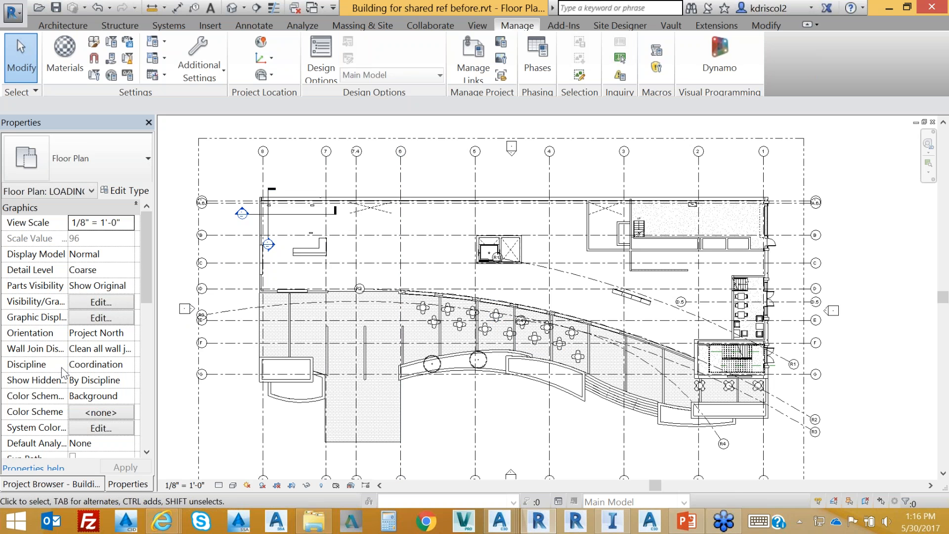
Step: Set the orientation of the LOADING DOCK floor plan view to True North
drag(146, 283, 148, 311)
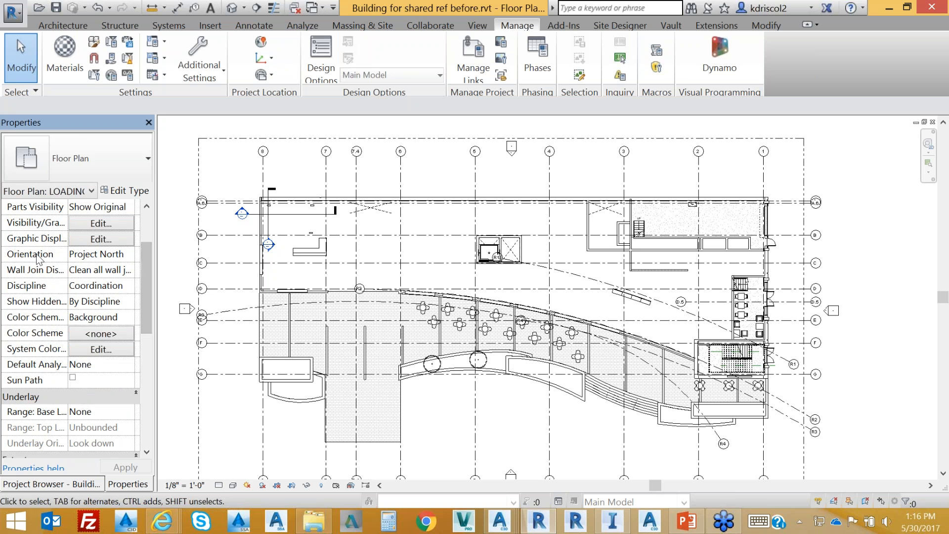
click(87, 254)
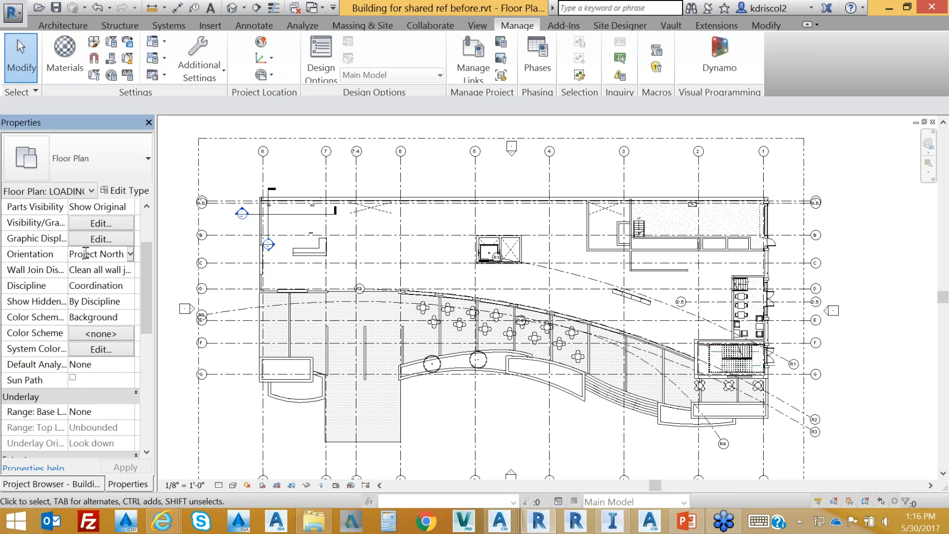
click(130, 253)
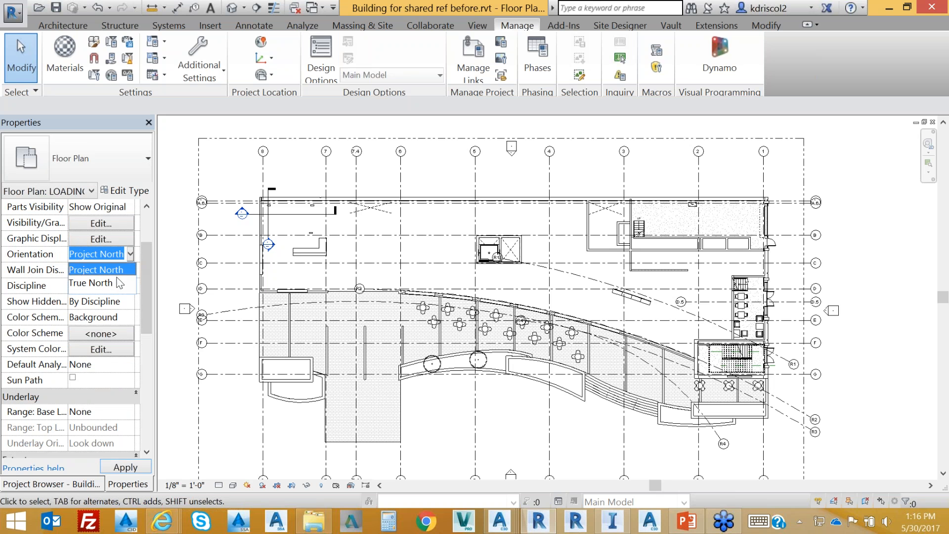
click(103, 283)
click(127, 467)
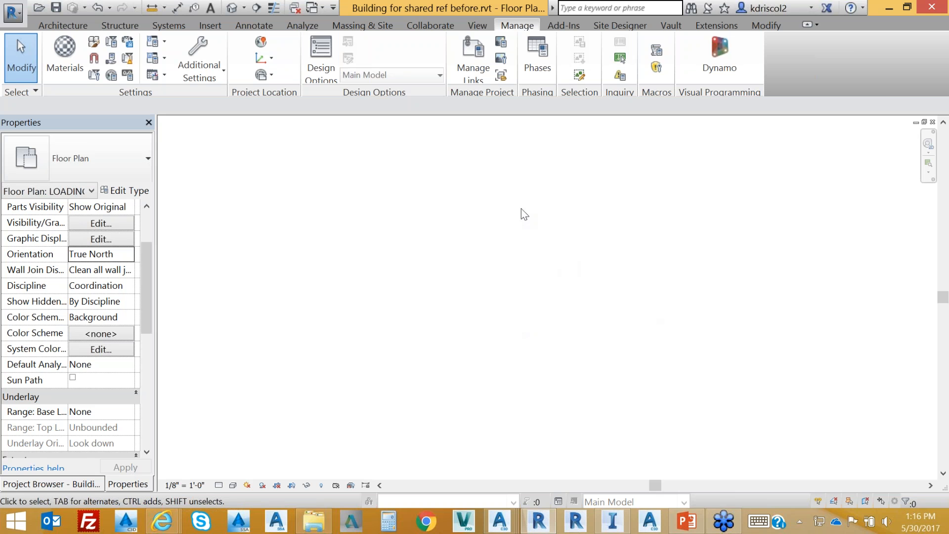
Step: Create a floor plan view for the STREET LEVEL level
click(478, 25)
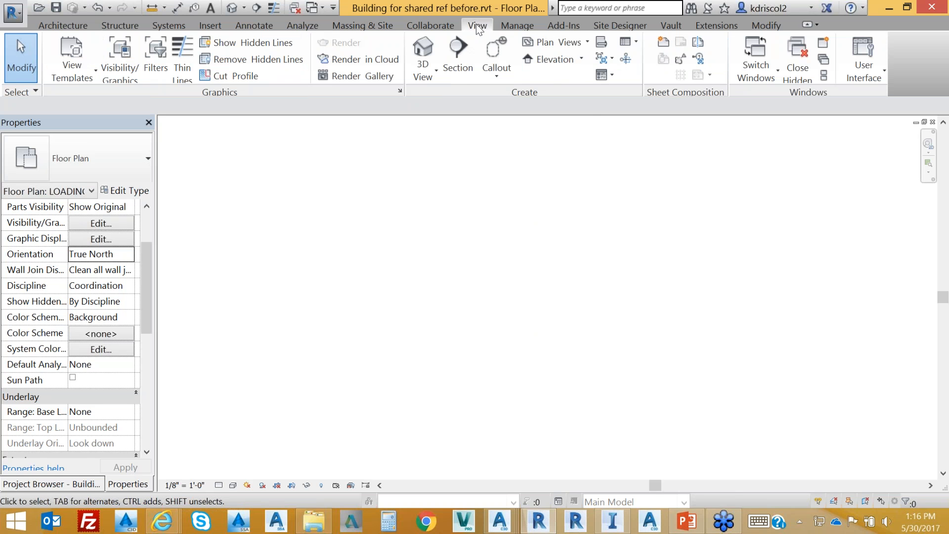
click(556, 42)
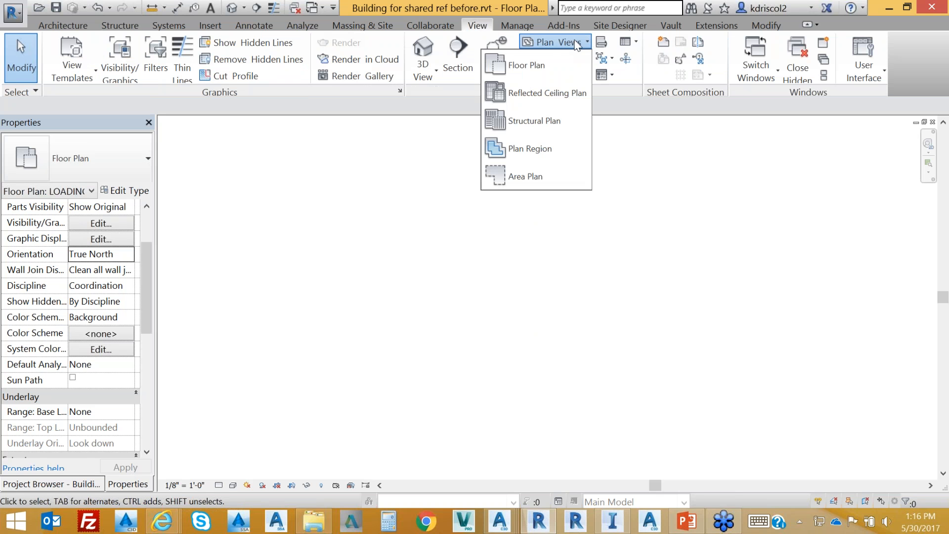
click(535, 61)
click(491, 144)
click(489, 143)
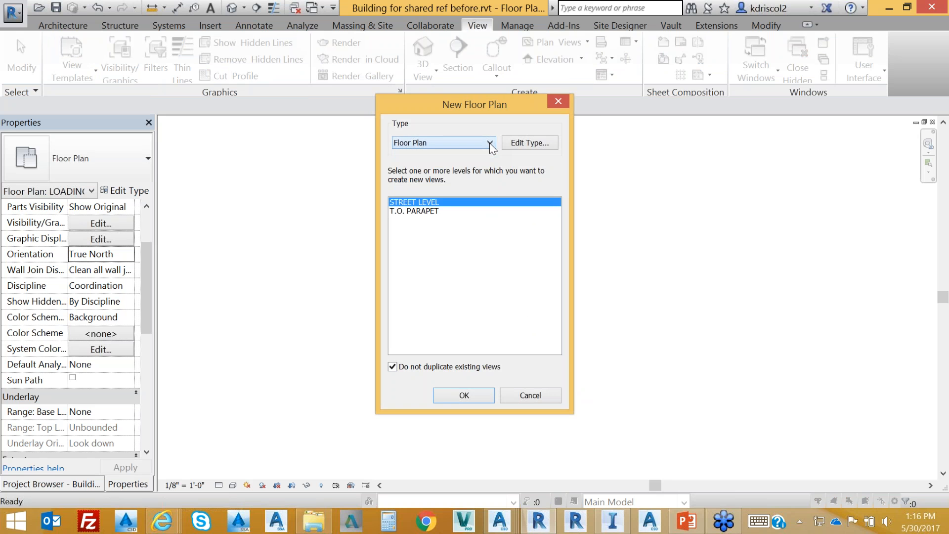
click(468, 394)
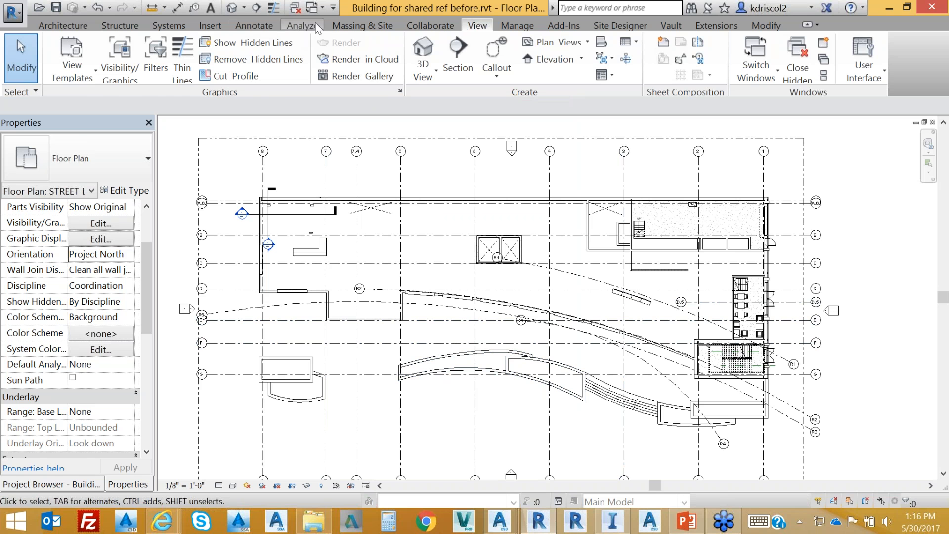
Step: Open the building's default 3D view to examine the model after the shared coordinates import
click(384, 25)
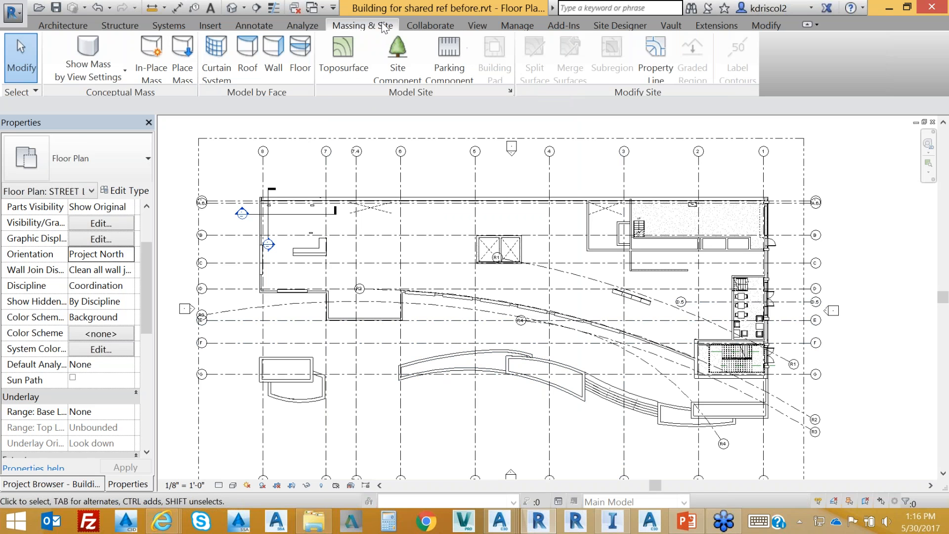
click(476, 21)
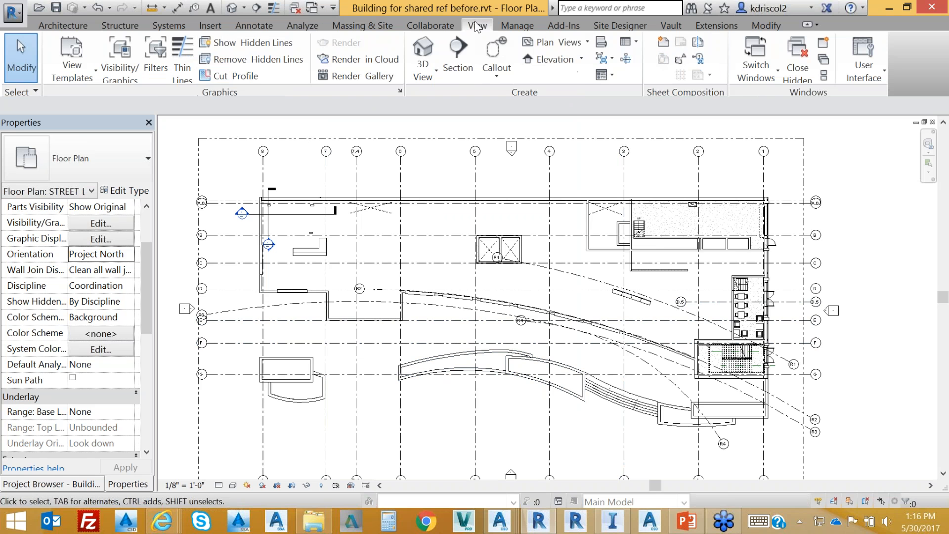
click(437, 69)
click(388, 98)
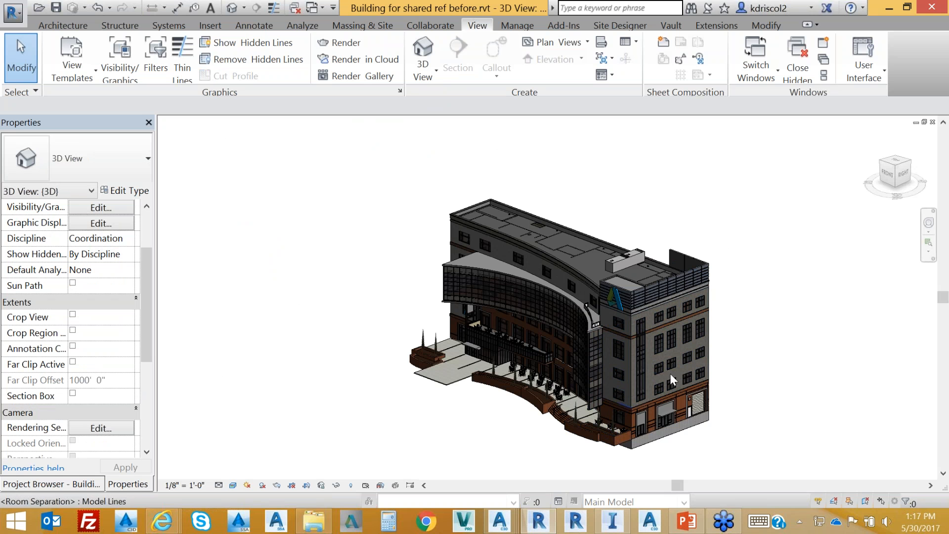
Step: Create a floor plan view for the T.O. PARAPET level
click(586, 39)
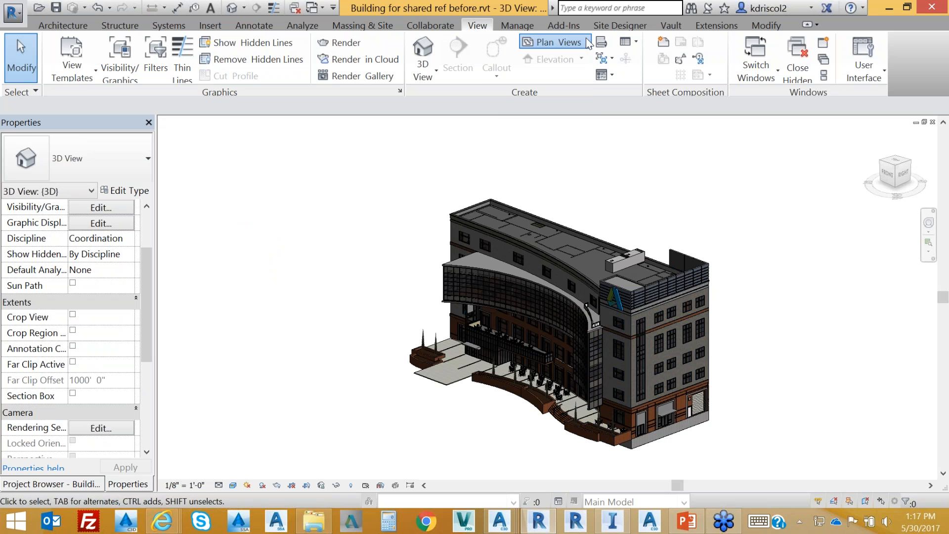
click(520, 65)
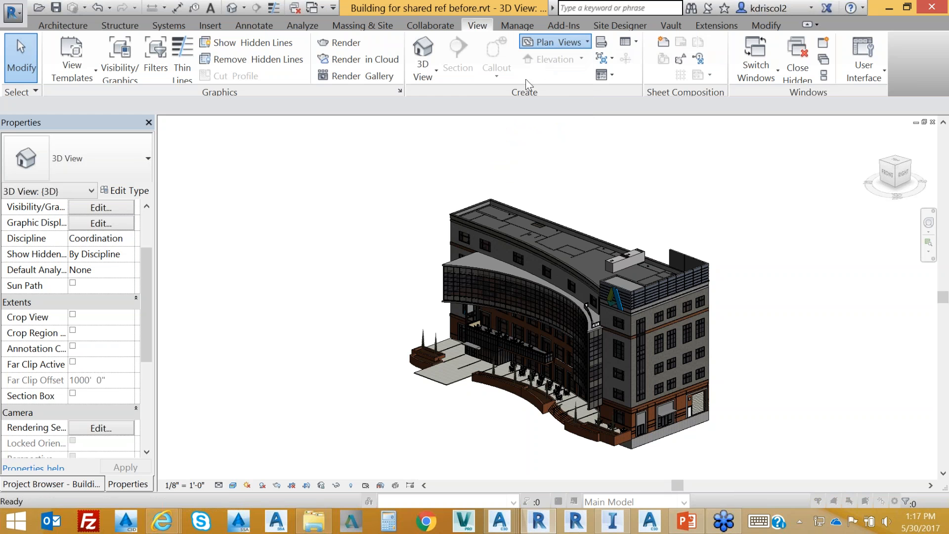
click(466, 389)
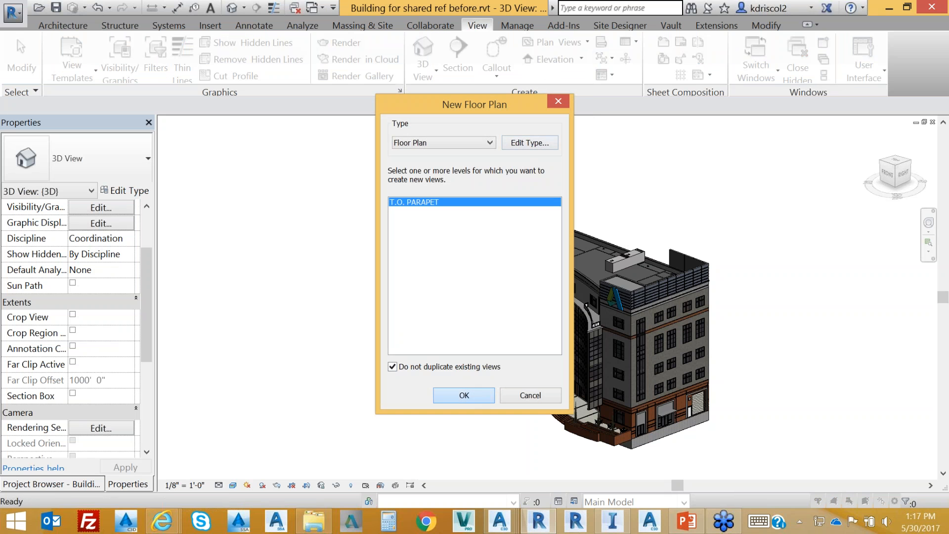
Step: Check which site is current and its angle from Project North to True North in the project's location settings
click(526, 26)
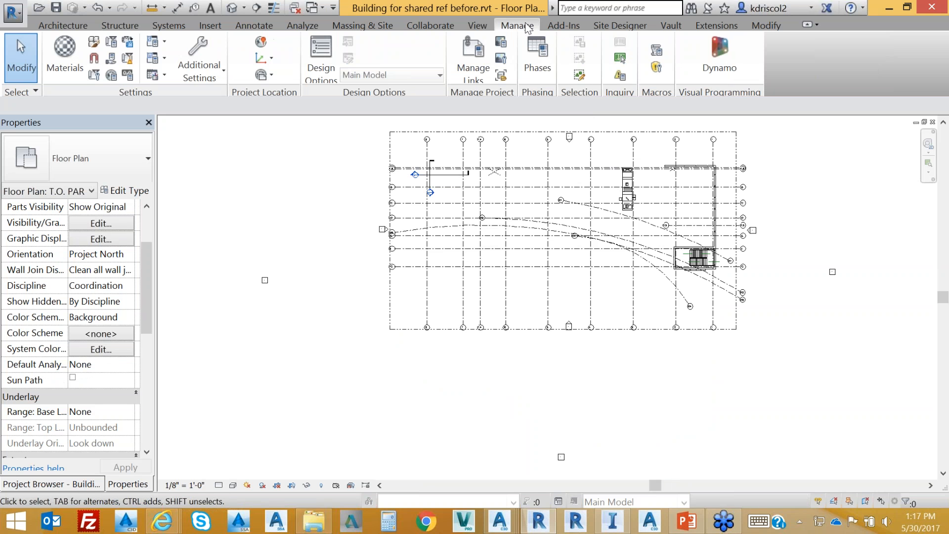
click(261, 42)
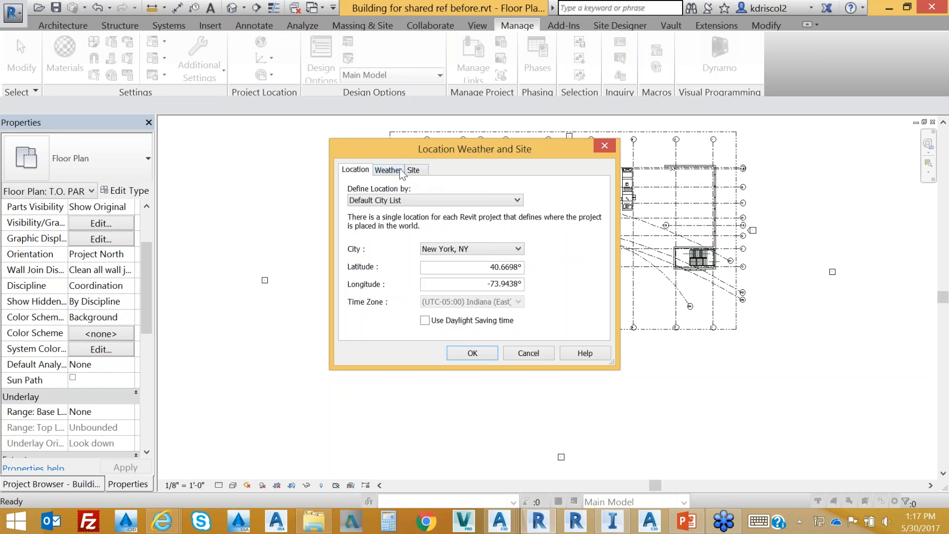
click(414, 170)
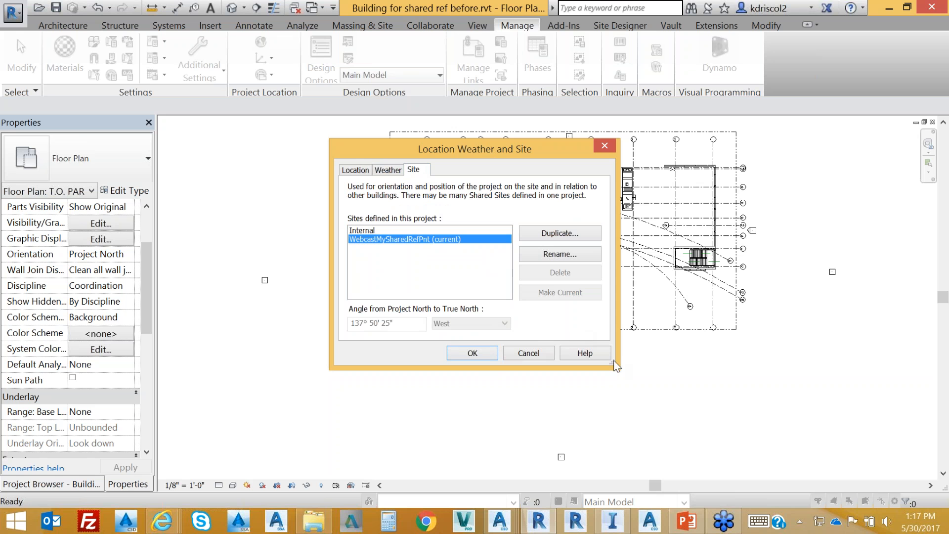
click(487, 353)
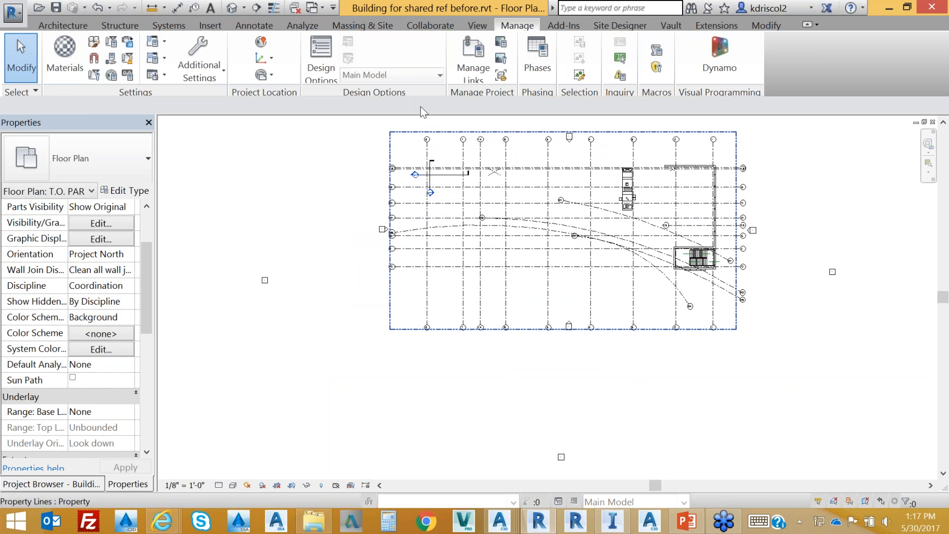
click(483, 26)
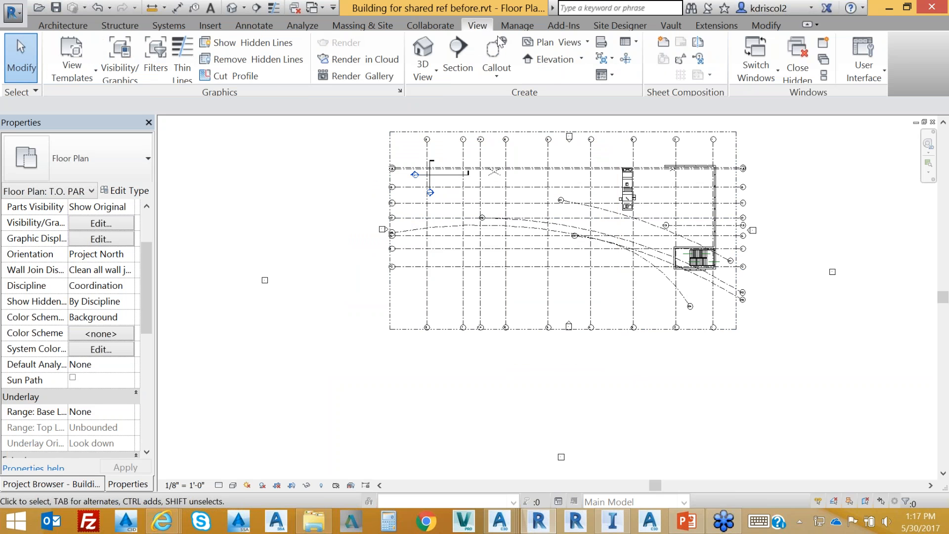
Step: Create a Rentable area plan for the ELEVATOR PIT level with automatic area boundary lines along all external walls
click(586, 43)
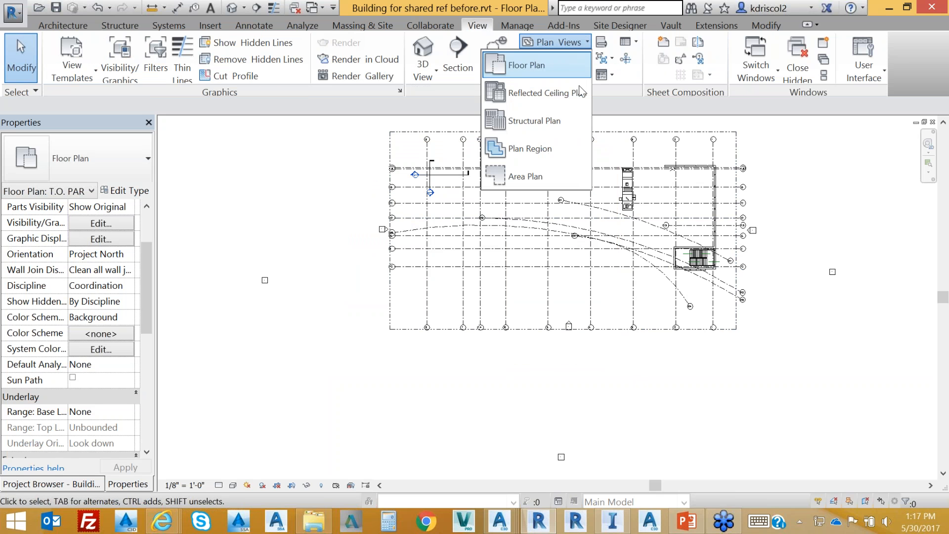
click(527, 172)
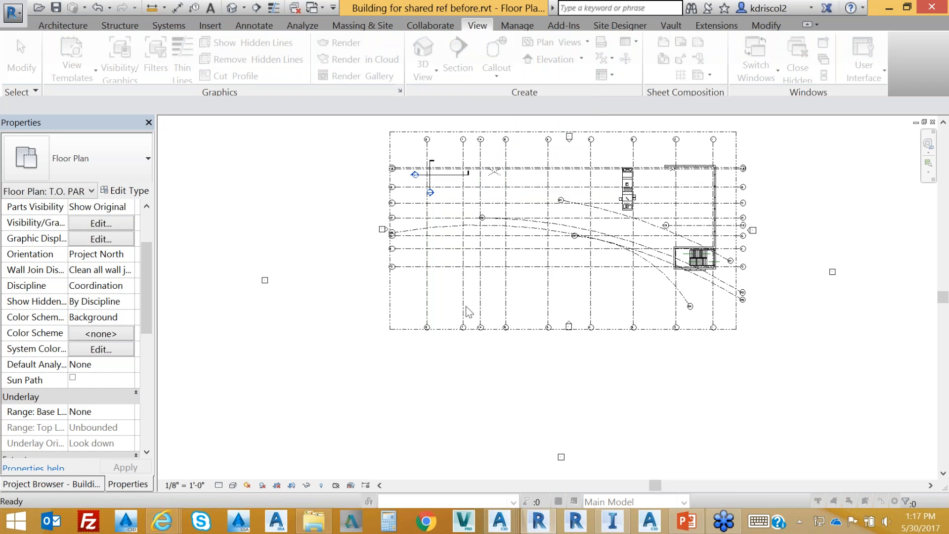
click(422, 212)
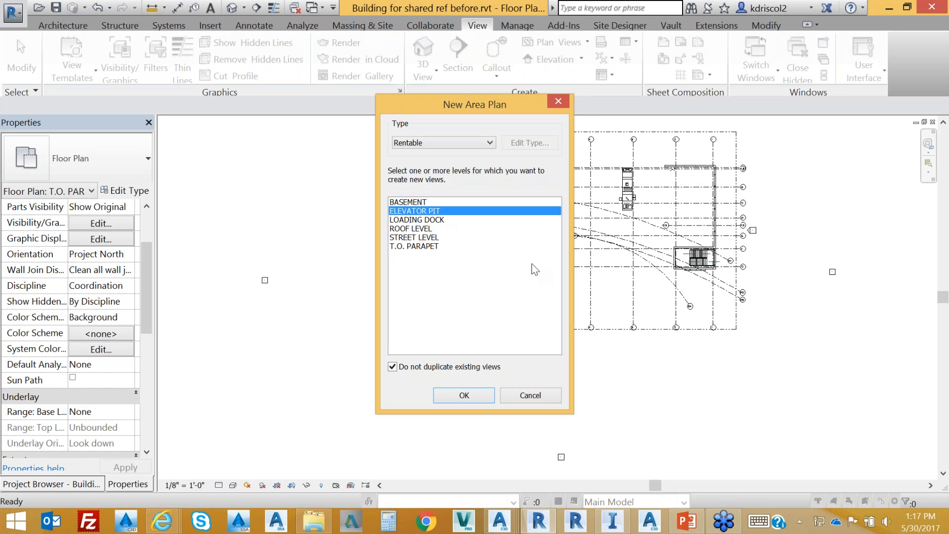
click(466, 396)
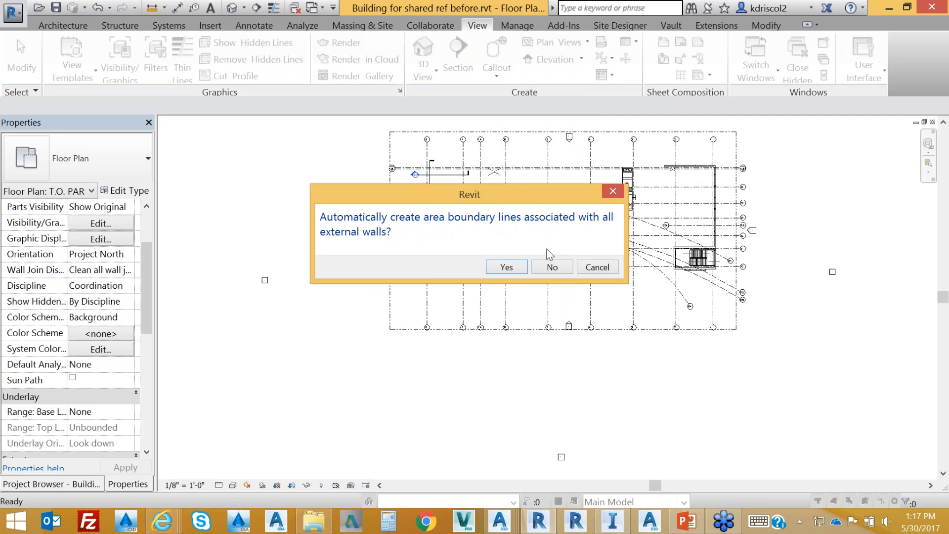
click(517, 268)
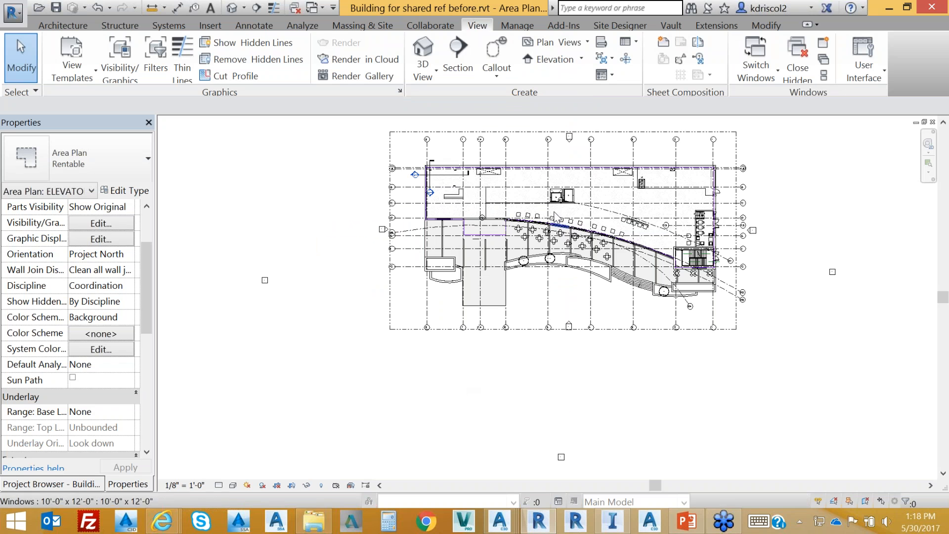
middle_drag(575, 216, 568, 258)
scroll(568, 257, up, 2)
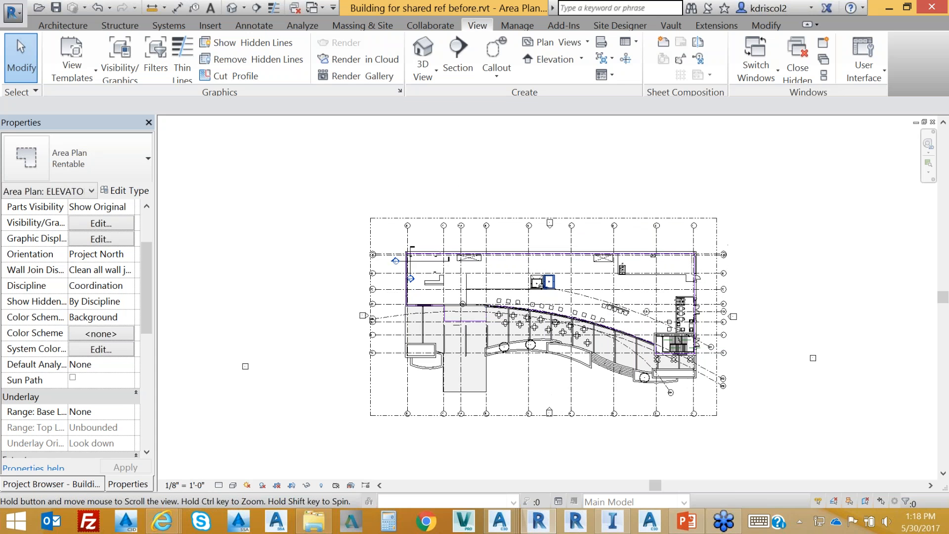
middle_drag(565, 263, 547, 215)
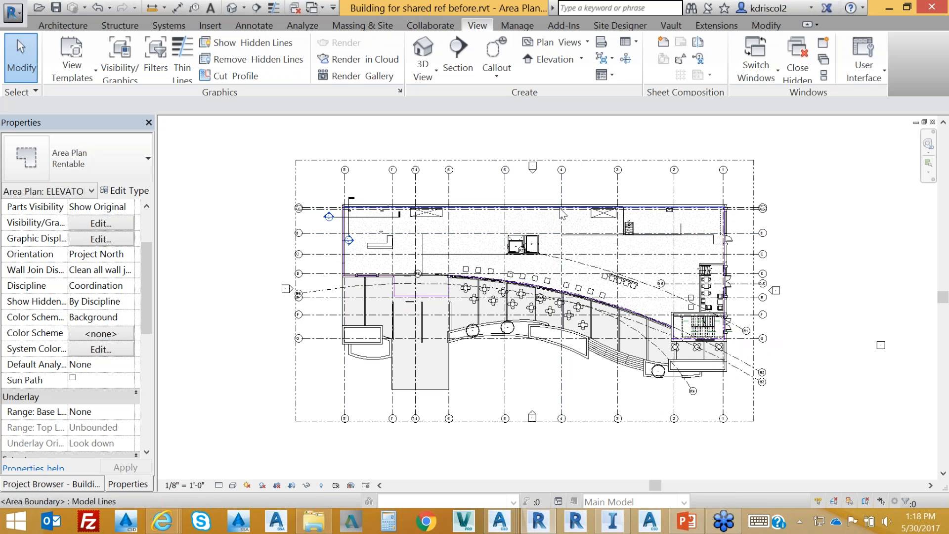
Step: Start a DWG export of the current area plan view using the in-session export setup
click(19, 18)
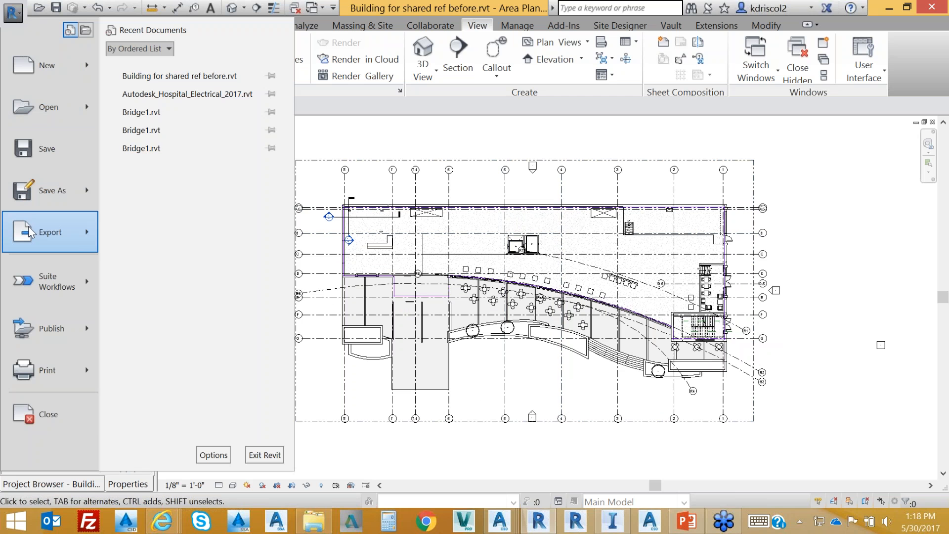
mouse_move(31, 232)
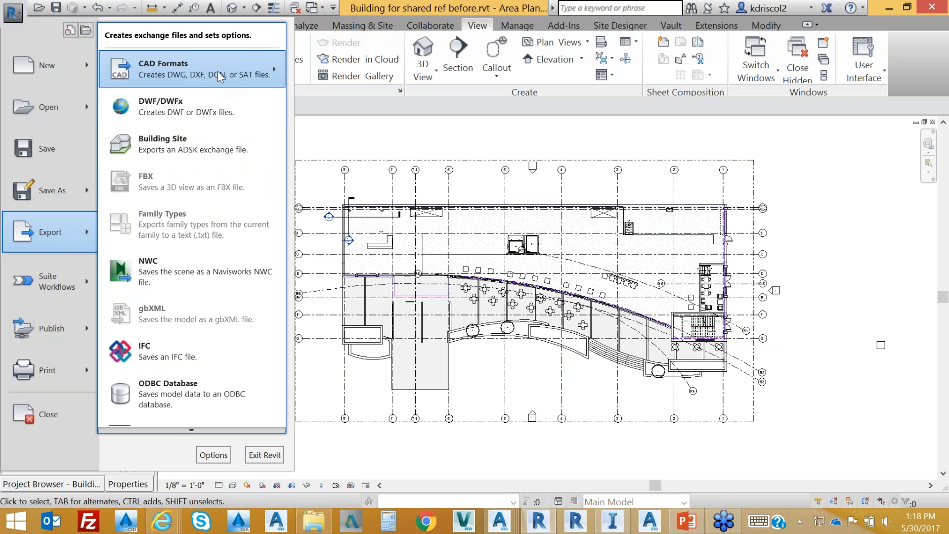
mouse_move(217, 72)
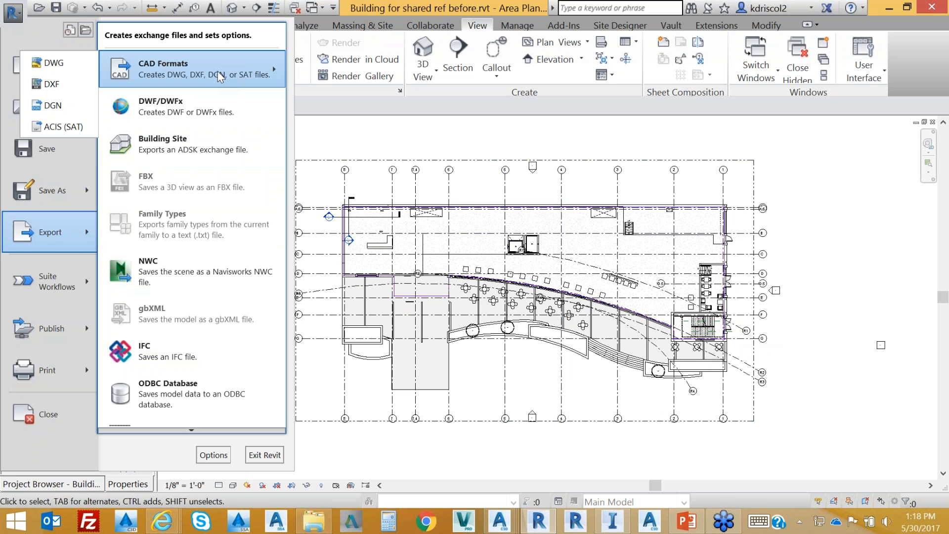
click(55, 64)
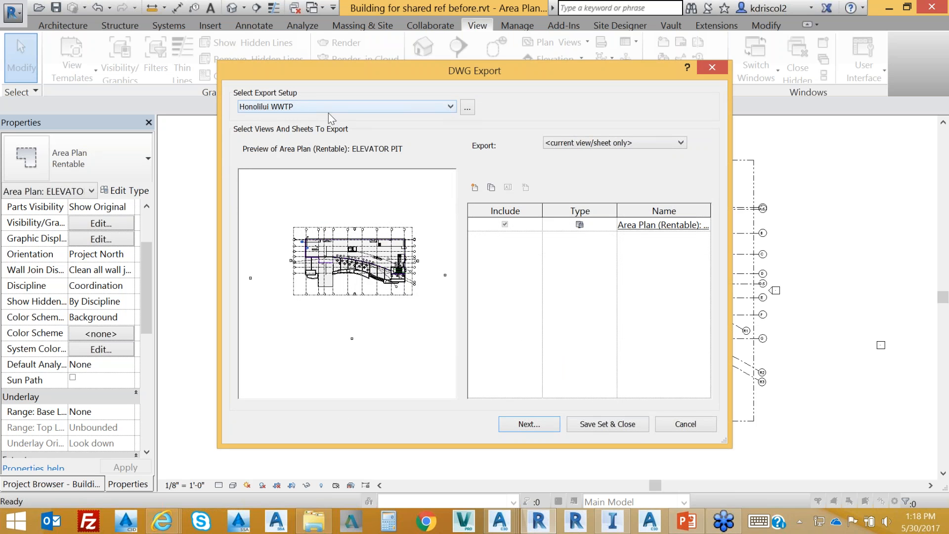
click(450, 107)
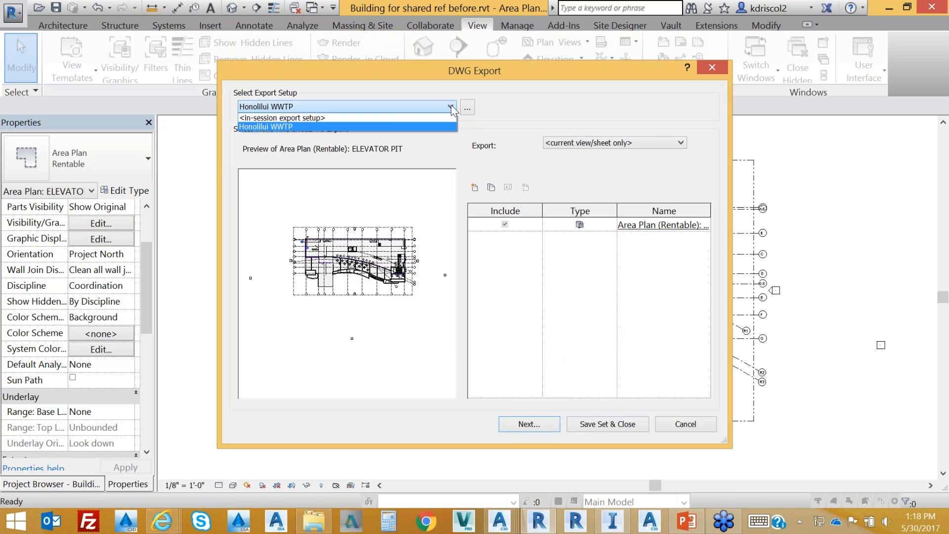
click(300, 119)
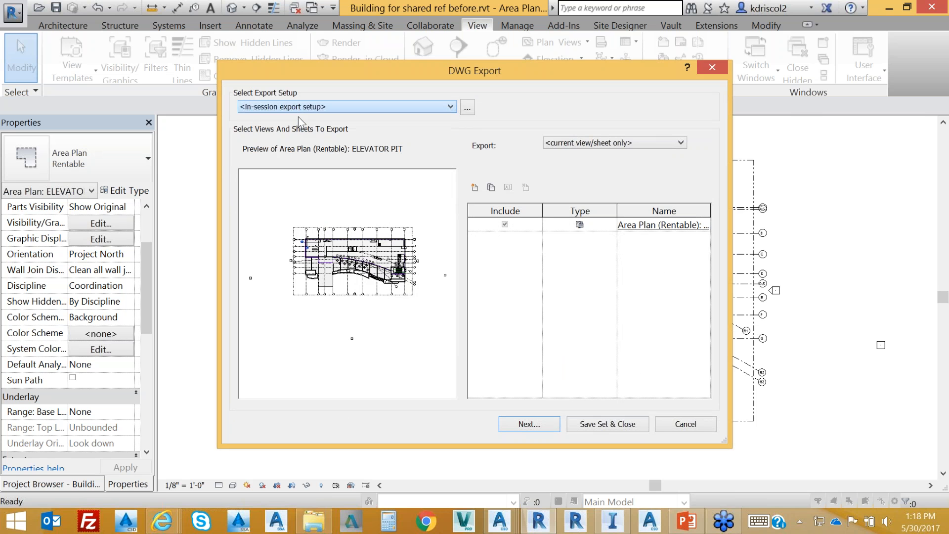
Step: Check the in-session export setup's layer, solids, DWG unit and coordinate system basis settings
click(467, 107)
click(468, 110)
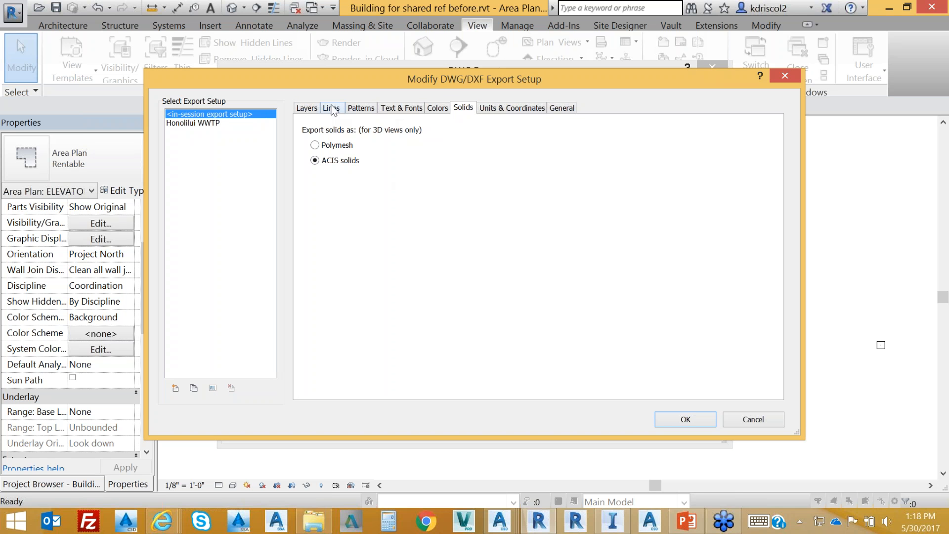
click(332, 108)
click(315, 108)
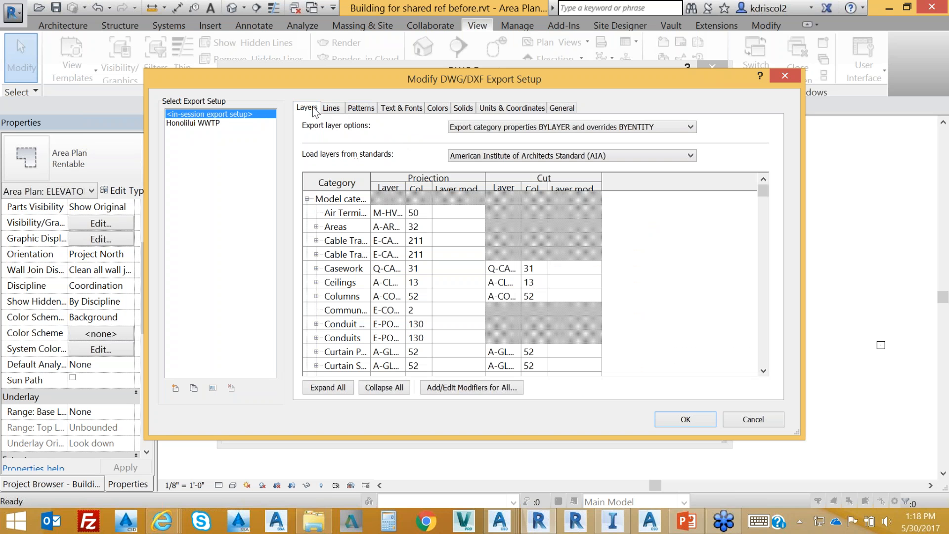
click(464, 108)
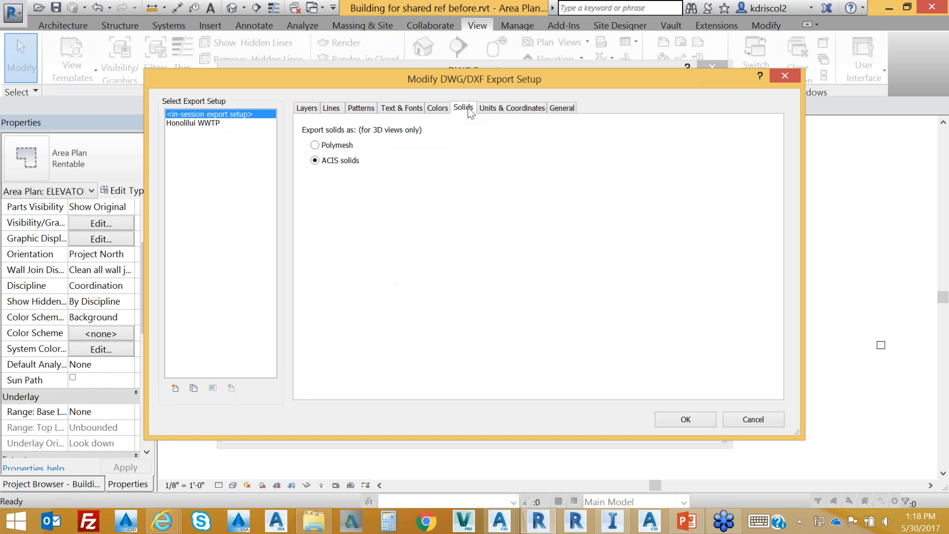
click(516, 110)
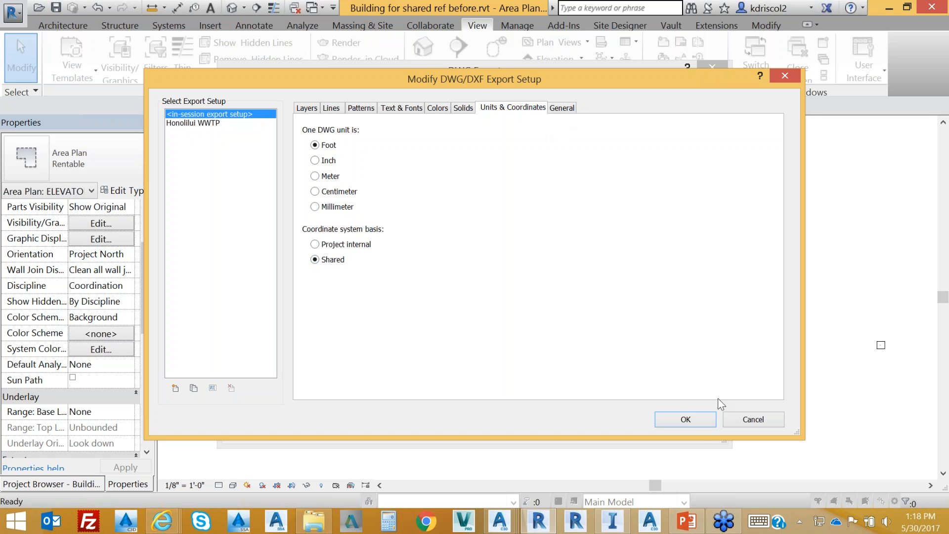
click(690, 416)
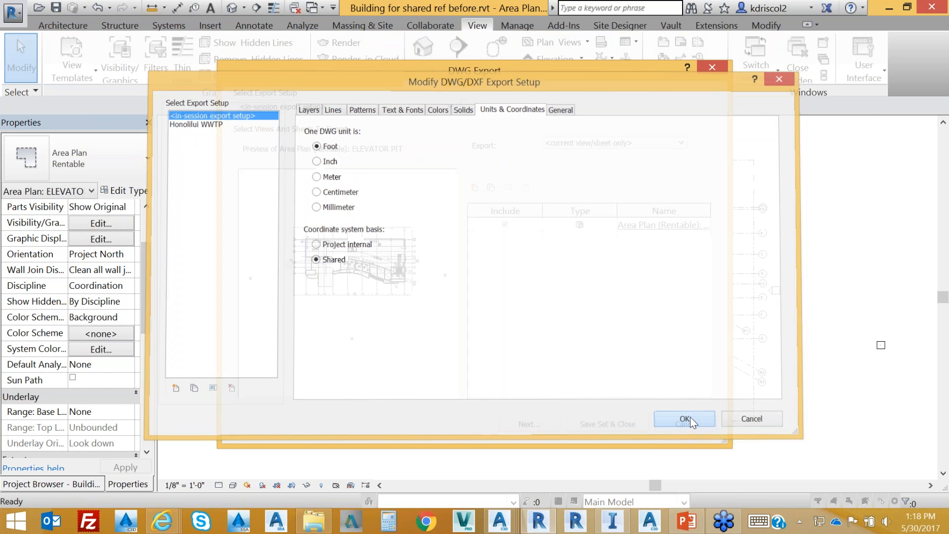
Step: Proceed to saving the DWG export and add the prefix Webcast to the front of its file name
click(539, 429)
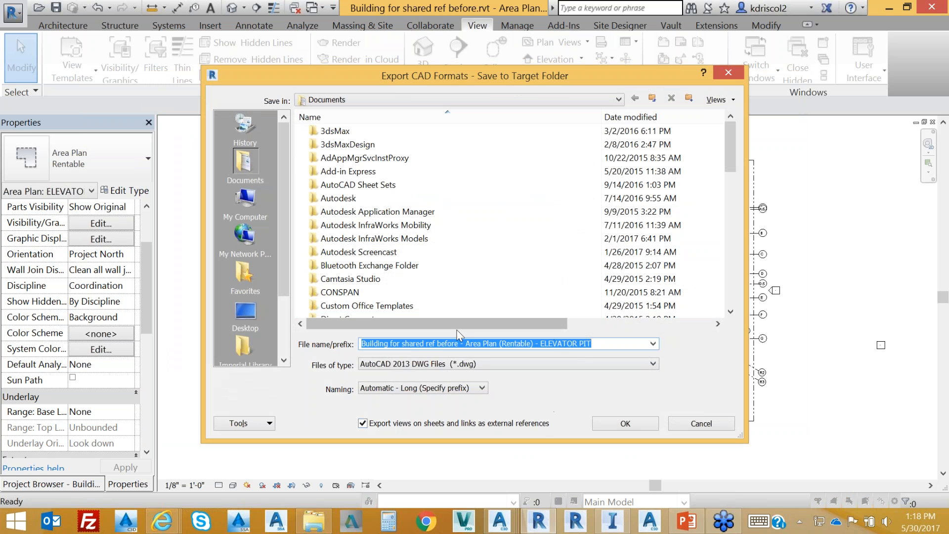
click(367, 343)
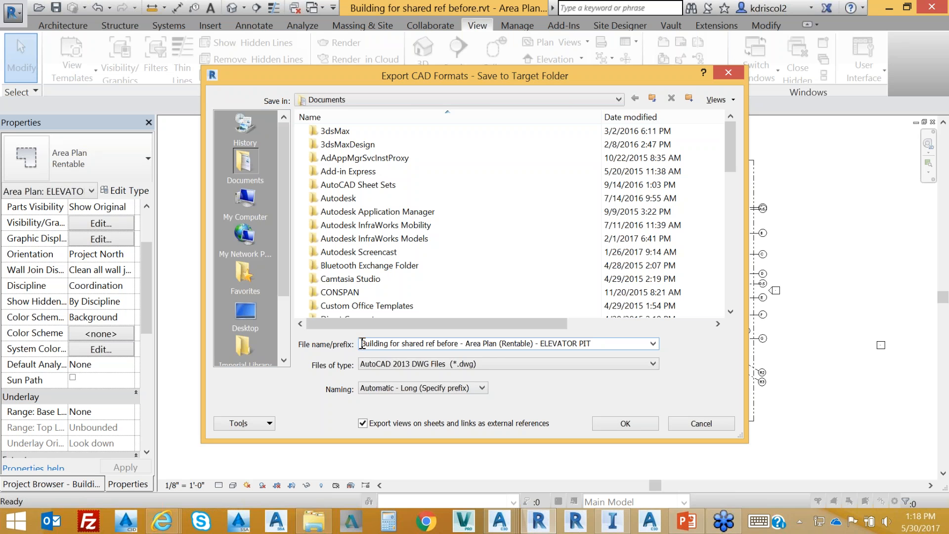
text(Webcas)
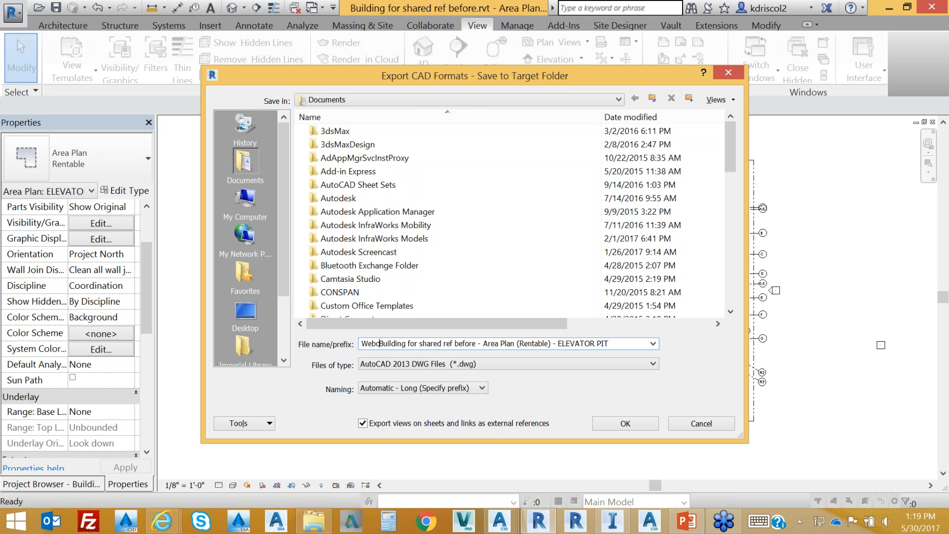
text(ta)
key(BackSpace)
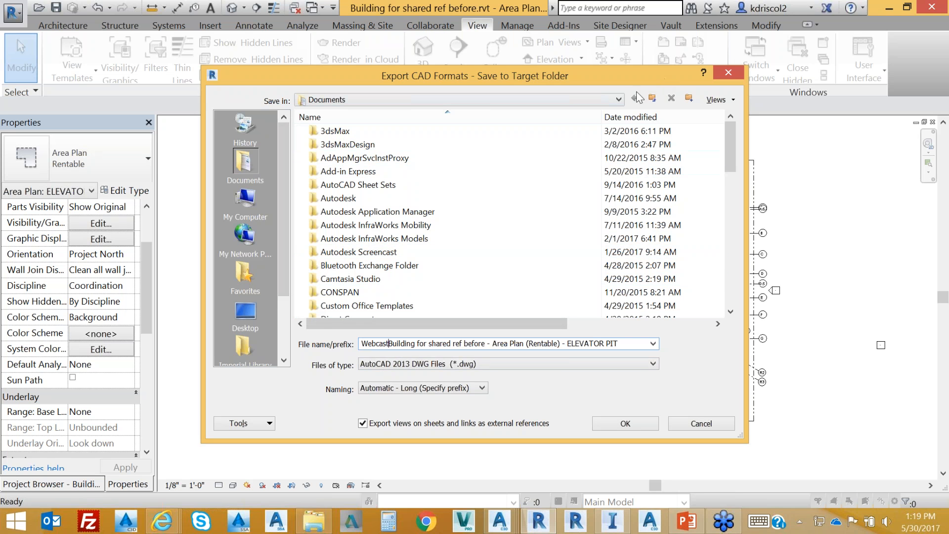
Step: Export the area plan as an AutoCAD 2013 DWG into the Connected Workflows folder on the C: drive
click(618, 100)
click(386, 133)
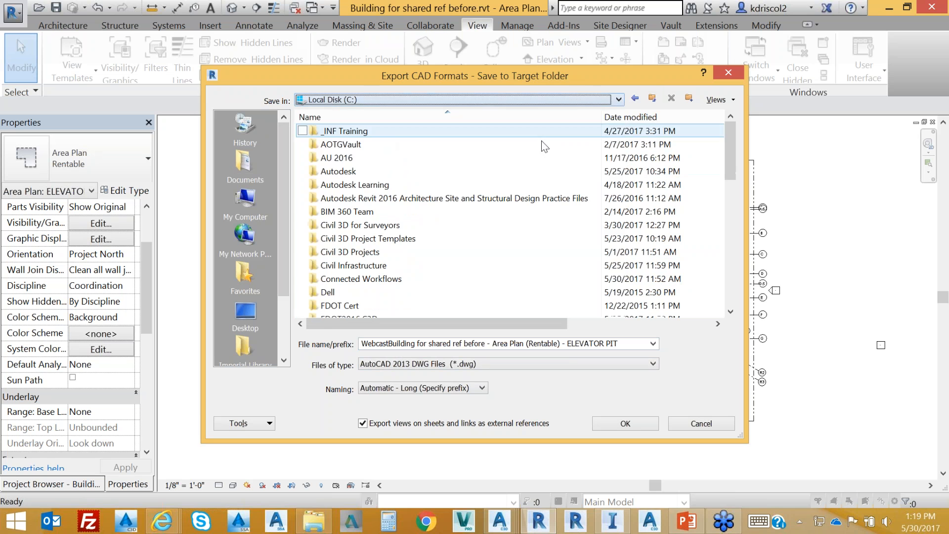
click(364, 238)
double_click(363, 278)
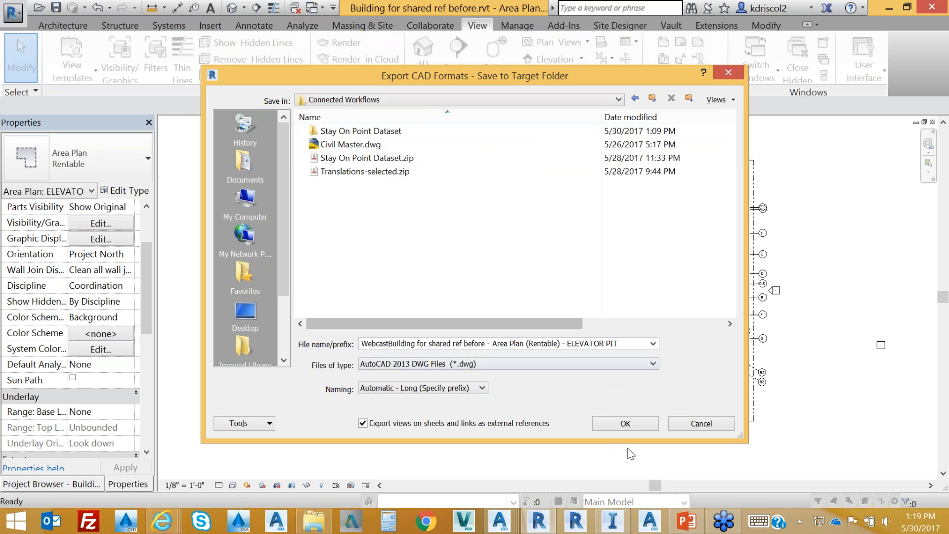
click(626, 423)
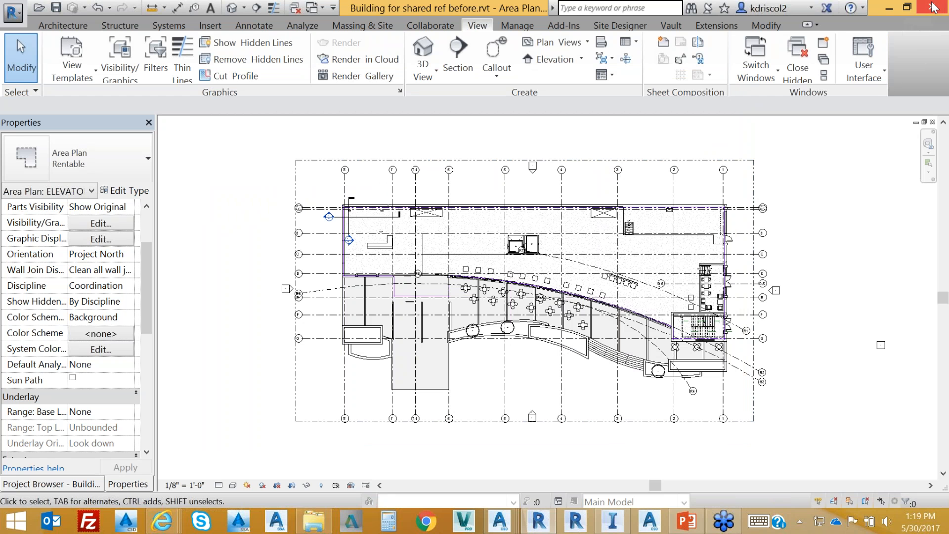
Step: Switch to the Site drawing in Civil 3D and start the external references command
click(889, 10)
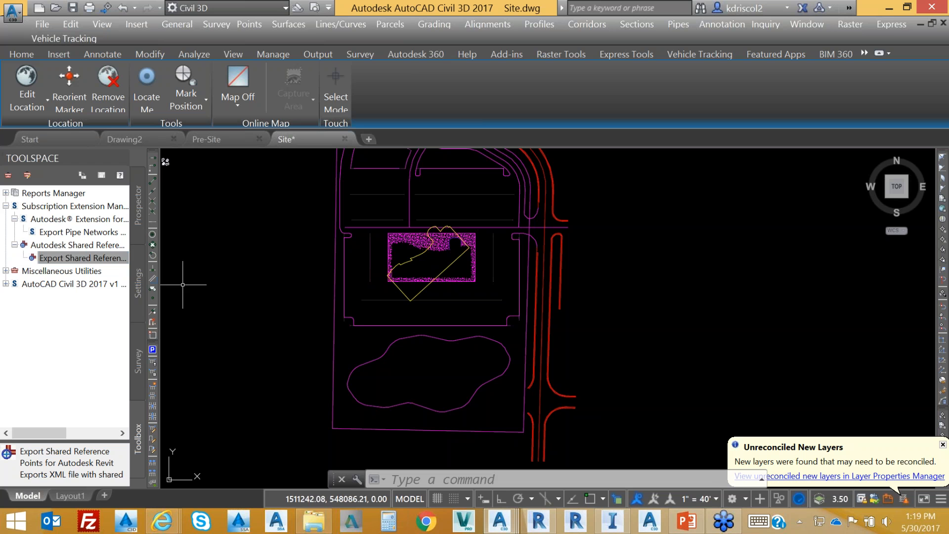
text(X)
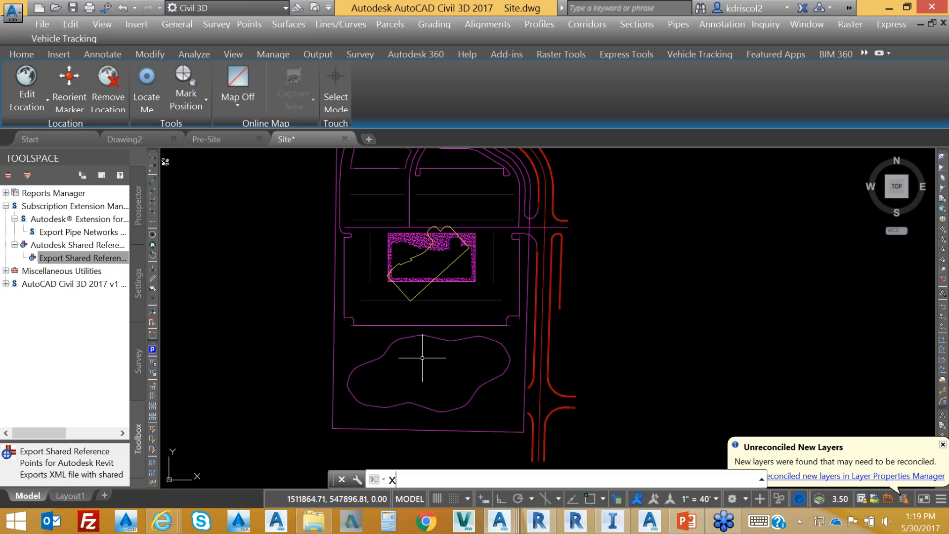
Step: Open the external references manager and detach the unreferenced Building drawing from the site
key(Return)
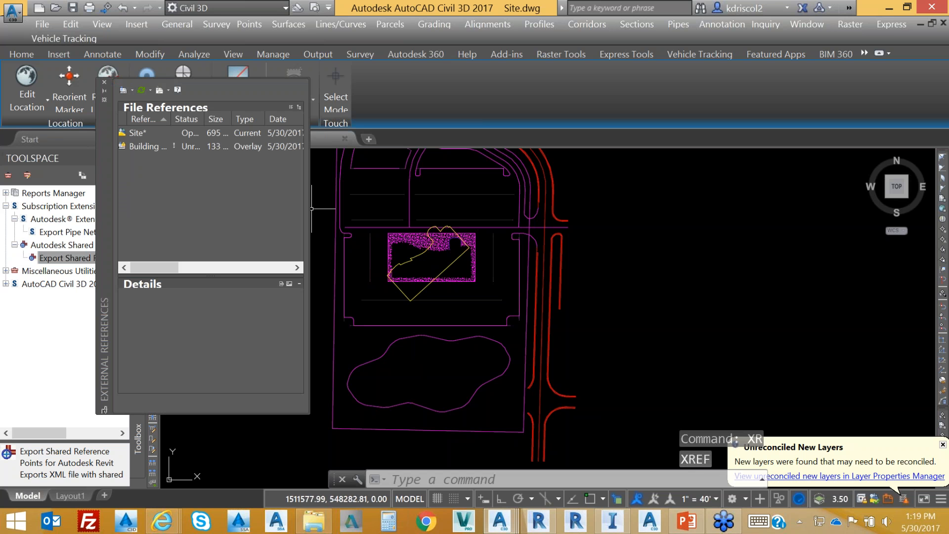
click(153, 146)
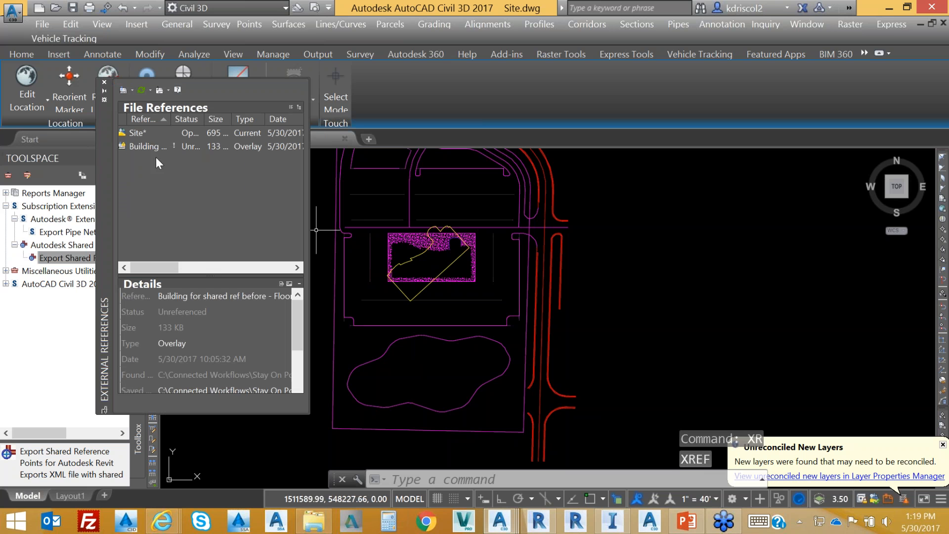
right_click(153, 146)
click(197, 214)
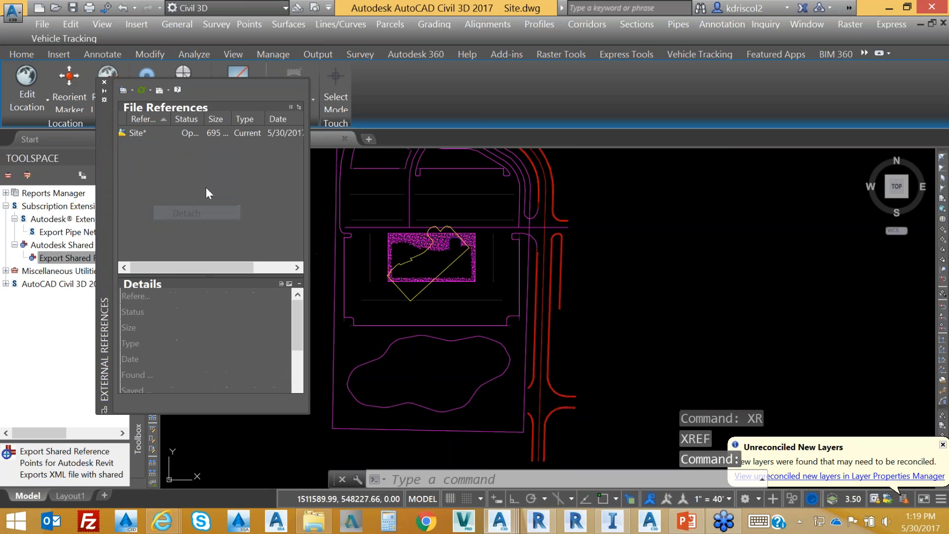
Step: Attach "WebcastBuilding for shared ref before - Area Plan (Rentable) - ELEVATOR PIT.dwg" from the Connected Workflows folder as an overlay at 0,0,0, scale 1.00
click(132, 93)
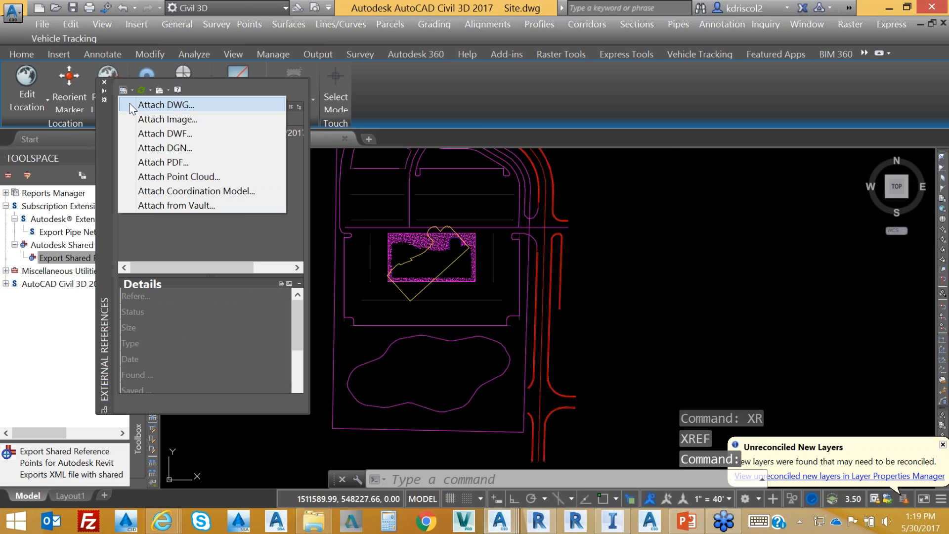
click(168, 104)
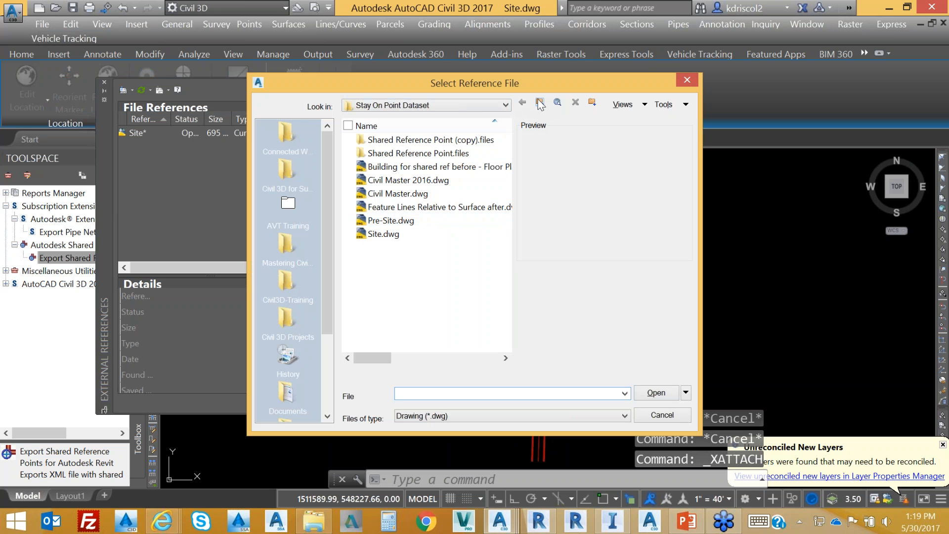
click(539, 103)
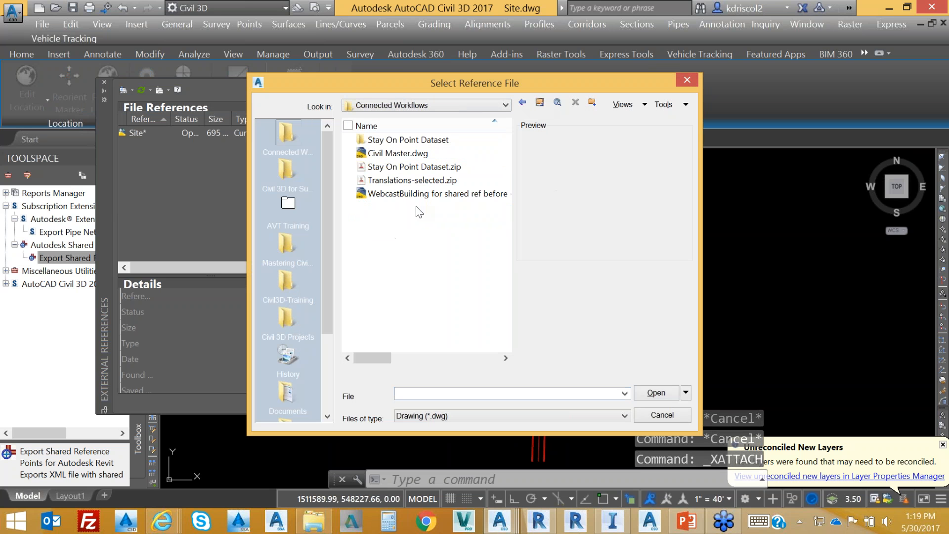
click(420, 194)
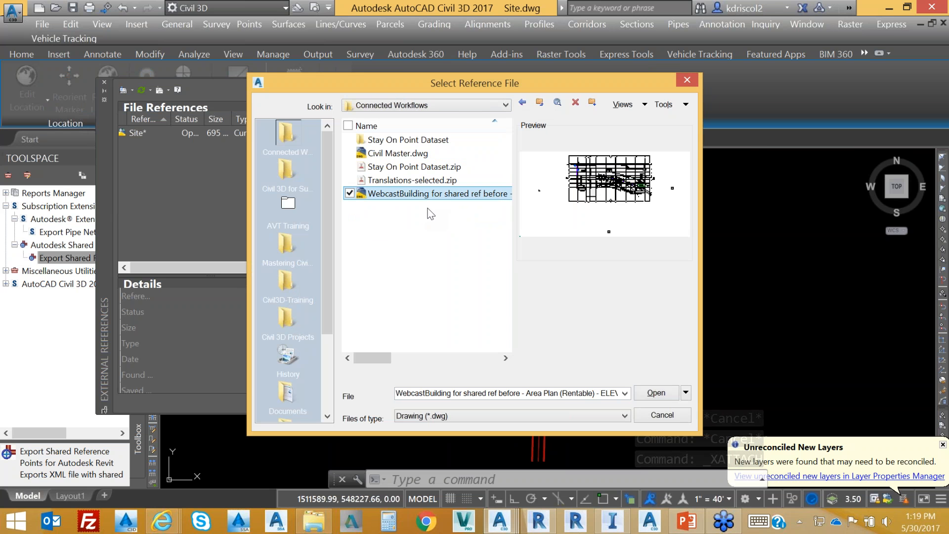
click(659, 394)
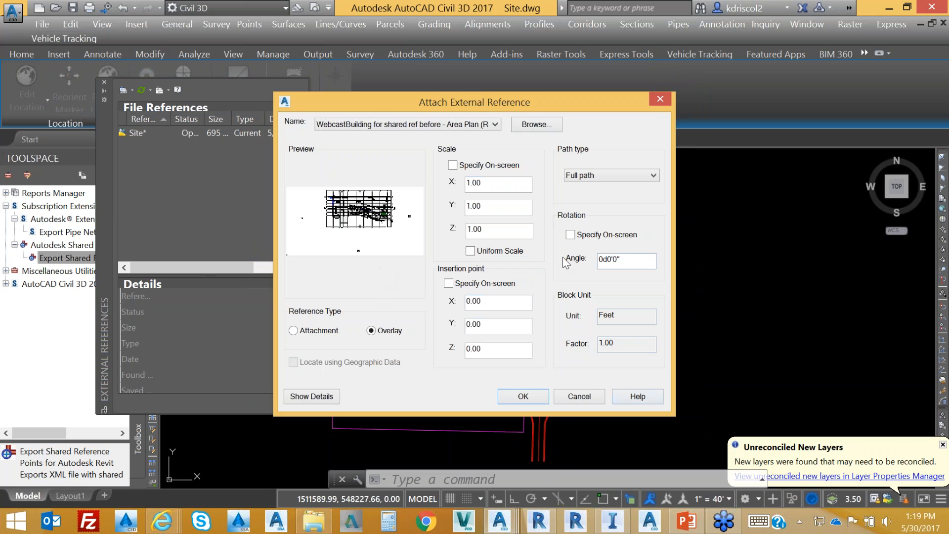
click(523, 397)
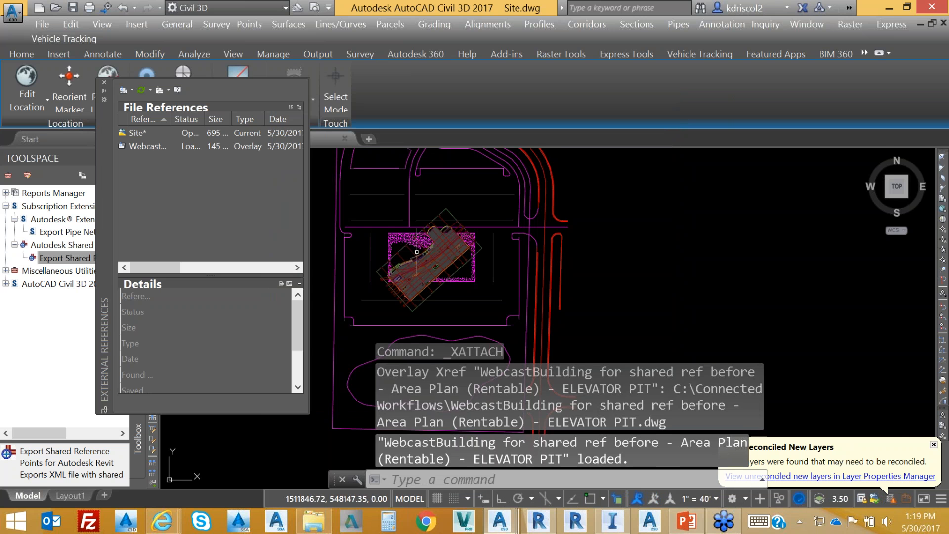
scroll(416, 255, up, 5)
scroll(596, 282, down, 6)
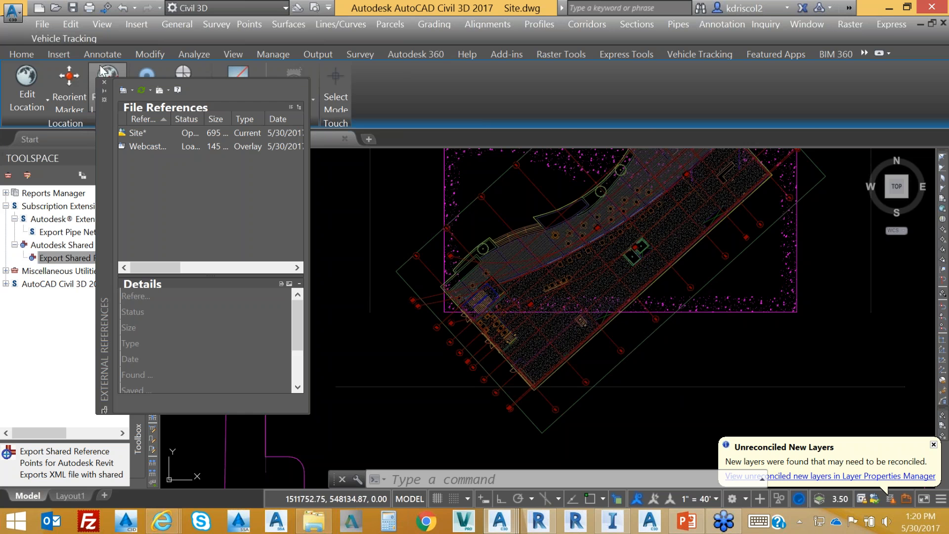
click(104, 82)
Step: Detach the WebcastBuilding overlay from the site drawing and close the external references manager
middle_drag(681, 246, 557, 429)
scroll(560, 383, down, 2)
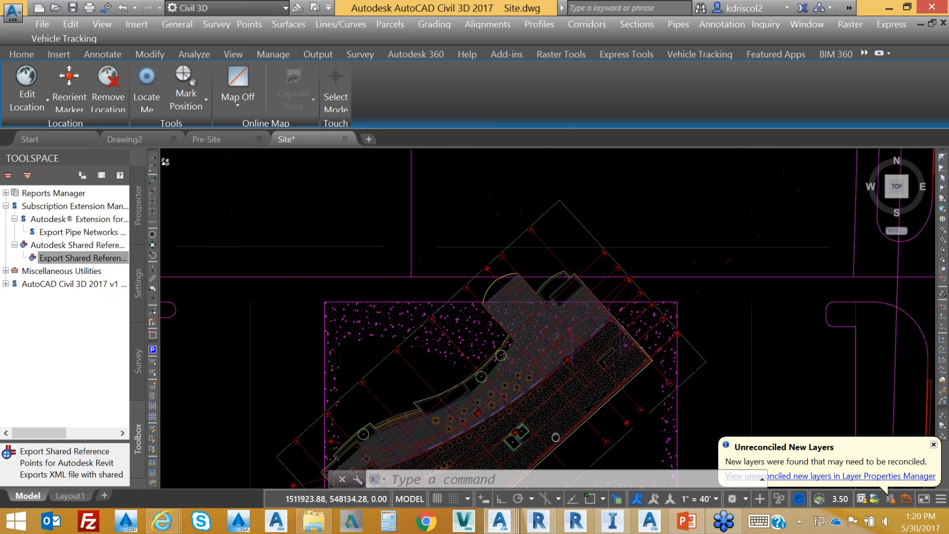
scroll(560, 384, up, 2)
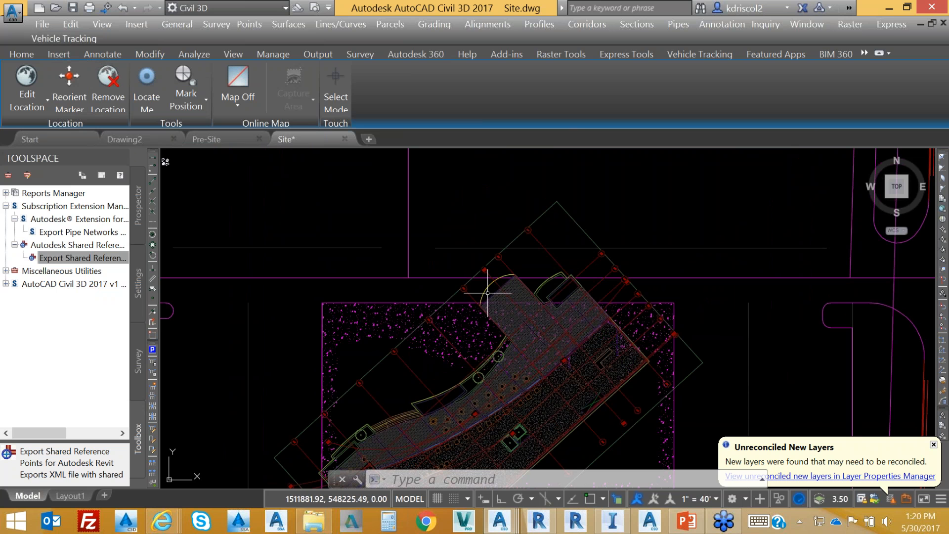
text(xr)
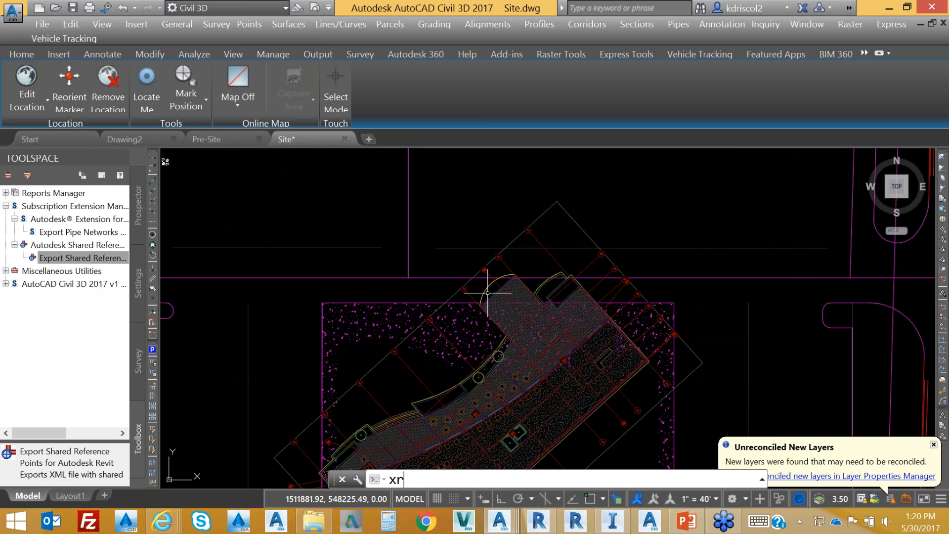
key(Return)
click(154, 147)
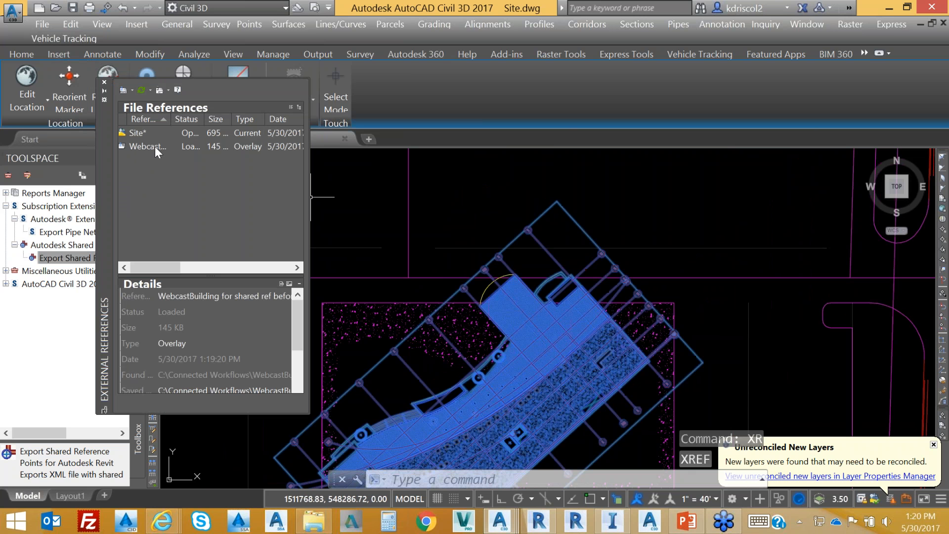
right_click(155, 147)
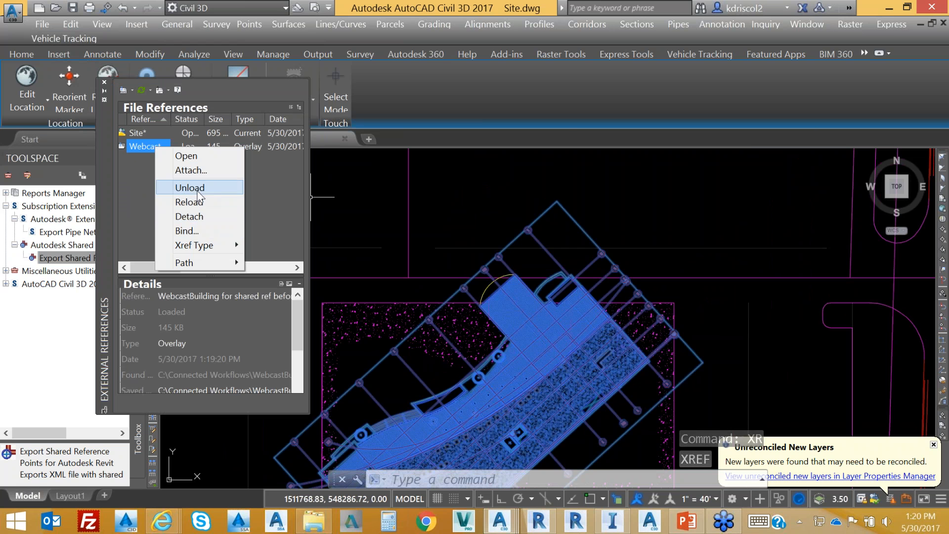
click(194, 216)
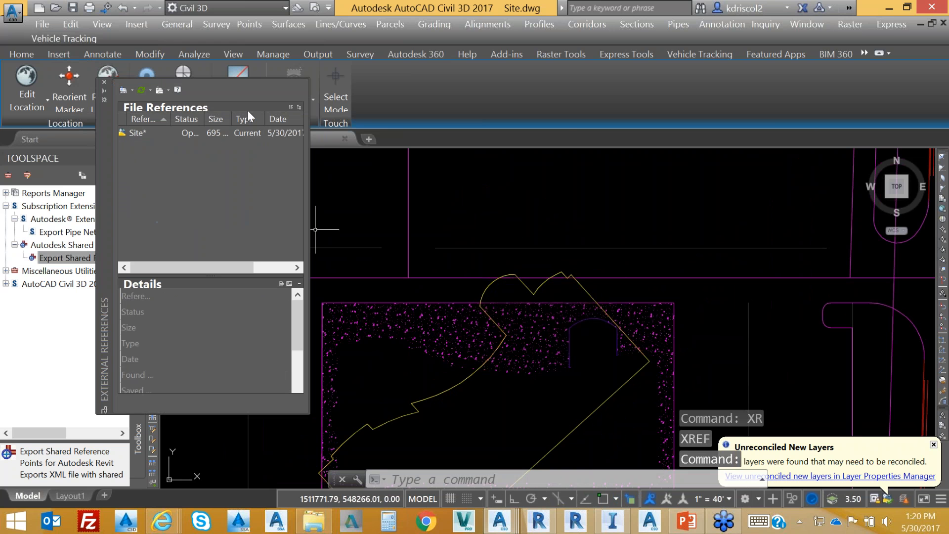
click(104, 82)
Step: Rotate the yellow building outline clockwise about a point inside it until it roughly lines up with the hatched rectangle
scroll(514, 356, down, 2)
middle_drag(514, 408, 504, 329)
text(ro)
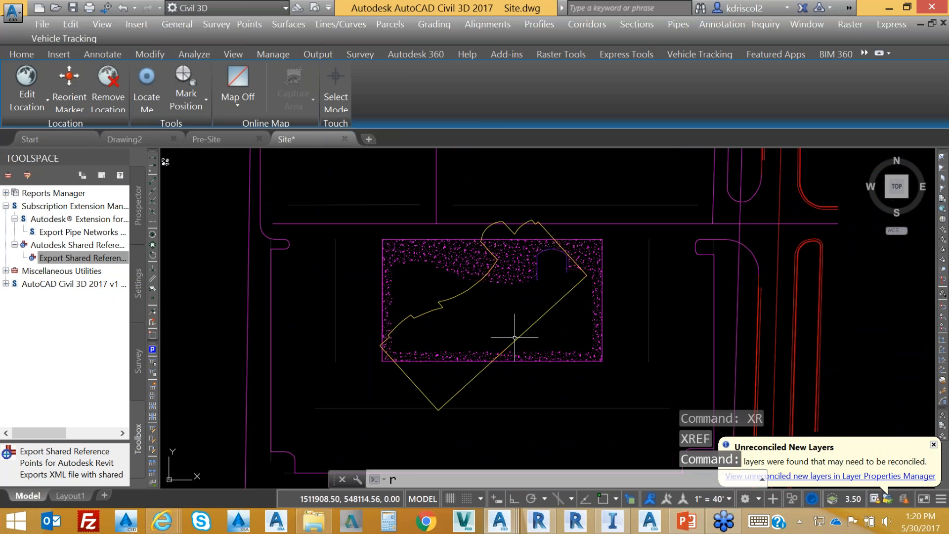
key(Return)
click(526, 332)
key(Return)
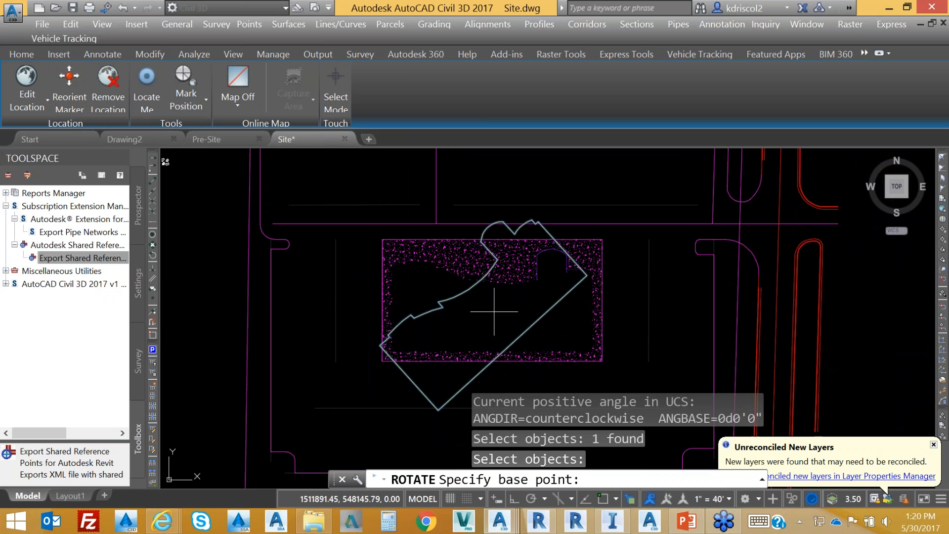
click(492, 310)
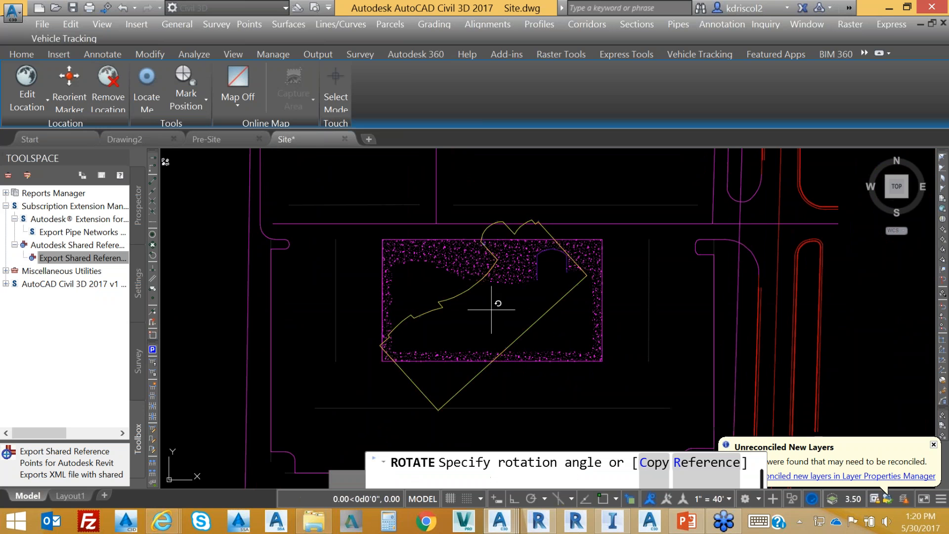
click(539, 352)
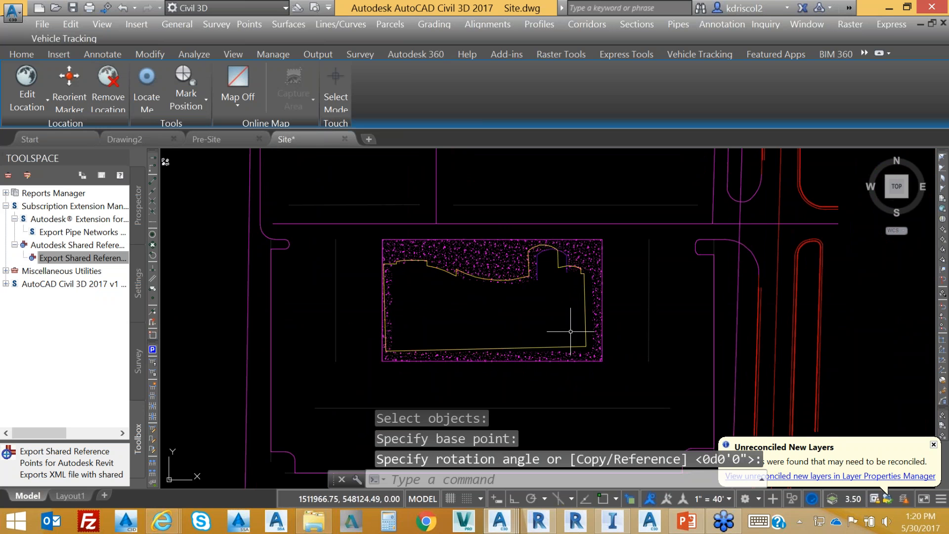
Step: Move the building outline slightly right and down so it sits inside the hatched rectangle
text(m)
key(Return)
click(585, 338)
key(Return)
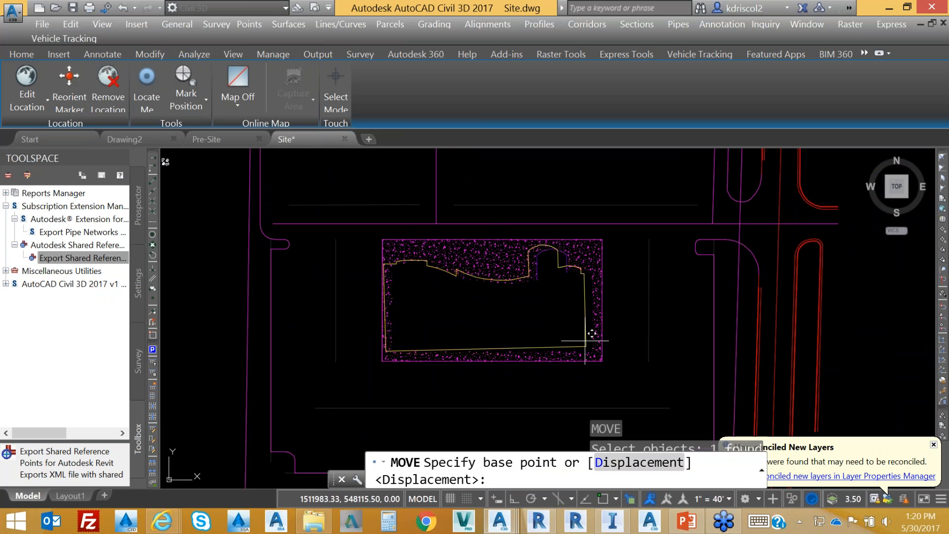
click(589, 335)
click(591, 346)
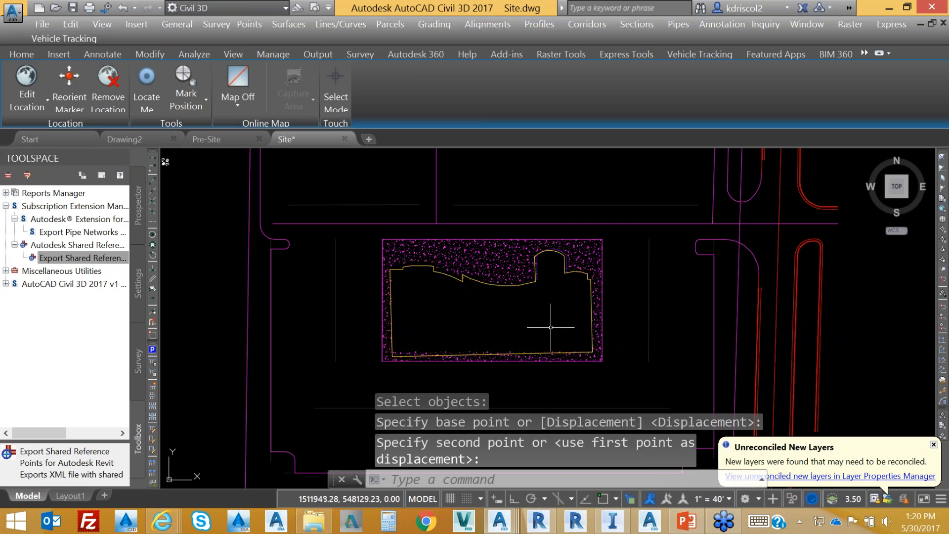
Step: Rotate the building outline about its lower-right corner so its bottom edge runs parallel to the hatched rectangle
text(ro)
key(Return)
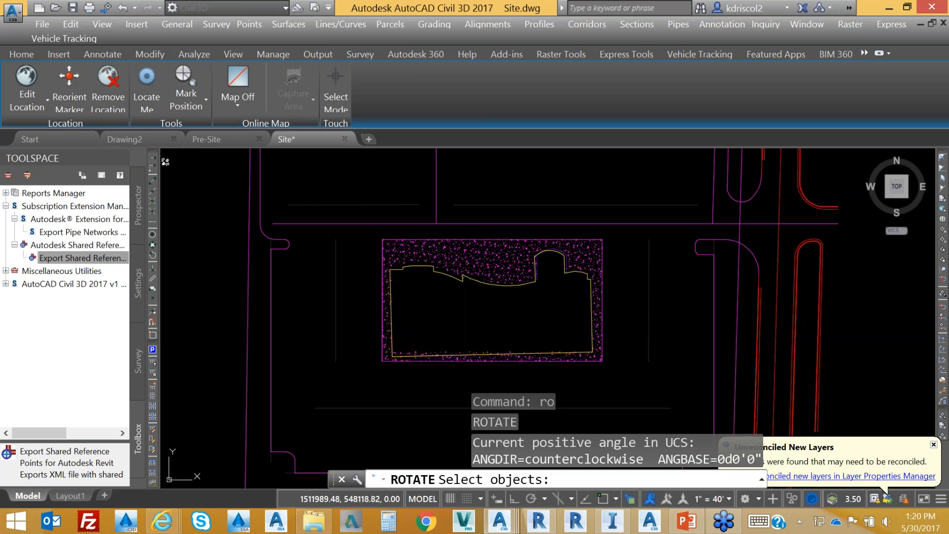
click(590, 338)
key(Return)
click(593, 351)
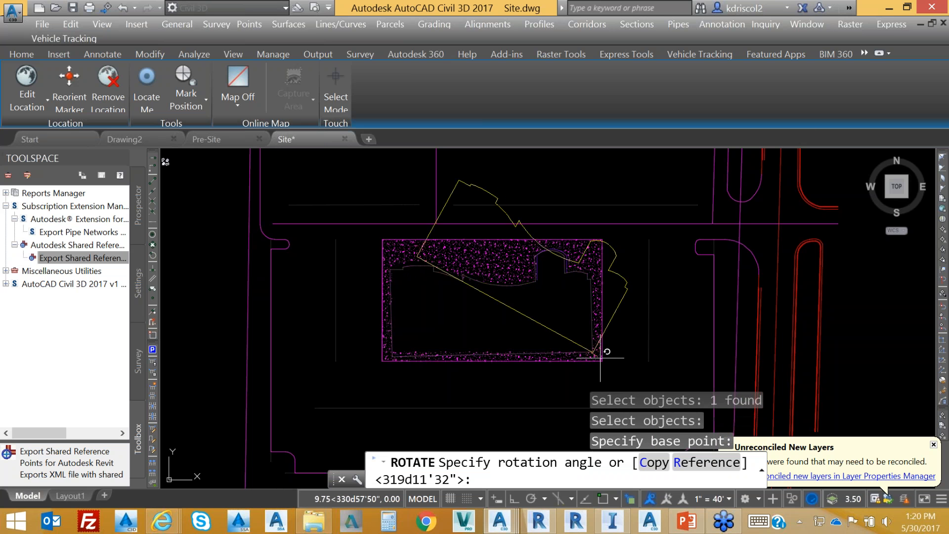
click(654, 353)
scroll(516, 201, down, 2)
scroll(516, 201, down, 2)
Step: Start a new Vehicle Tracking parking row and accept the drawing settings with feet as the drawing unit
click(38, 54)
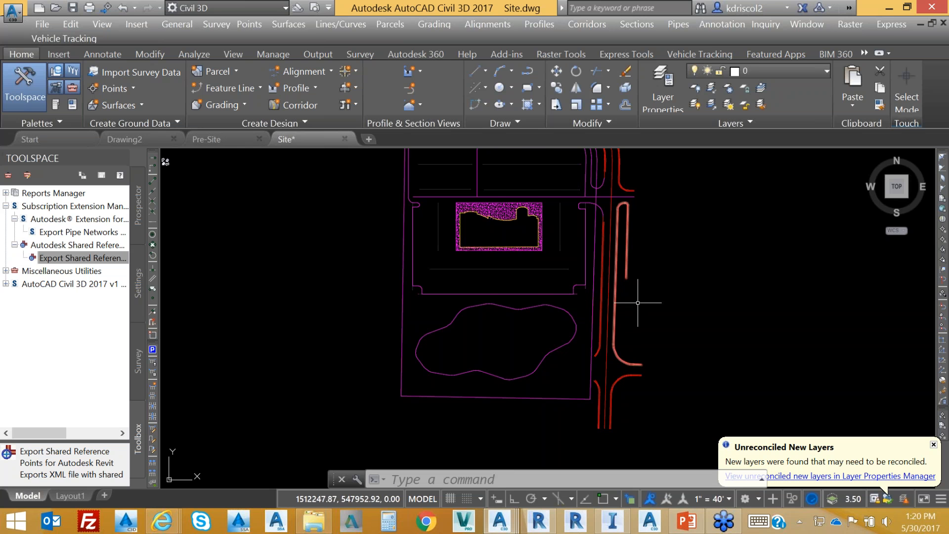
scroll(637, 303, down, 2)
middle_drag(582, 233, 534, 298)
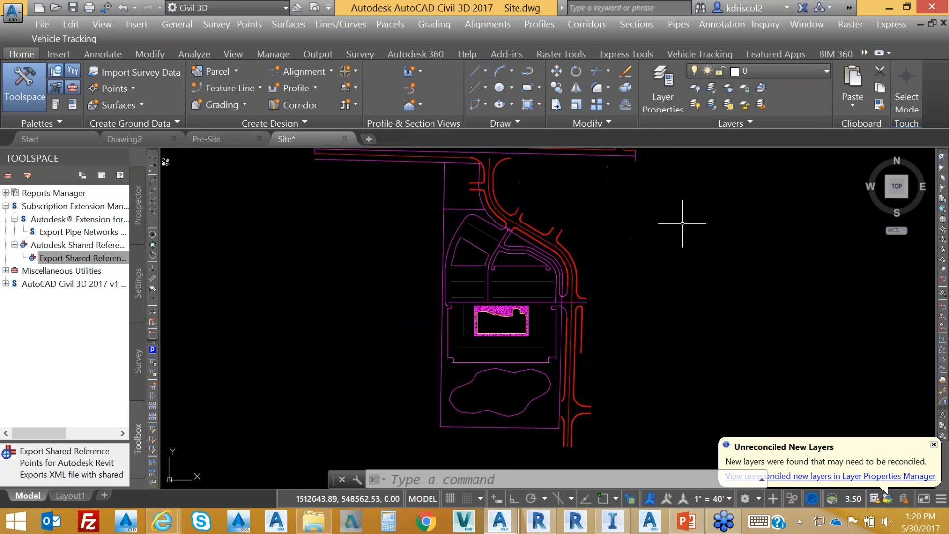
click(719, 53)
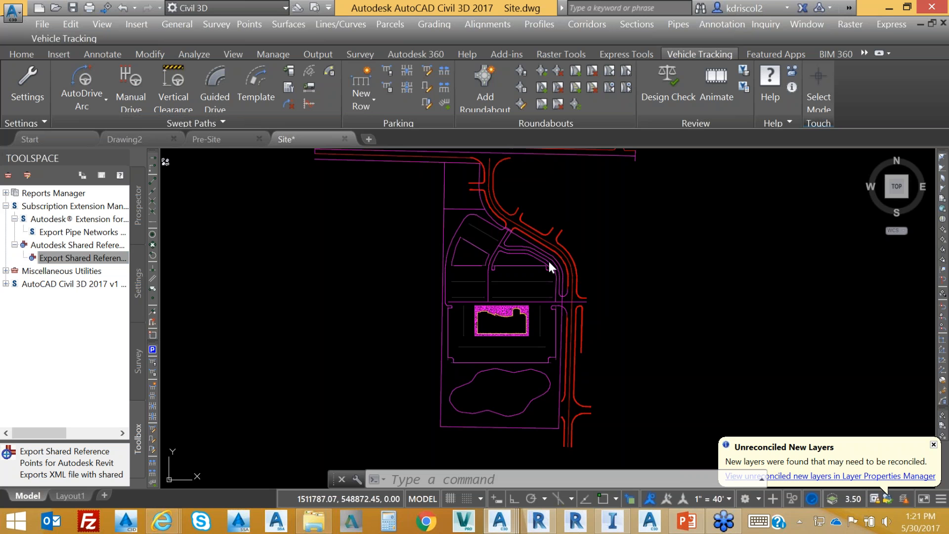
click(581, 252)
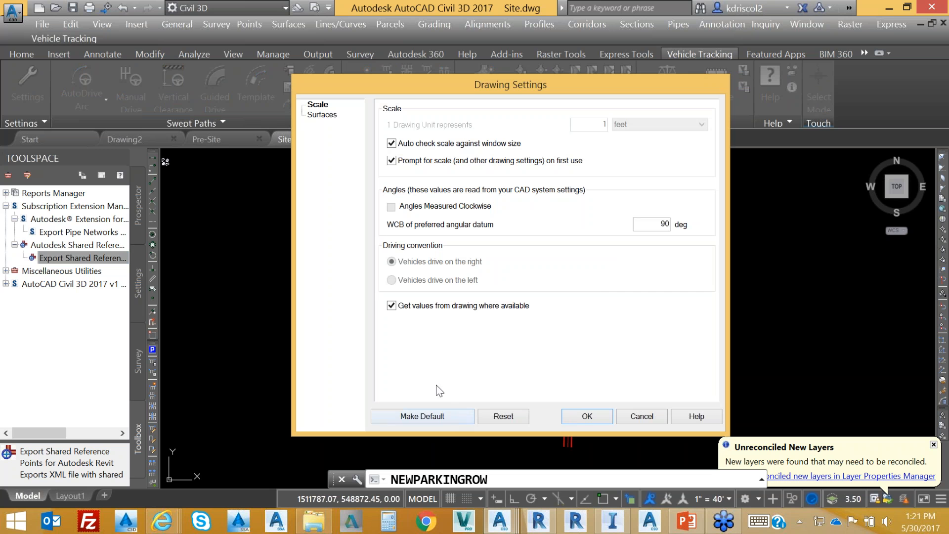
click(585, 416)
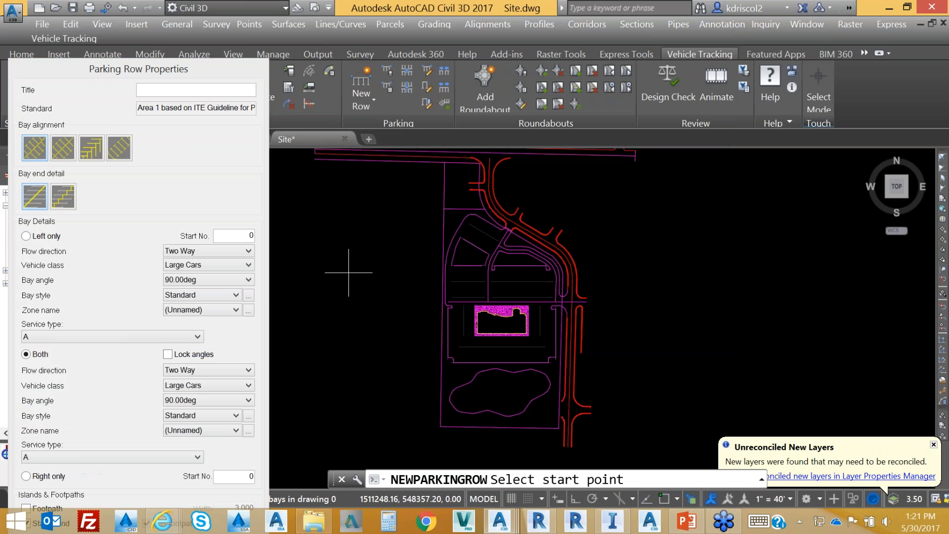
Step: Turn on object snap and place a one-sided row of 90-degree large-car bays along the parking lot's bottom edge, facing the building
scroll(472, 391, up, 4)
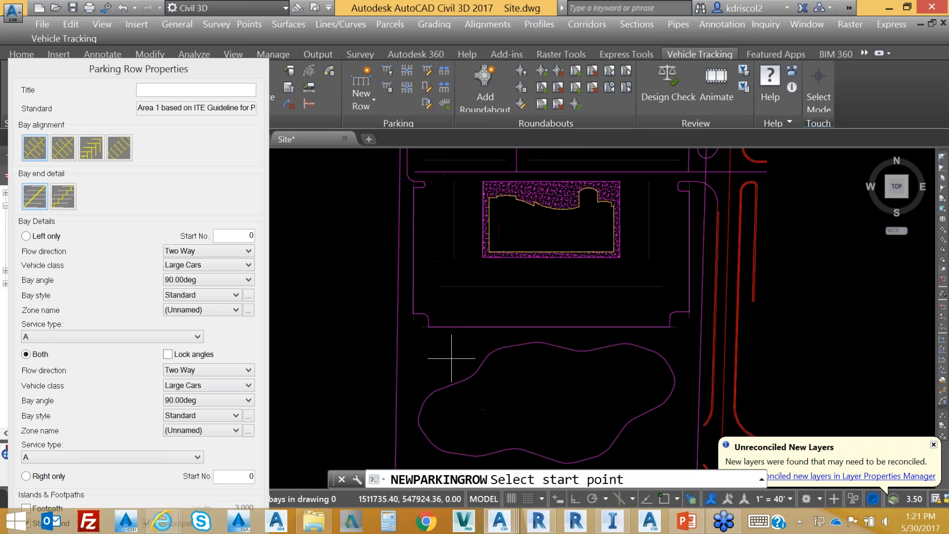
click(665, 499)
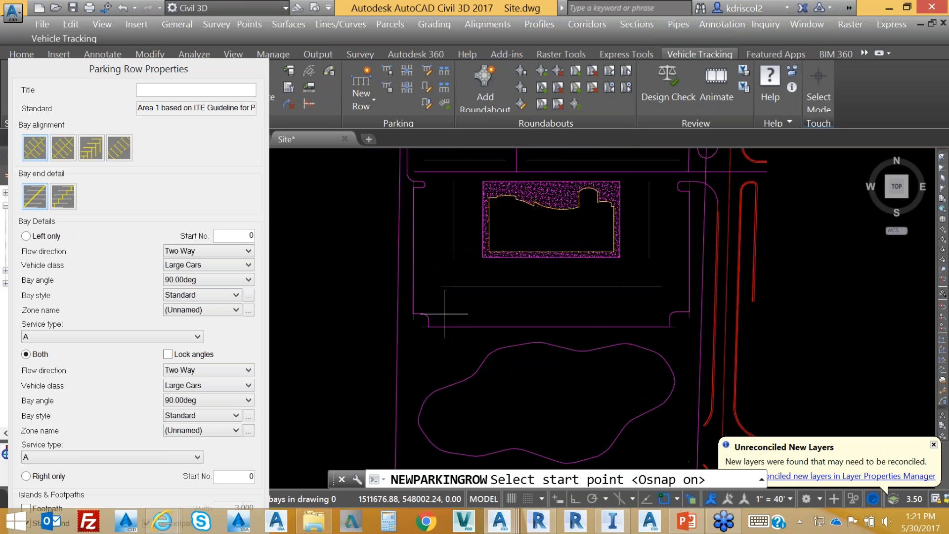
click(421, 327)
click(676, 327)
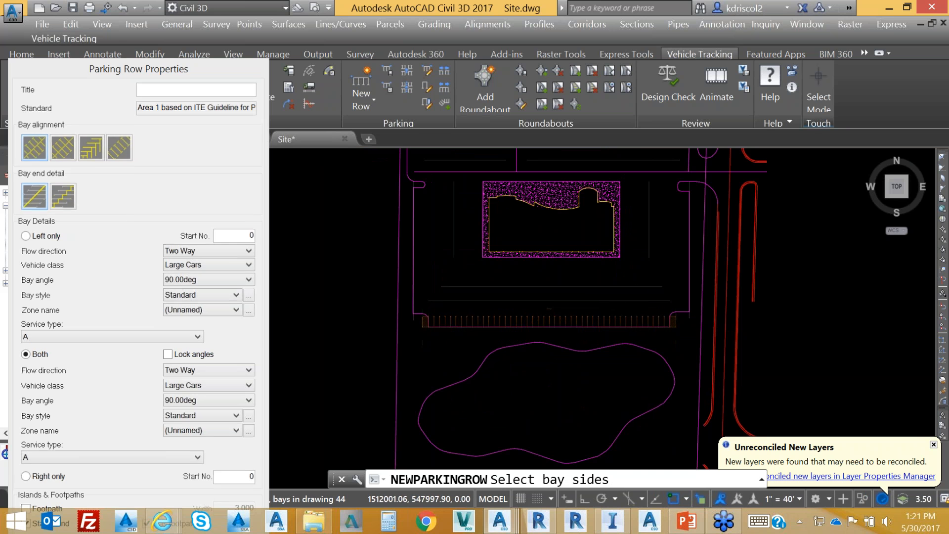
key(Return)
right_click(333, 277)
click(341, 282)
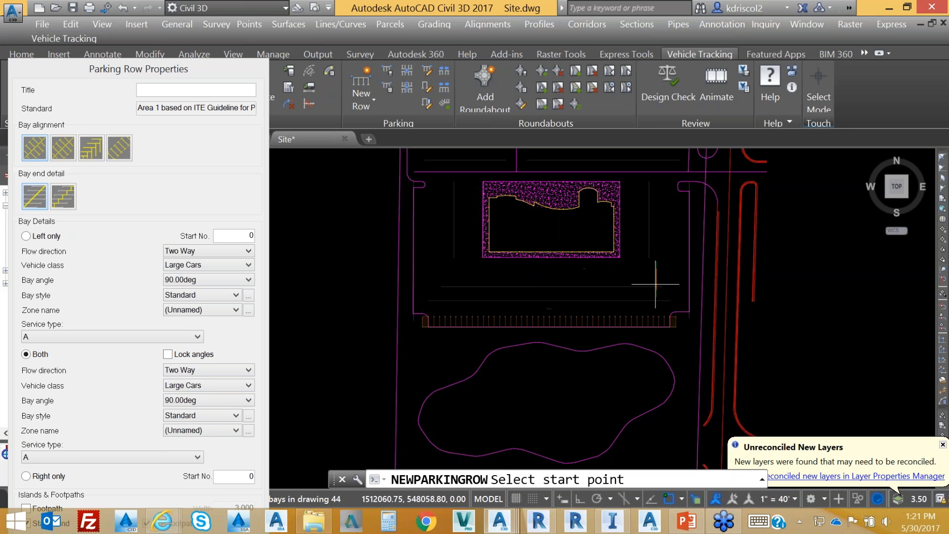
Step: Place a double-sided row of 90-degree large-car bays along the guideline between the building and the bottom parking row
click(441, 286)
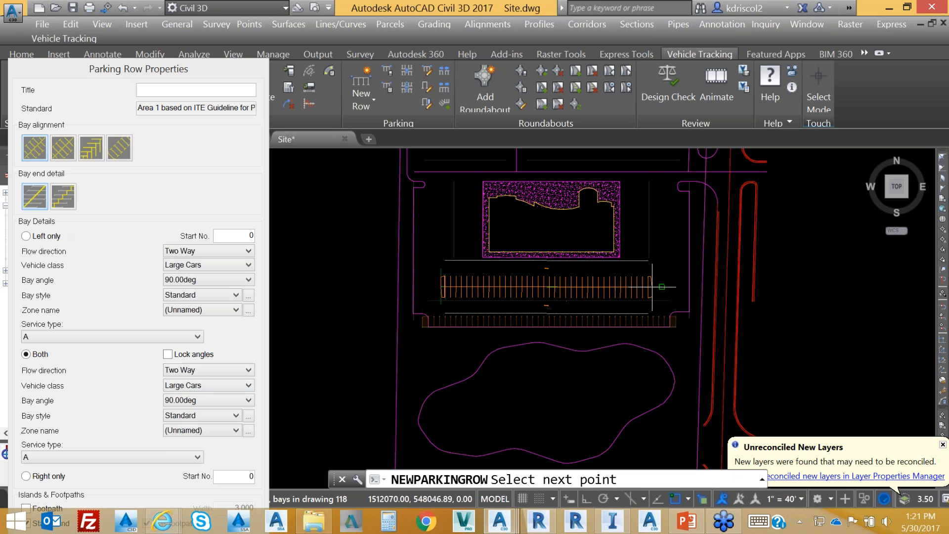
click(634, 286)
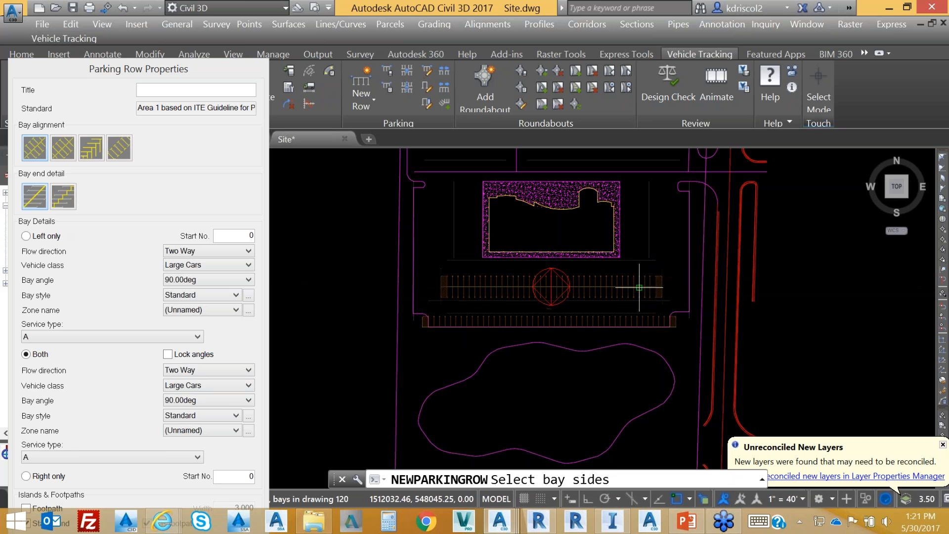
click(627, 286)
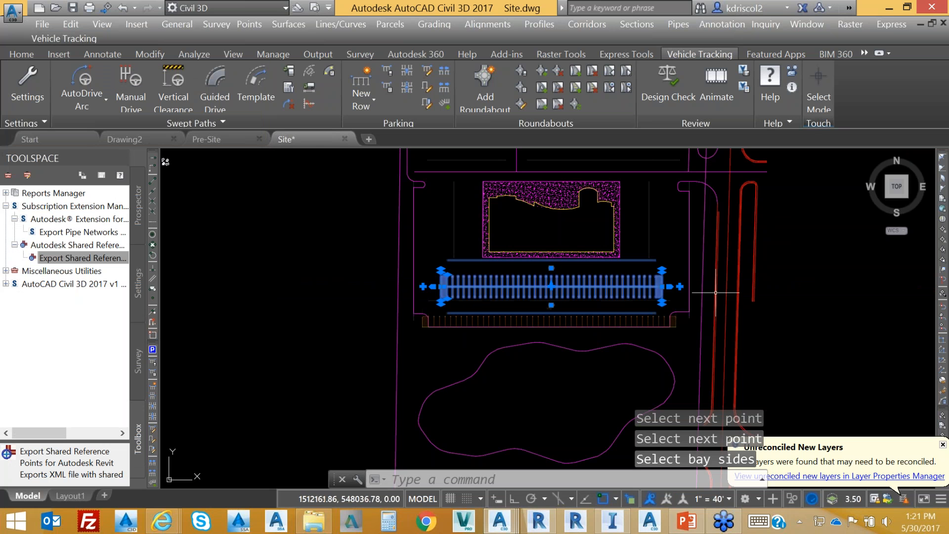
Step: Add a one-sided row of 90-degree large-car bays along the parking lot's left edge, with the bays facing the building
right_click(450, 227)
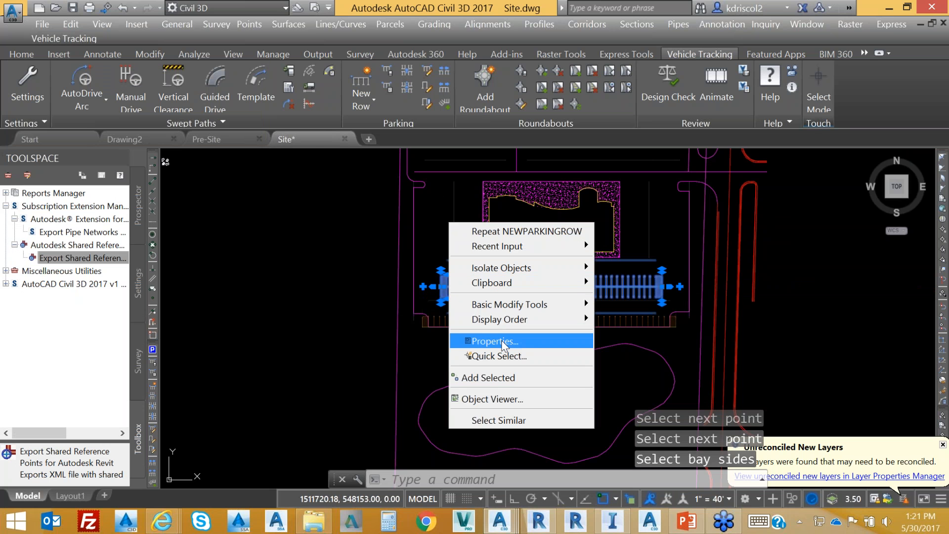
click(514, 231)
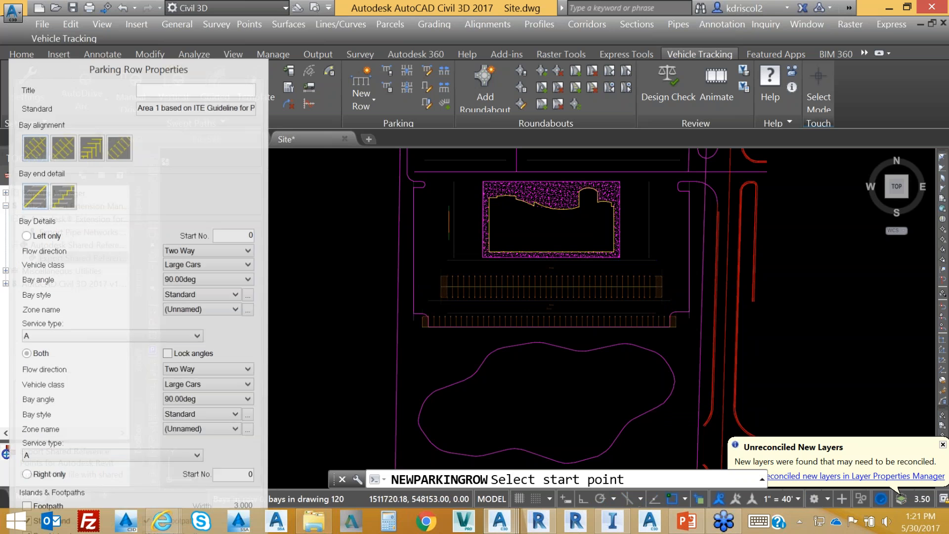
click(413, 313)
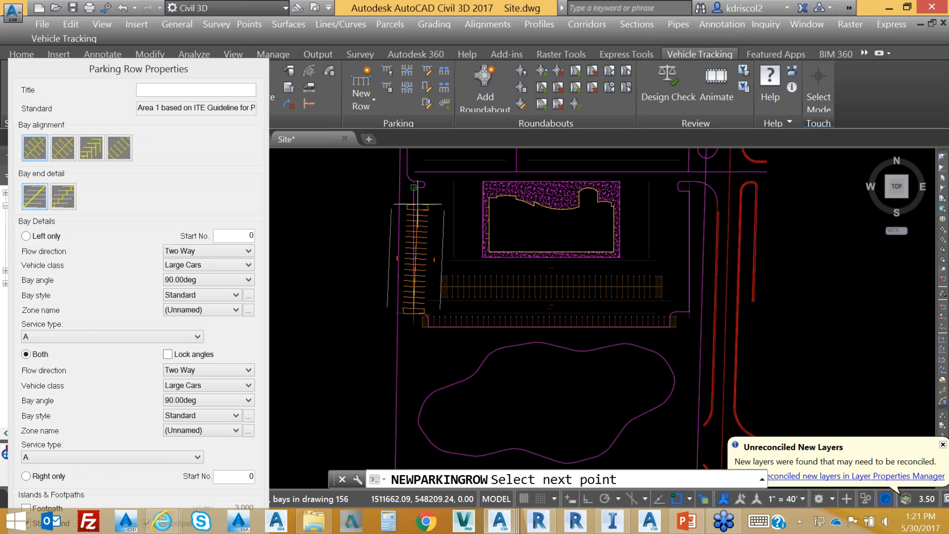
click(413, 182)
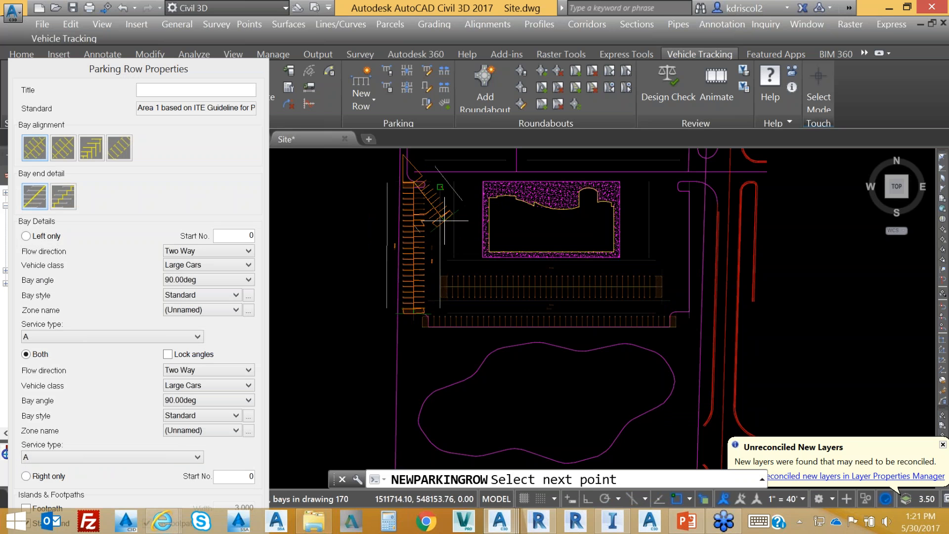
key(Return)
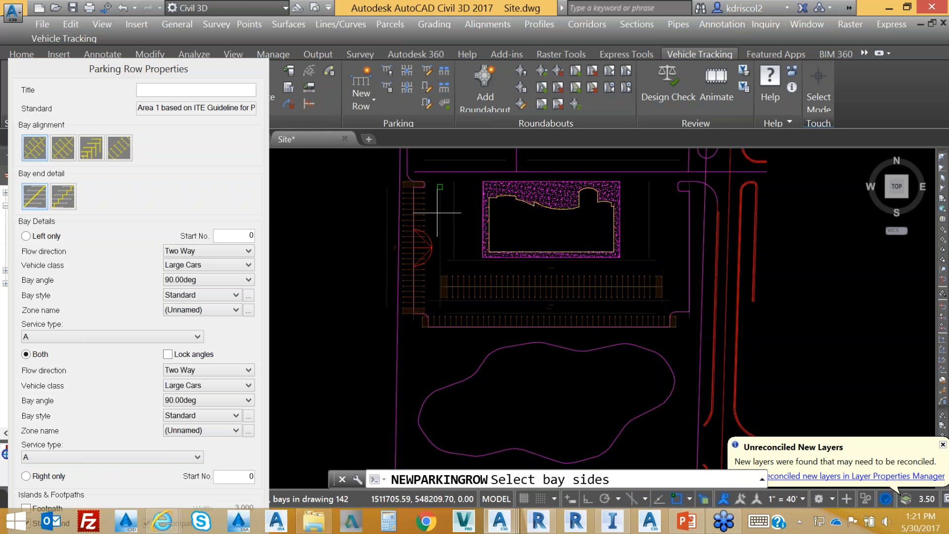
click(437, 213)
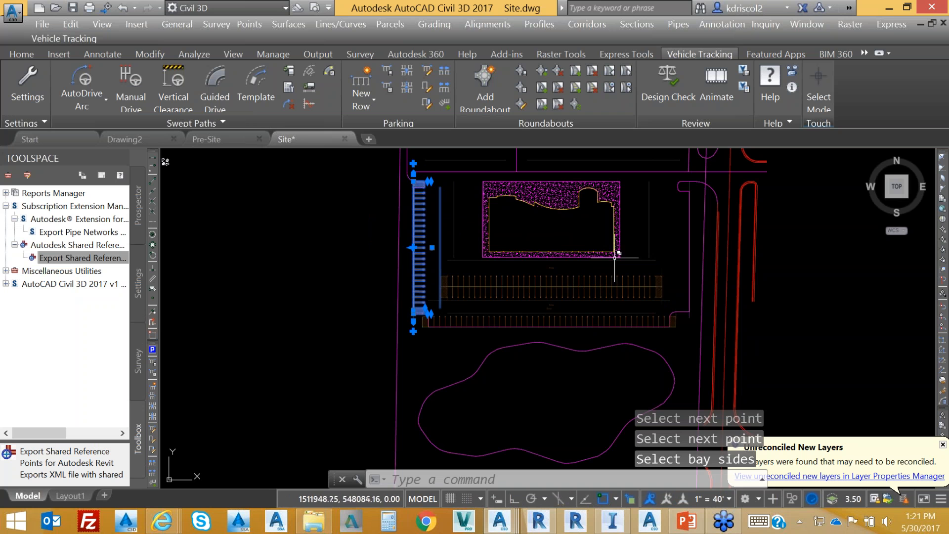
Step: Add a double-sided parking row along the vertical guideline to the right of the building, spanning the hatched rectangle's height
right_click(669, 239)
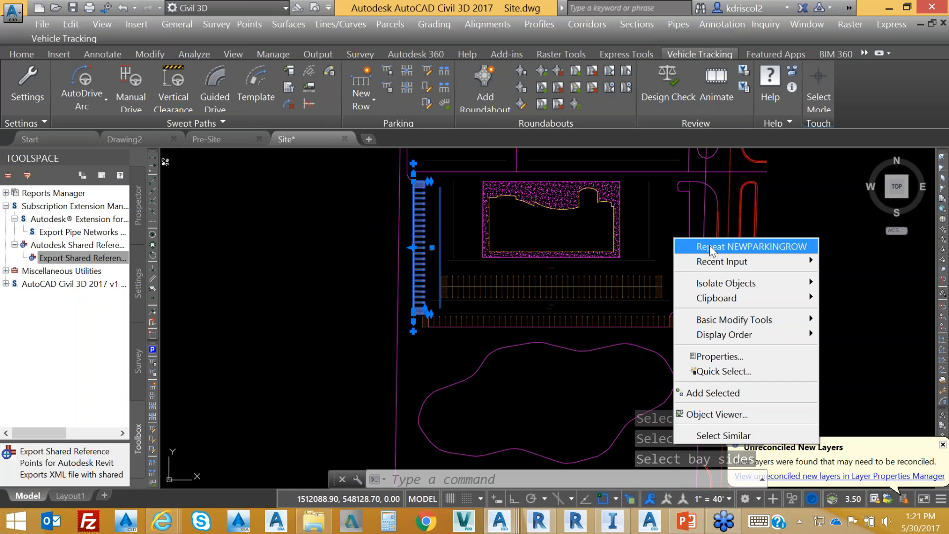
click(662, 243)
click(649, 258)
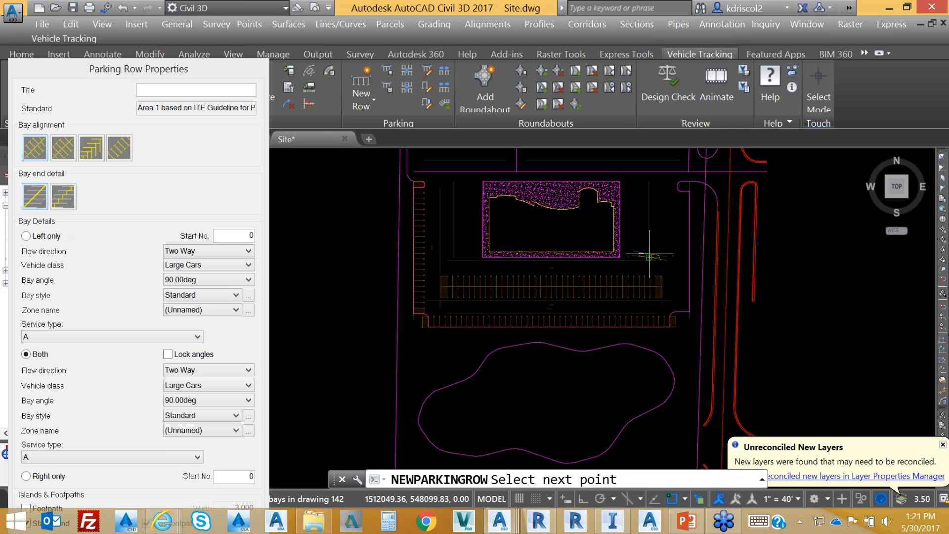
click(649, 182)
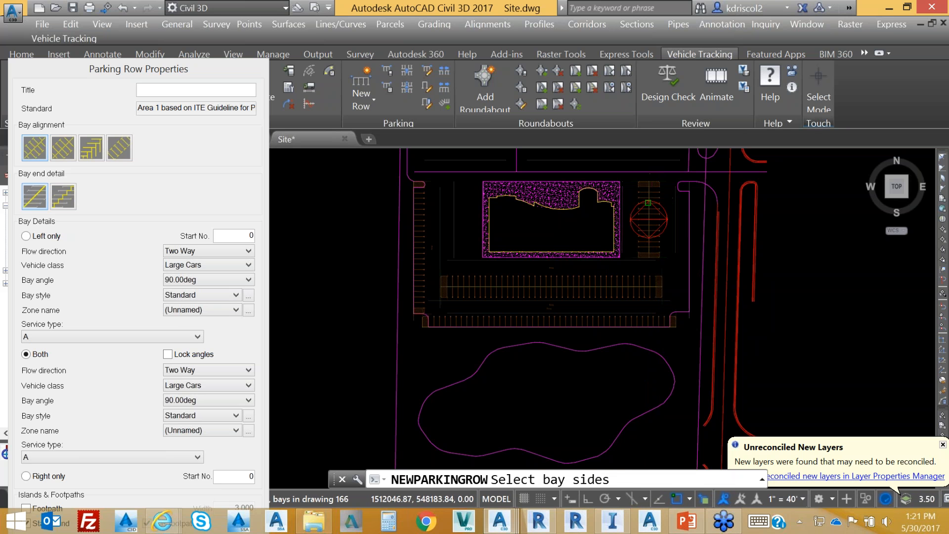
click(648, 203)
Step: Add a matching double-sided parking row along the vertical guideline to the left of the building
right_click(449, 247)
click(526, 255)
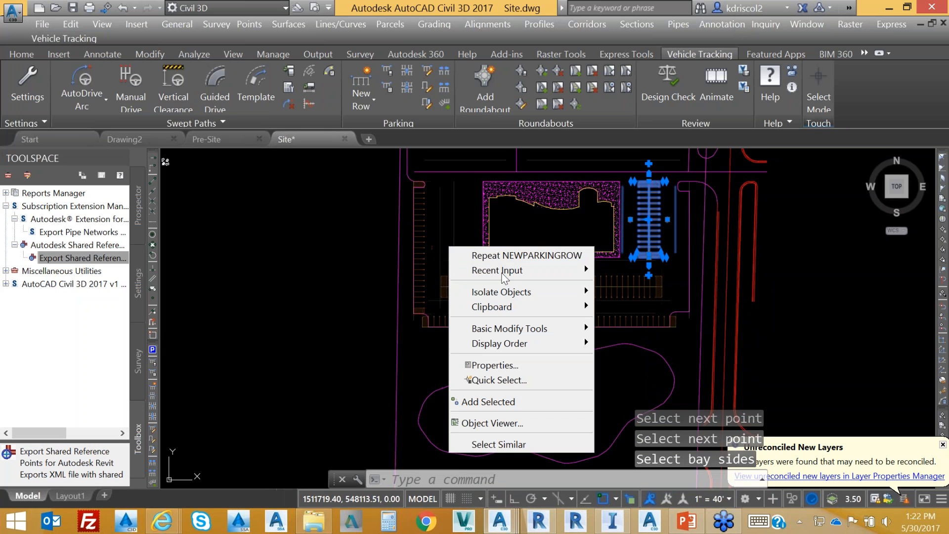
click(454, 256)
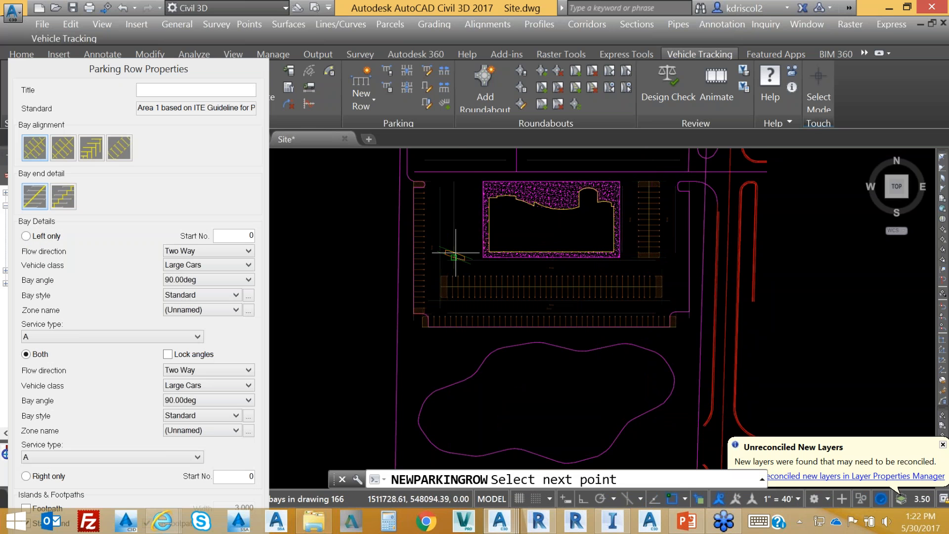
click(454, 182)
click(454, 186)
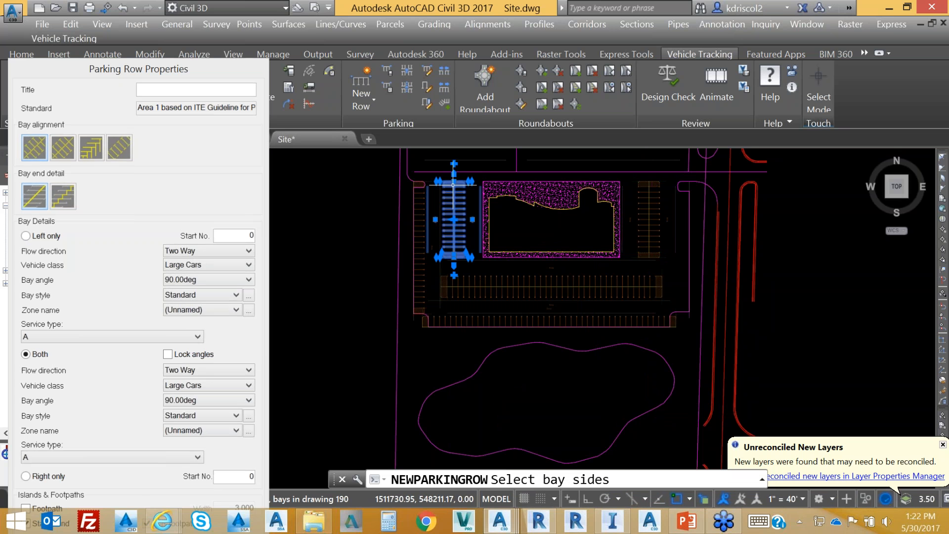
Step: Place a one-sided parking row along the lower guideline of the right-hand lot above the building, with bays on the upper side
middle_drag(575, 227, 530, 390)
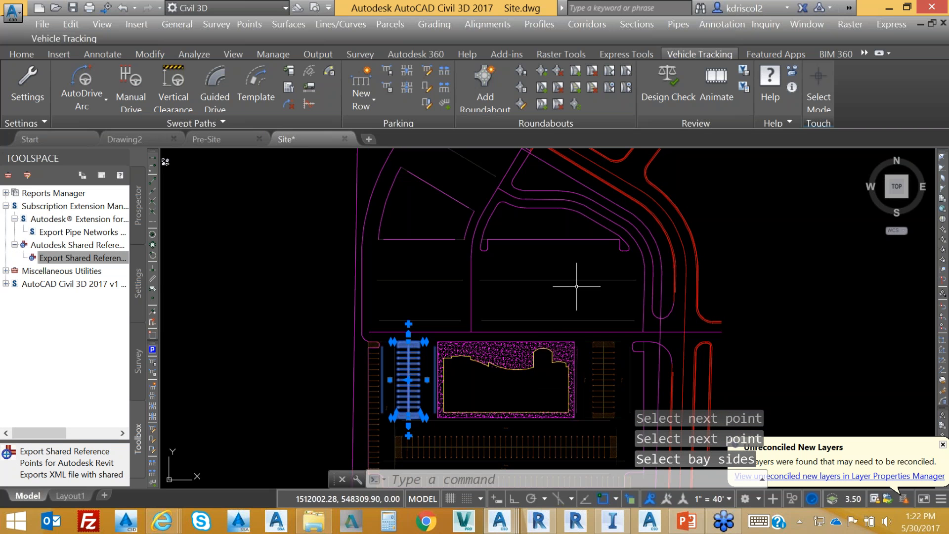
right_click(577, 285)
click(635, 296)
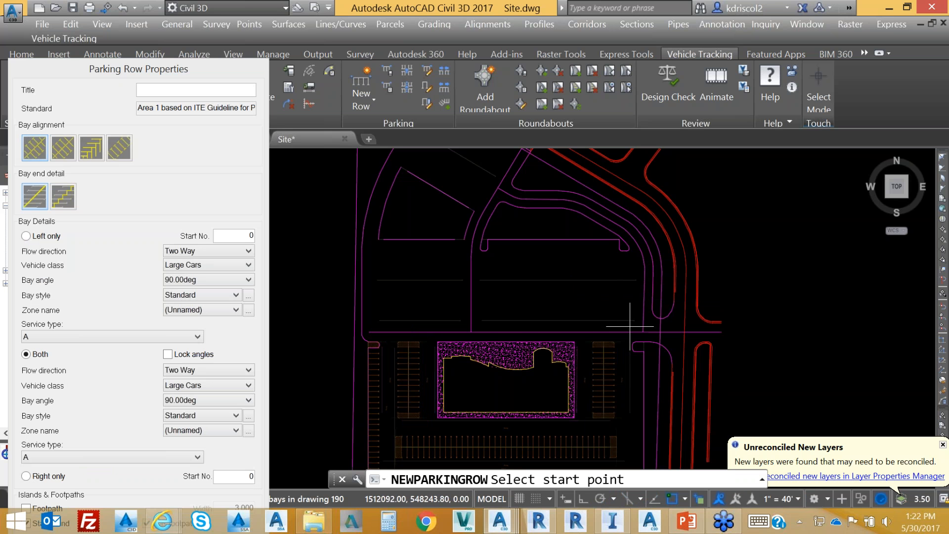
click(482, 320)
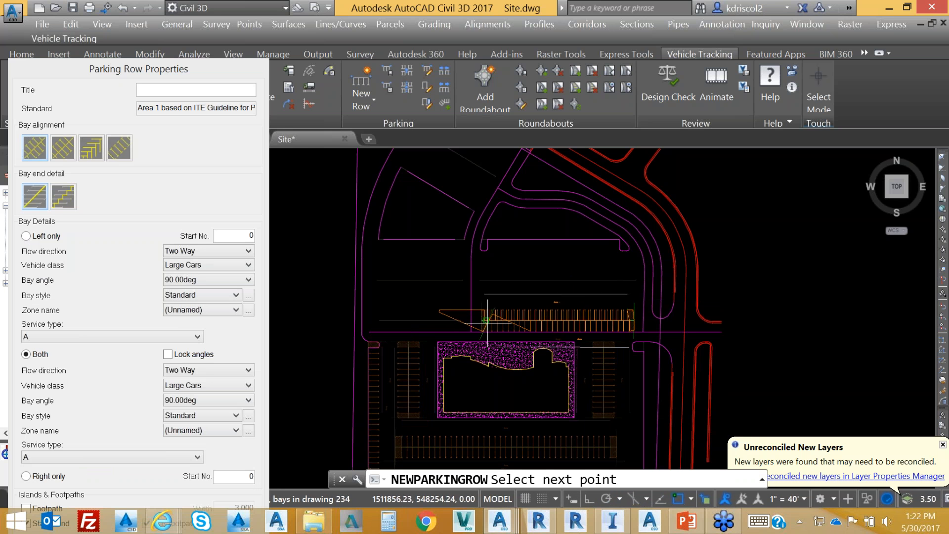
click(549, 312)
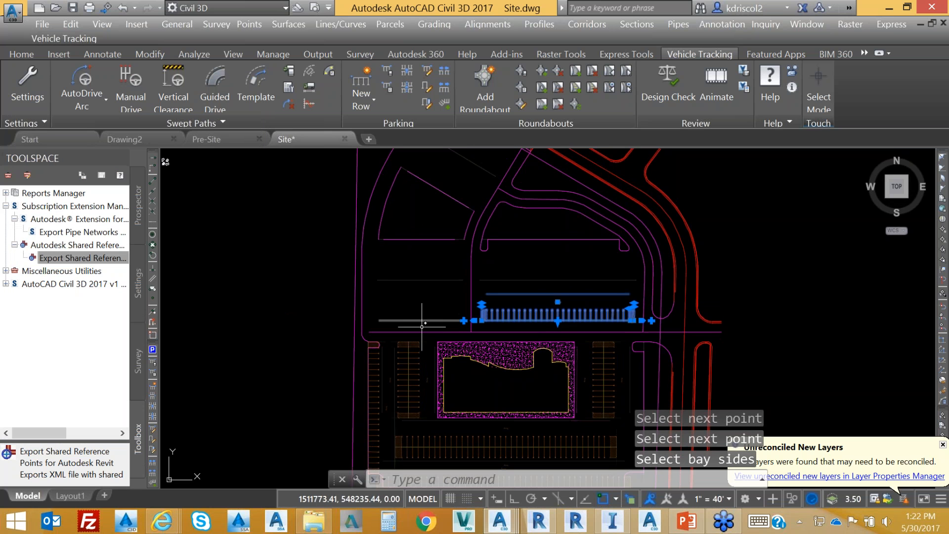
Step: Place a one-sided parking row along the lower guideline of the left-hand lot above the building, with bays on the upper side
right_click(411, 298)
click(469, 305)
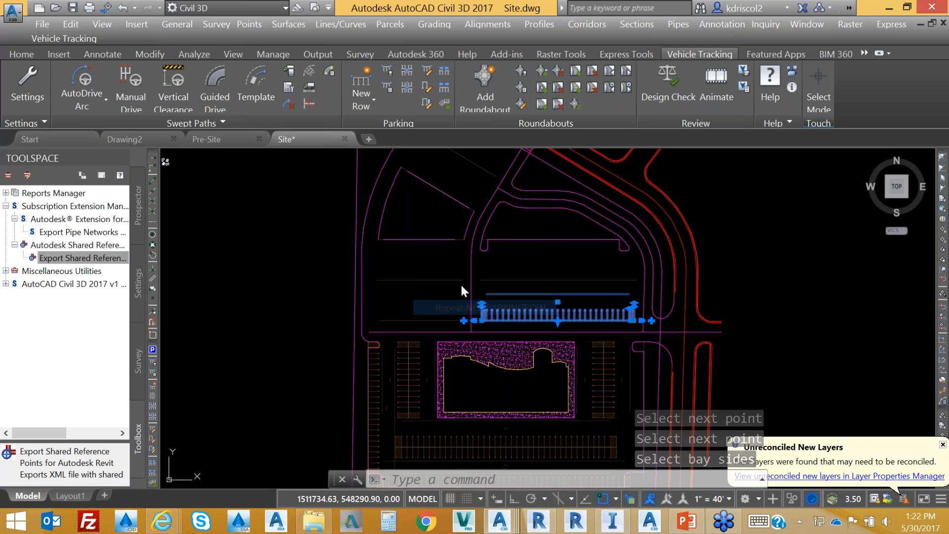
click(461, 321)
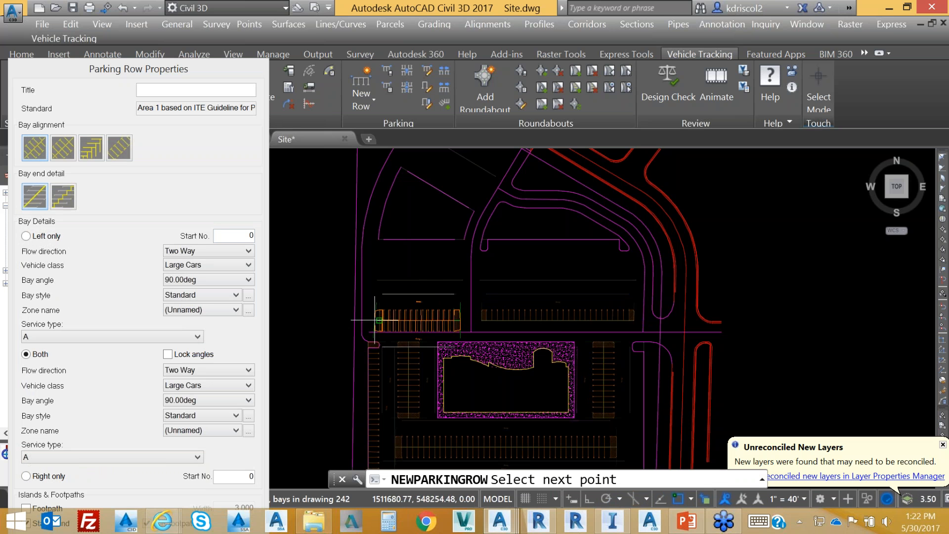
click(379, 321)
click(412, 310)
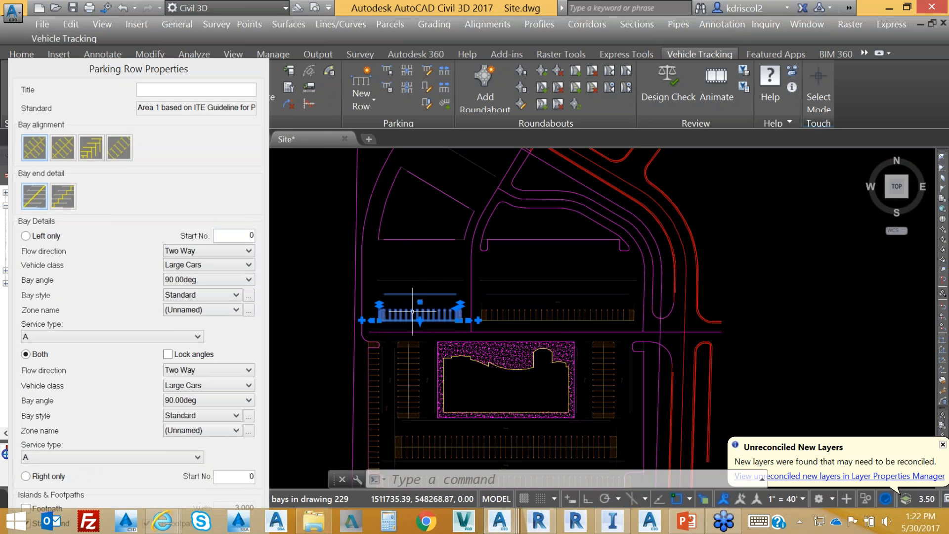
Step: Add a double-sided row of 90-degree bays along the upper guideline of the right-hand lot above the building
right_click(604, 265)
click(643, 269)
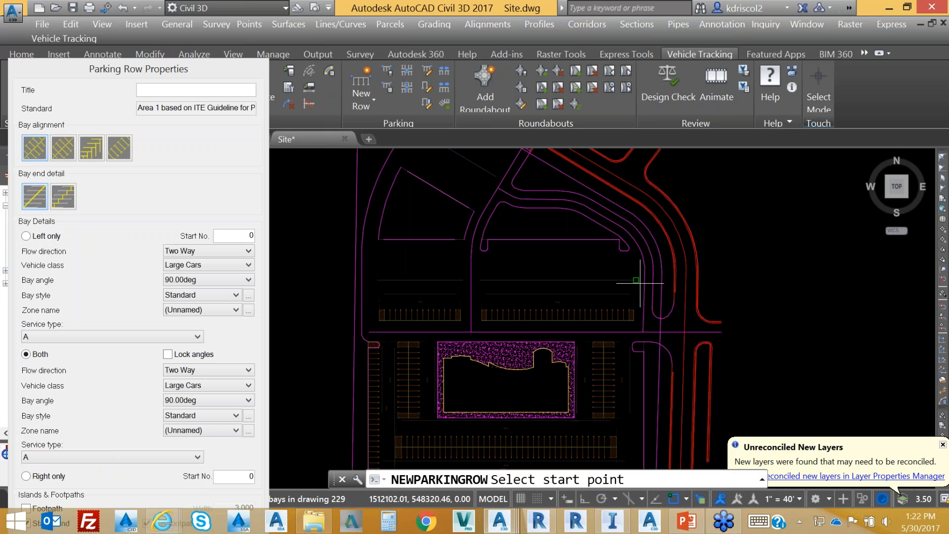
click(637, 281)
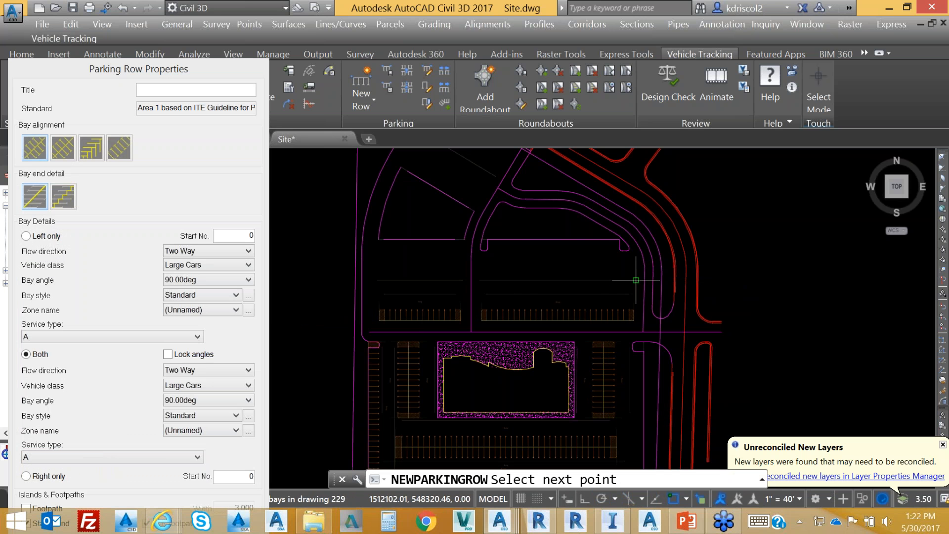
click(489, 281)
click(530, 281)
Step: Add a double-sided row of 90-degree bays along the upper guideline of the left-hand lot above the building
right_click(433, 270)
mouse_move(482, 295)
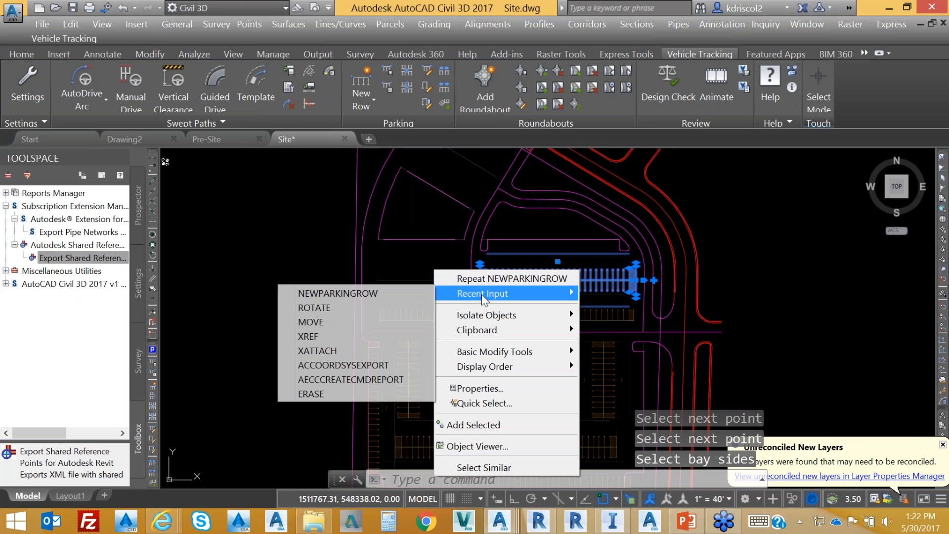
click(494, 279)
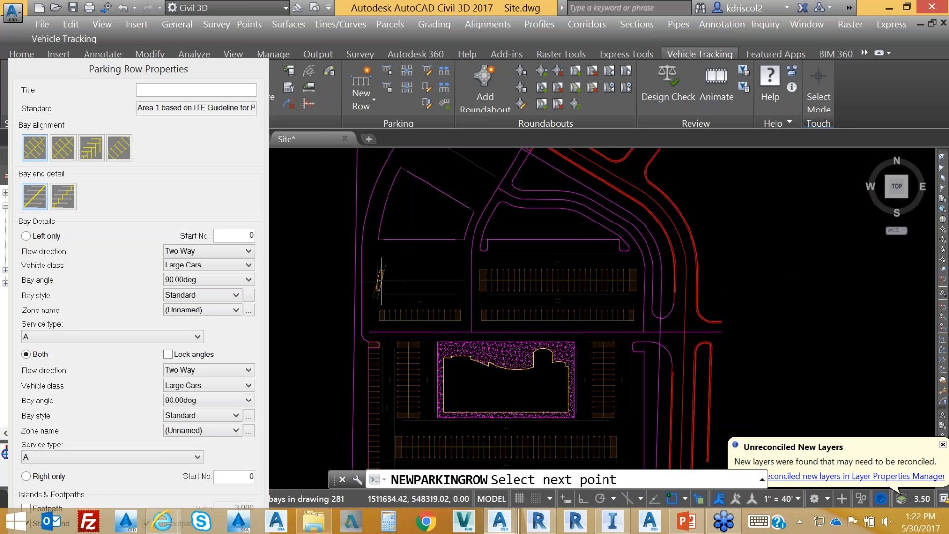
click(462, 279)
right_click(443, 279)
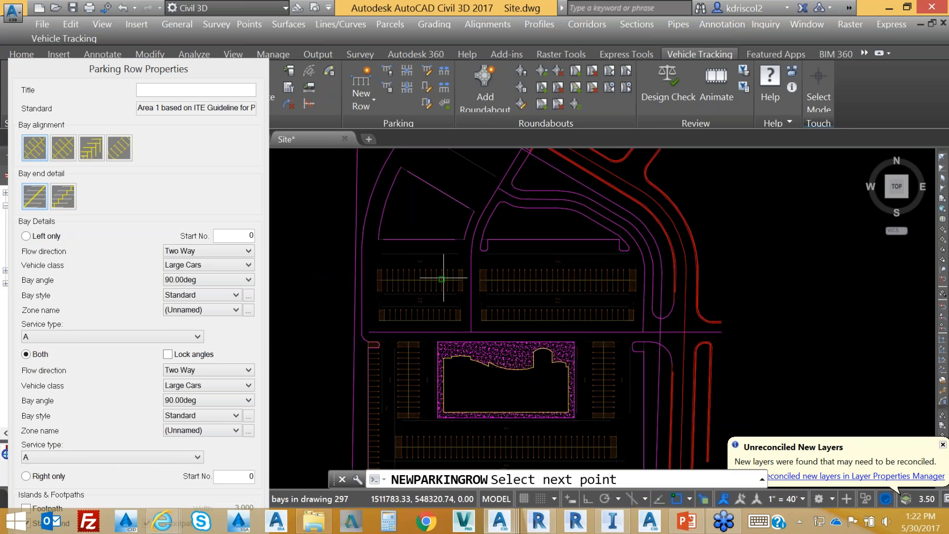
click(444, 279)
Step: Place a one-sided parking row along the top curb between the two islands of the upper right-hand lot, with bays below it
right_click(614, 250)
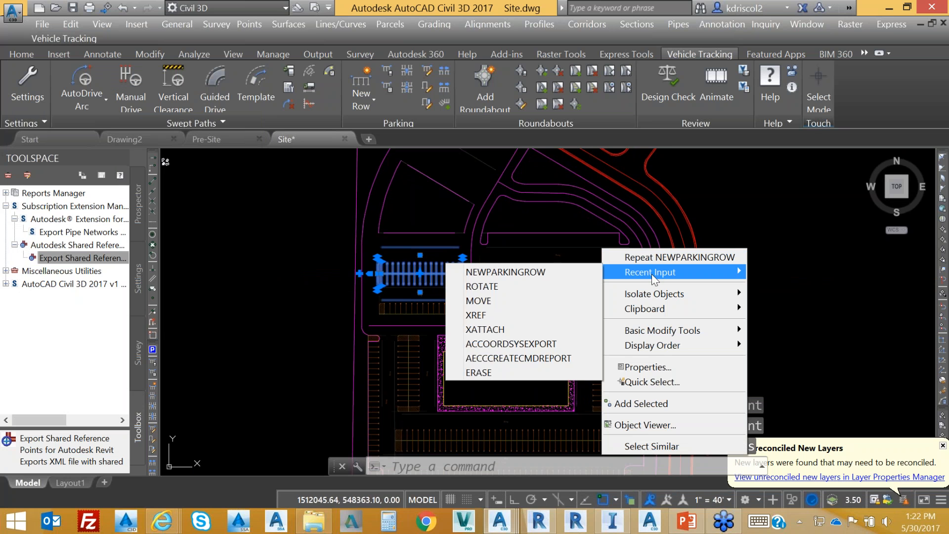
click(600, 275)
key(Return)
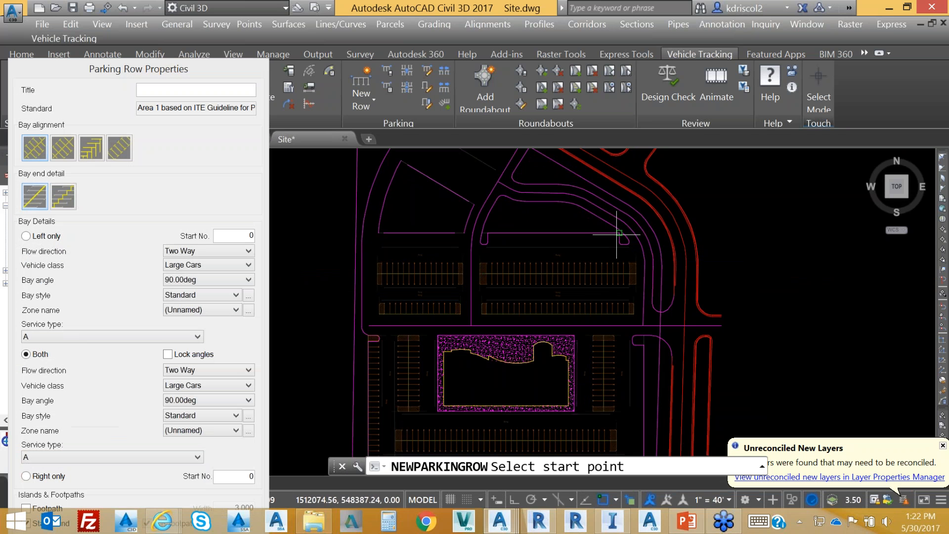
scroll(496, 236, up, 2)
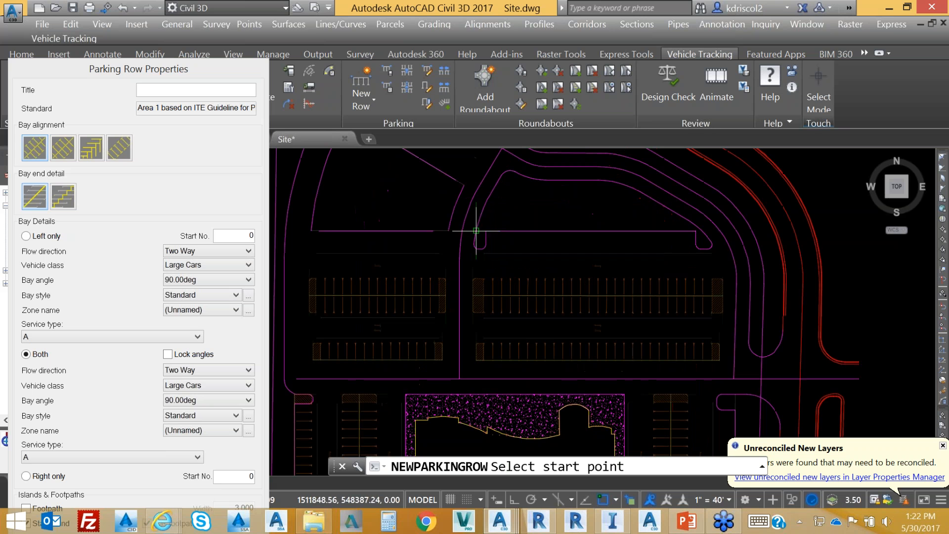
click(477, 232)
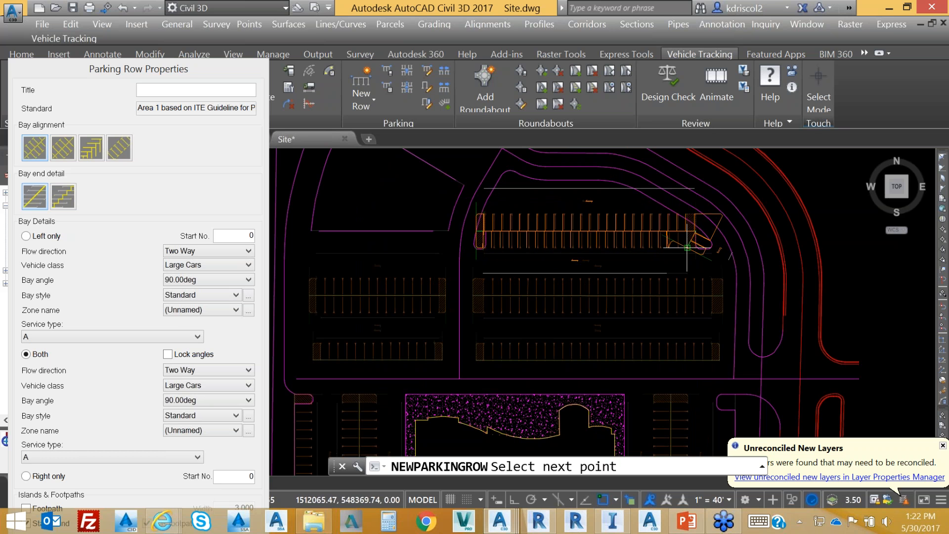
click(694, 234)
click(677, 256)
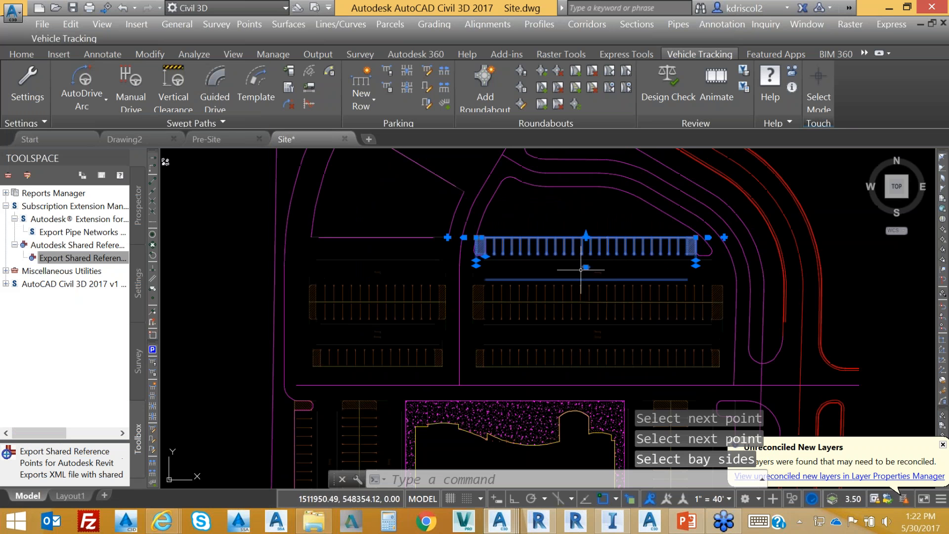
key(Escape)
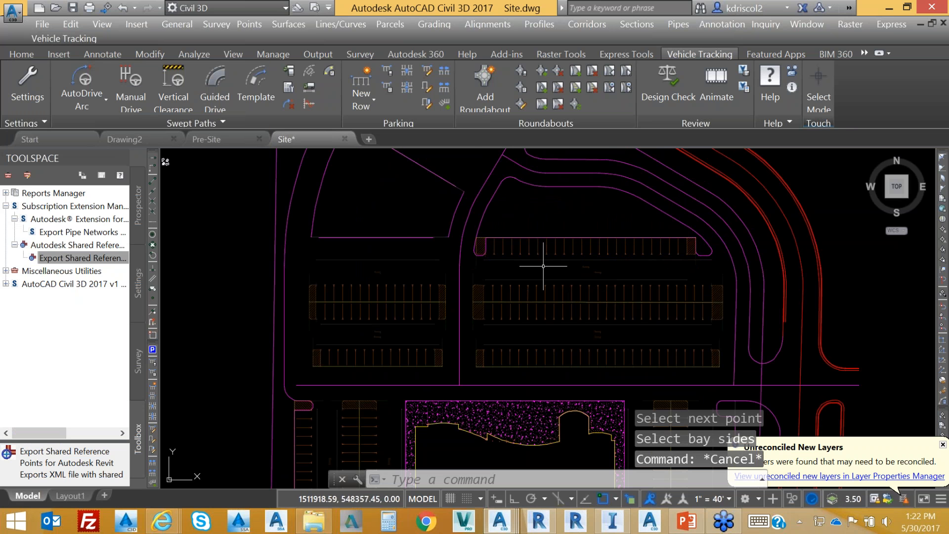
Step: Place a one-sided parking row along the top curb of the left-hand lot above the building, with bays below it
middle_drag(543, 266, 512, 345)
right_click(393, 255)
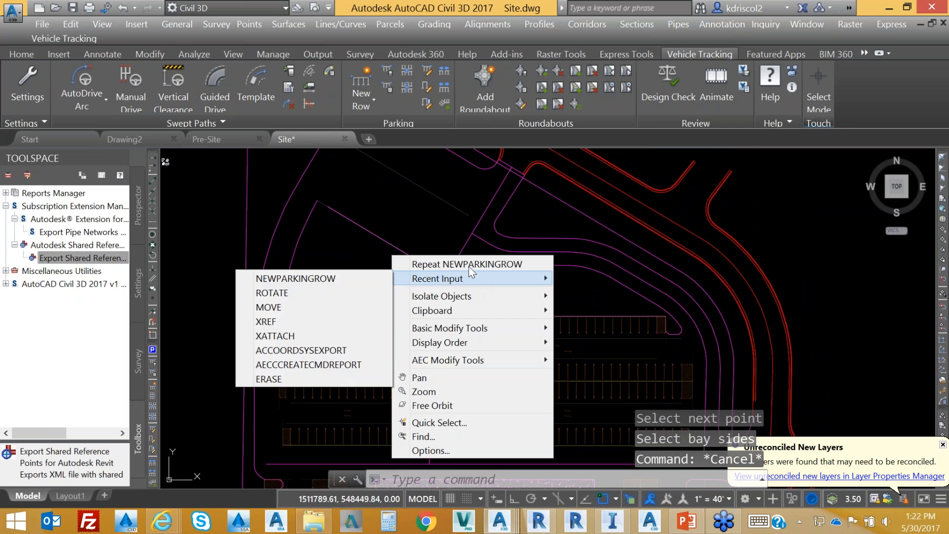
click(467, 264)
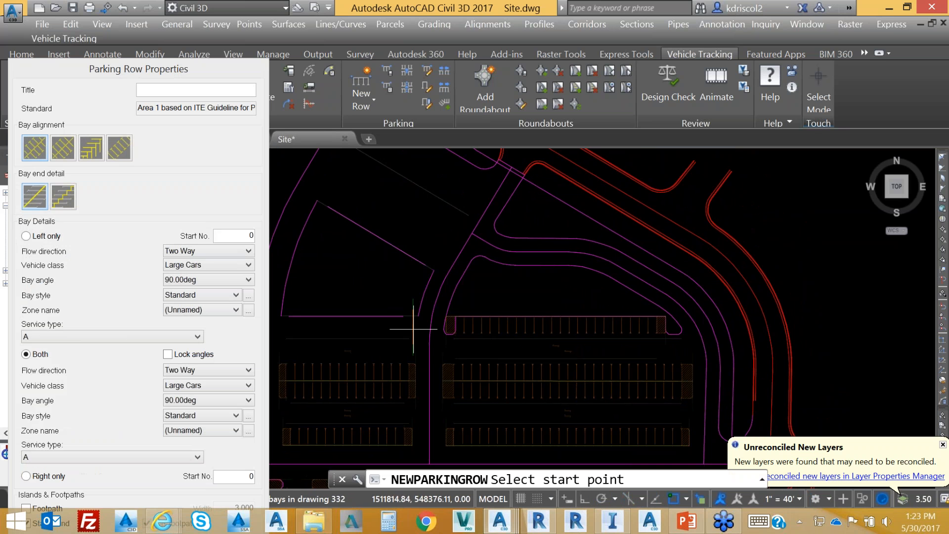
click(418, 315)
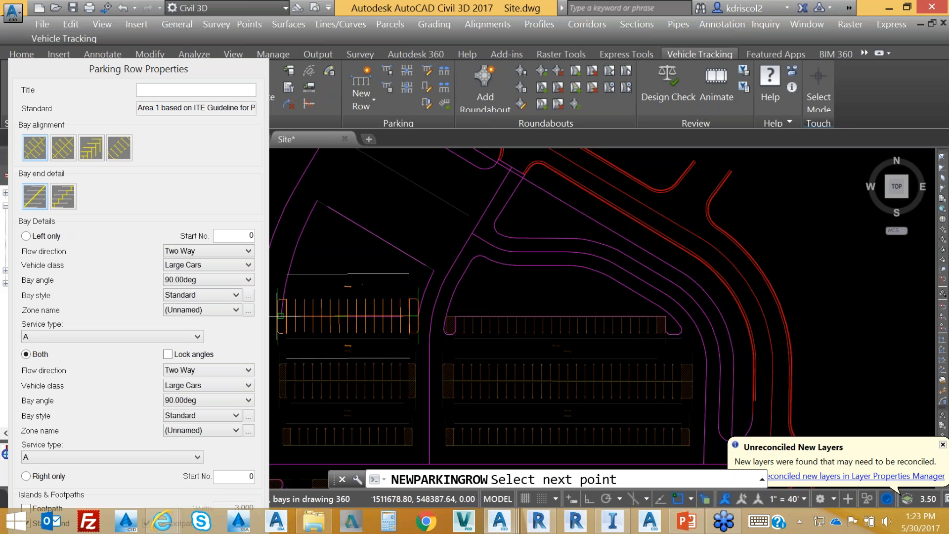
click(281, 315)
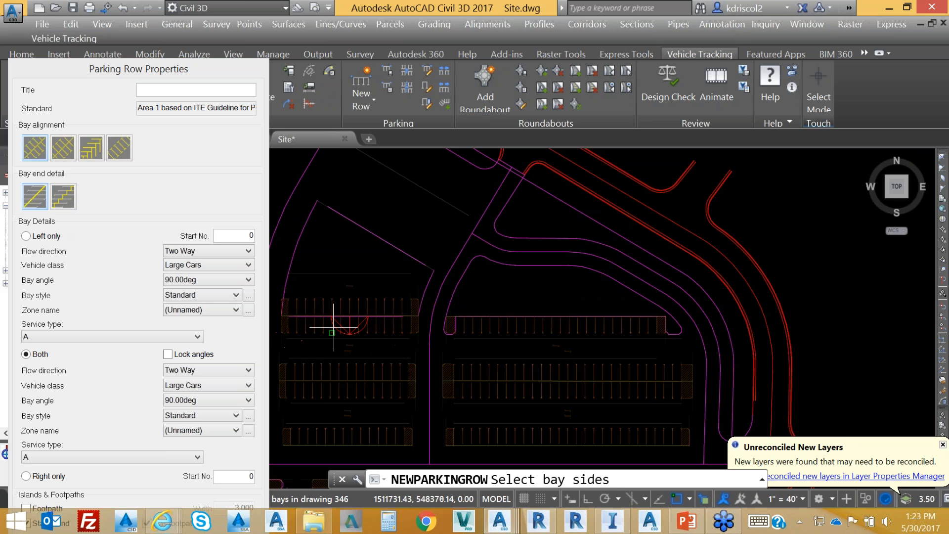
click(346, 339)
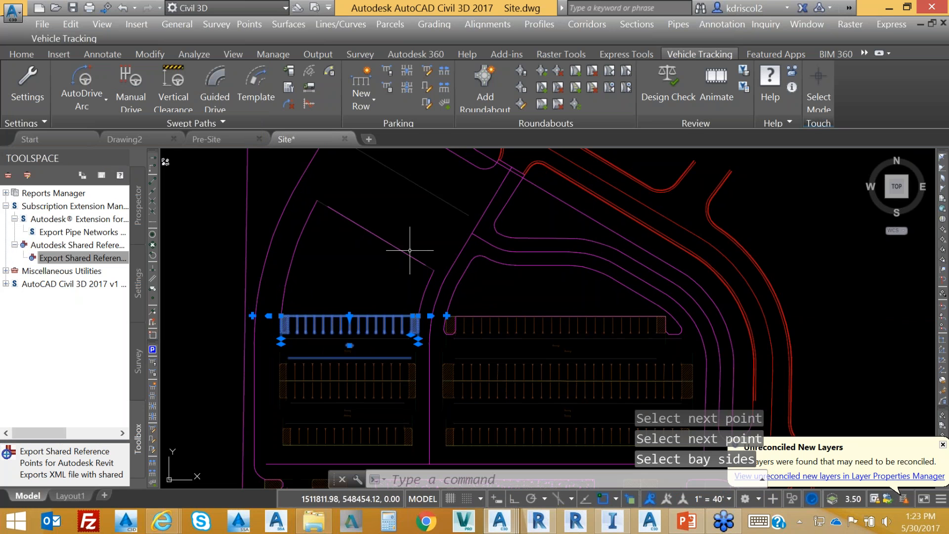
key(Escape)
Step: Place a one-sided parking row along the slanted curb of the angled upper-left lot, with bays on its upper side
right_click(414, 240)
click(435, 248)
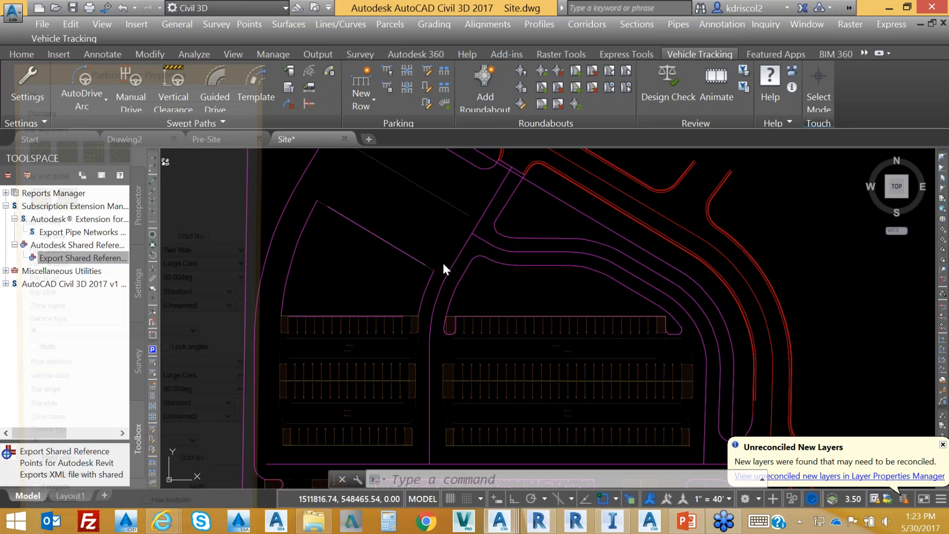
click(434, 266)
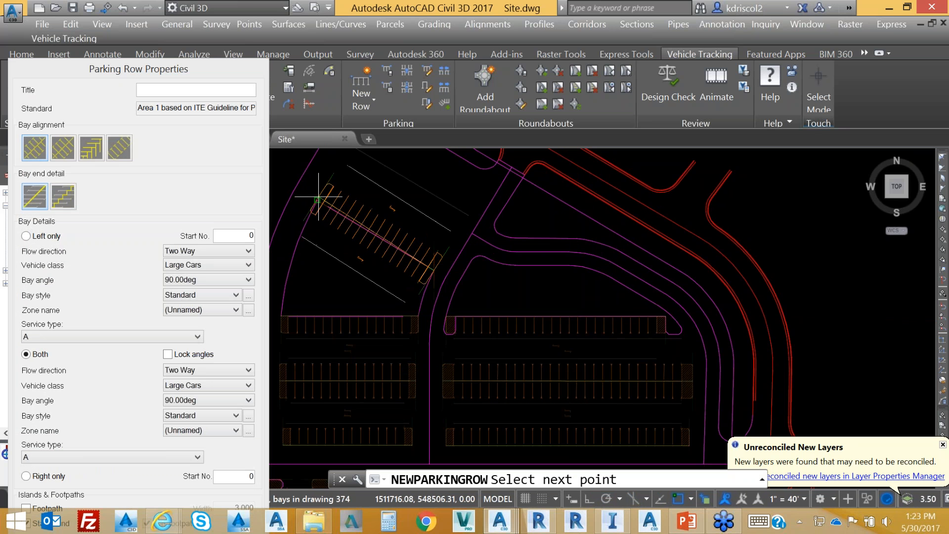
click(319, 197)
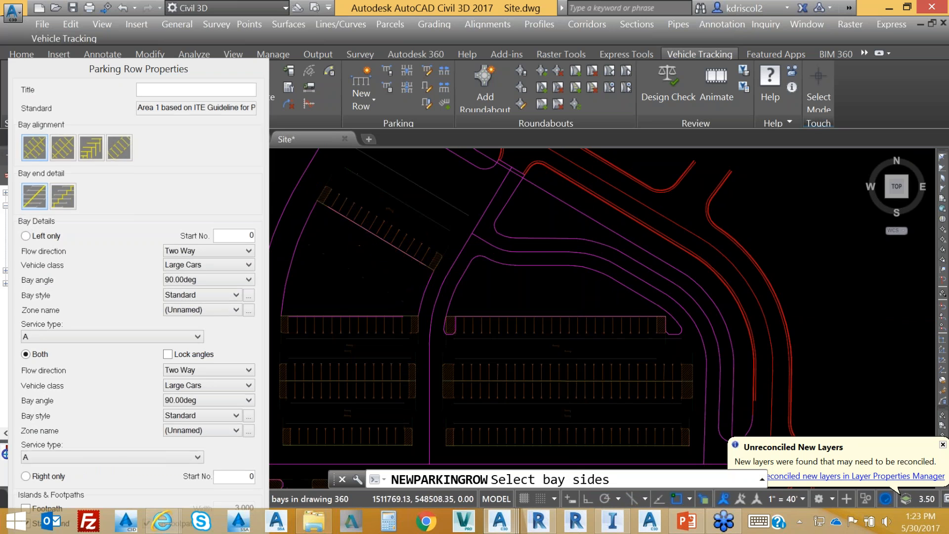
click(400, 201)
scroll(444, 254, down, 2)
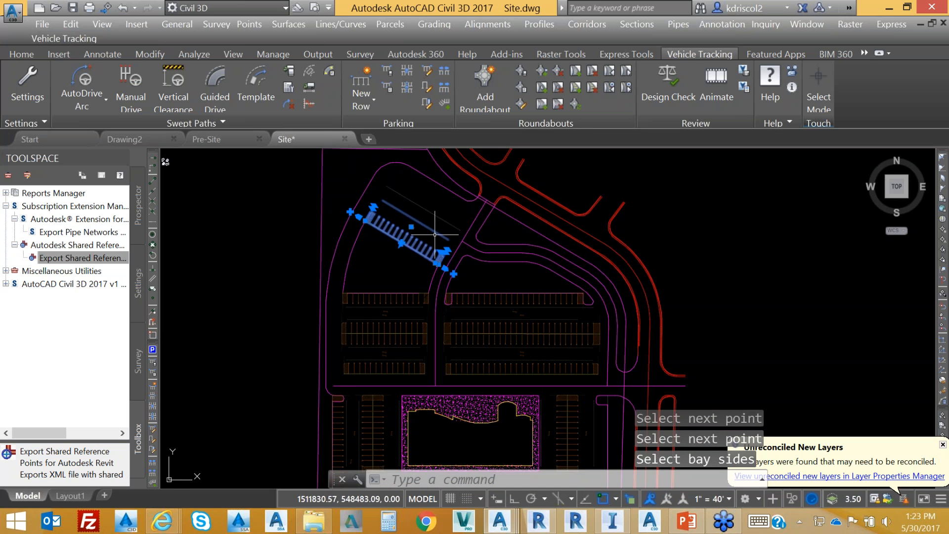
middle_drag(434, 234, 356, 320)
key(Escape)
Step: Add a double-sided row of 90-degree bays along the upper slanted guideline of the angled upper-left lot
right_click(392, 295)
click(452, 301)
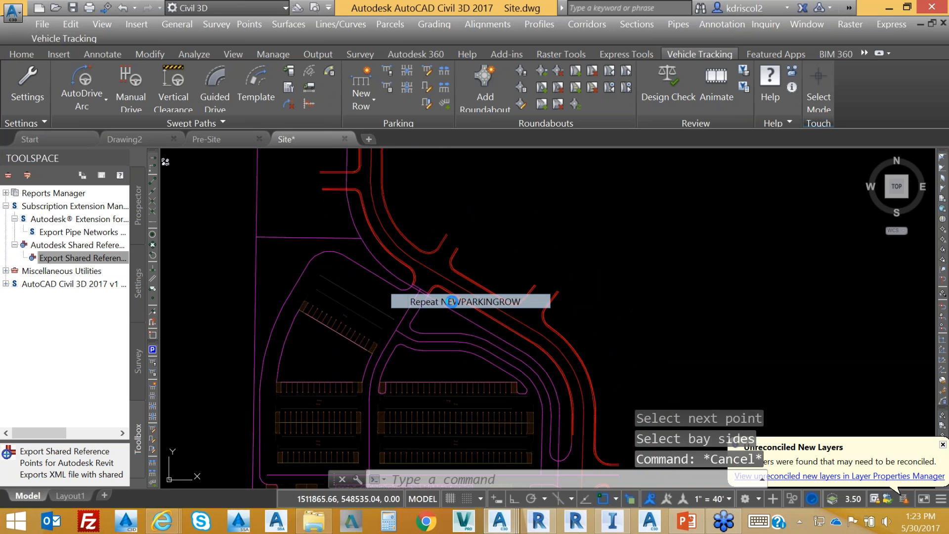
click(382, 315)
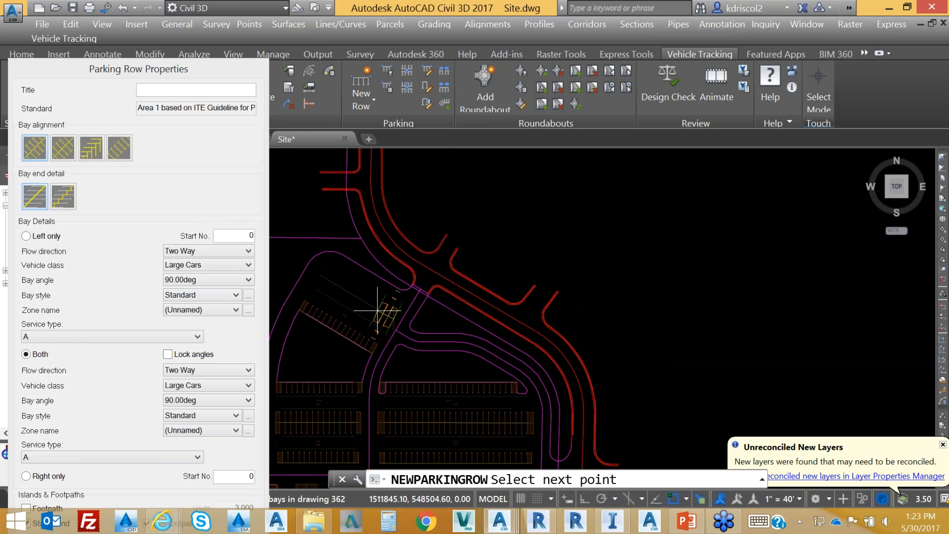
click(315, 274)
click(335, 284)
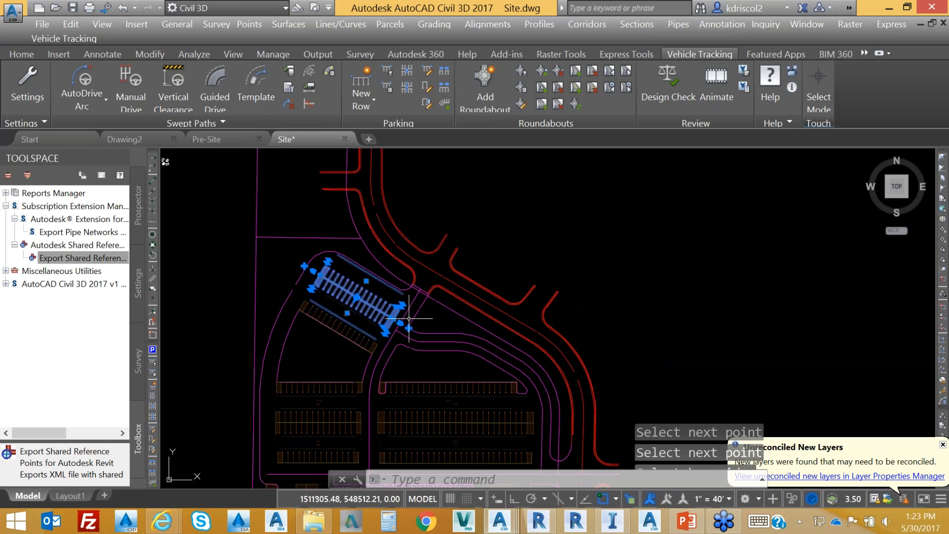
Step: Run the parking bay report for the drawing, review the bay counts against the plan and close it
middle_drag(450, 409, 476, 238)
scroll(475, 238, down, 2)
mouse_move(554, 306)
middle_down()
mouse_move(532, 381)
mouse_move(542, 379)
middle_up()
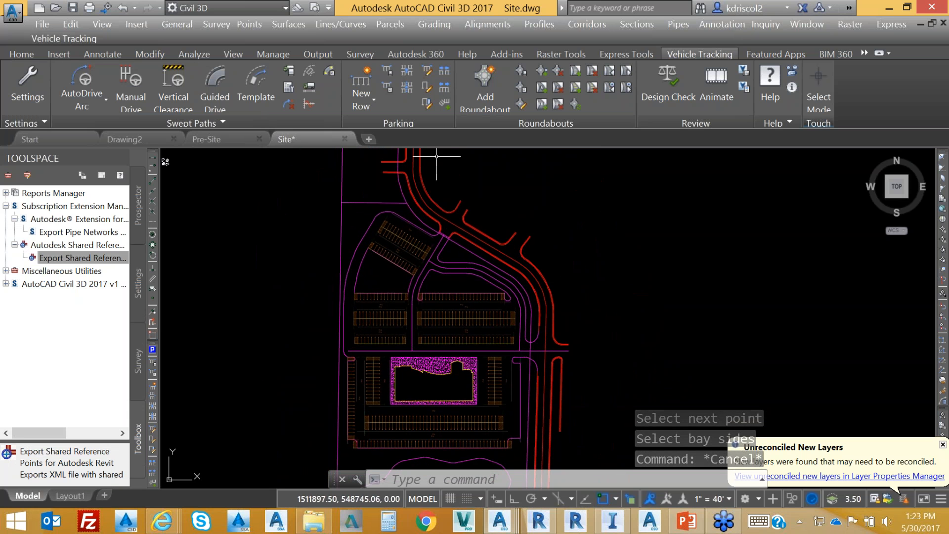
click(387, 88)
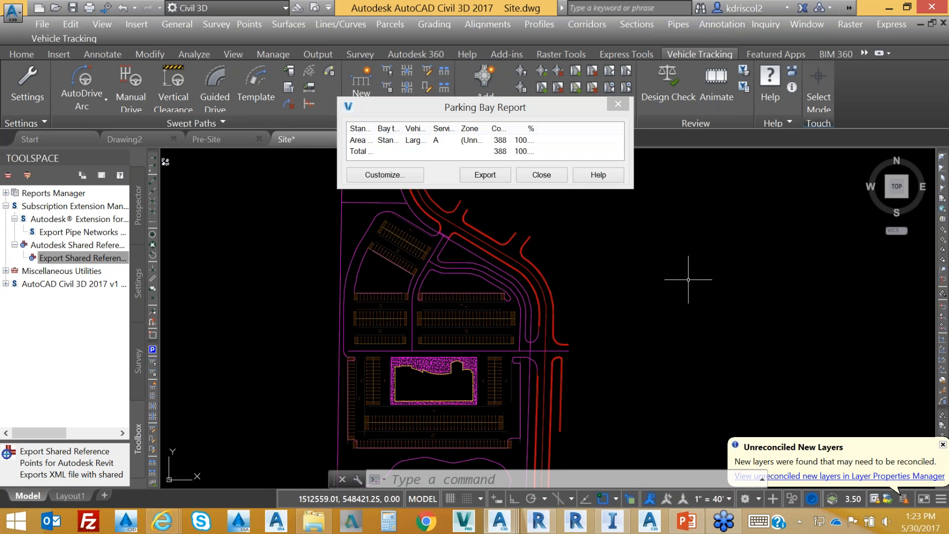
mouse_move(558, 115)
mouse_down()
mouse_move(584, 150)
mouse_move(727, 195)
mouse_up()
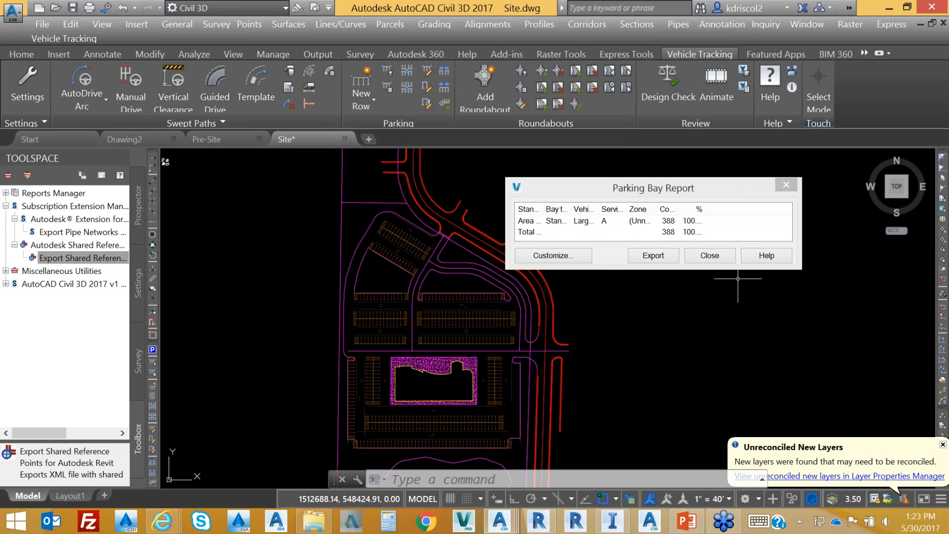
click(699, 255)
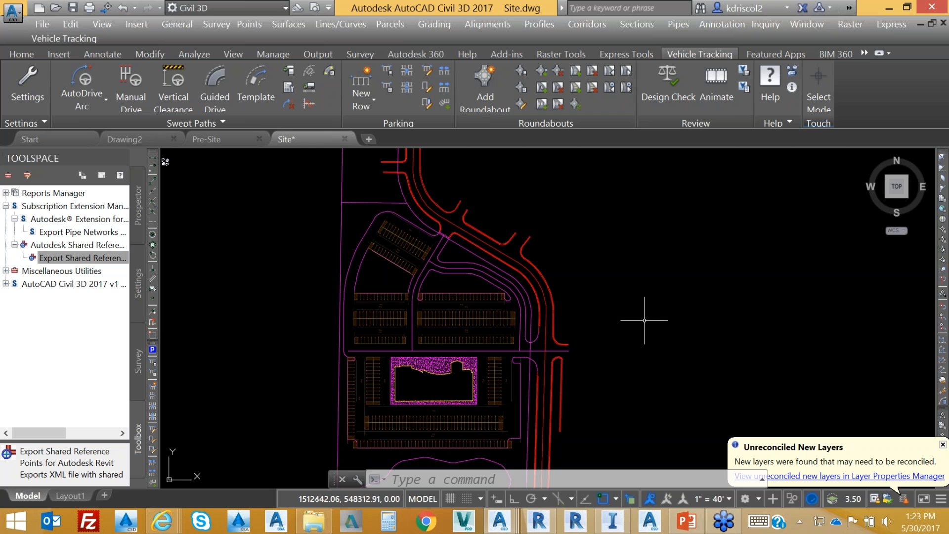
Step: Review the properties of the one-sided row nearest the building in the right-hand lot, leaving its settings as they are
scroll(457, 373, up, 5)
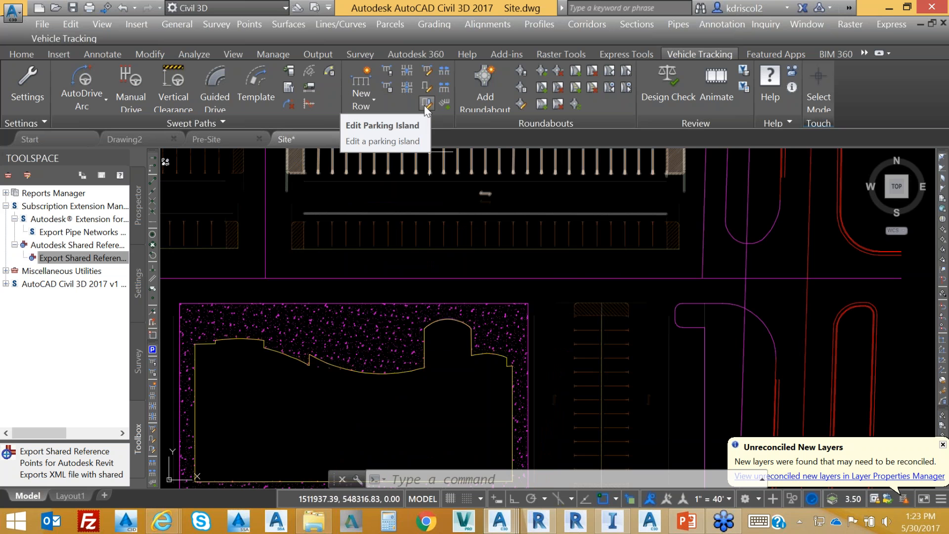
click(426, 75)
click(630, 239)
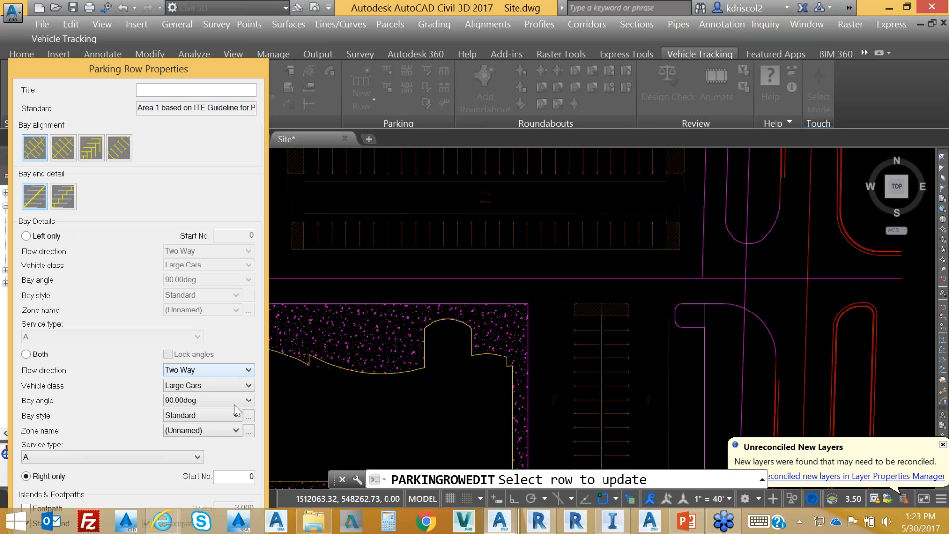
drag(142, 72, 142, 31)
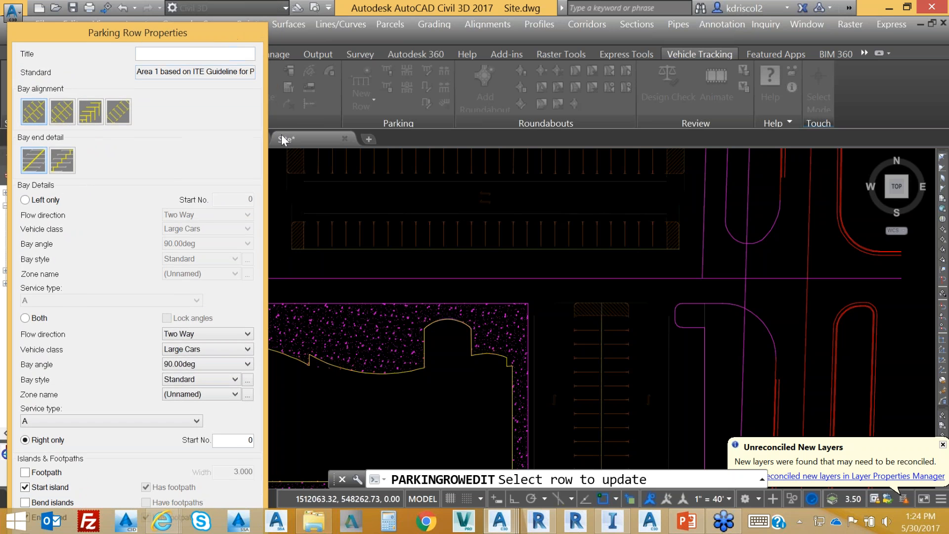
key(Escape)
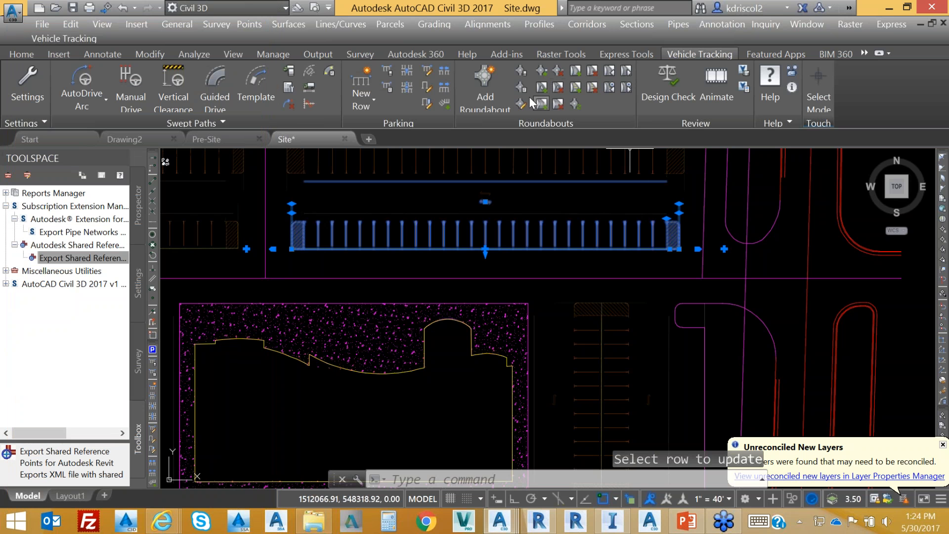
Step: Set the bay type to Accessible for a bay near the right end of the one-sided row directly above the building
click(425, 90)
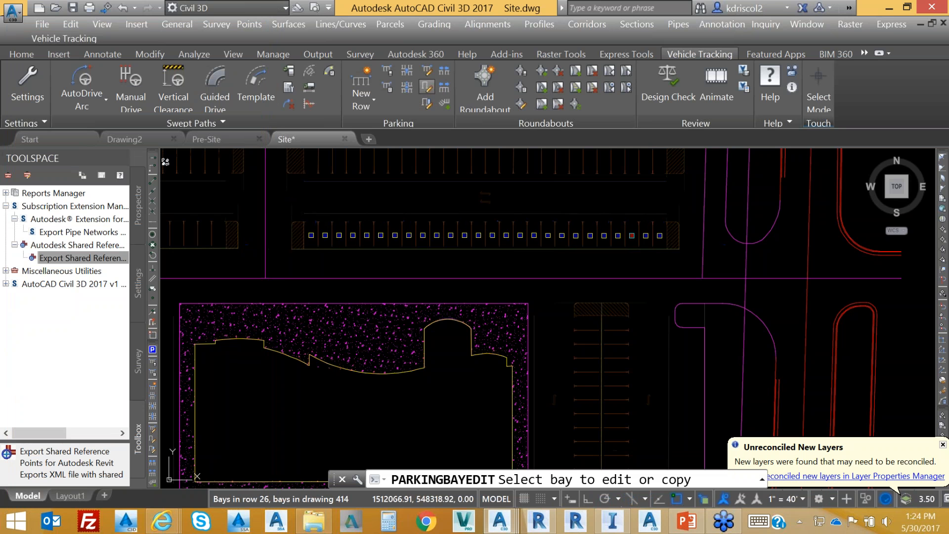
click(643, 236)
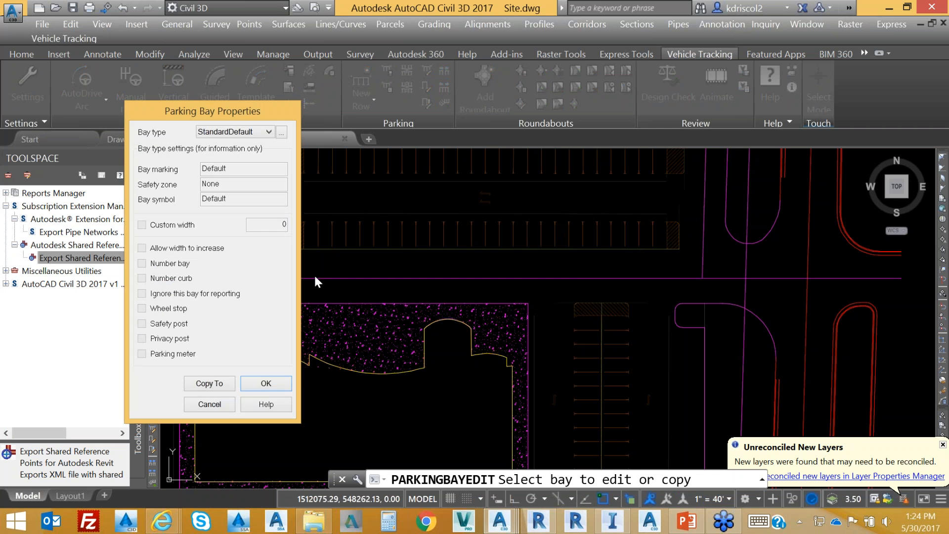
click(266, 132)
click(230, 141)
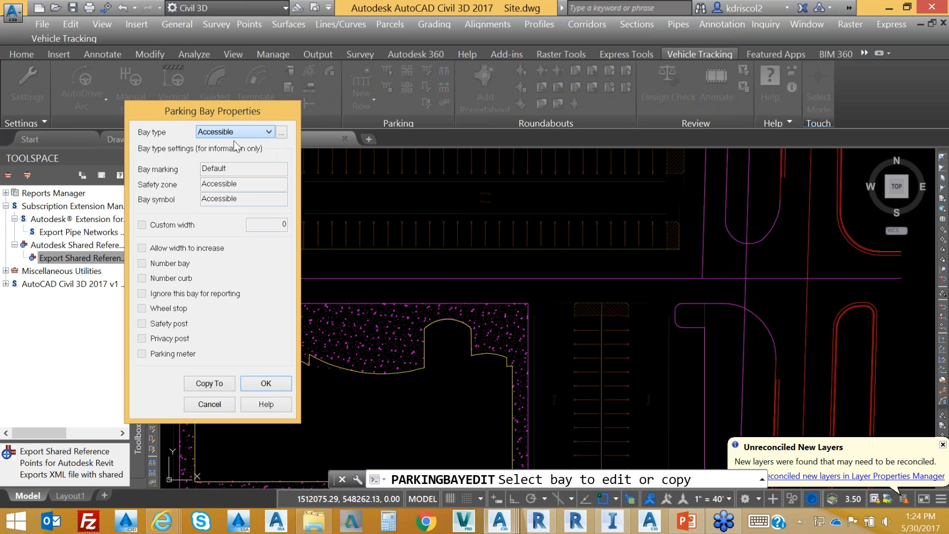
Step: Copy the Accessible bay settings to five more bays spaced along the same one-sided row
click(209, 384)
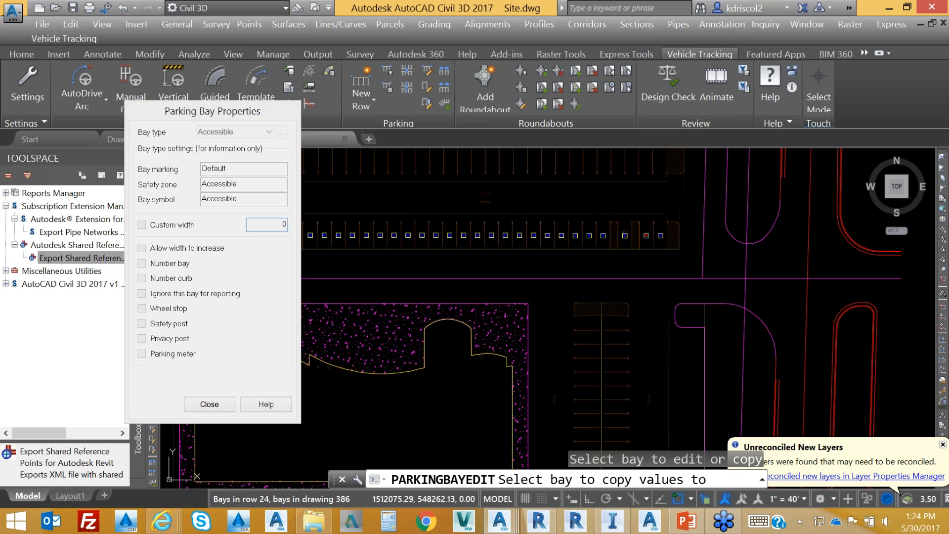
click(576, 235)
click(504, 236)
click(393, 236)
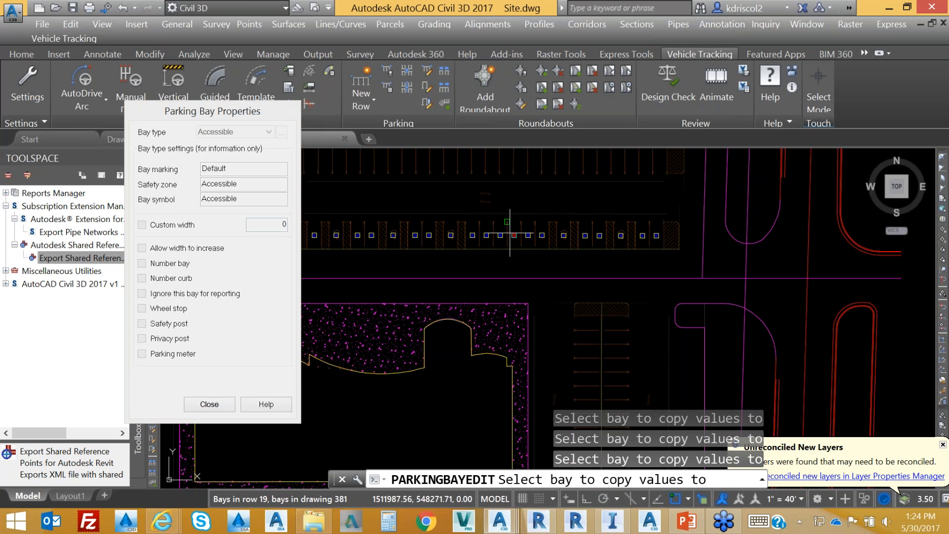
key(Return)
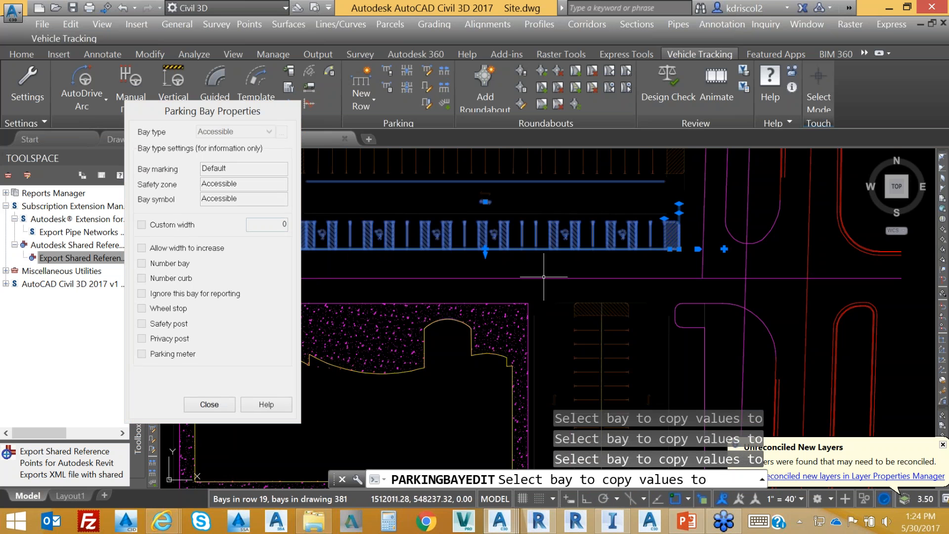
key(Escape)
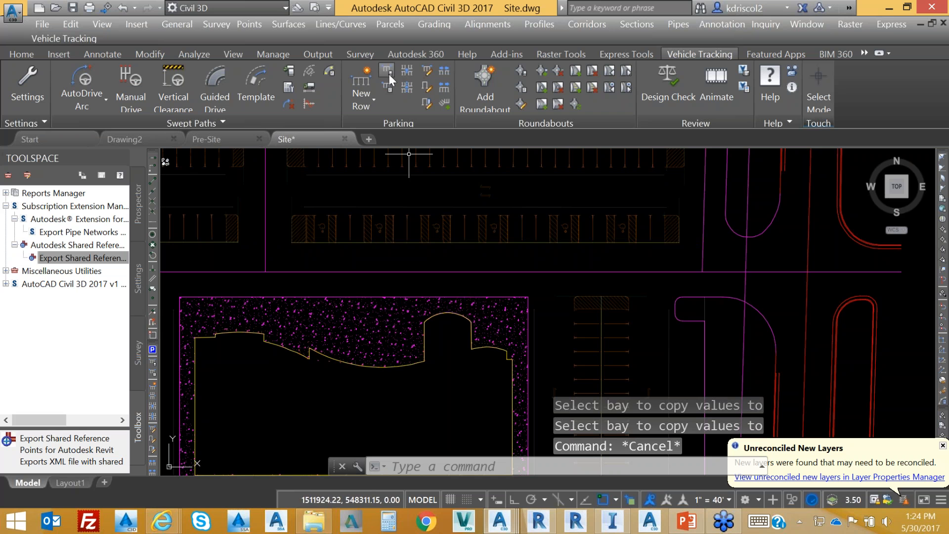
Step: Rerun the parking bay report to check the split between standard and accessible bays, and close it
click(387, 86)
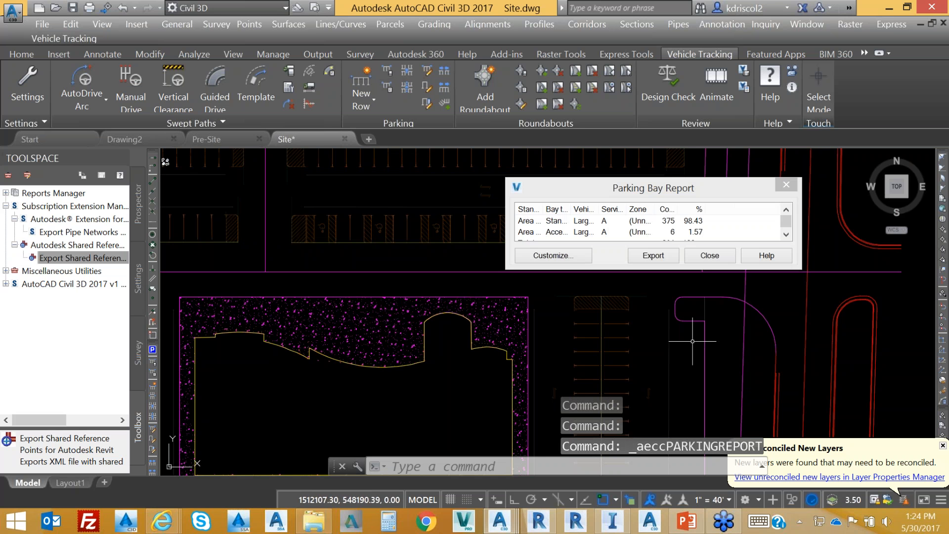
click(787, 222)
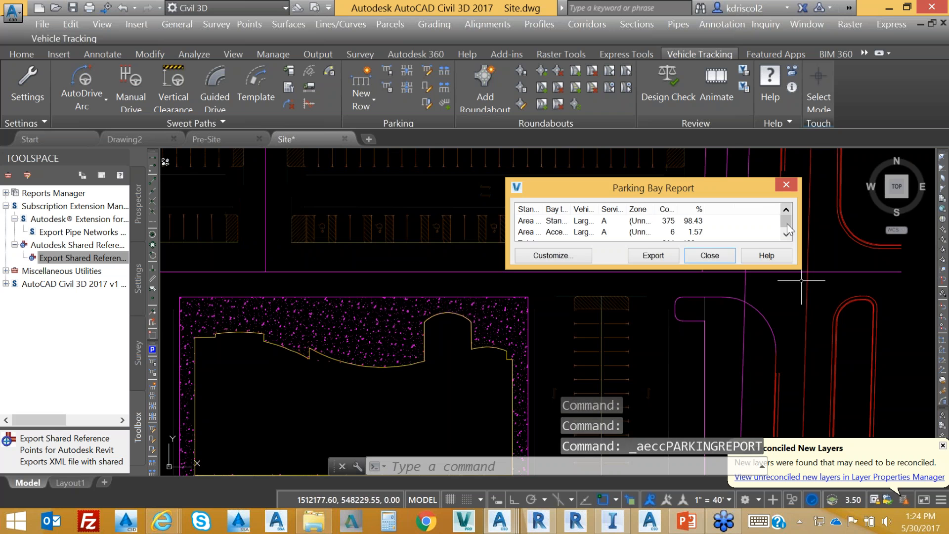
mouse_move(787, 222)
mouse_down()
mouse_move(787, 230)
mouse_move(787, 211)
mouse_up()
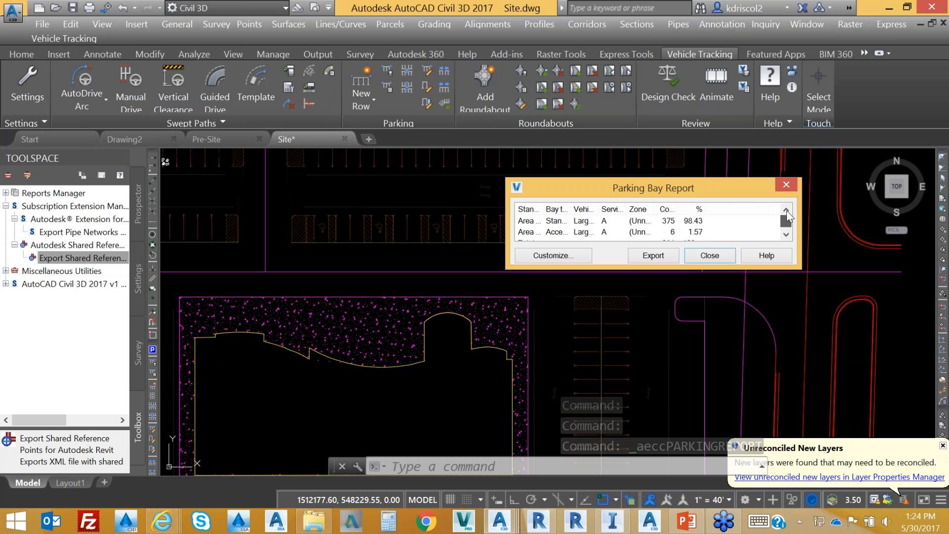
click(786, 185)
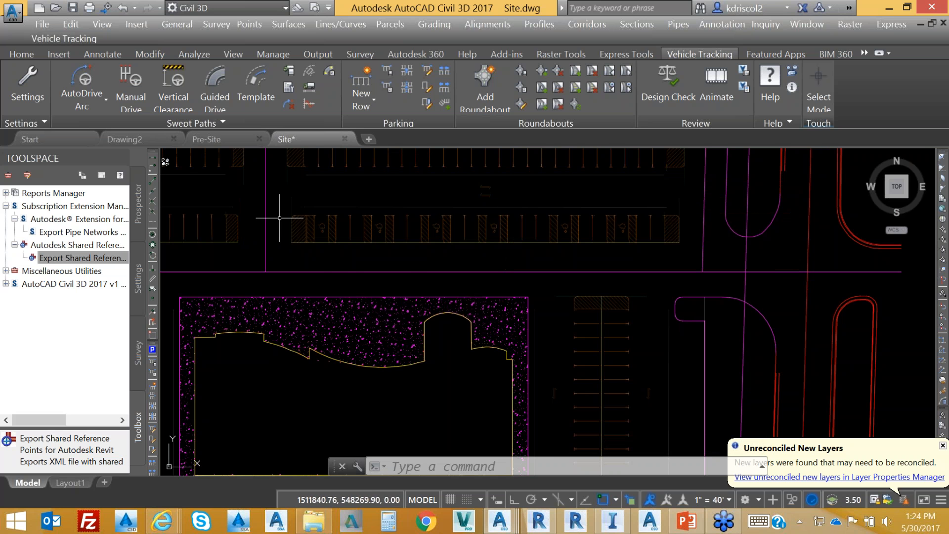
Step: Slant the left end island of the row with accessible bays by moving its upper end grip to the right
scroll(280, 231, up, 5)
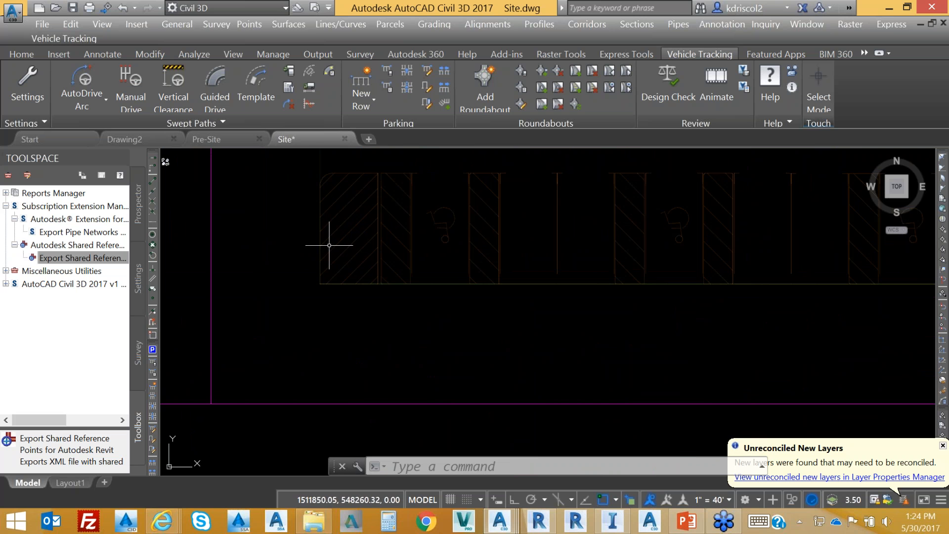
click(328, 245)
click(376, 264)
middle_drag(355, 280, 328, 342)
click(280, 185)
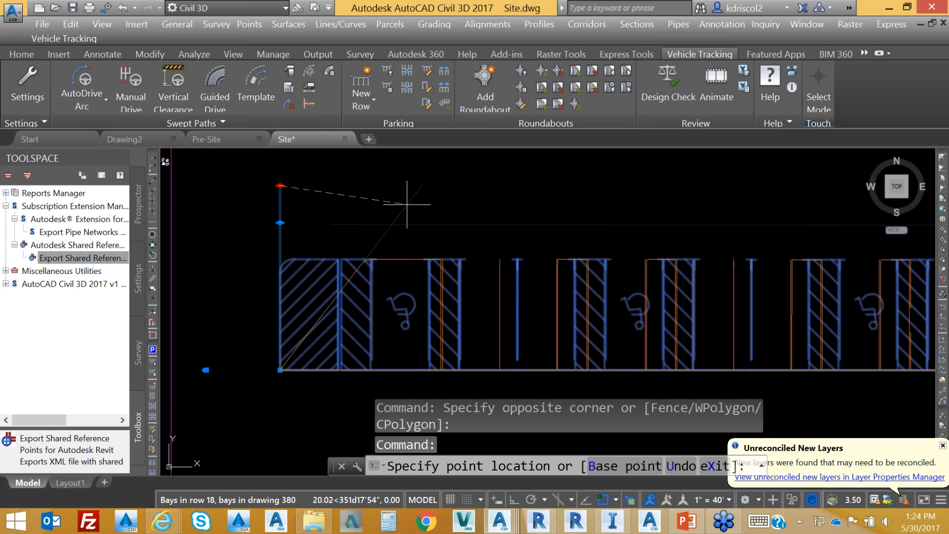
click(490, 195)
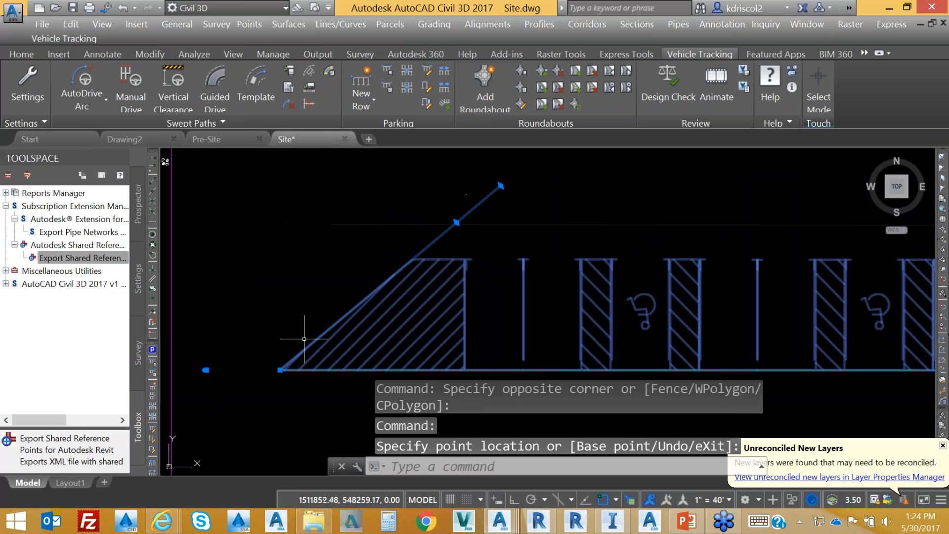
key(Escape)
scroll(478, 308, down, 5)
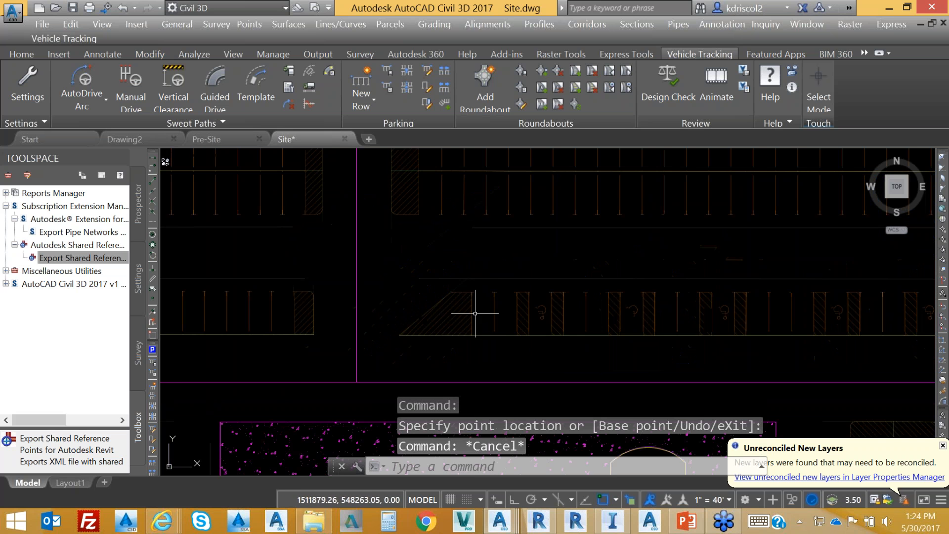
scroll(621, 326, down, 3)
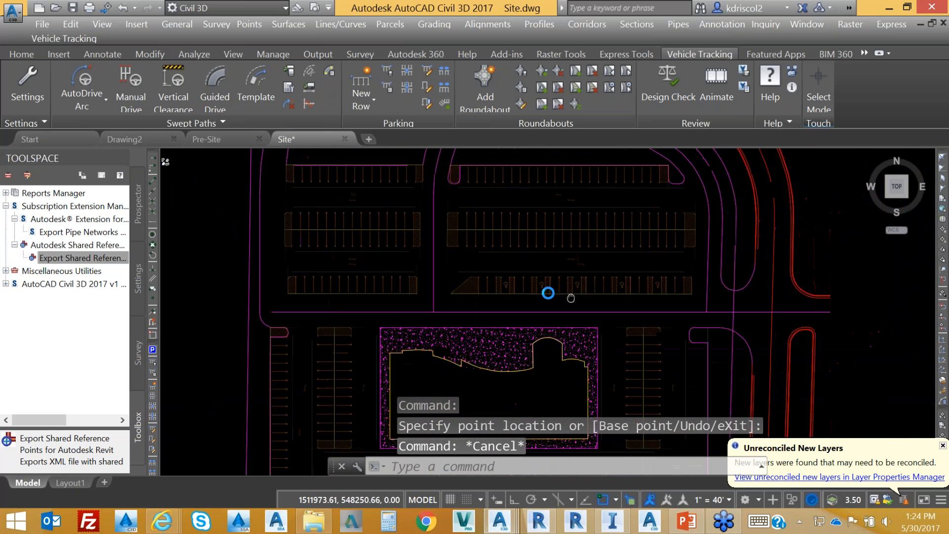
scroll(599, 289, down, 2)
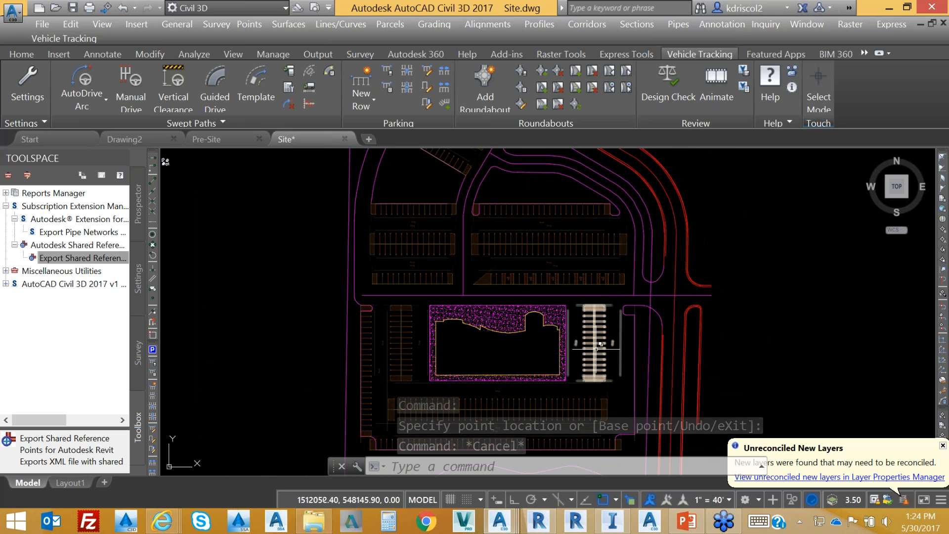
scroll(575, 329, down, 2)
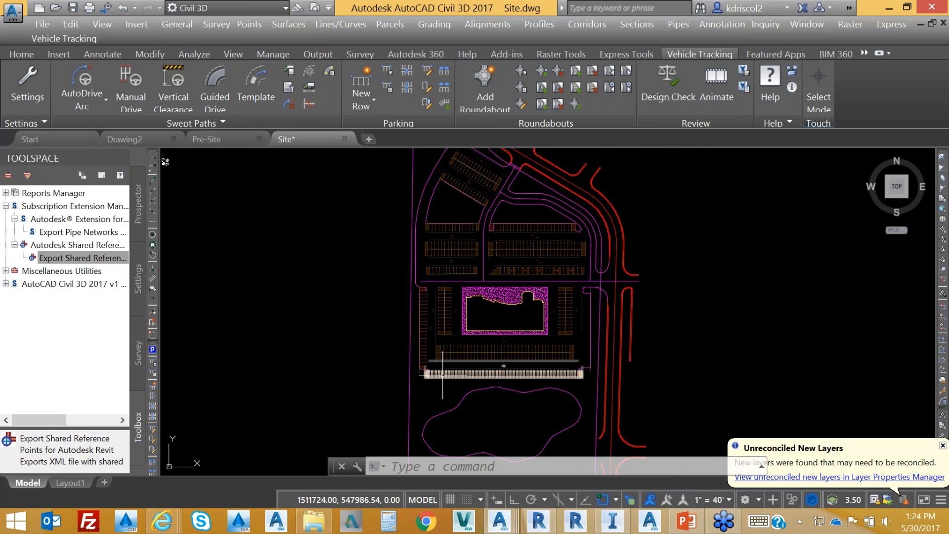
scroll(446, 359, down, 2)
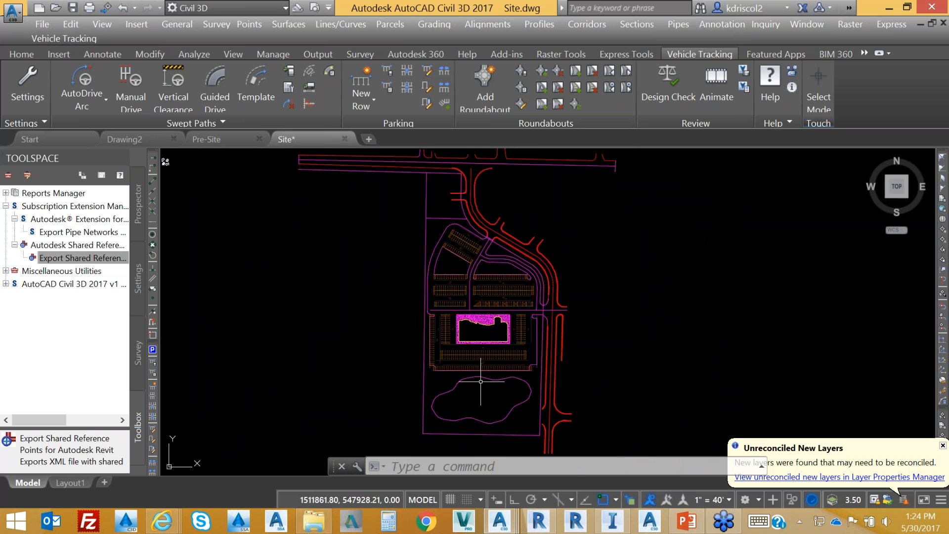
mouse_move(477, 377)
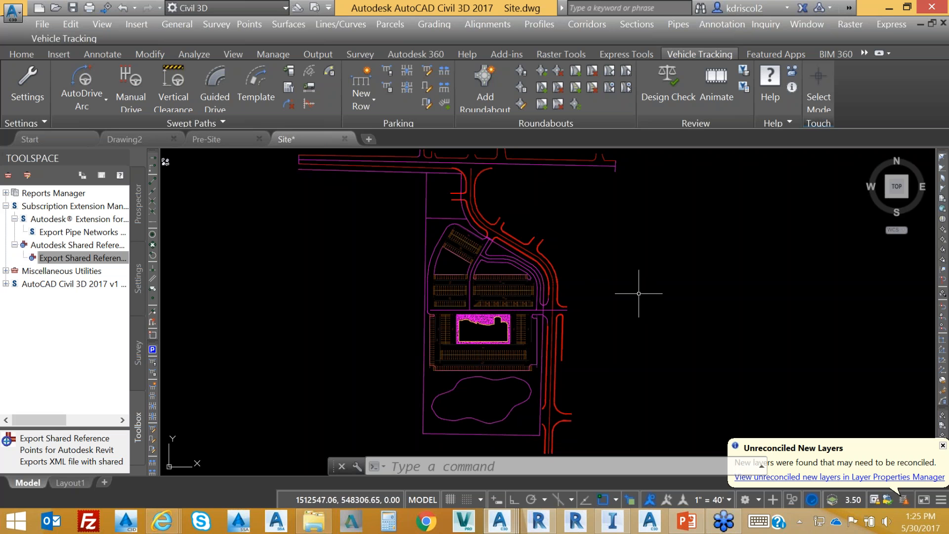
Step: Switch to InfraWorks, open the Shared Reference Point (copy) model and look over its graded terrain
click(617, 523)
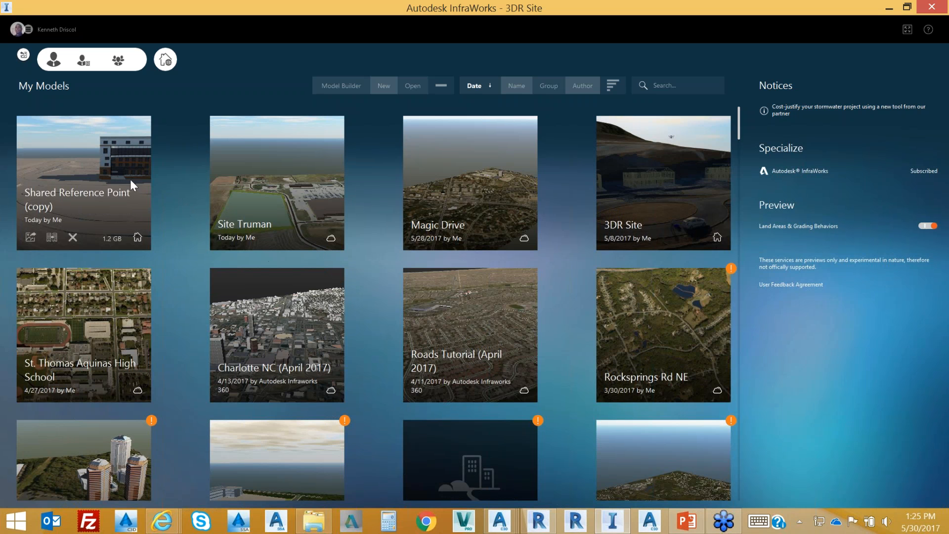
click(232, 224)
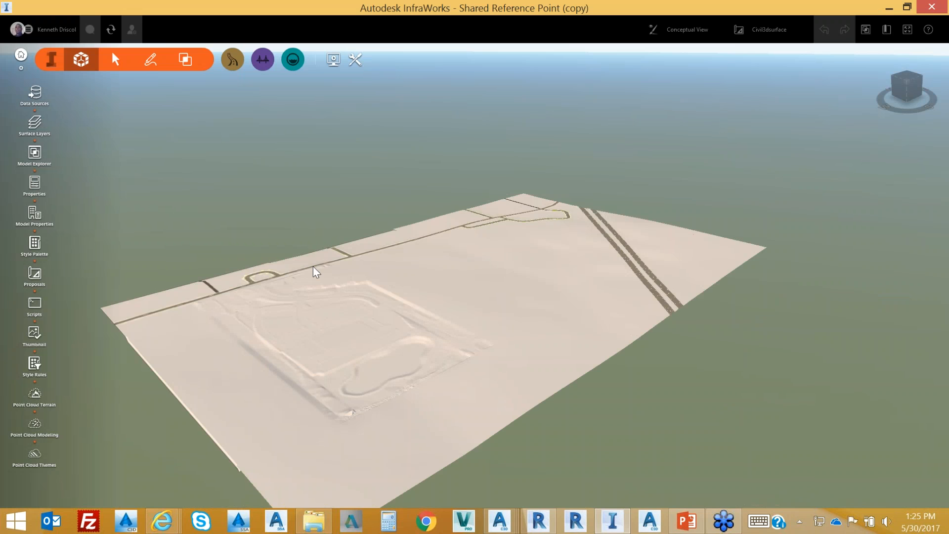
scroll(521, 250, up, 2)
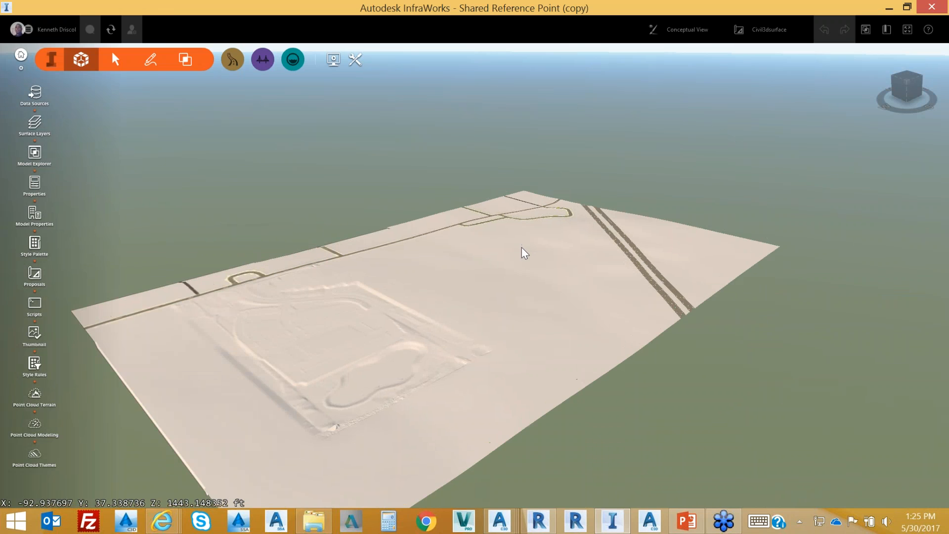
scroll(519, 250, down, 2)
drag(537, 262, 399, 284)
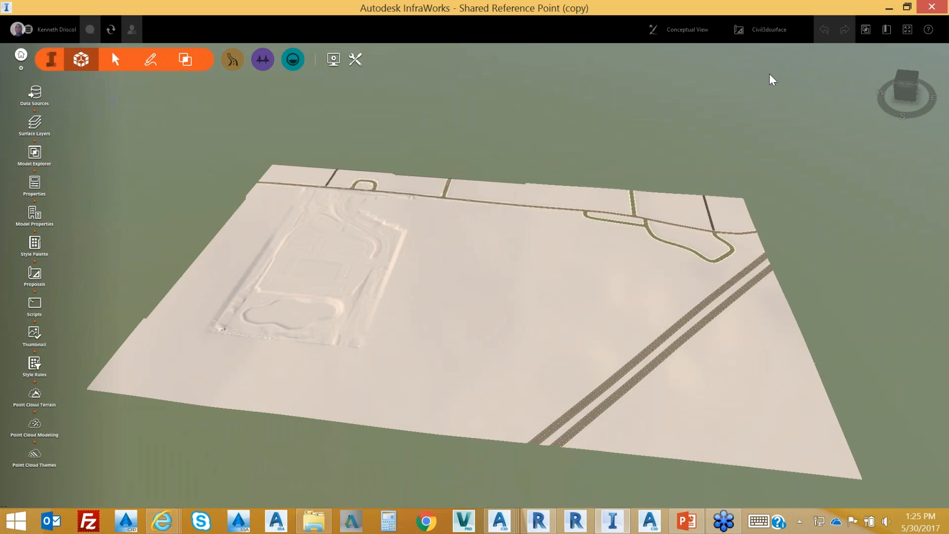
click(941, 51)
drag(410, 360, 370, 366)
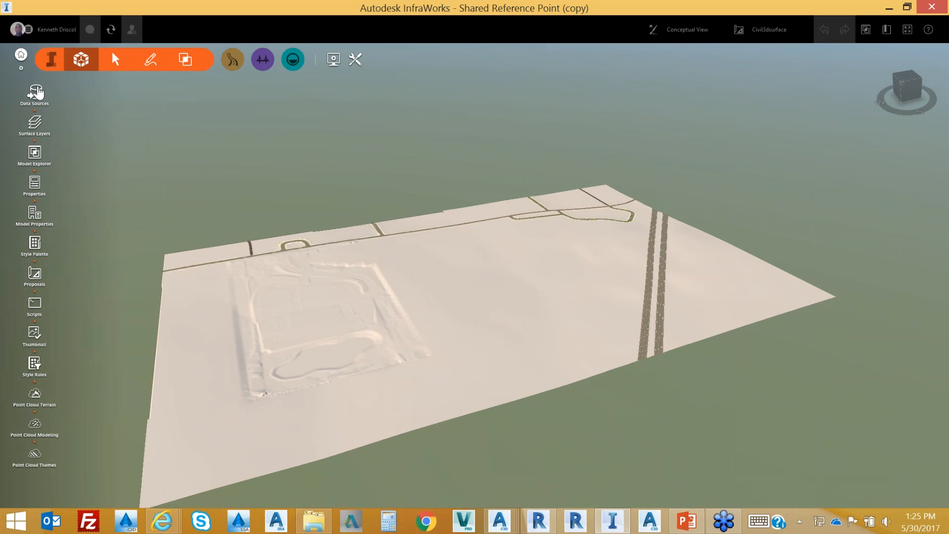
Step: Add Site.dwg from C:\Connected Workflows\Stay On Point Dataset as an AutoCAD DWG 2D overlay data source and send it for import
click(34, 93)
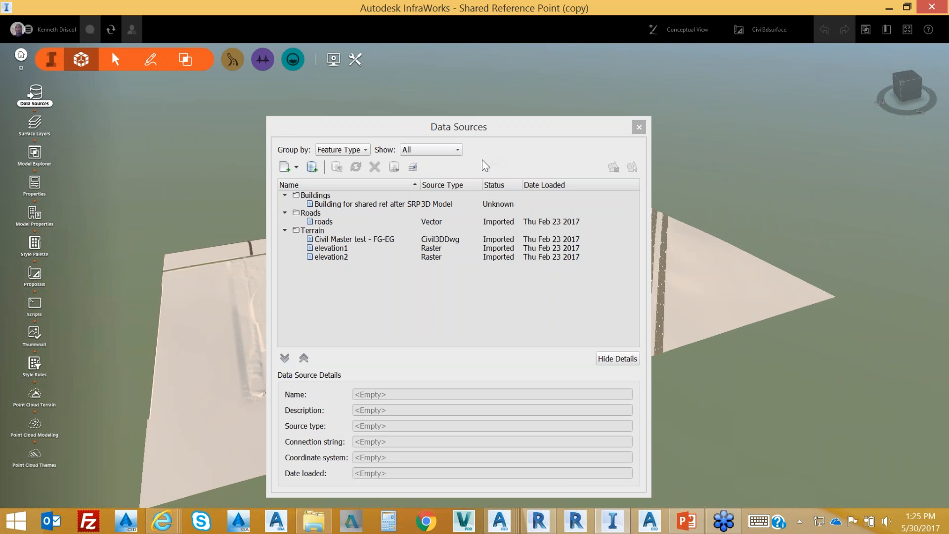
click(296, 167)
click(364, 218)
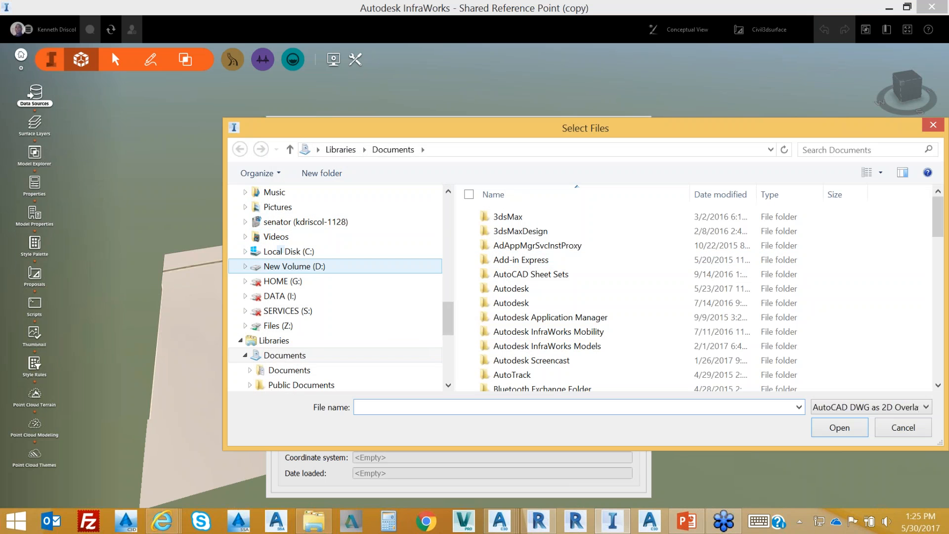
click(321, 250)
click(563, 349)
scroll(554, 336, down, 2)
double_click(536, 297)
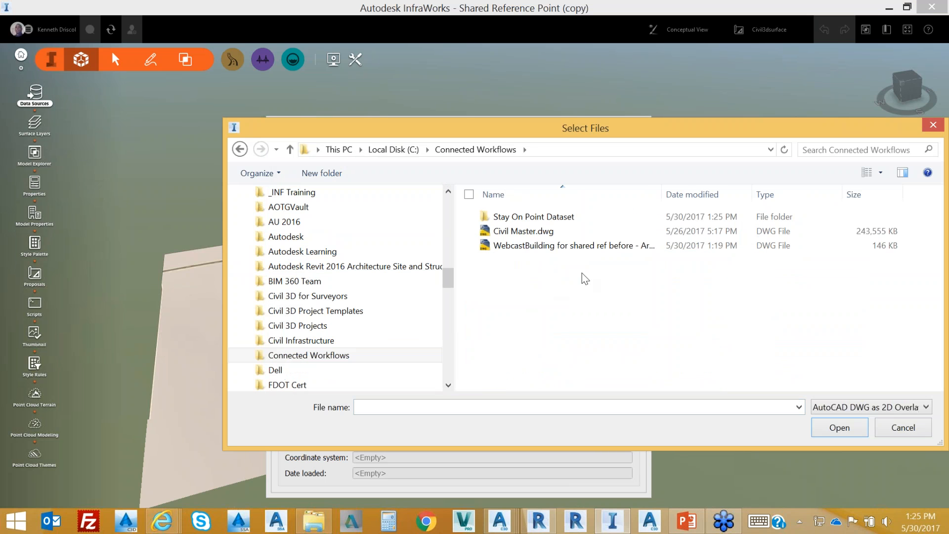
click(532, 218)
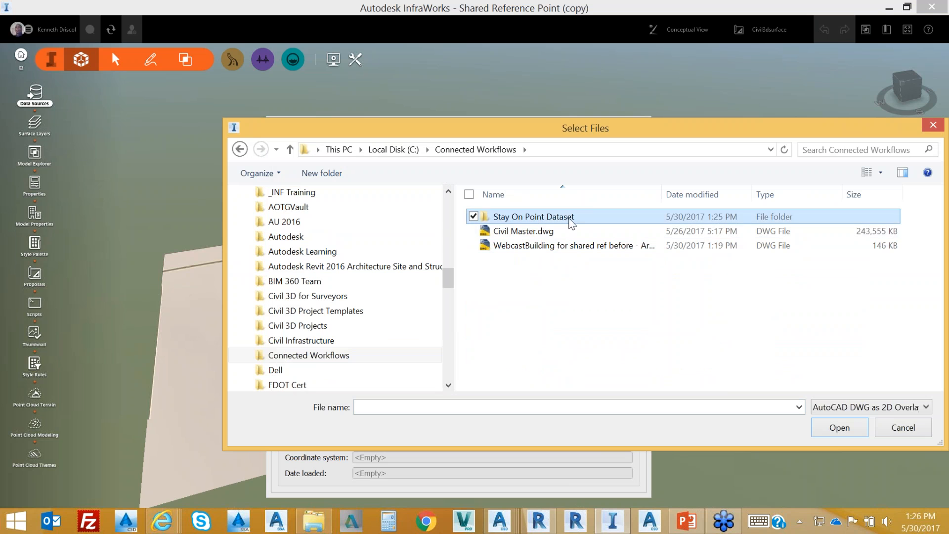
double_click(569, 219)
click(516, 318)
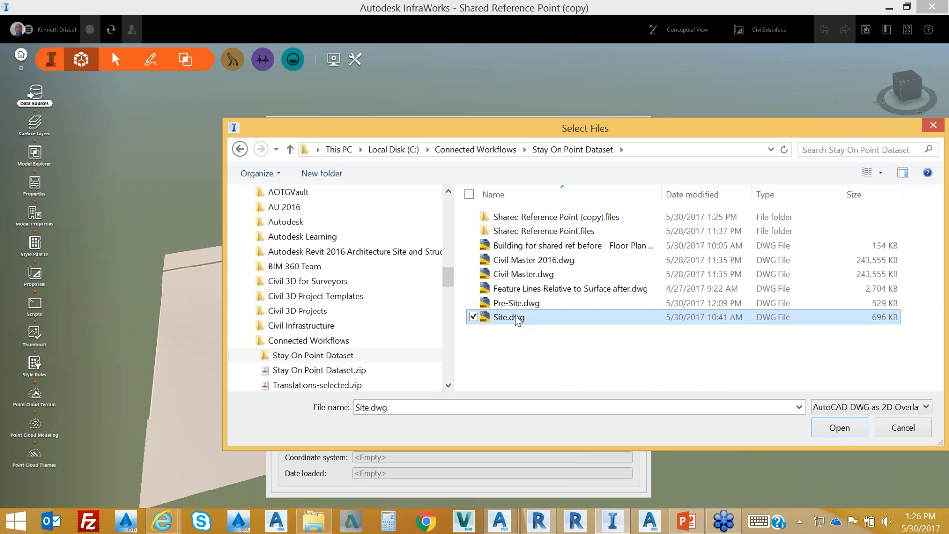
click(840, 429)
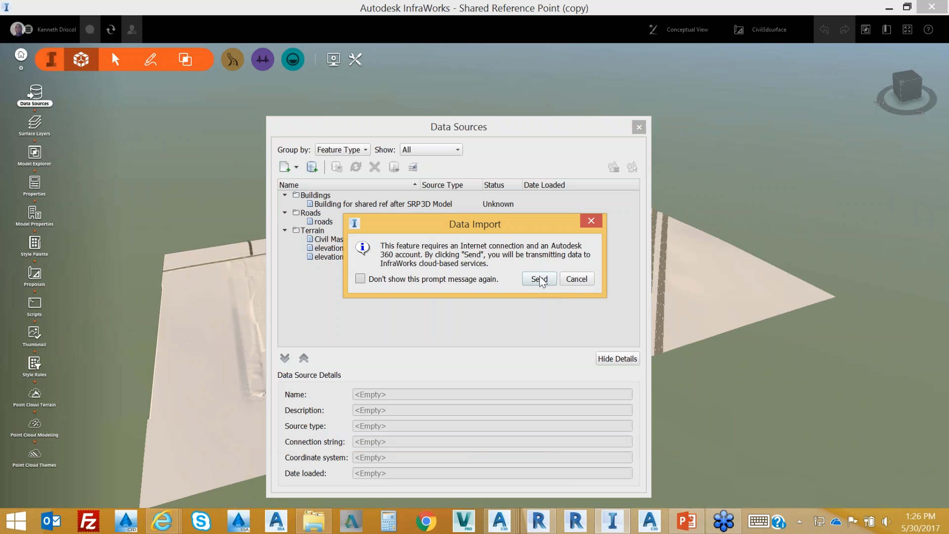
click(540, 280)
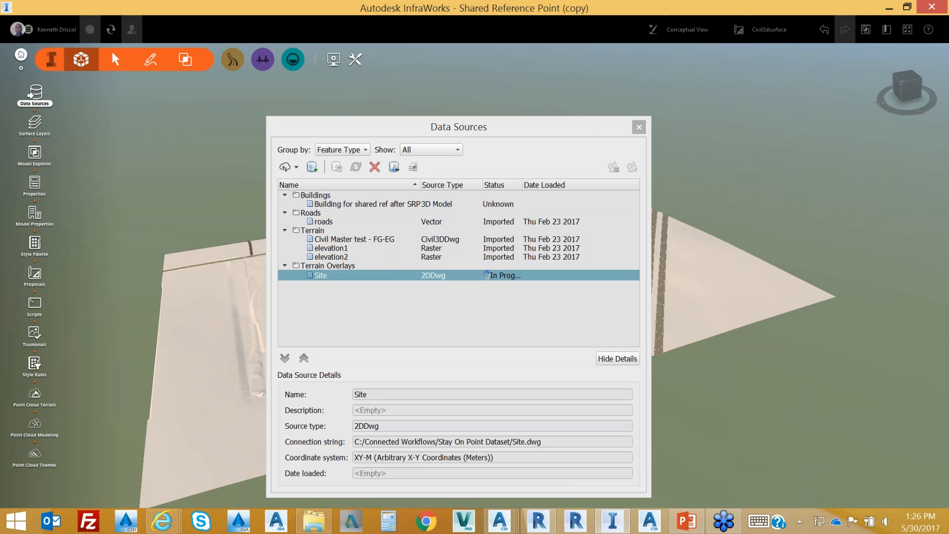
Step: Move the Data Sources dialog aside and shift the model so the graded site shows beside it
drag(582, 134, 410, 103)
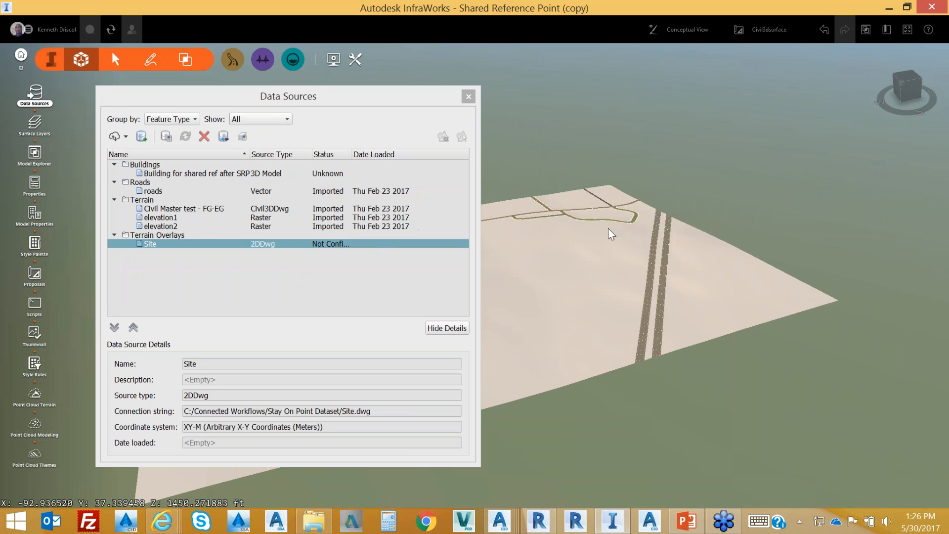
right_click(626, 246)
key(Escape)
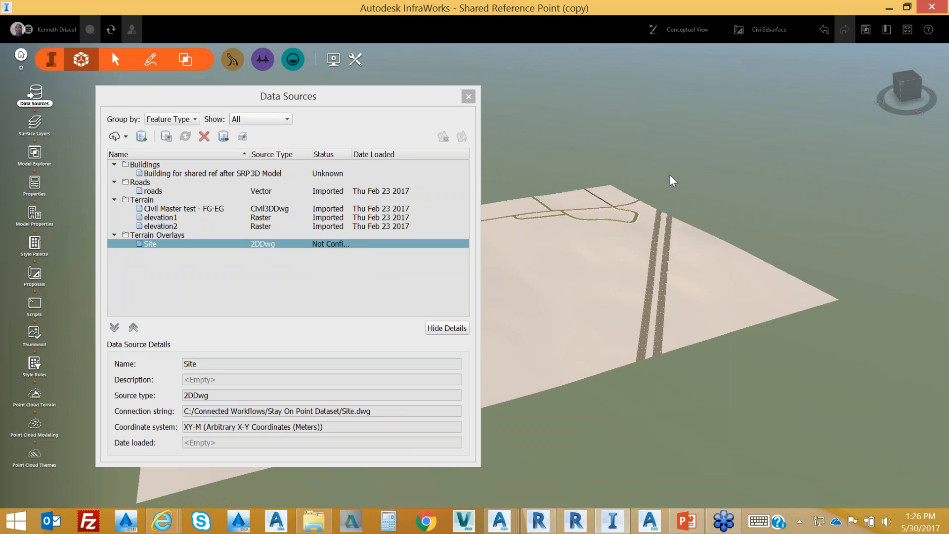
middle_drag(590, 168, 692, 195)
Step: Configure the Site overlay with XY-IFT as both source and position coordinate system and an X and Y scale of 55
click(319, 243)
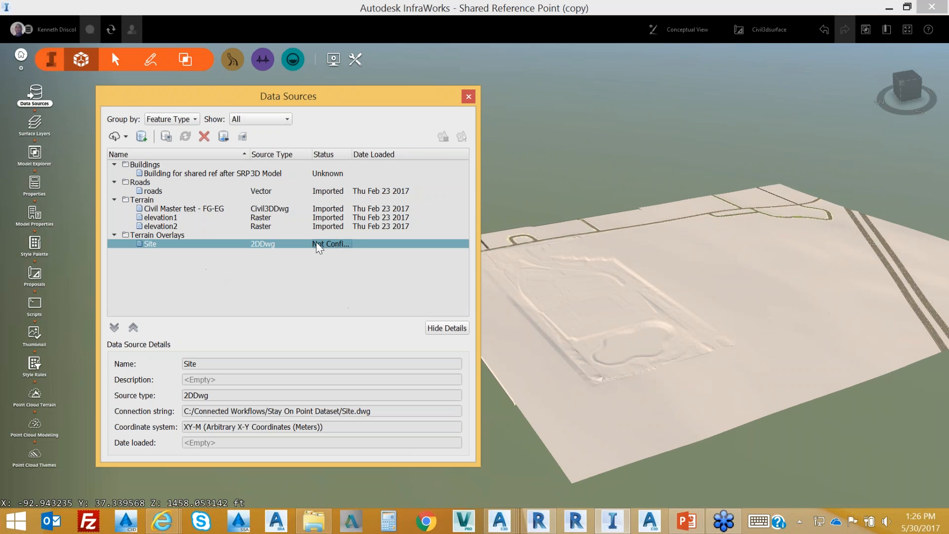
double_click(319, 244)
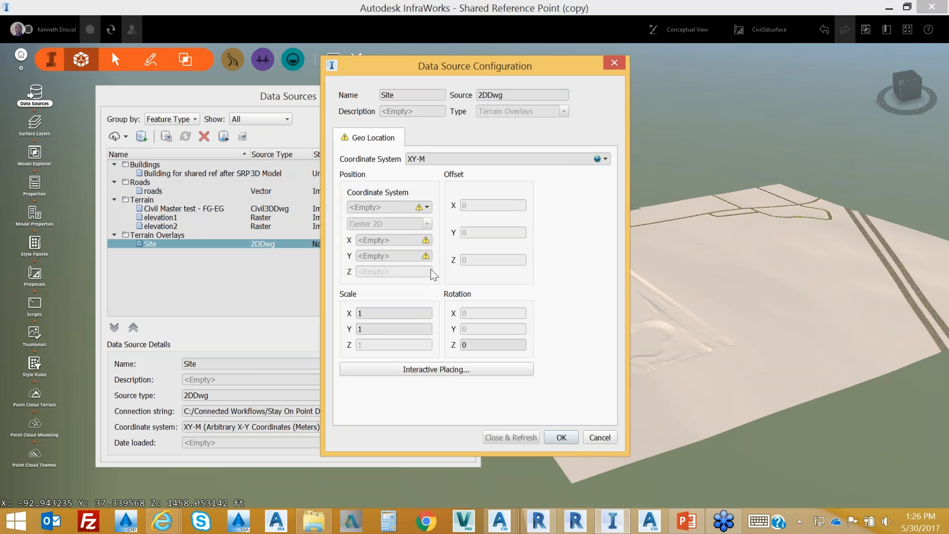
click(428, 207)
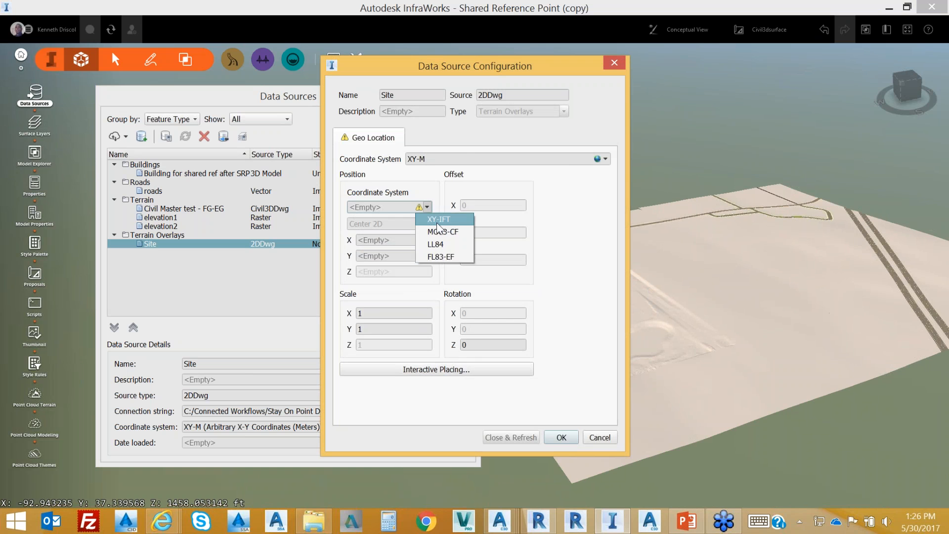
click(438, 220)
click(368, 312)
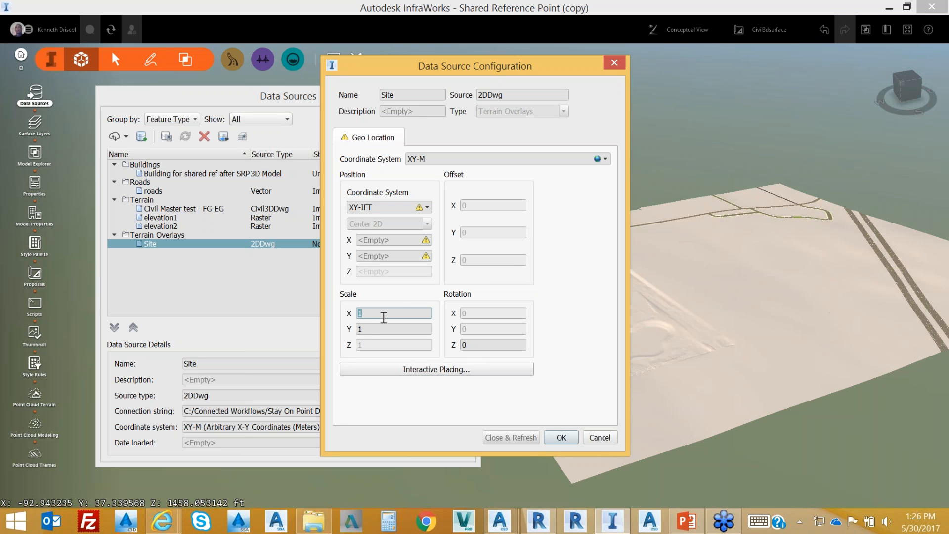
click(356, 328)
text(55)
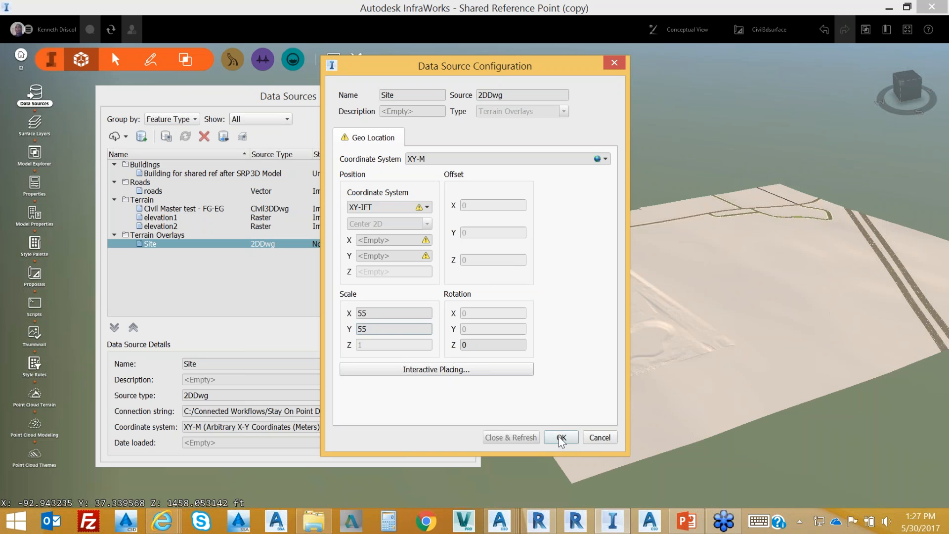
click(607, 161)
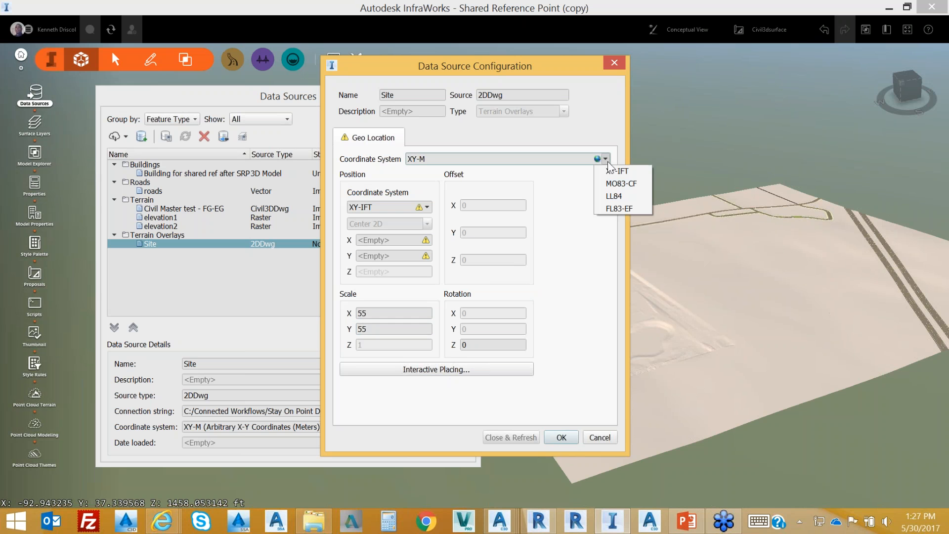
click(619, 171)
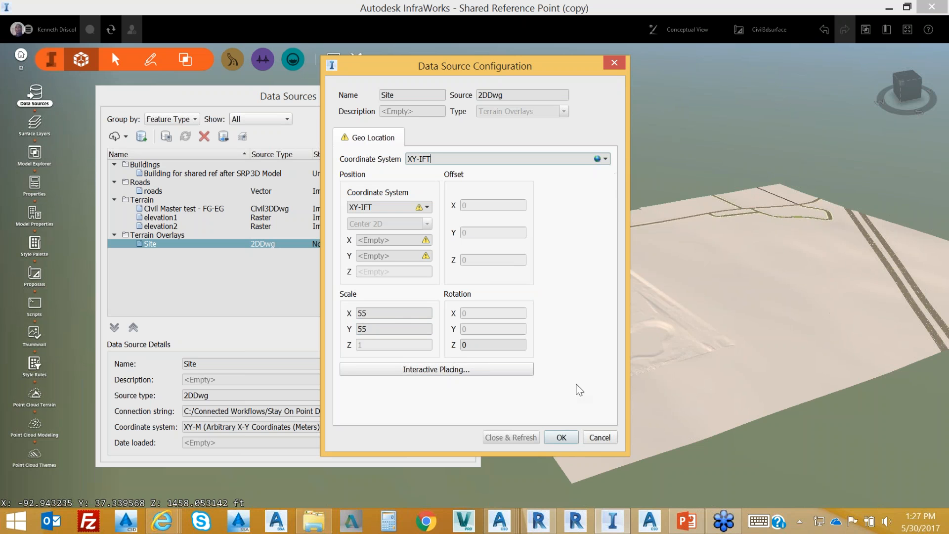
click(562, 438)
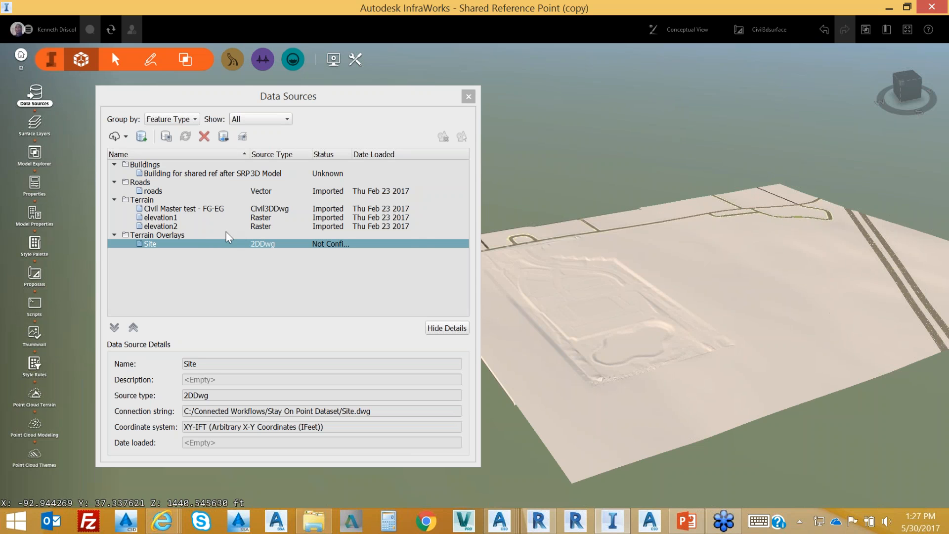
double_click(248, 243)
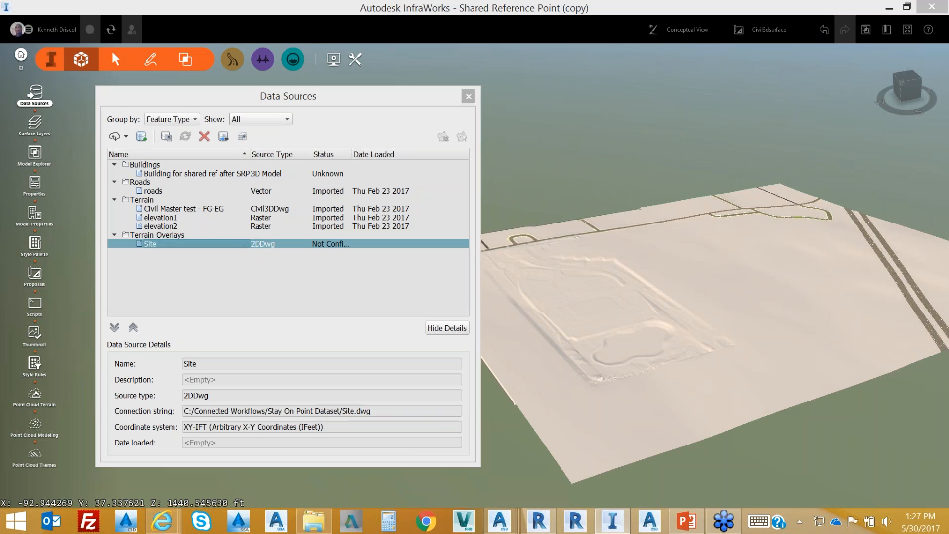
click(428, 208)
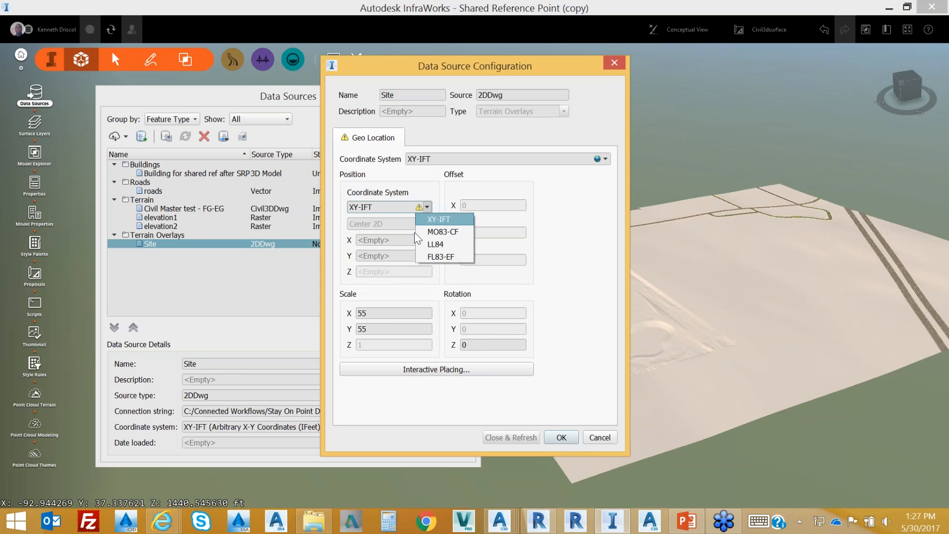
click(447, 229)
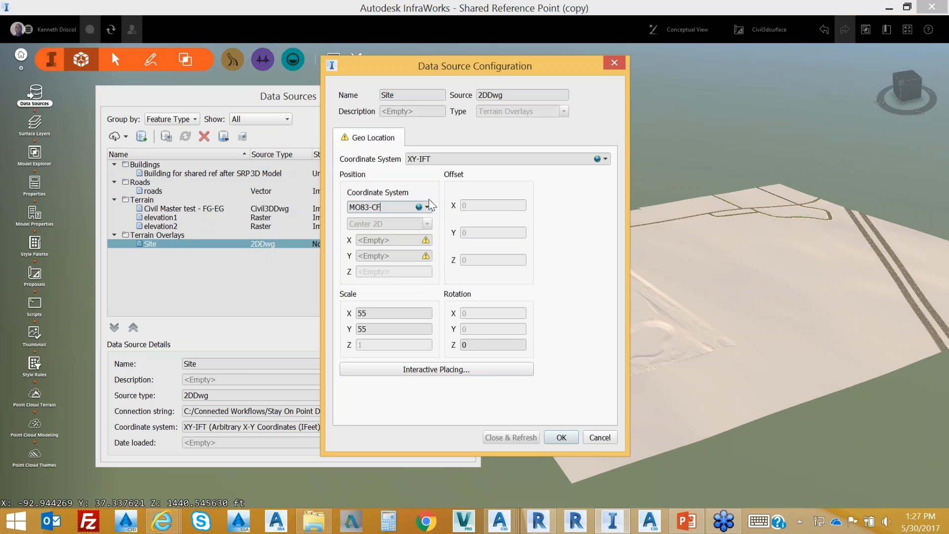
click(368, 313)
drag(368, 317, 343, 314)
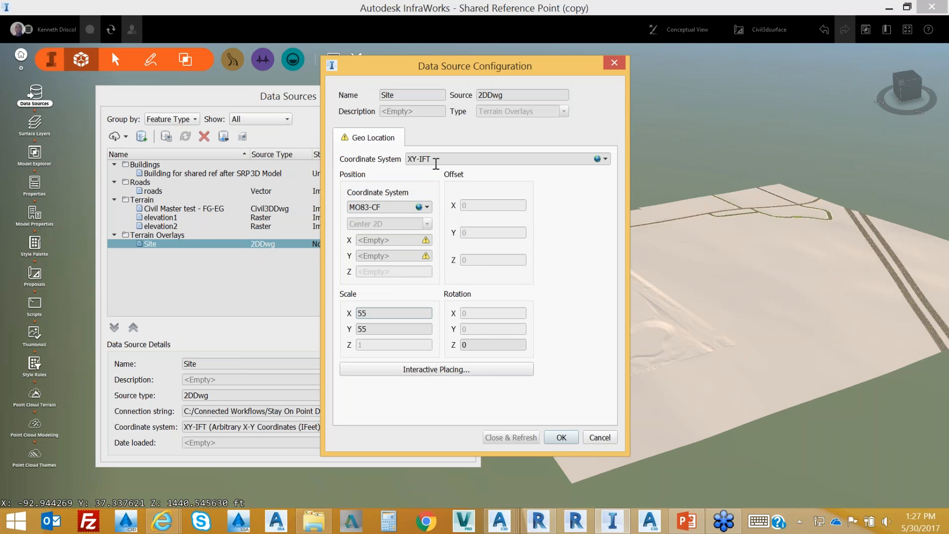
click(428, 94)
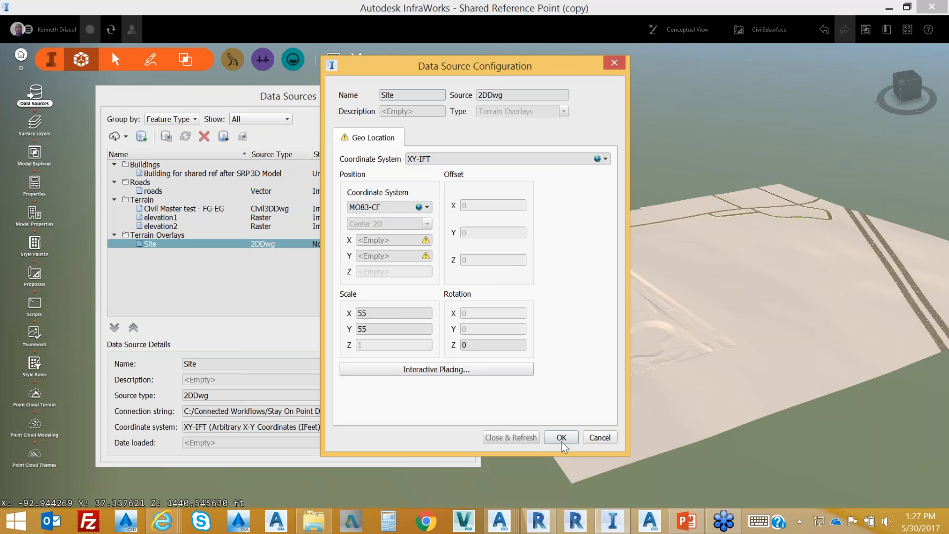
click(430, 242)
click(427, 207)
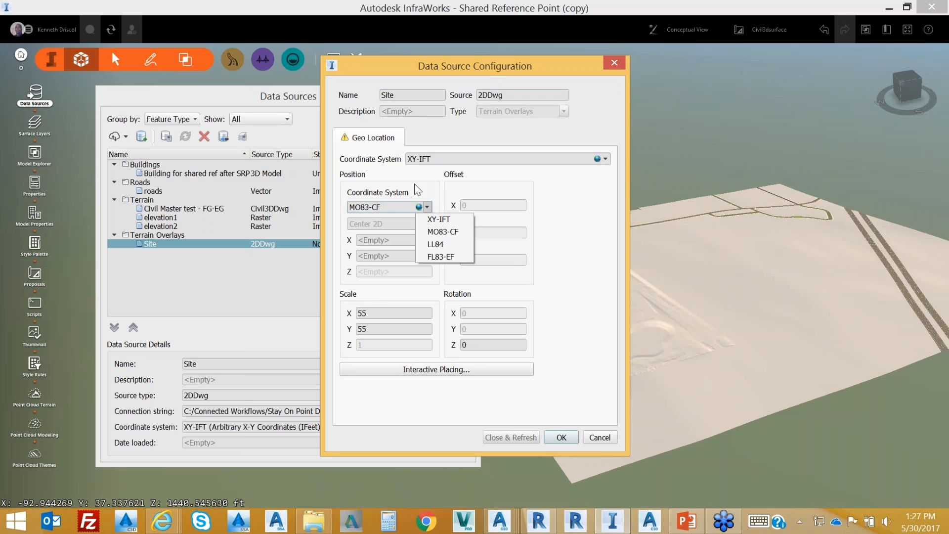
click(427, 207)
click(427, 207)
click(538, 294)
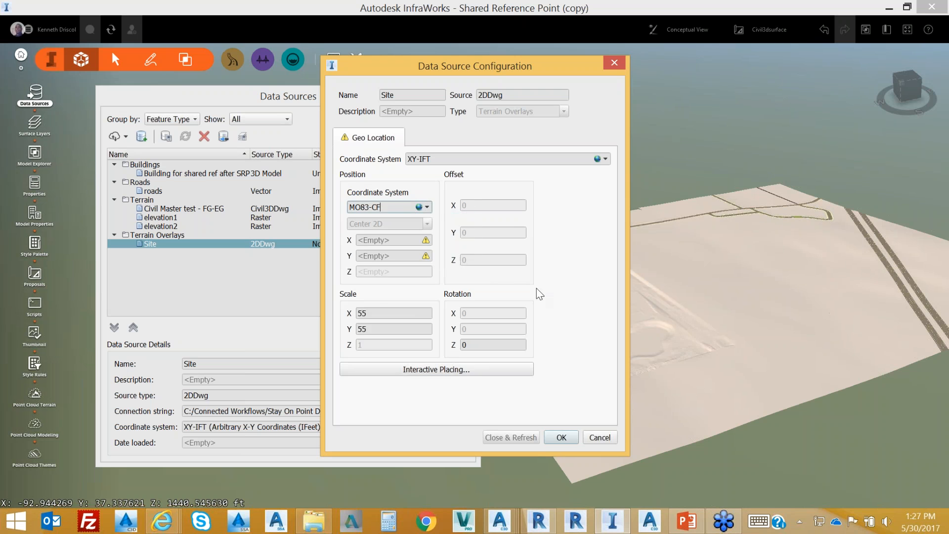
key(Escape)
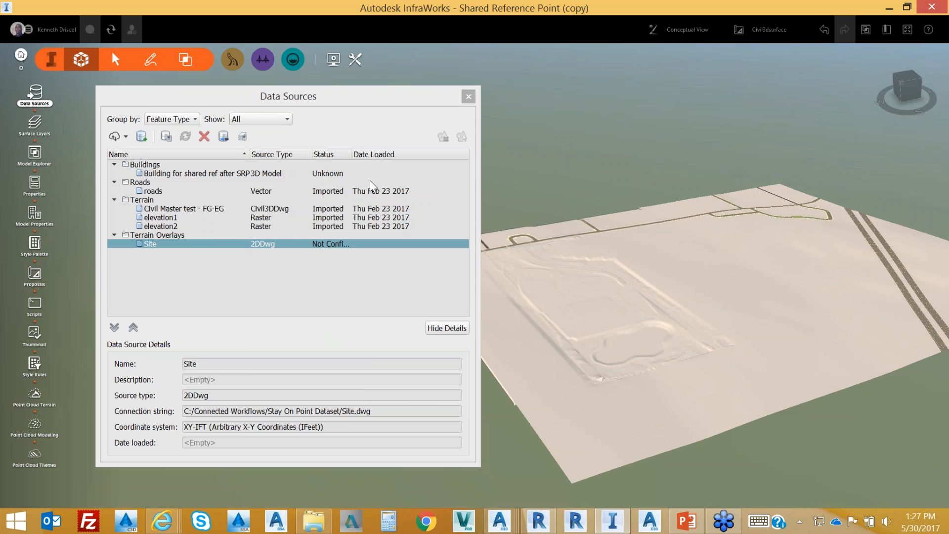
Step: Try to place the Site overlay interactively on the terrain, and close the Data Sources dialog
double_click(291, 244)
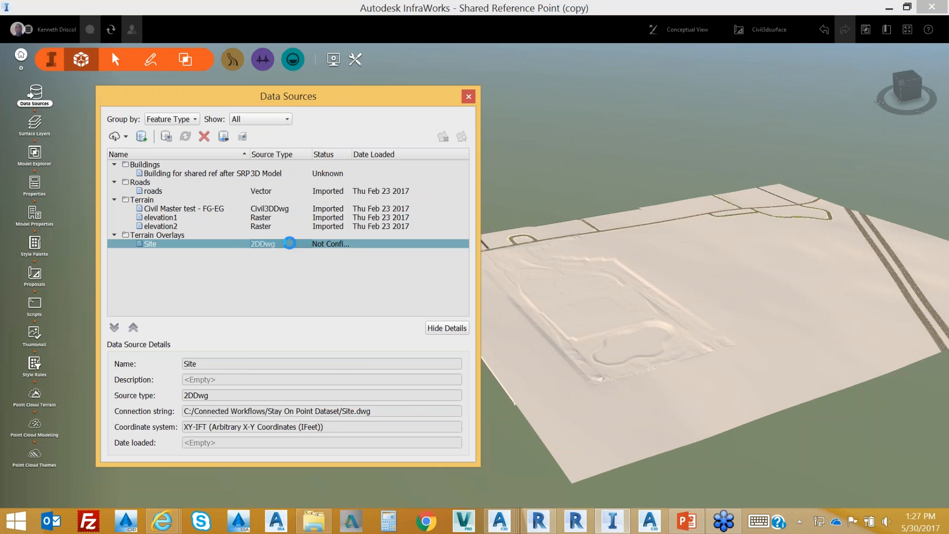
click(444, 372)
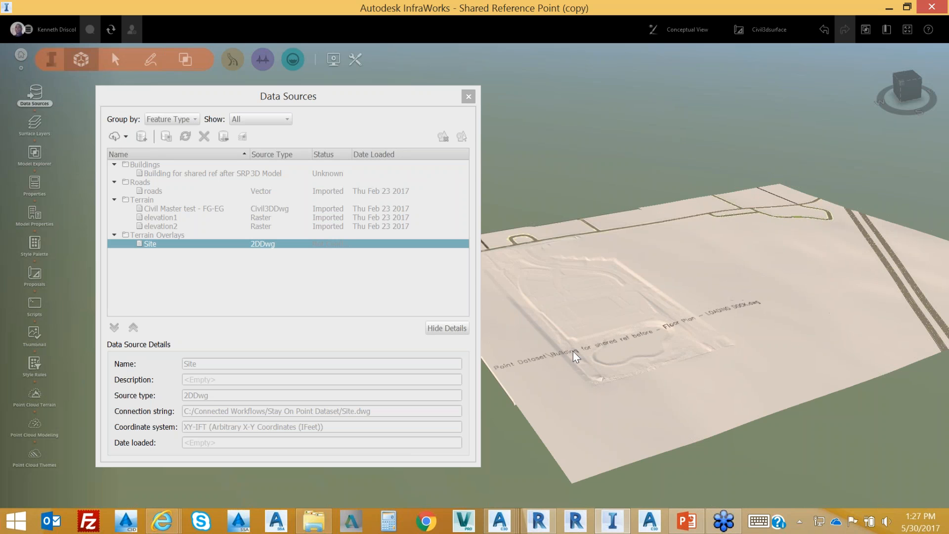
click(537, 300)
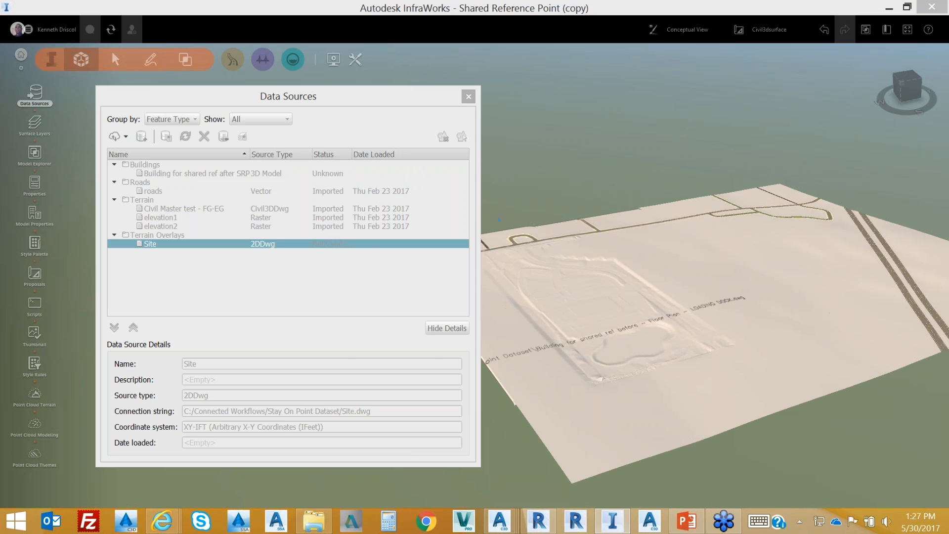
key(Return)
click(468, 97)
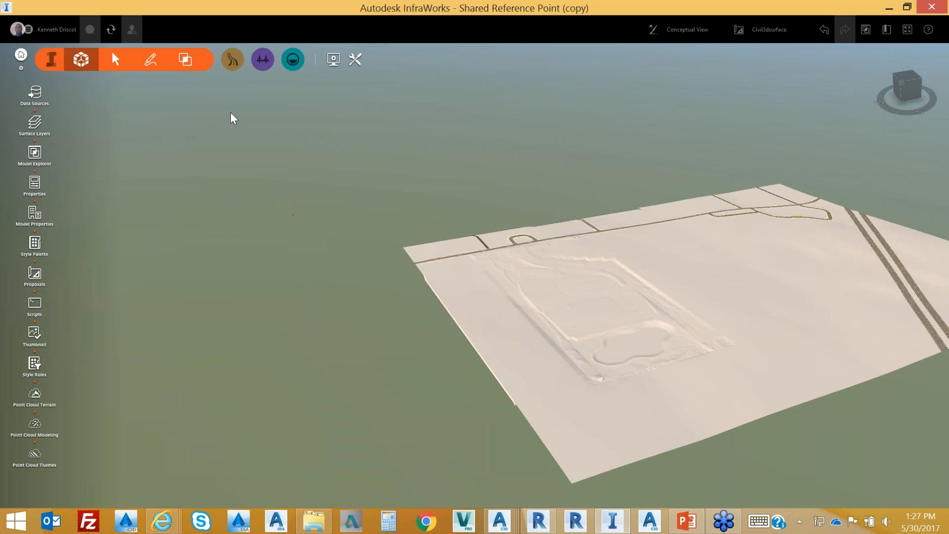
Step: Switch the model to the CivilSurfaceandBuliding proposal and bring the building, parking lots and pond into close view
drag(742, 270, 536, 267)
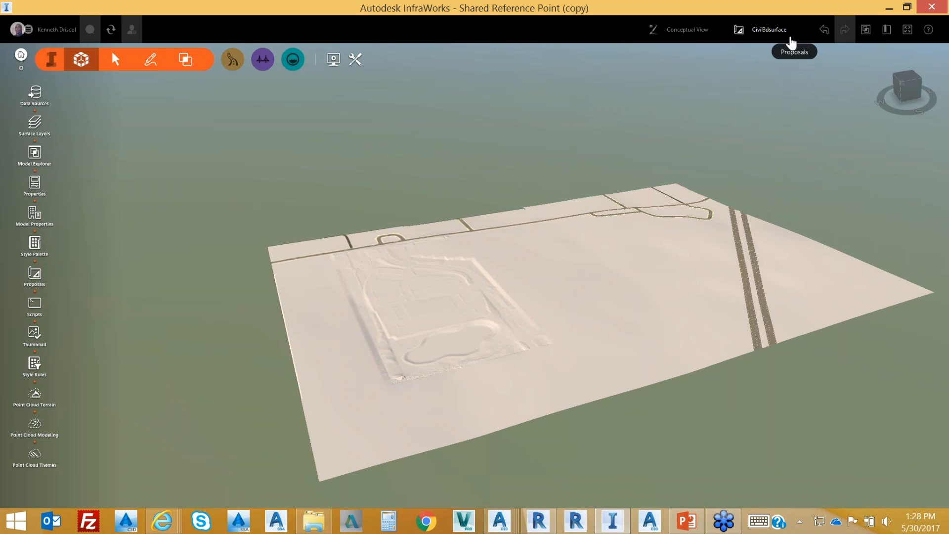
click(769, 30)
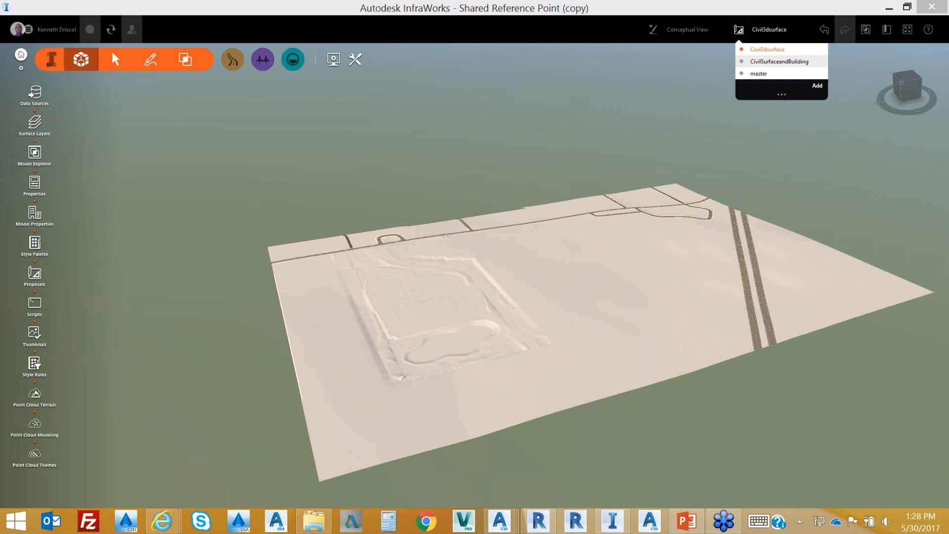
click(780, 62)
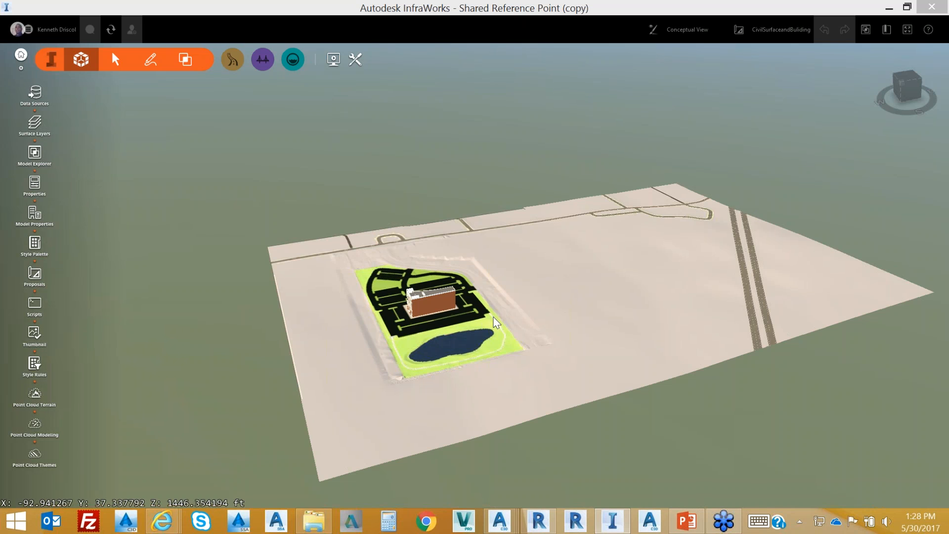
scroll(482, 303, up, 4)
scroll(484, 332, up, 3)
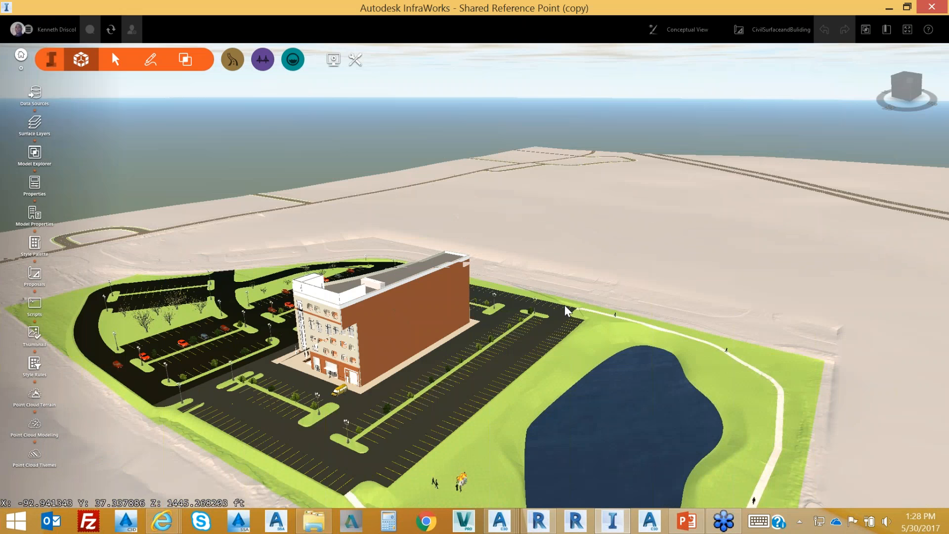
Step: Examine the building from its front and rear, together with the parking lots, the pond and the walking path
drag(567, 311, 523, 346)
scroll(523, 346, up, 2)
scroll(539, 347, up, 2)
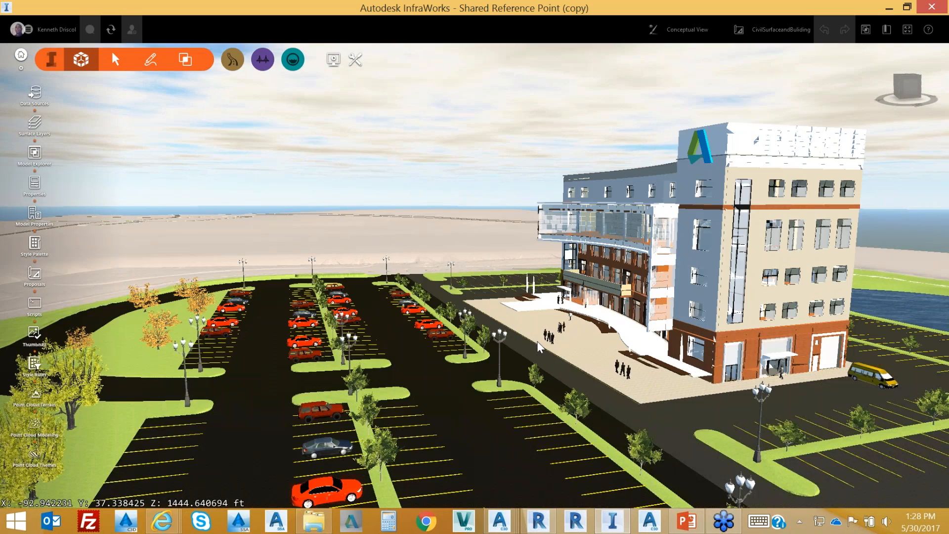
drag(539, 347, 624, 371)
scroll(571, 343, down, 1)
scroll(572, 344, down, 1)
scroll(535, 344, up, 2)
scroll(535, 345, down, 1)
scroll(624, 372, up, 1)
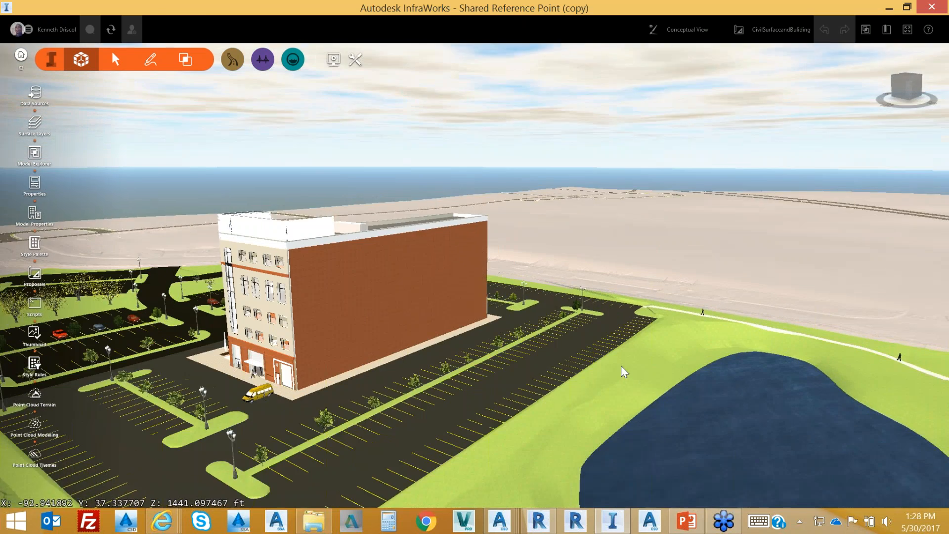
scroll(624, 371, down, 1)
drag(638, 292, 517, 381)
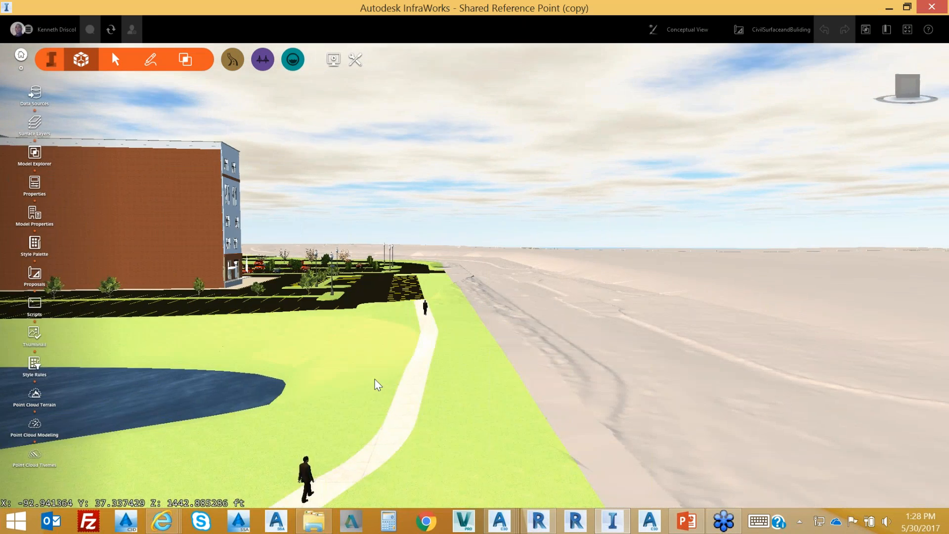
Step: Inspect where the walking path meets the parking lot, and the striped stalls and planted islands beside the building
scroll(375, 384, up, 1)
scroll(384, 381, up, 3)
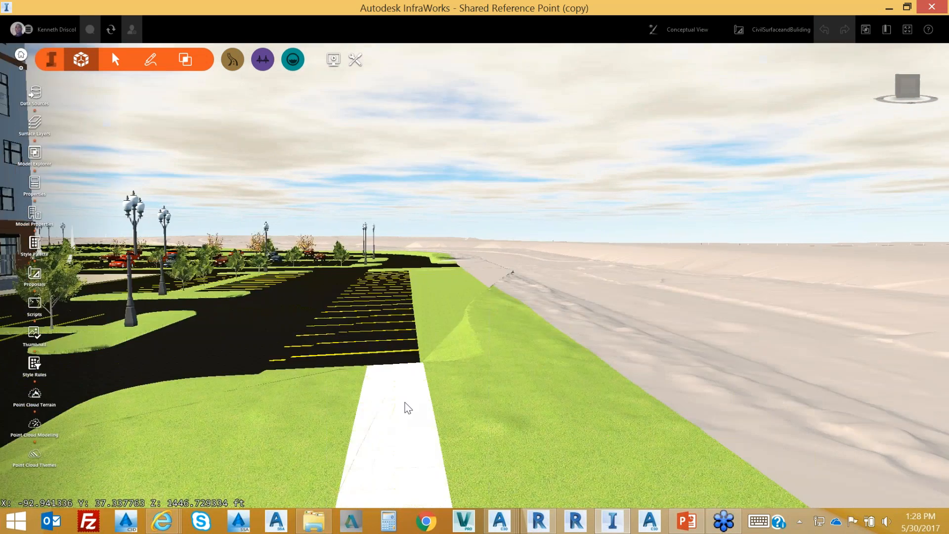
scroll(414, 404, down, 3)
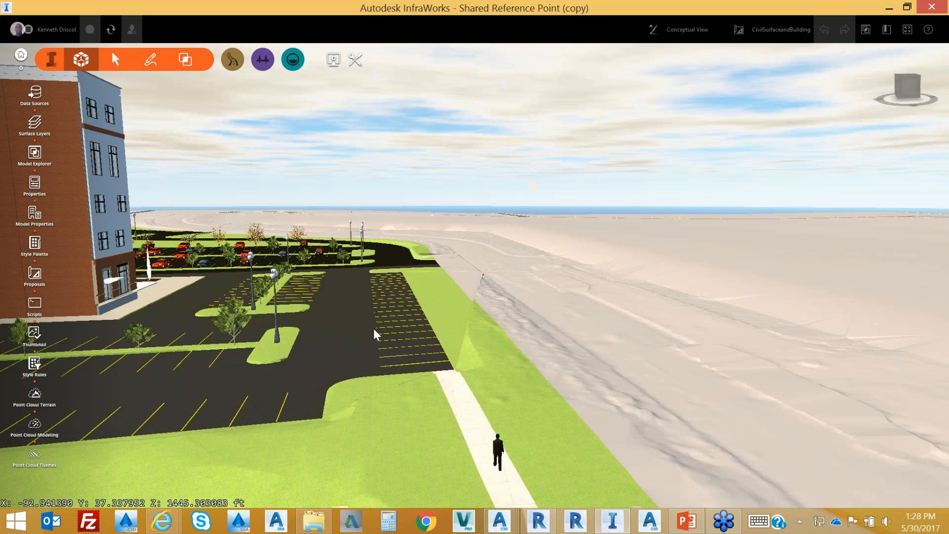
scroll(377, 342, down, 1)
scroll(257, 341, up, 2)
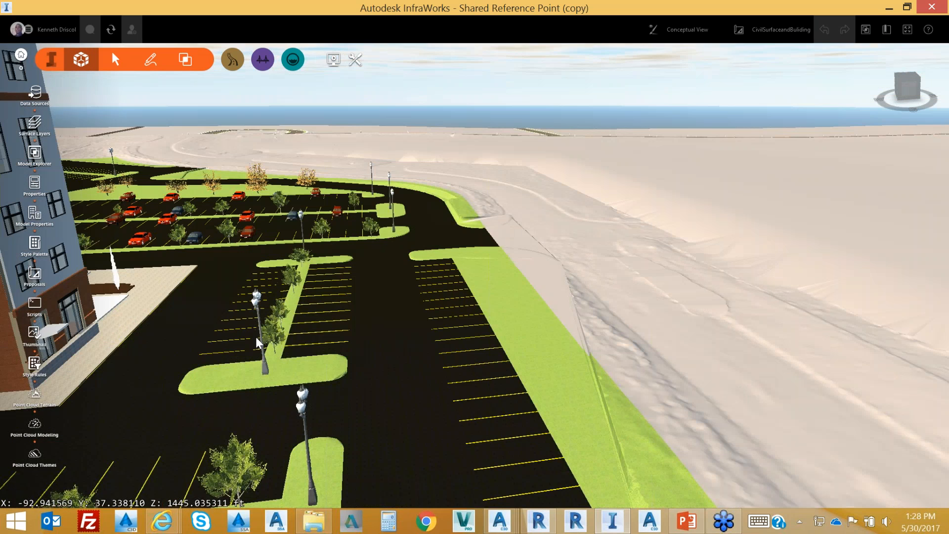
scroll(257, 341, up, 2)
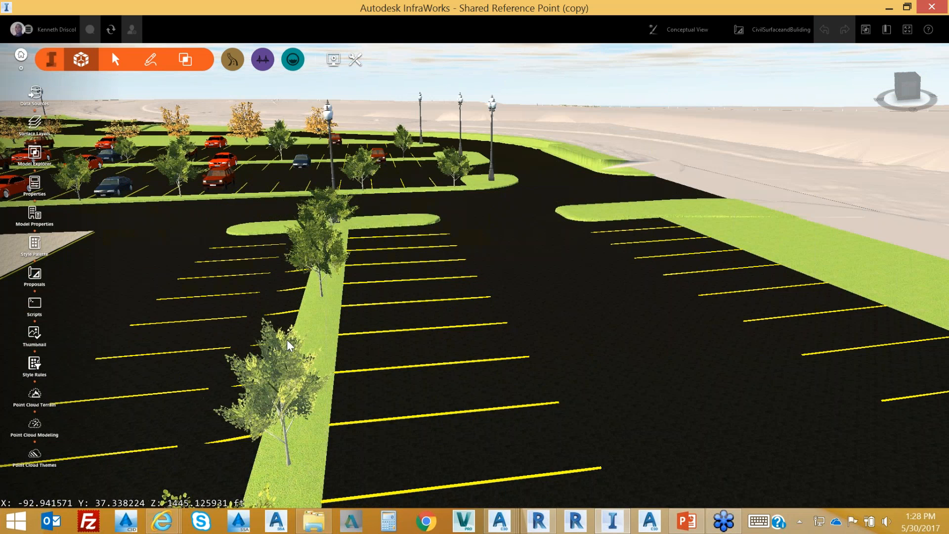
drag(288, 341, 355, 296)
scroll(355, 295, down, 1)
mouse_move(308, 319)
mouse_down()
mouse_move(354, 300)
mouse_move(307, 314)
mouse_up()
scroll(521, 259, down, 3)
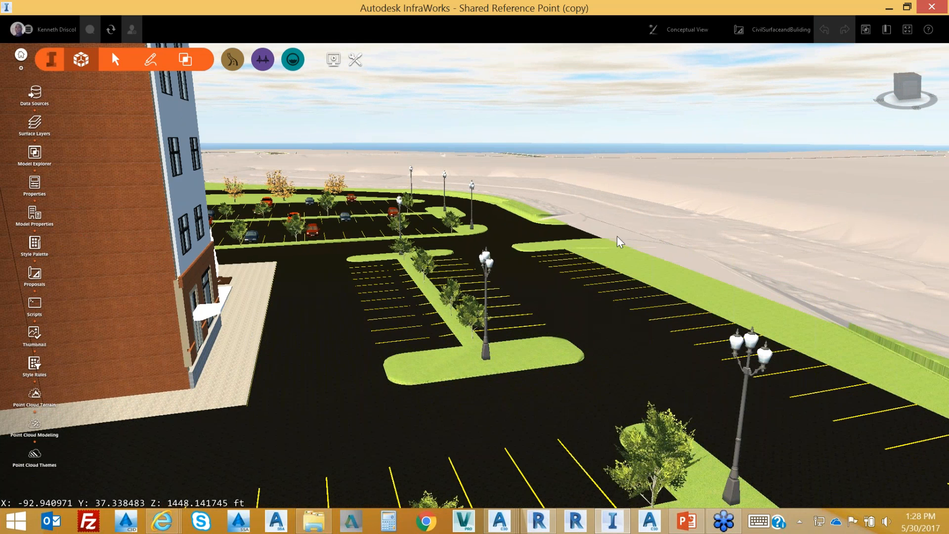
drag(621, 240, 847, 169)
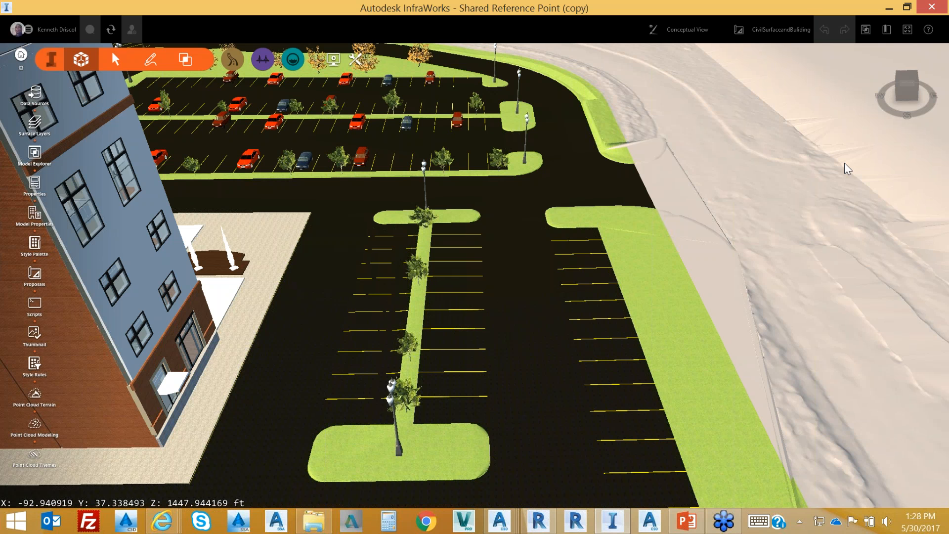
Step: Switch to the master proposal and examine the aerial imagery of the undeveloped field, the neighbouring car park and the surrounding roads
click(781, 30)
click(761, 50)
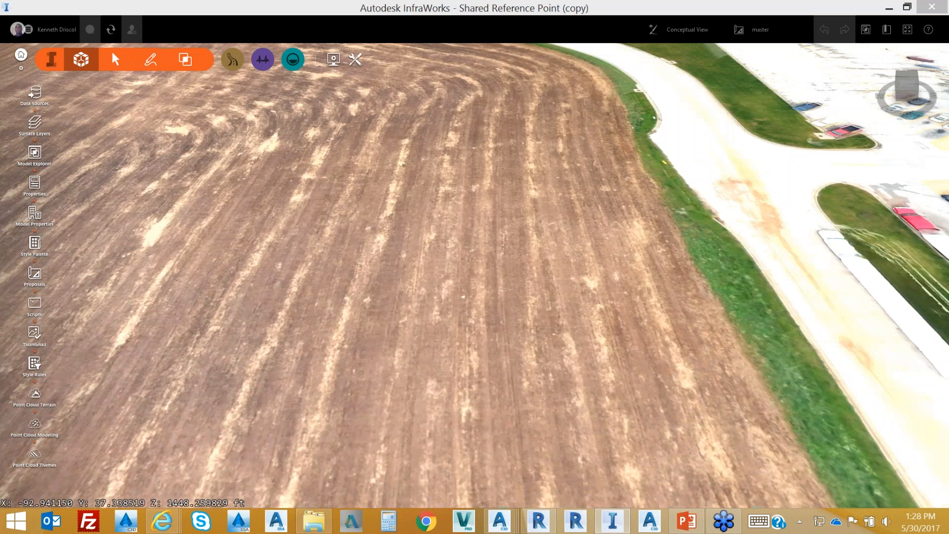
scroll(624, 193, down, 3)
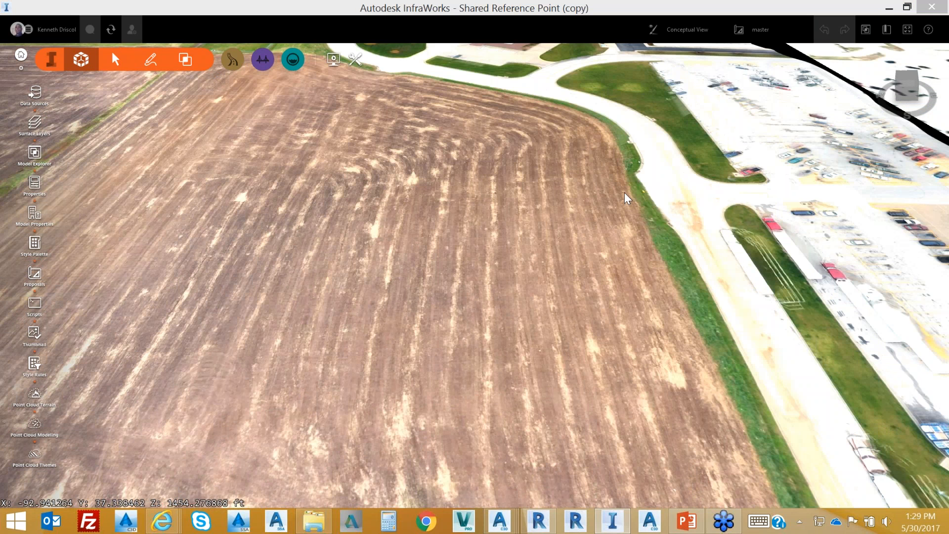
scroll(578, 240, down, 2)
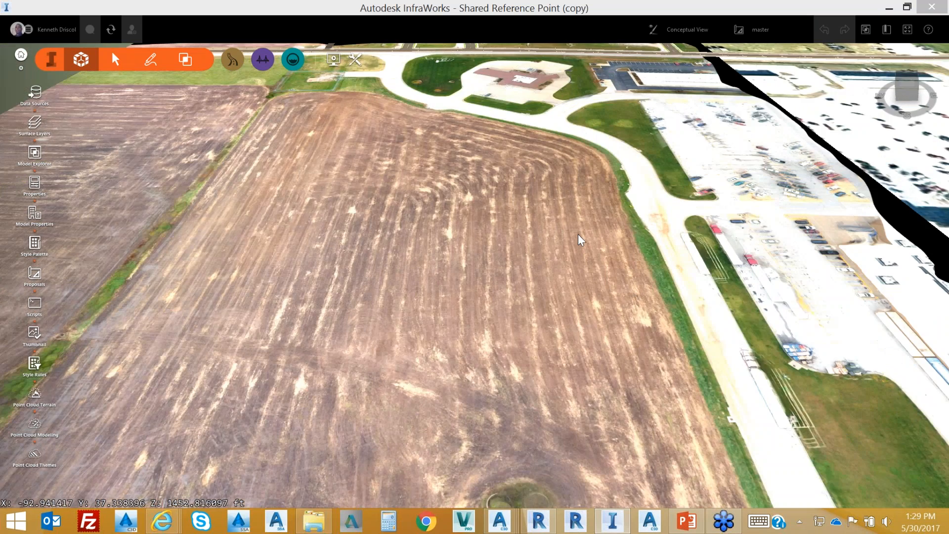
scroll(581, 239, up, 6)
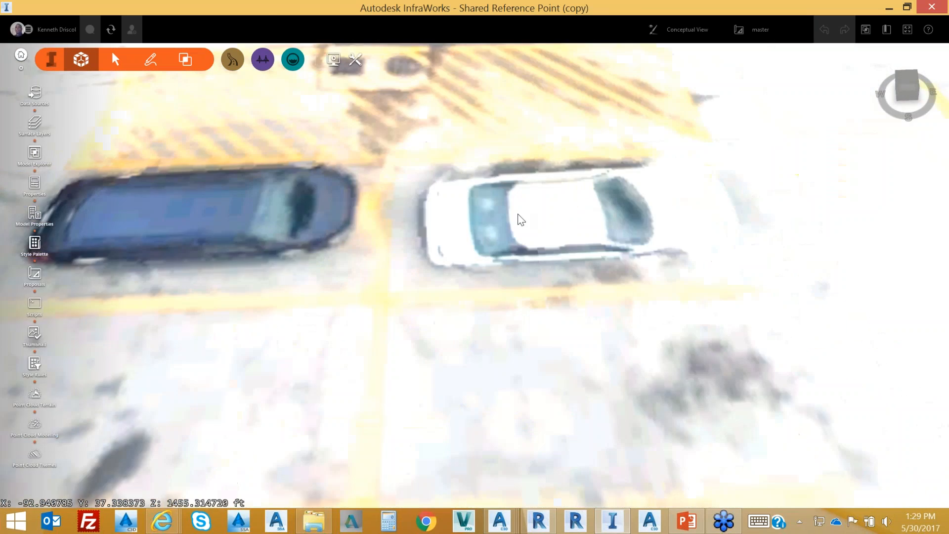
scroll(517, 239, down, 6)
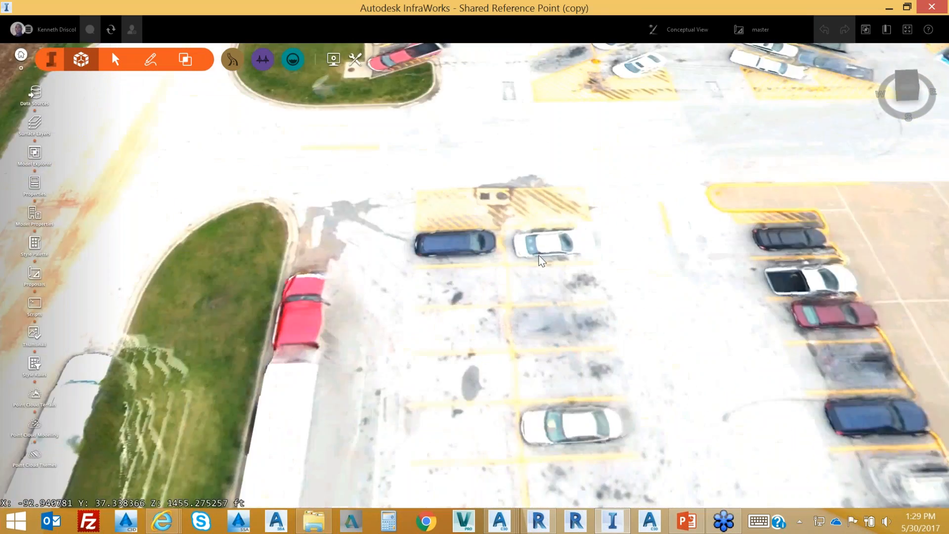
scroll(538, 261, down, 2)
scroll(511, 254, down, 2)
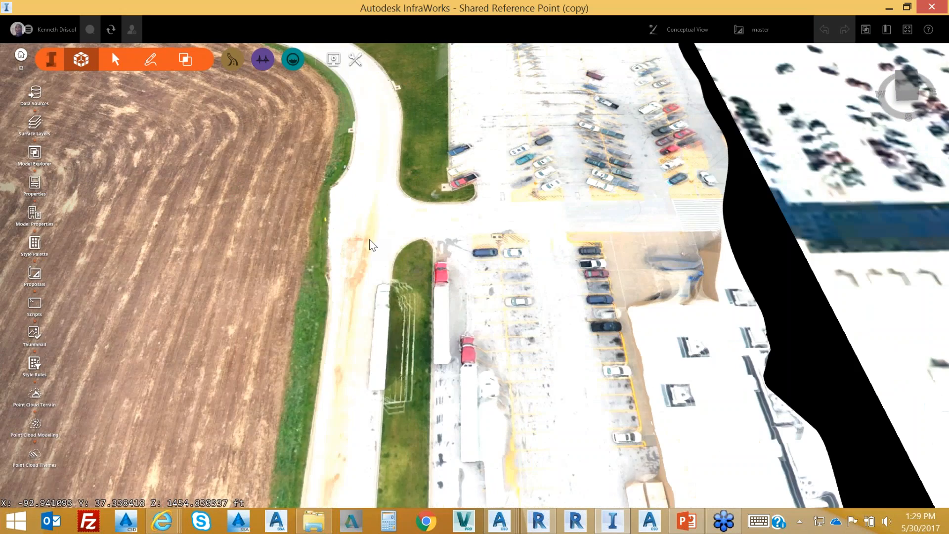
scroll(372, 244, down, 2)
scroll(571, 224, down, 4)
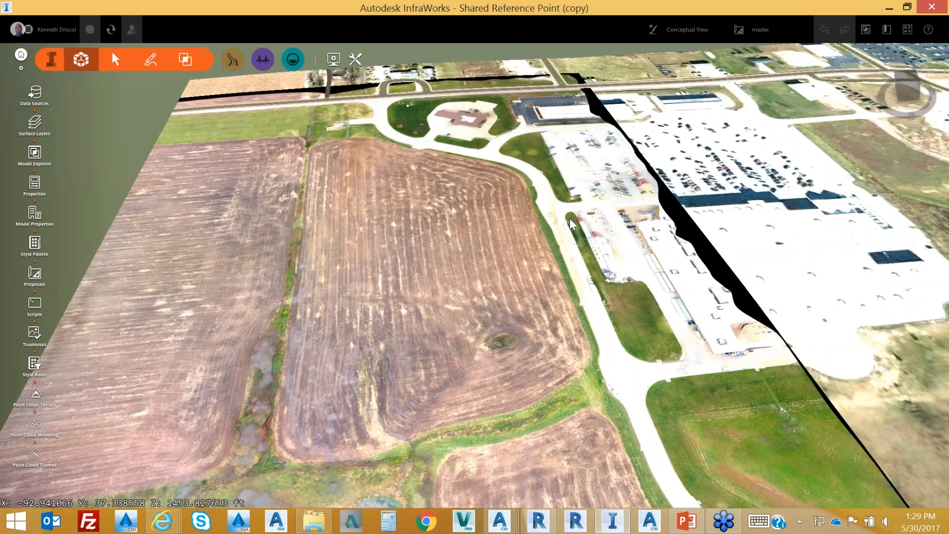
scroll(571, 224, down, 3)
drag(580, 175, 535, 106)
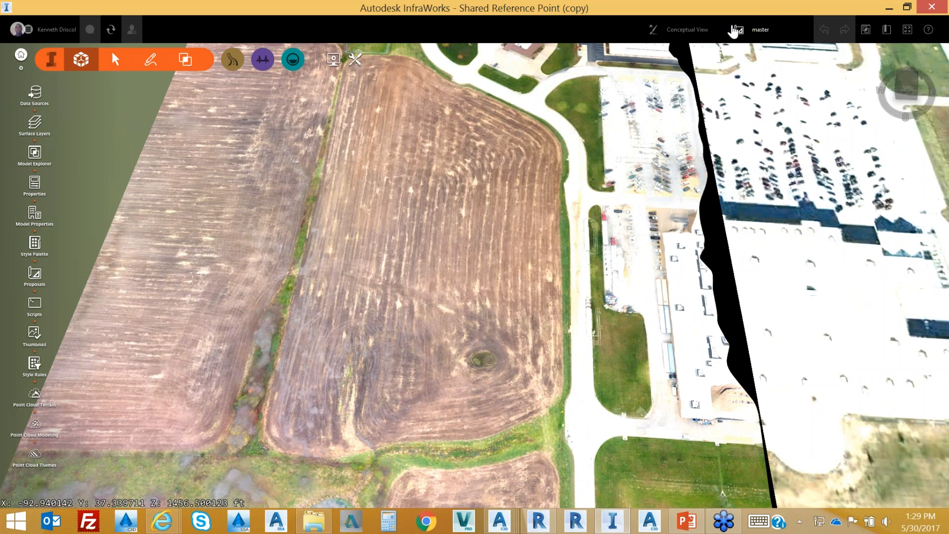
Step: Switch back to the CivilSurfaceandBuliding proposal and view the site from the pond side and the building's curved glass front
click(752, 30)
click(779, 62)
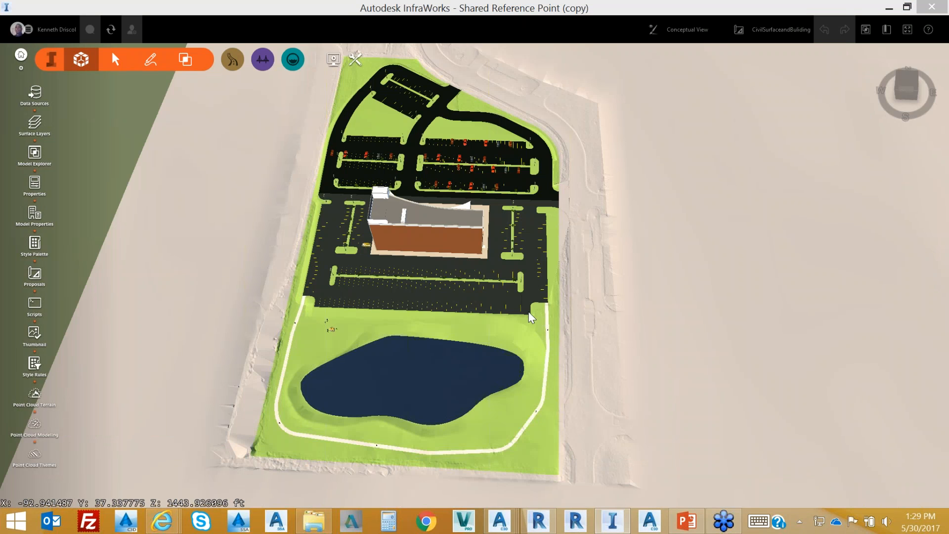
drag(528, 313, 454, 220)
scroll(488, 286, up, 3)
scroll(453, 220, down, 3)
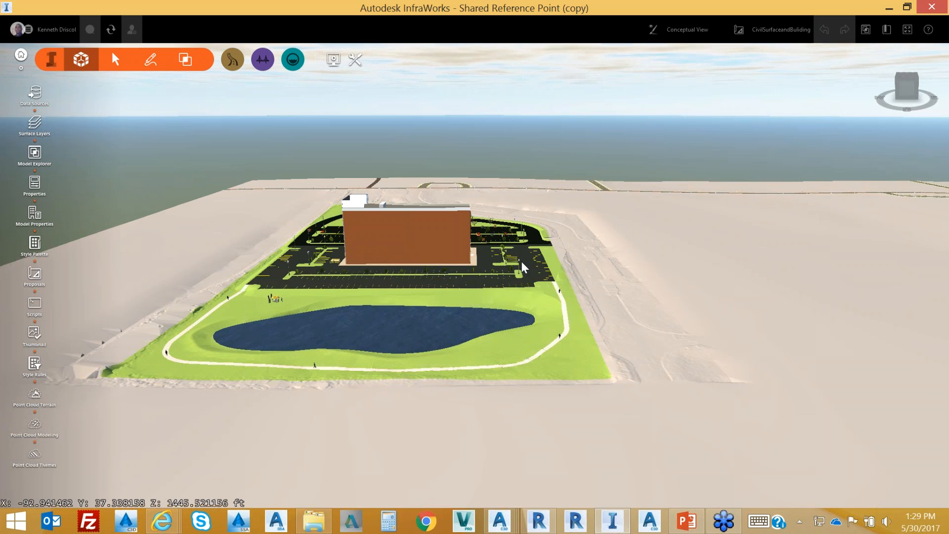
drag(517, 269, 514, 287)
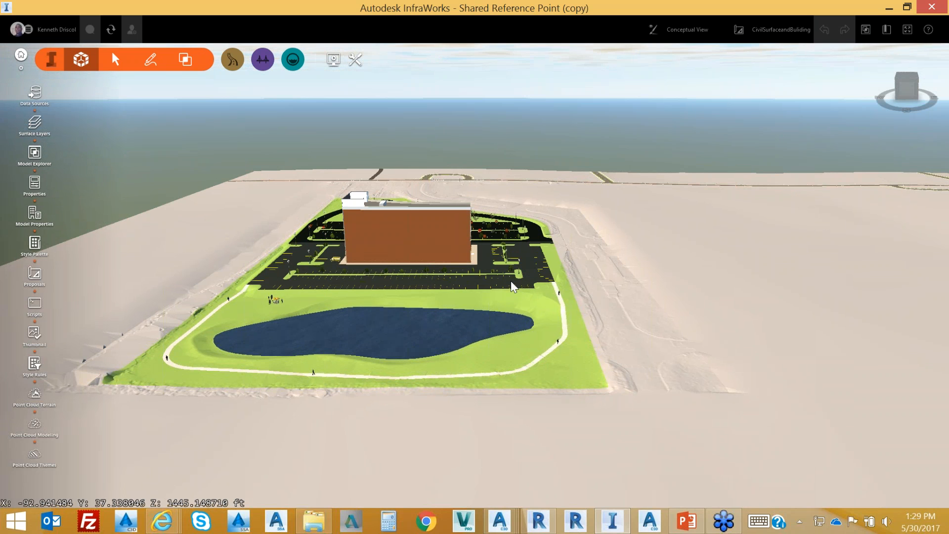
drag(514, 288, 606, 267)
scroll(577, 297, up, 2)
scroll(606, 267, up, 6)
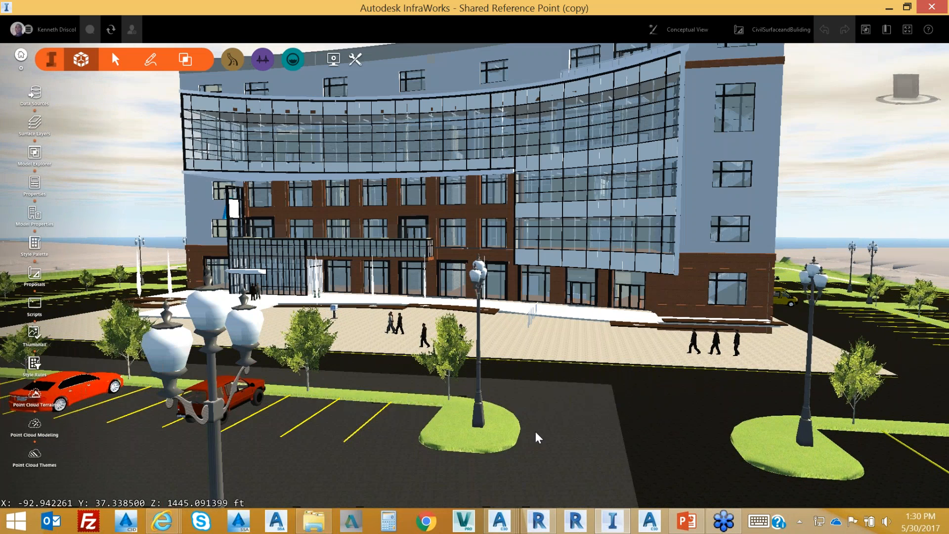
Step: Look at the parking layout of Site.dwg in Civil 3D and return to the InfraWorks model
click(499, 521)
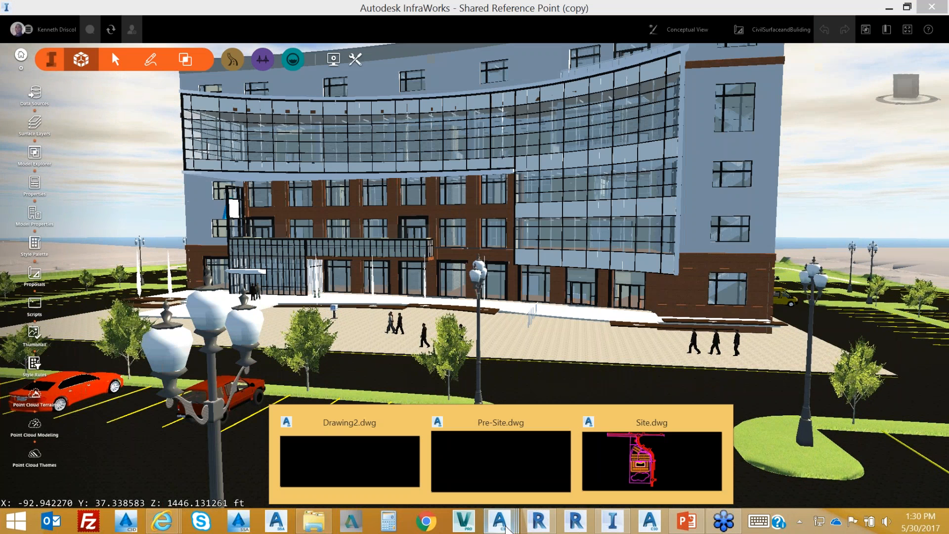
click(597, 466)
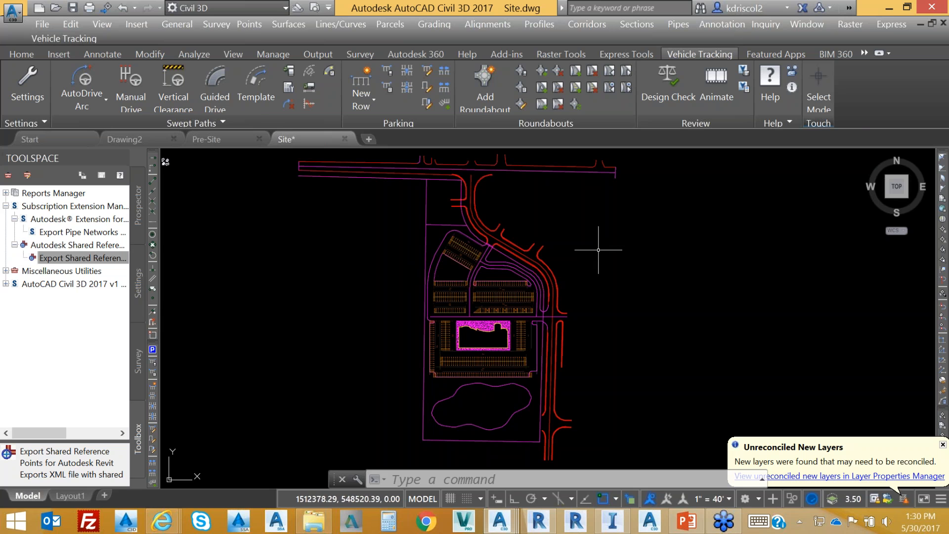
click(613, 521)
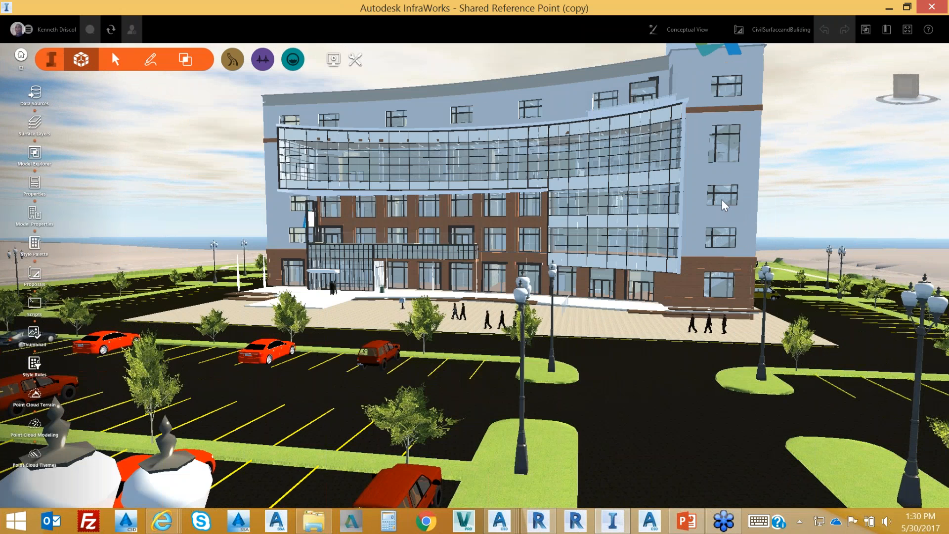
Step: Draw a curved local road about 1,853 ft long in the Street > Sidewalk and Greenspace style across the bare land beyond the parking lot
scroll(562, 297, down, 5)
mouse_move(561, 296)
mouse_down()
mouse_move(473, 120)
mouse_move(544, 155)
mouse_move(489, 197)
mouse_move(462, 199)
mouse_move(574, 285)
mouse_up()
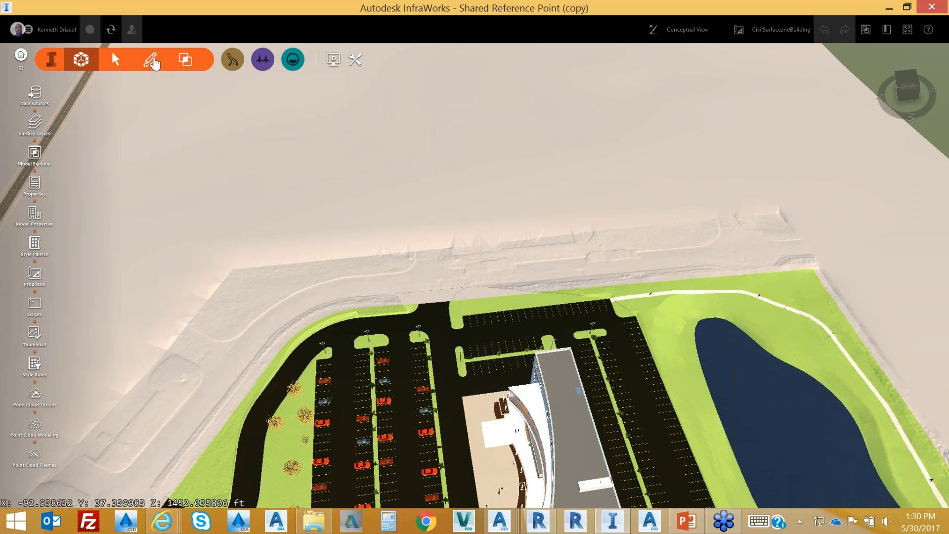
click(232, 59)
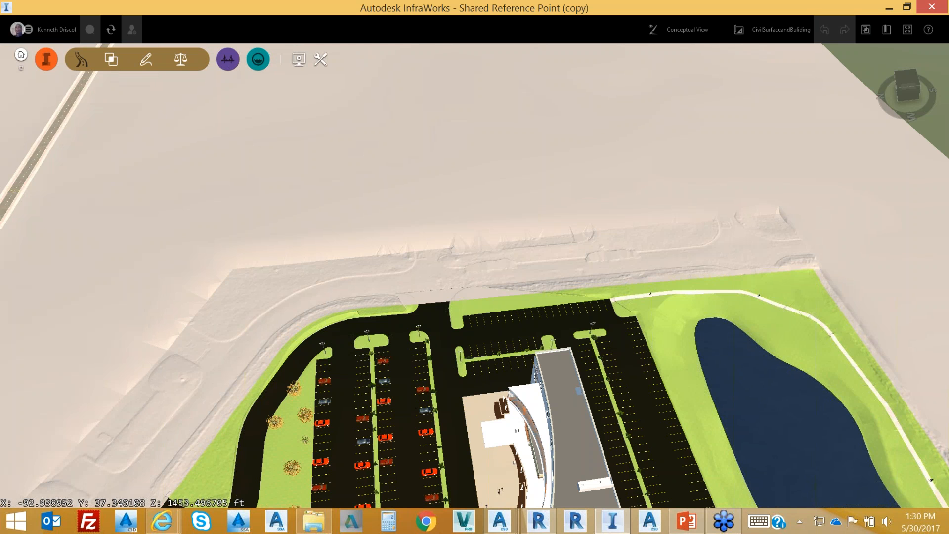
click(146, 59)
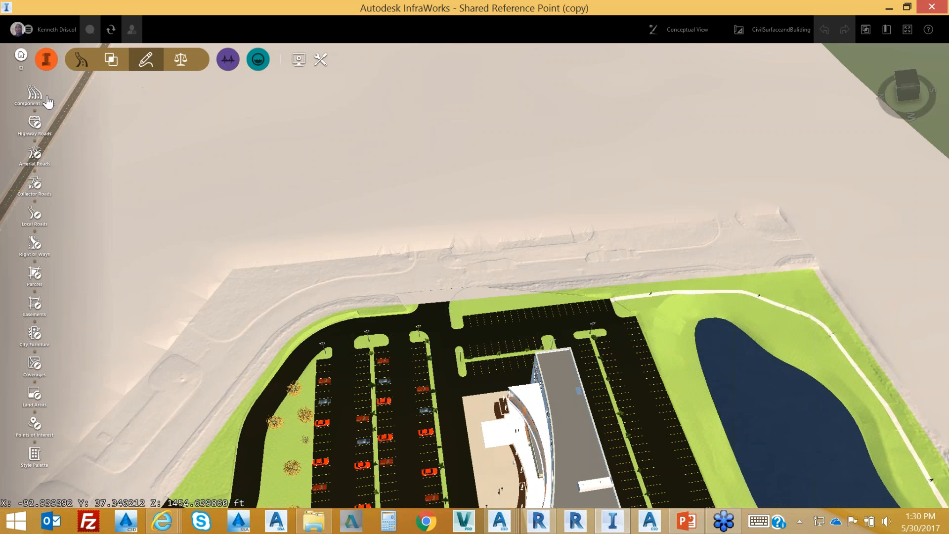
click(34, 215)
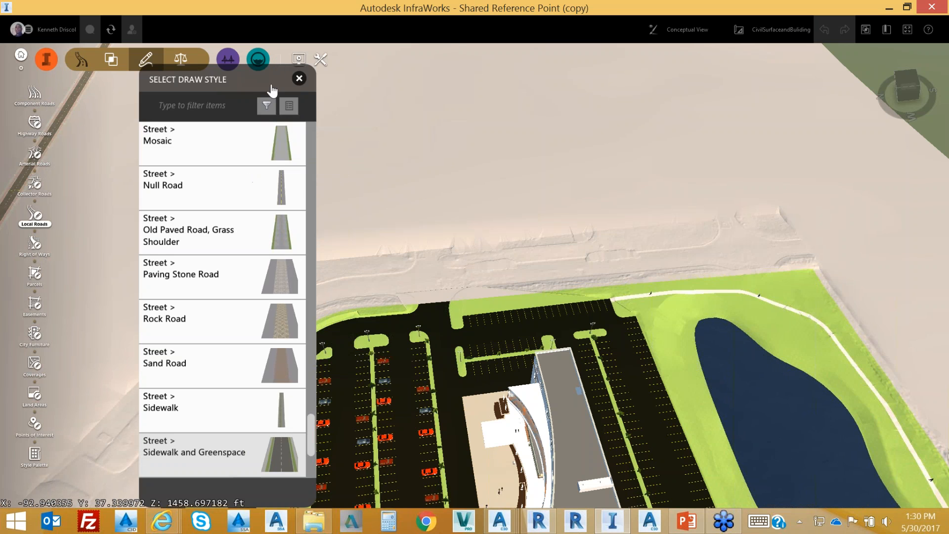
drag(200, 92, 65, 92)
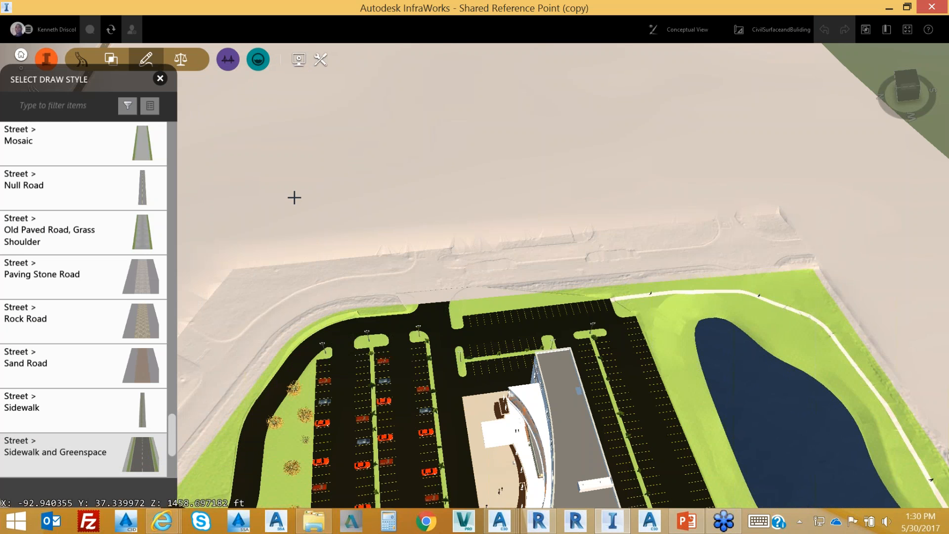
scroll(238, 184, down, 3)
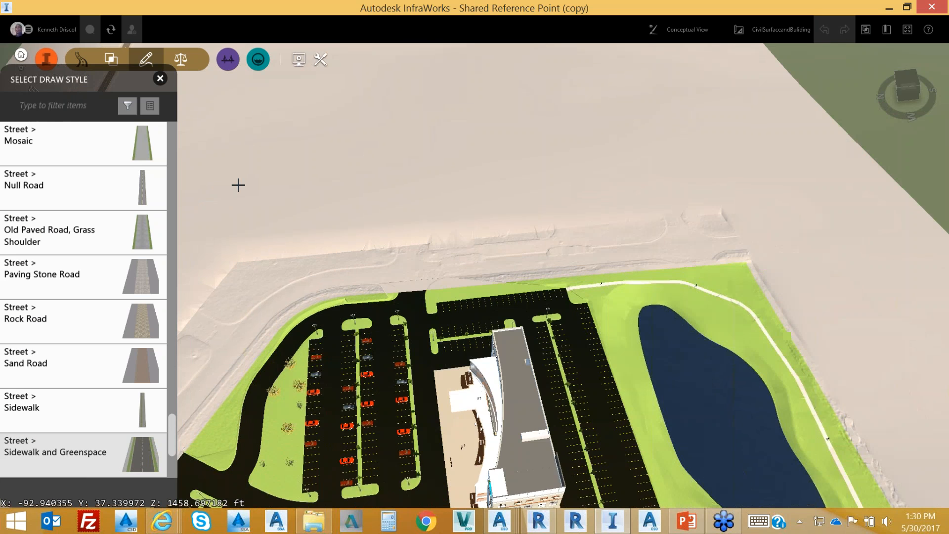
scroll(238, 184, down, 1)
middle_drag(316, 175, 452, 172)
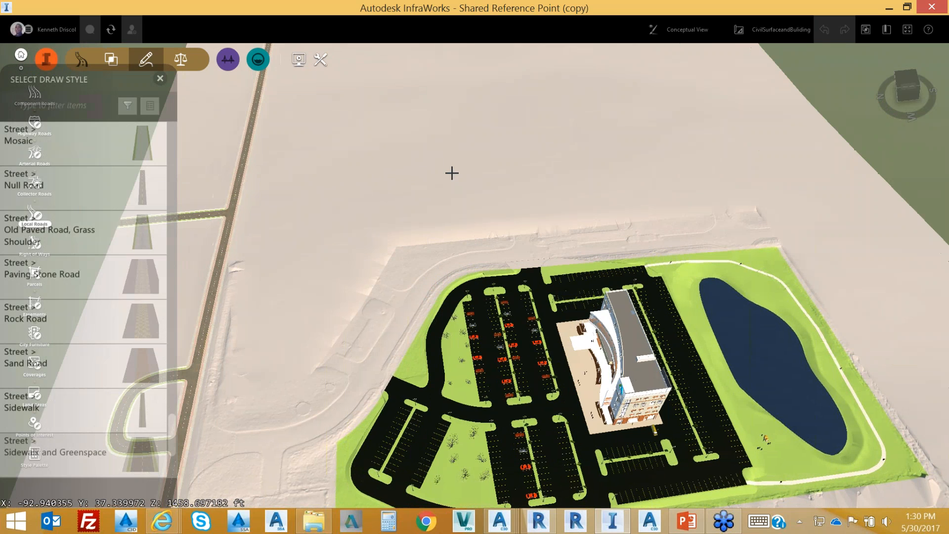
click(289, 310)
click(312, 159)
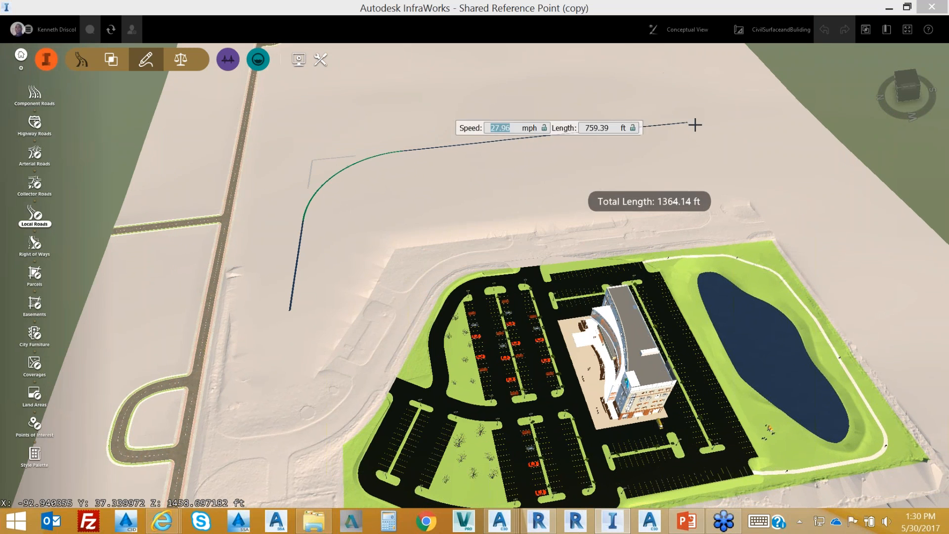
click(747, 119)
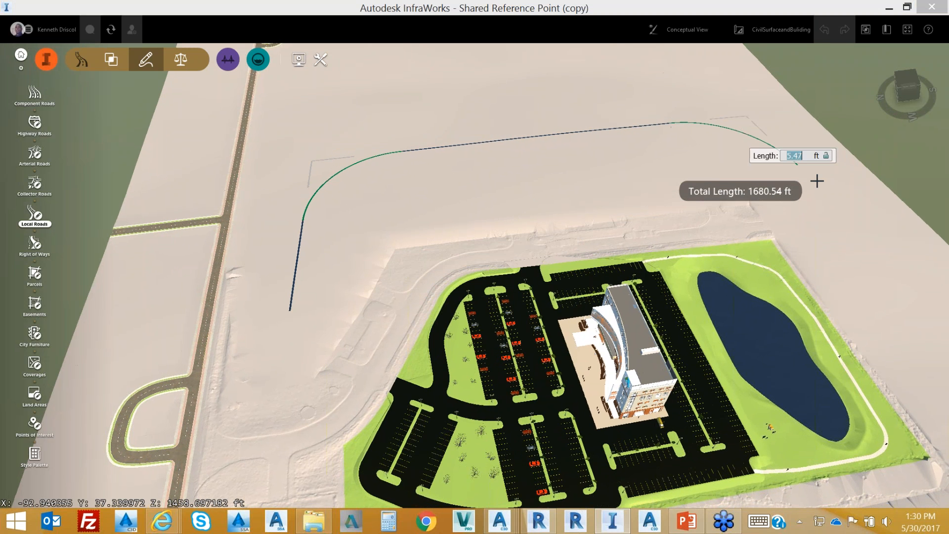
double_click(840, 212)
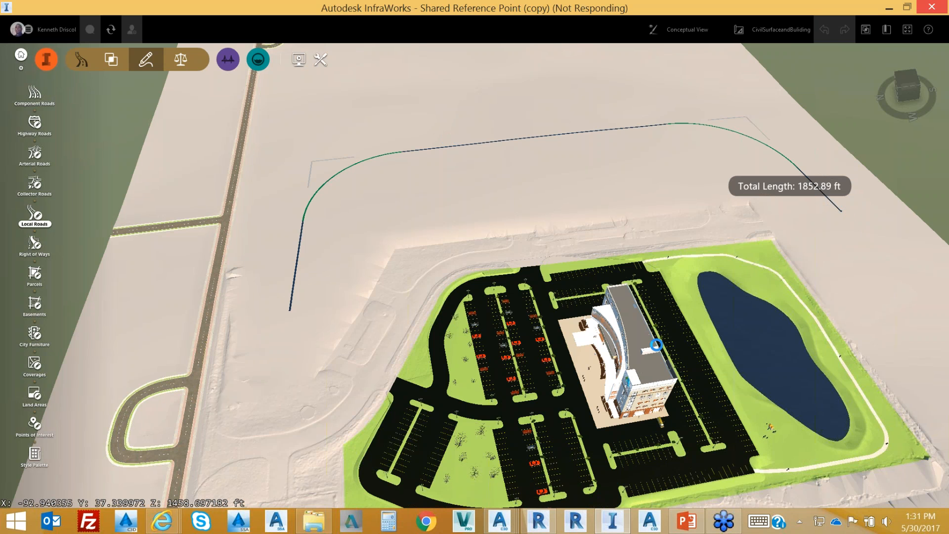
Step: Look at the building's area plan in Revit and the parking layout around the building in Site.dwg in Civil 3D 2017
mouse_move(623, 529)
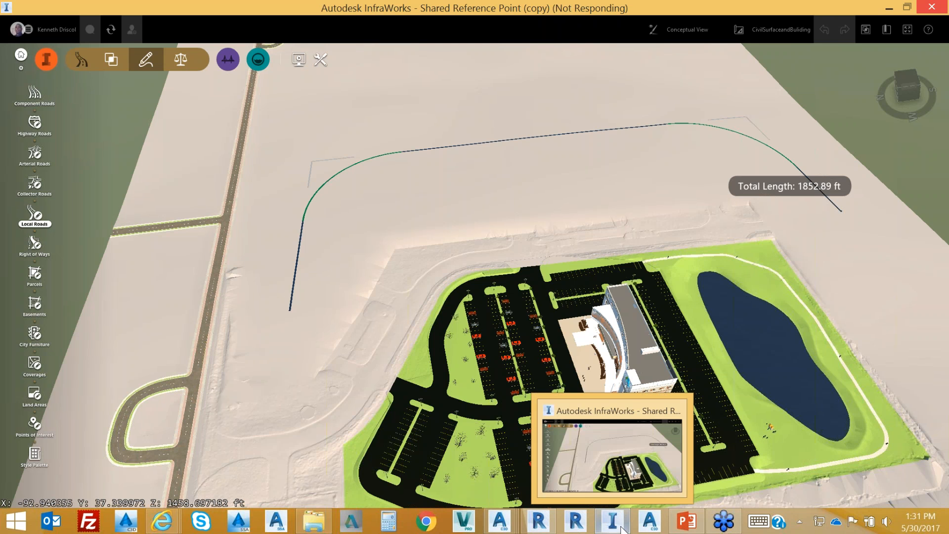
mouse_move(537, 522)
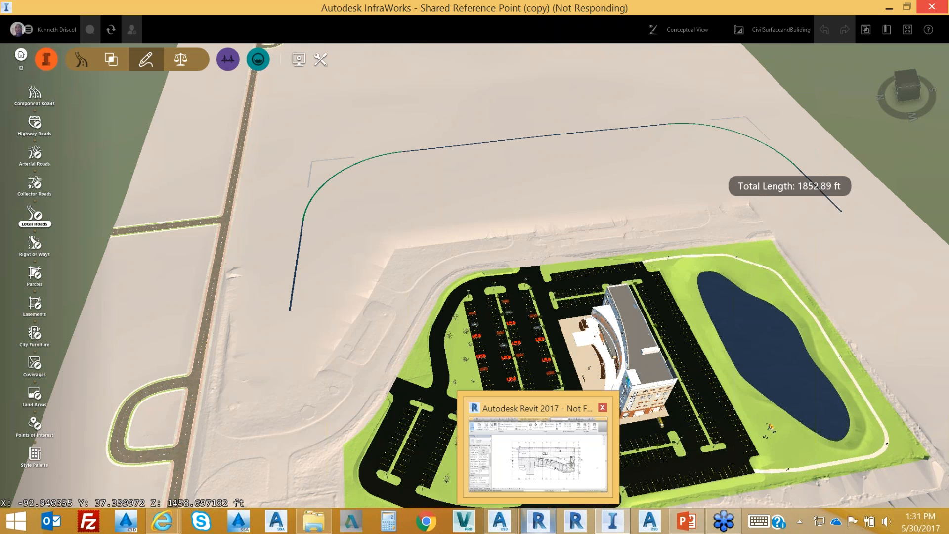
click(565, 467)
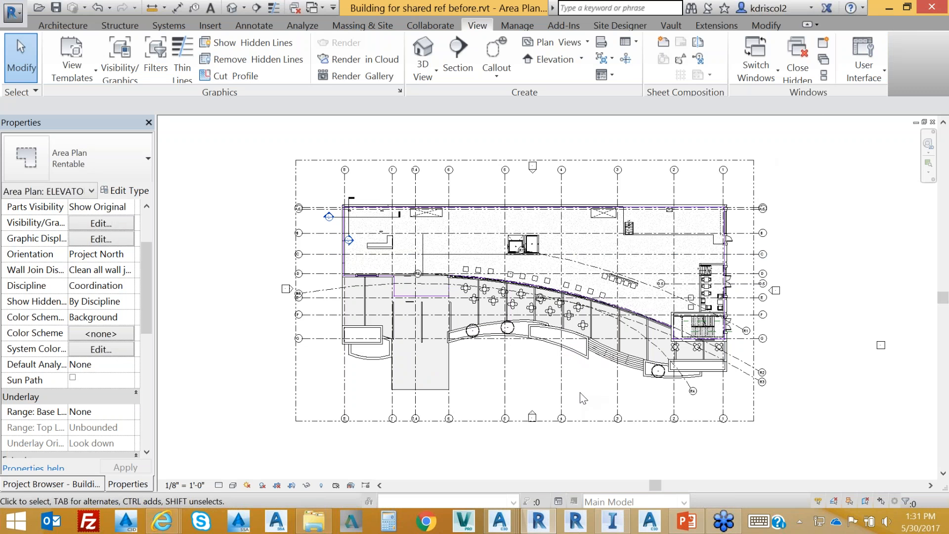
click(889, 9)
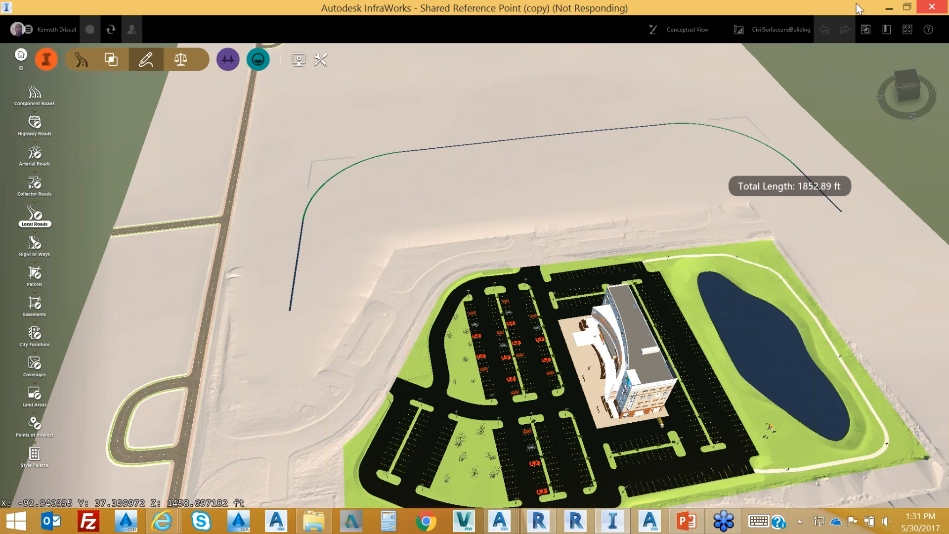
click(888, 9)
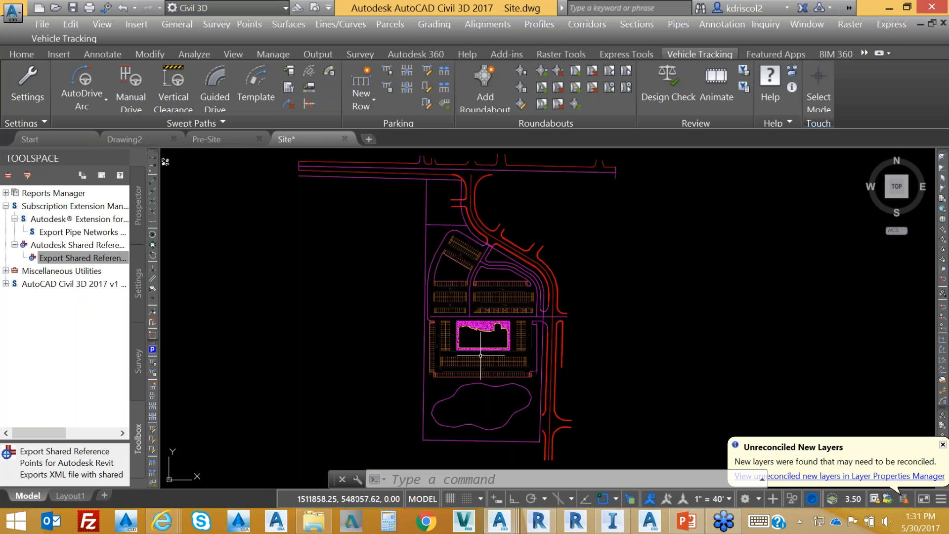
scroll(295, 304, up, 4)
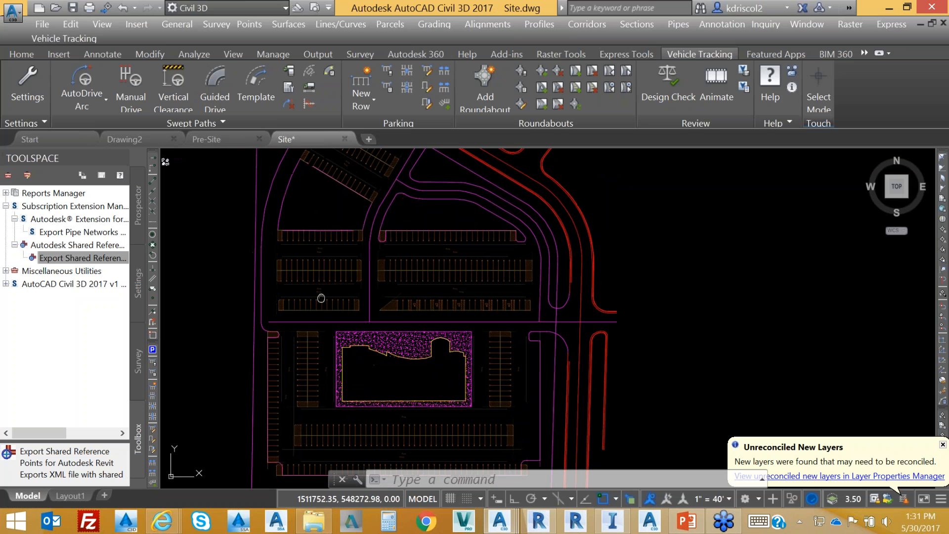
mouse_move(371, 284)
middle_down()
mouse_move(381, 313)
mouse_move(404, 253)
mouse_move(405, 280)
middle_up()
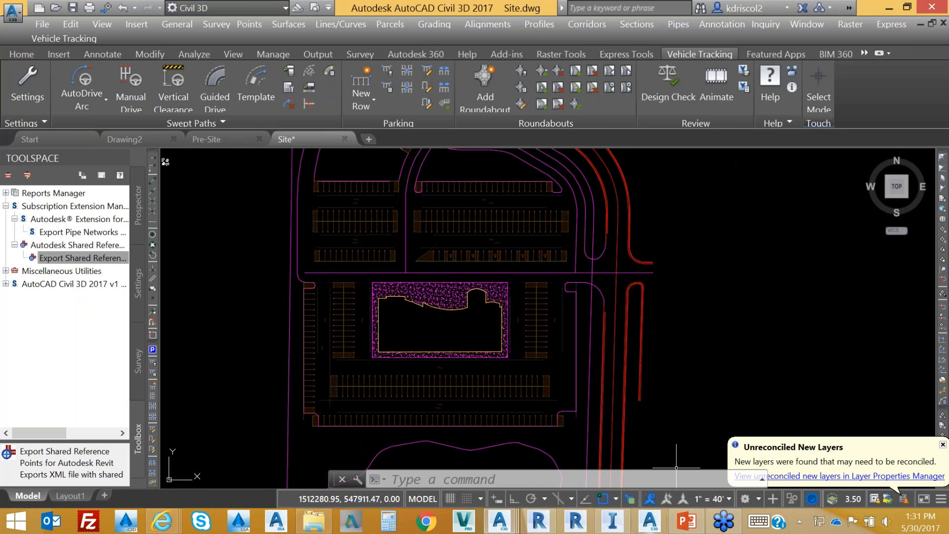
Step: Start AutoCAD Civil 3D 2018 and try to open a drawing
click(651, 525)
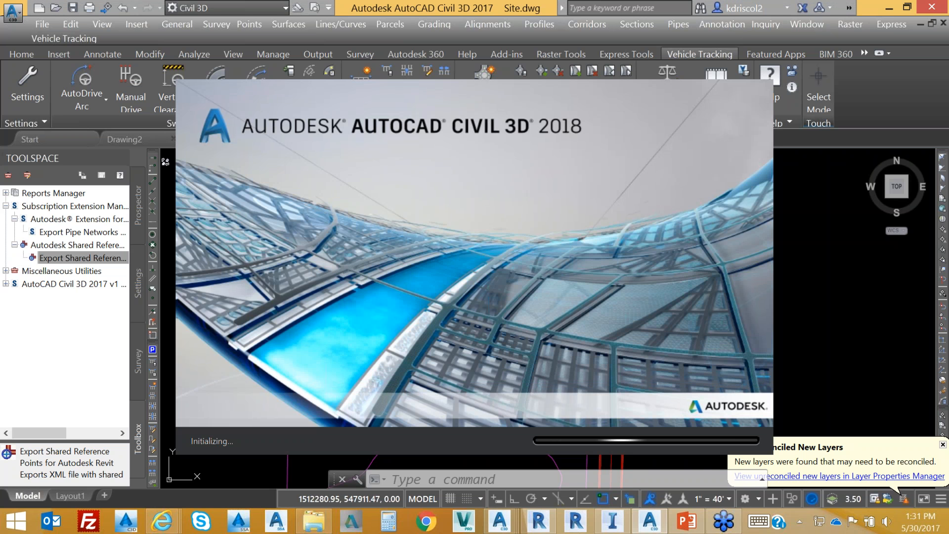
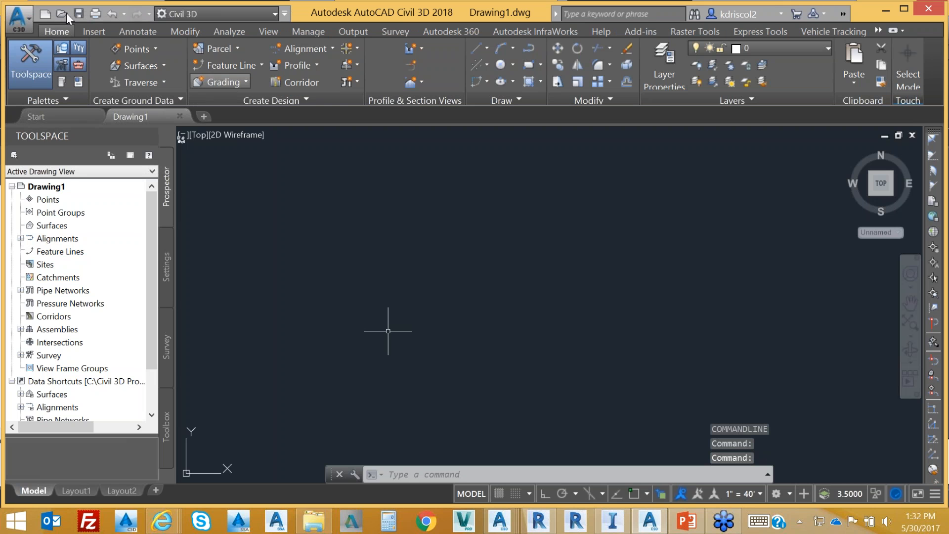
click(61, 14)
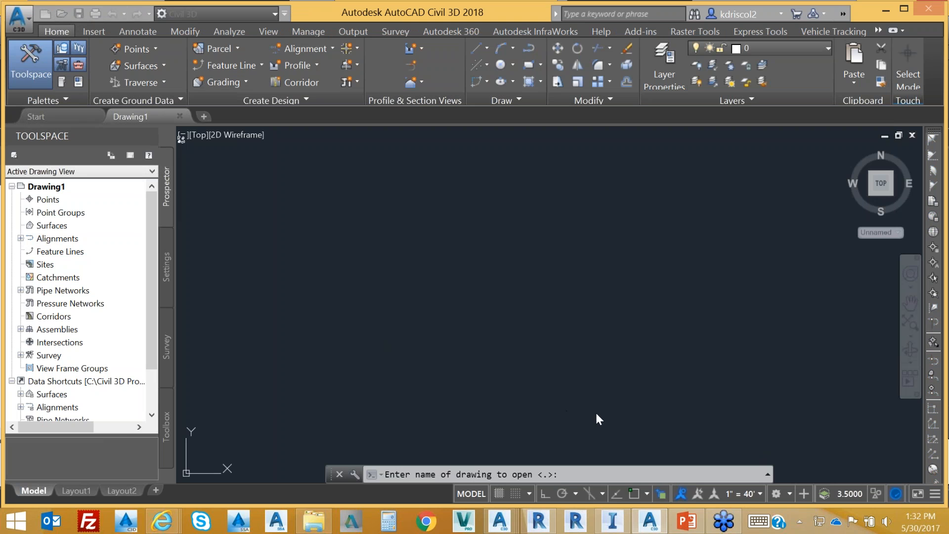
key(Escape)
key(Escape)
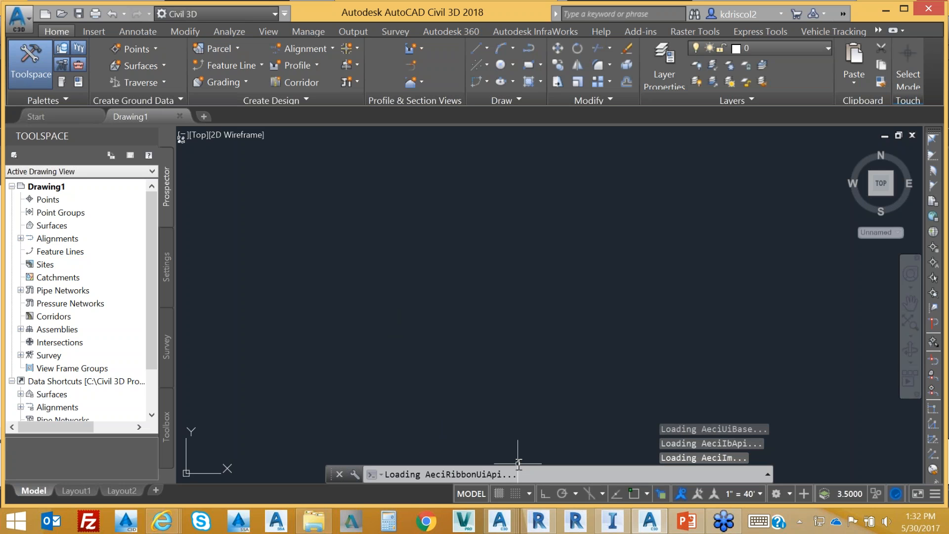
Step: Set the FILEDIA system variable to 1
text(filedia)
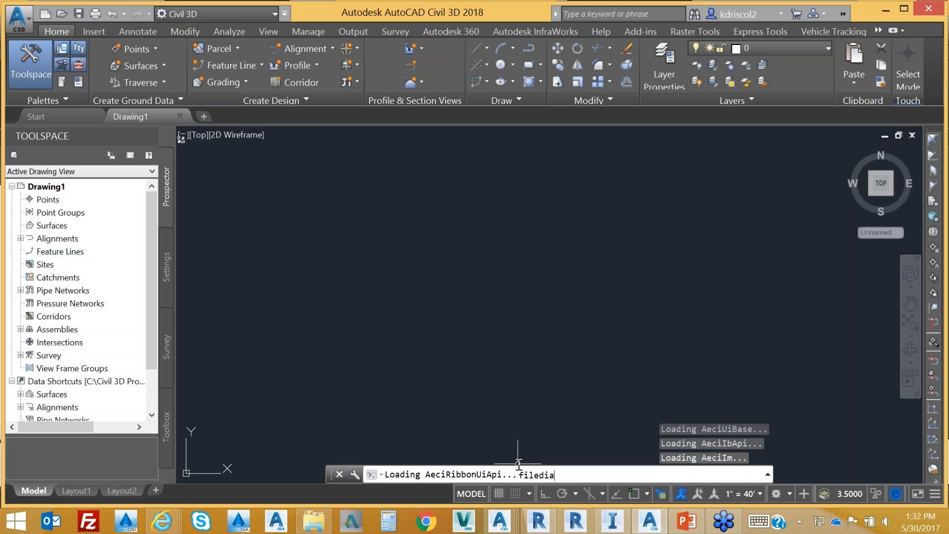
key(Return)
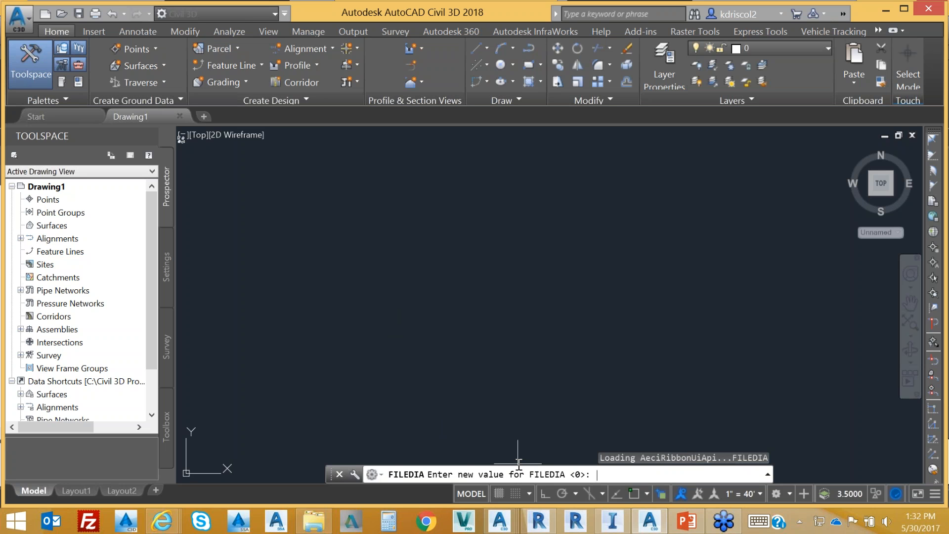
key(Return)
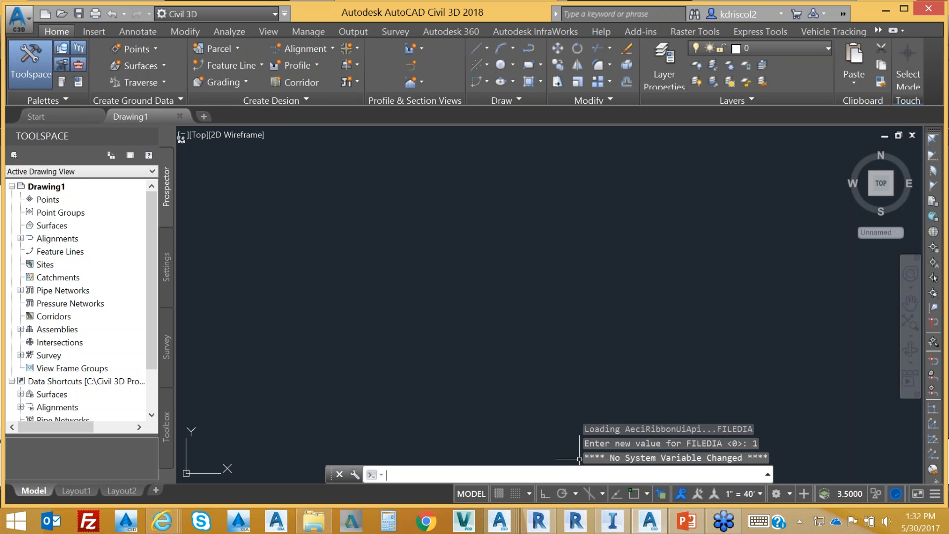
key(Return)
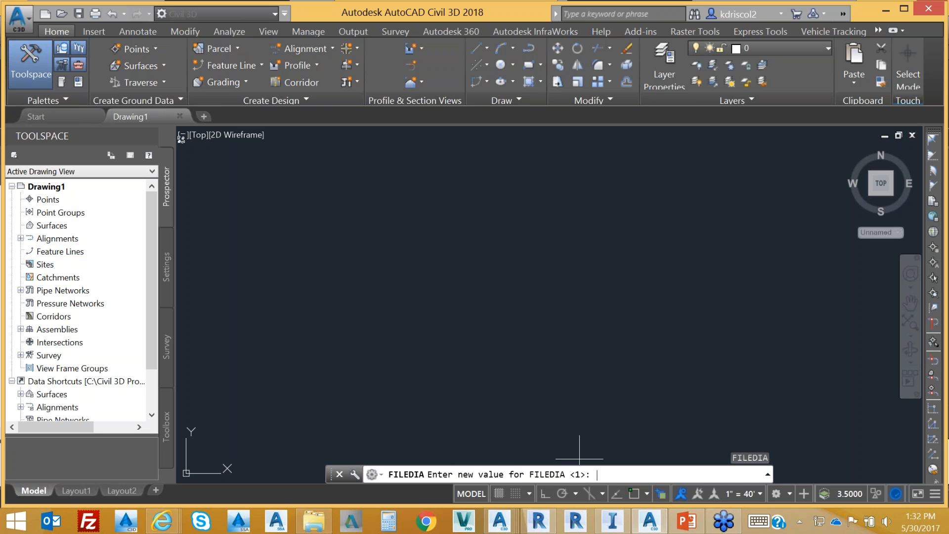
key(Escape)
key(Escape)
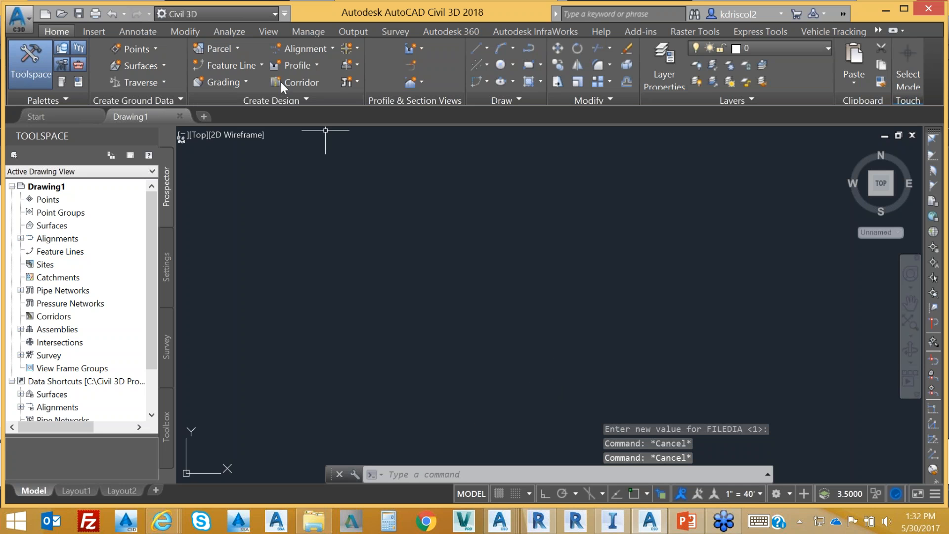
Step: Browse for a drawing to open in the Dataset folder of 1-Feature Lines Relative to a Surface, under the Civil 3D 2018 training files
click(61, 13)
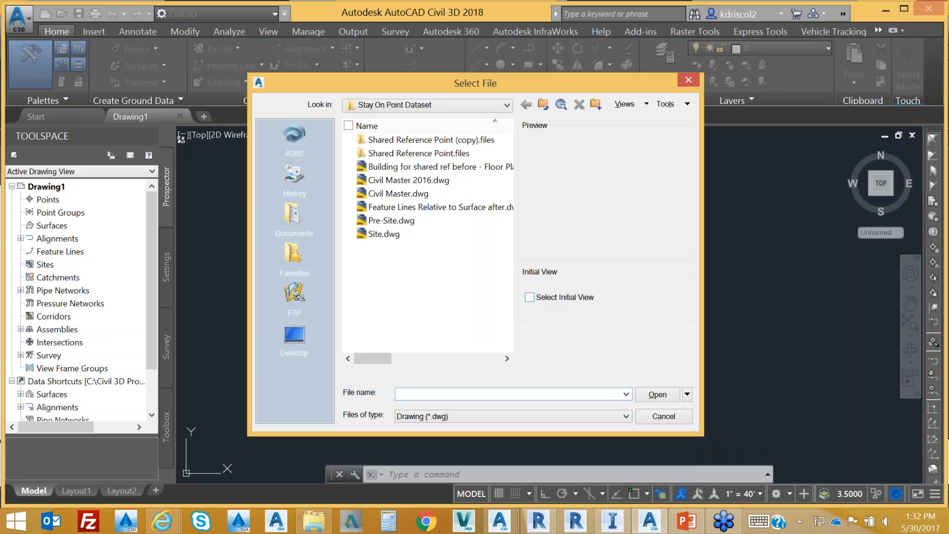
click(405, 185)
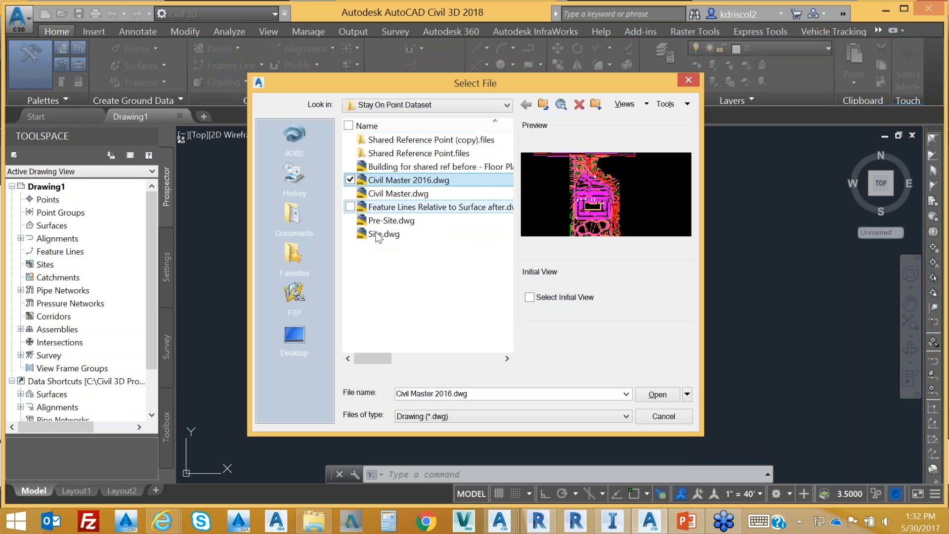
click(507, 104)
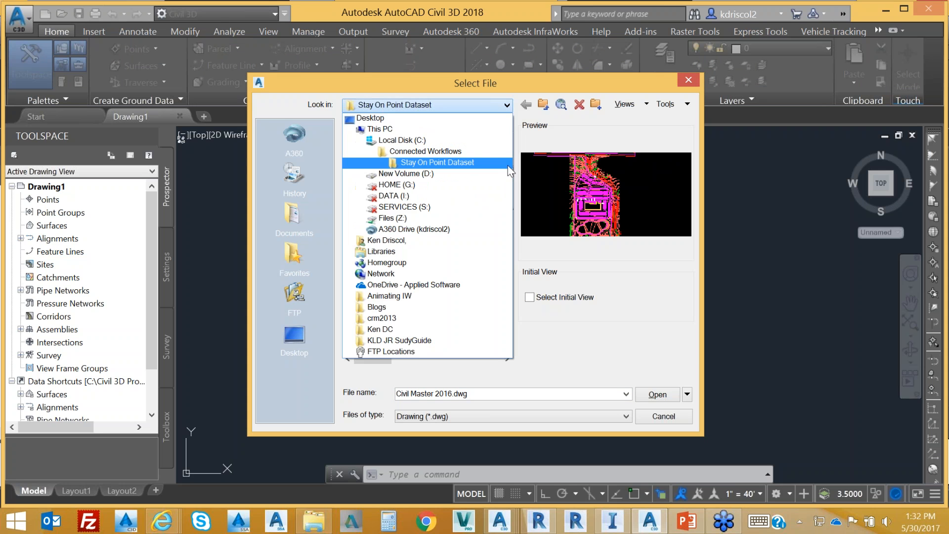
click(405, 141)
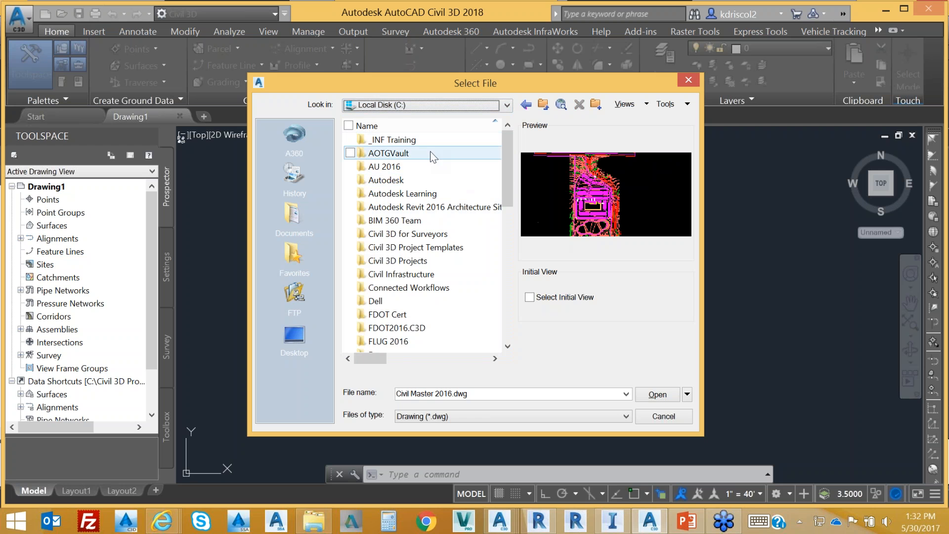
click(407, 142)
double_click(408, 141)
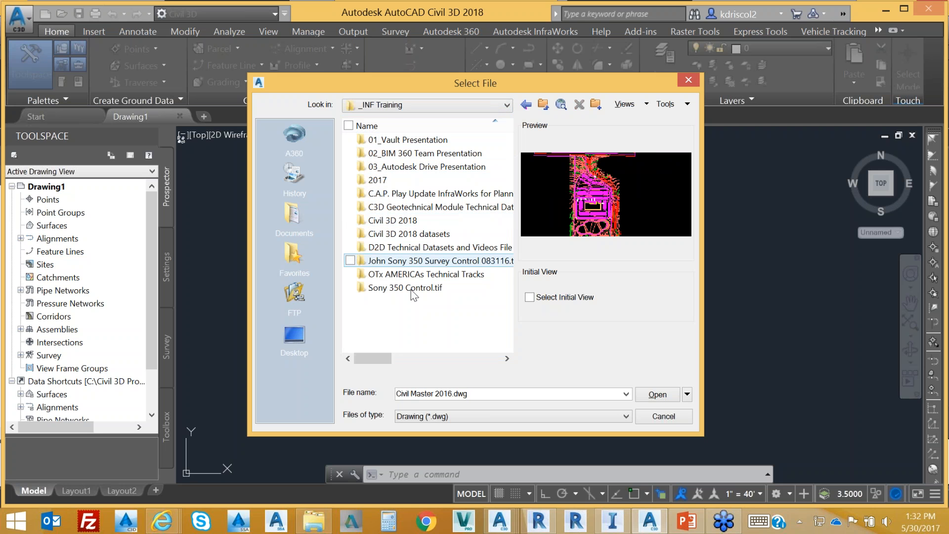
double_click(409, 234)
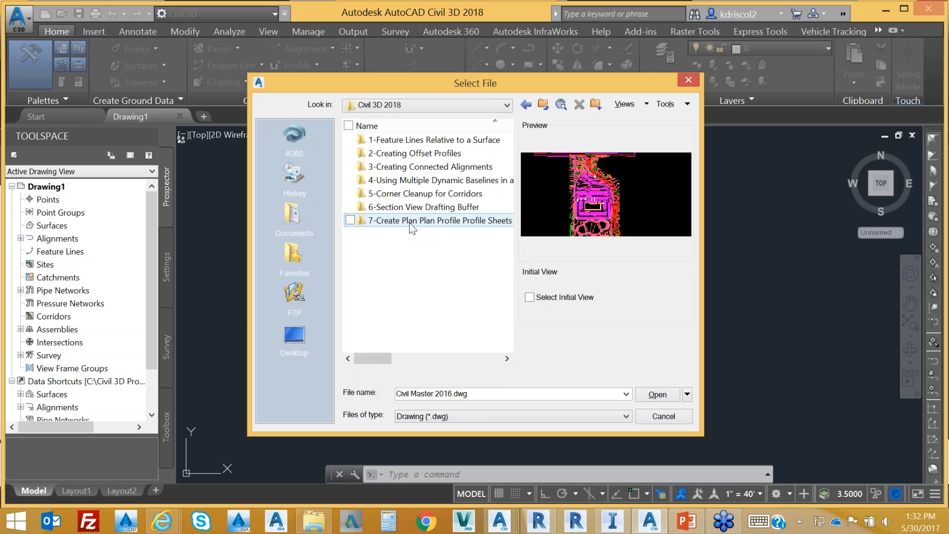
click(409, 141)
double_click(410, 141)
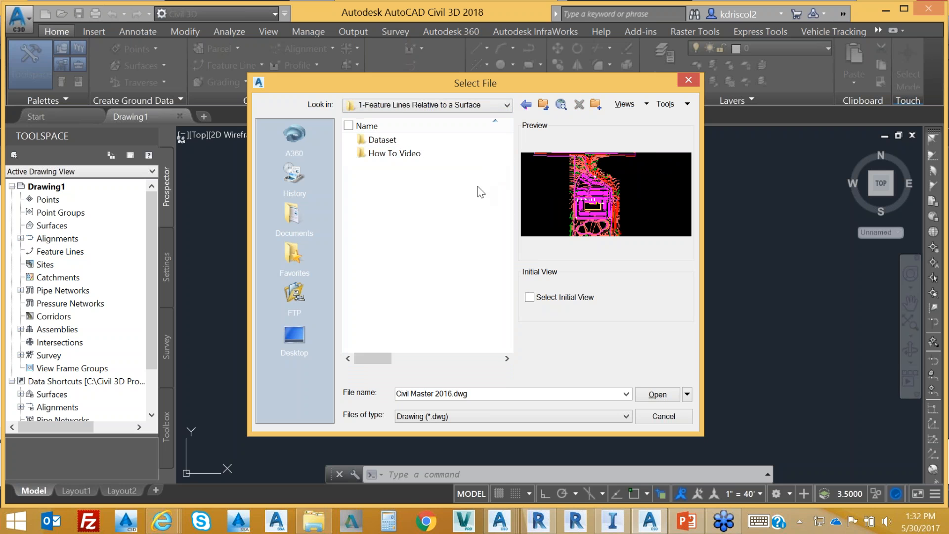
double_click(390, 143)
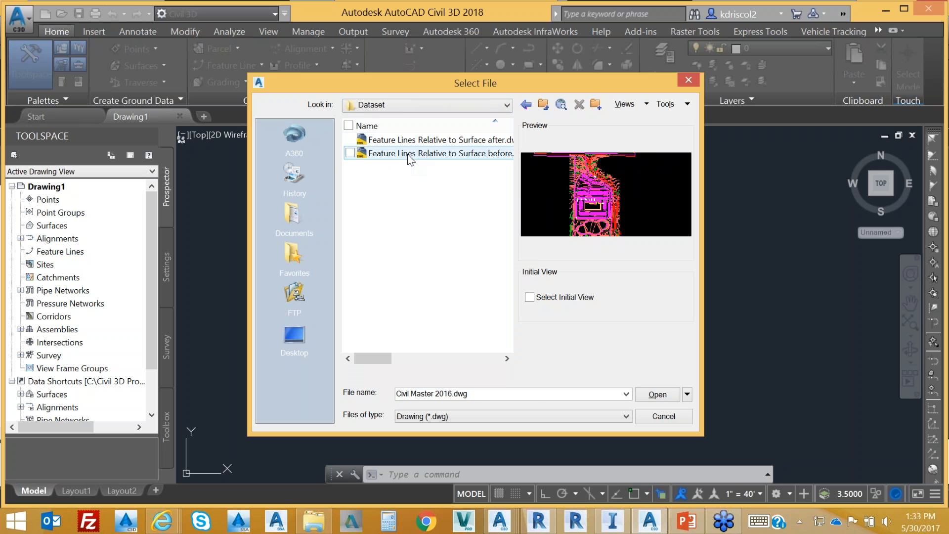
Step: Open Feature Lines Relative to Surface after.dwg, ignoring the missing SHX files and the unresolved reference files
click(412, 140)
click(658, 393)
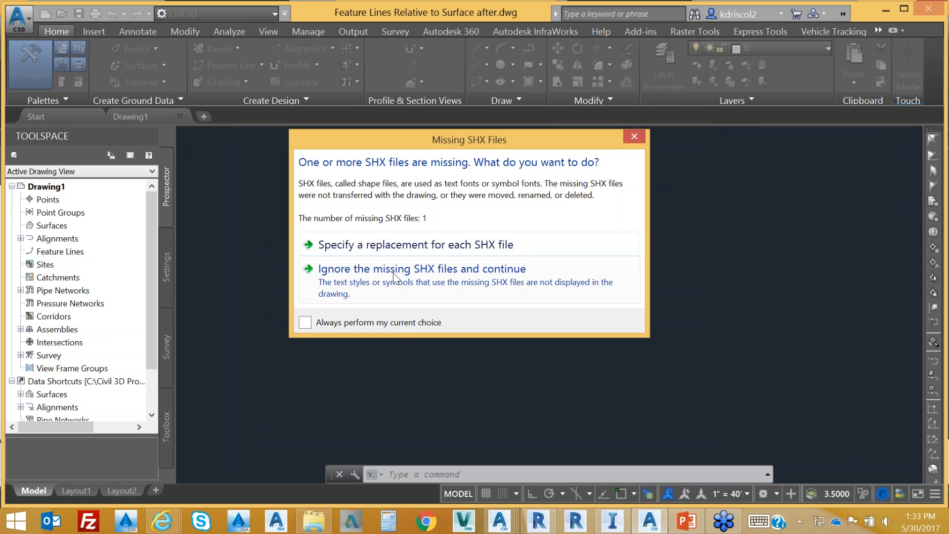
click(402, 271)
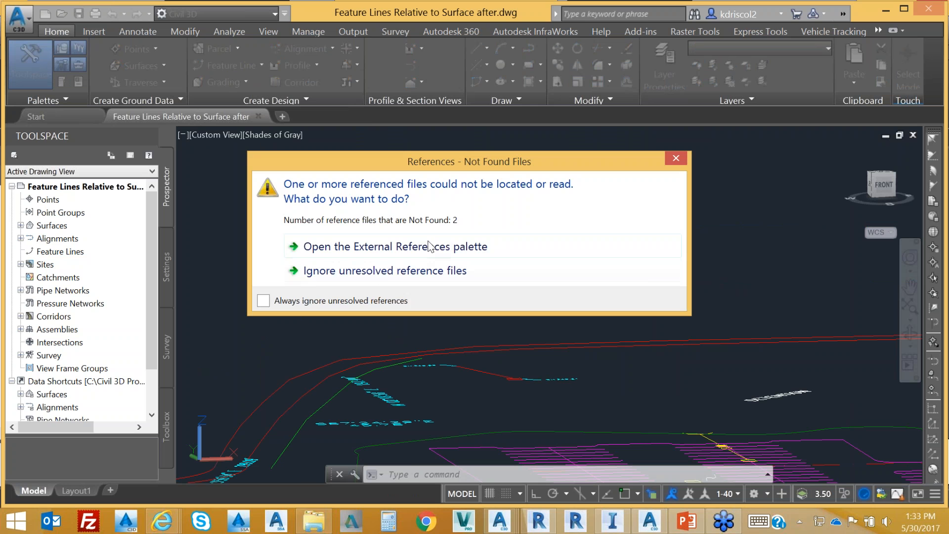
click(378, 273)
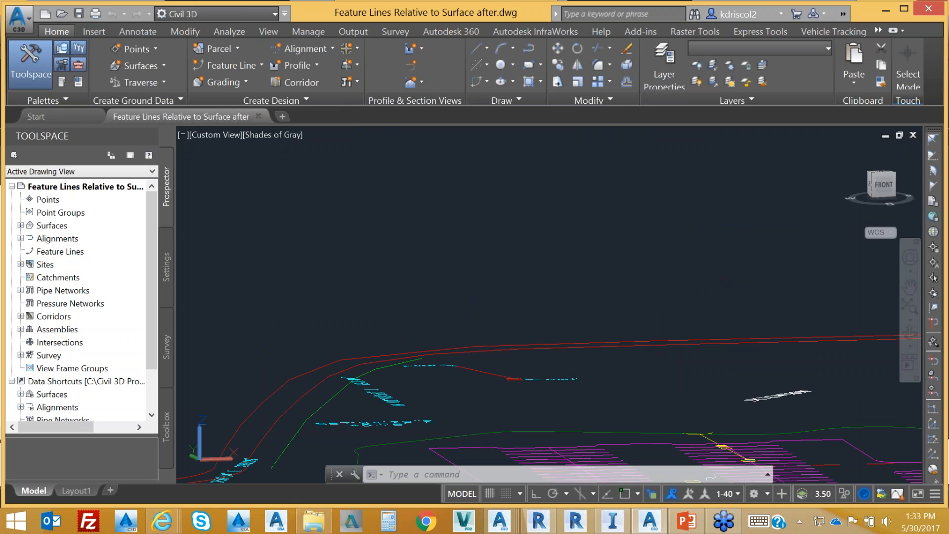
Step: Switch the drawing to the plan view of the current UCS with the PLAN command
text(pla)
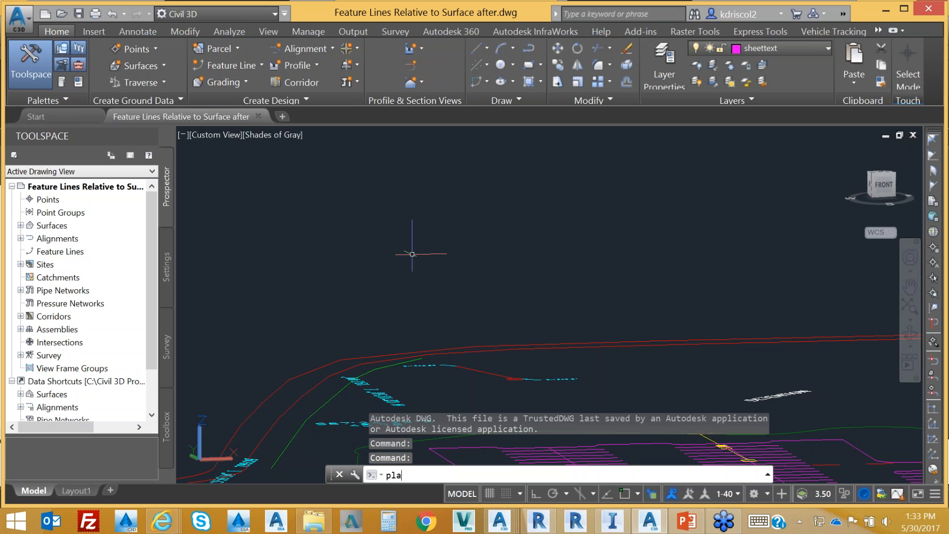
text(n)
key(Return)
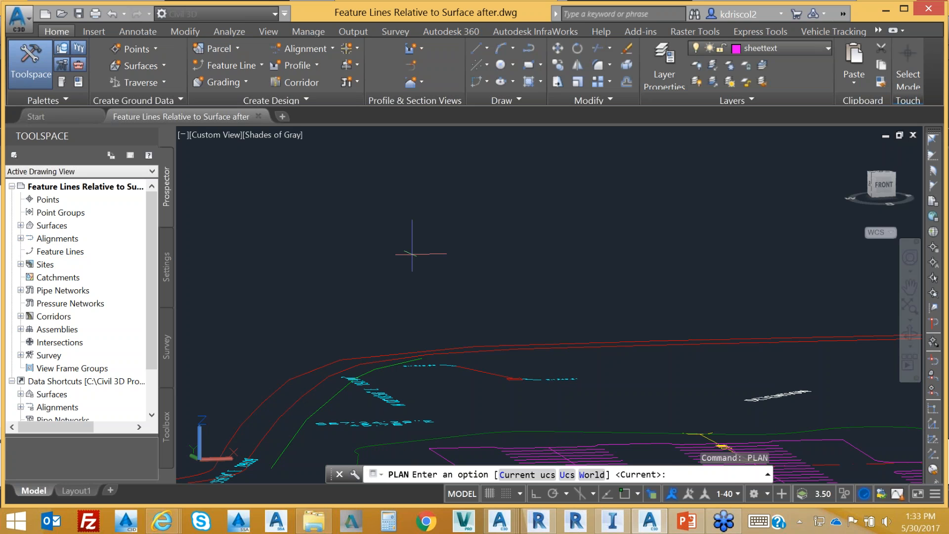
key(Return)
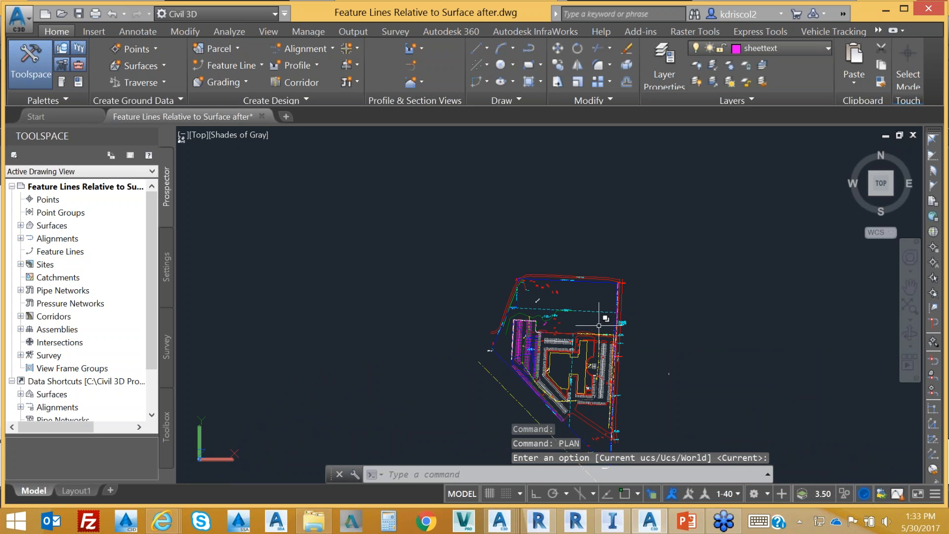
Step: Examine the plan component display of the fg surface's style, RS Contours 1' and 5' (FG)
click(20, 225)
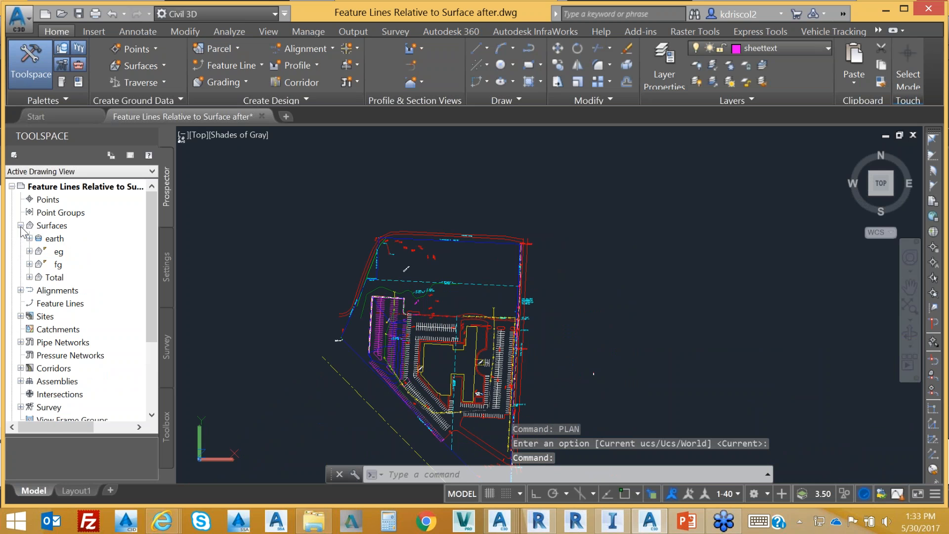
click(29, 264)
right_click(58, 264)
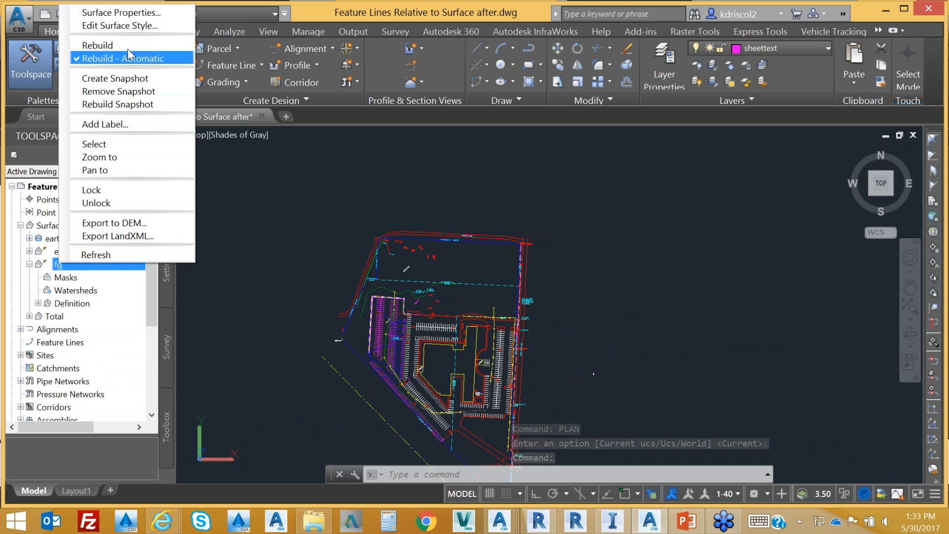
click(138, 14)
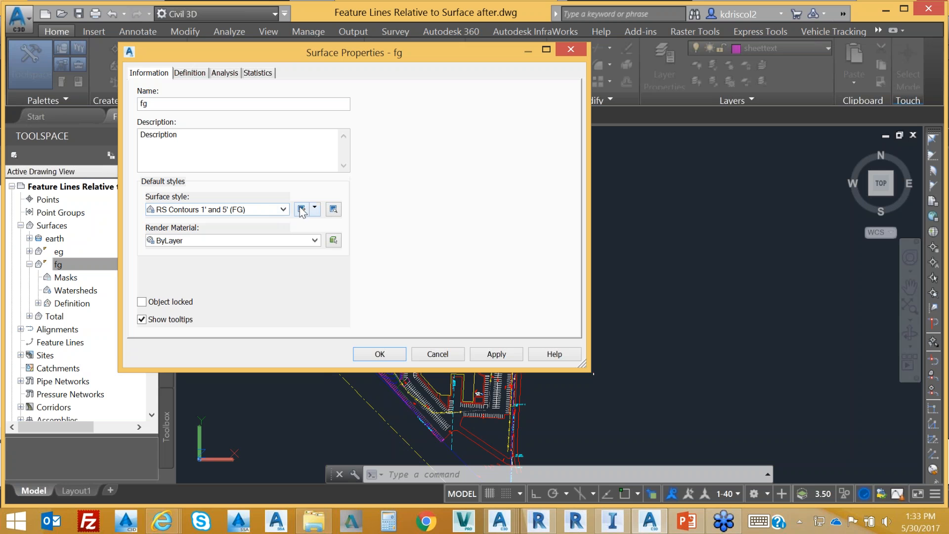
click(315, 210)
click(367, 251)
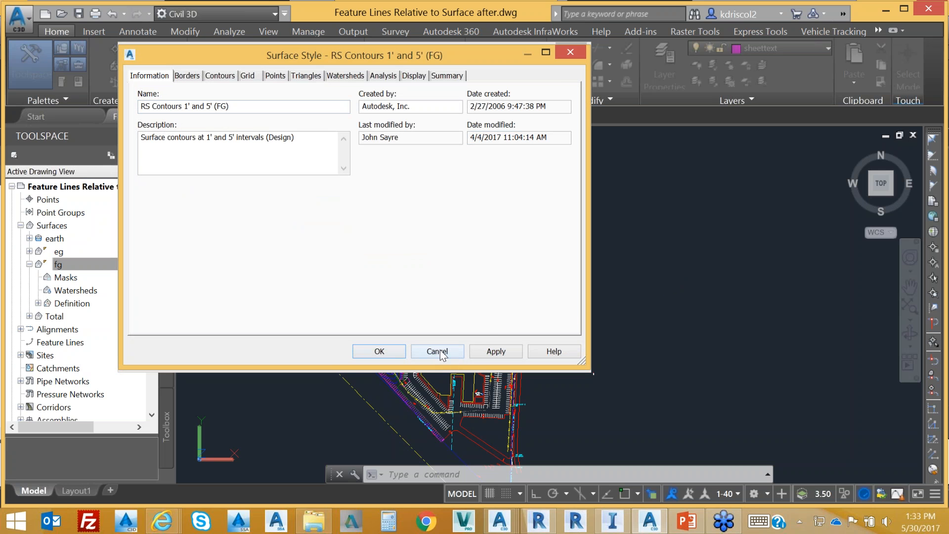
click(414, 76)
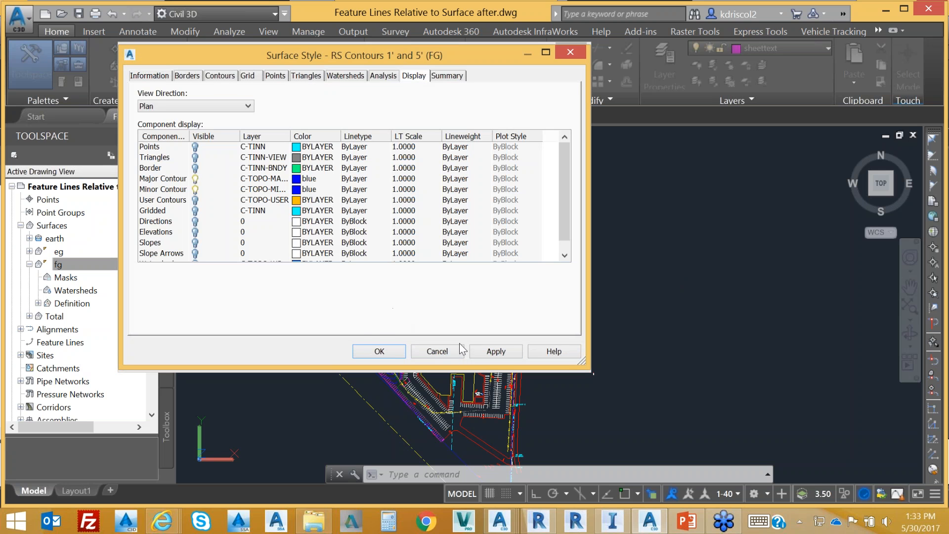
click(491, 352)
click(385, 352)
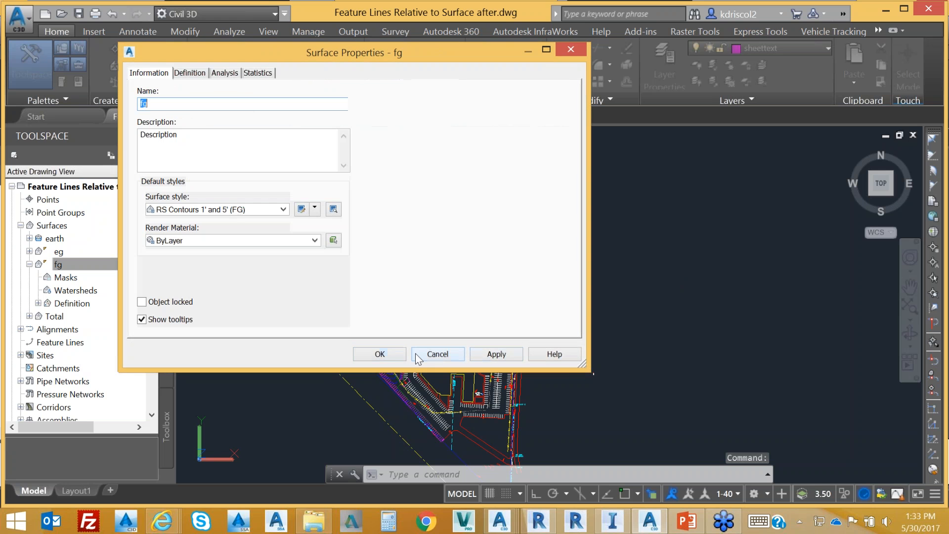
click(404, 354)
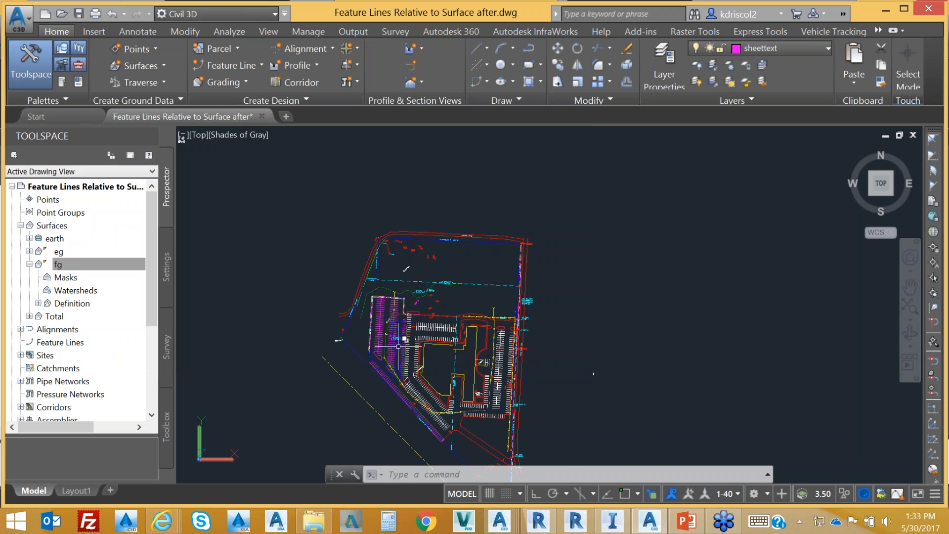
Step: Select all layers in the layer manager and turn them on
scroll(376, 337, up, 2)
mouse_move(423, 277)
middle_down()
mouse_move(481, 286)
mouse_move(450, 271)
middle_up()
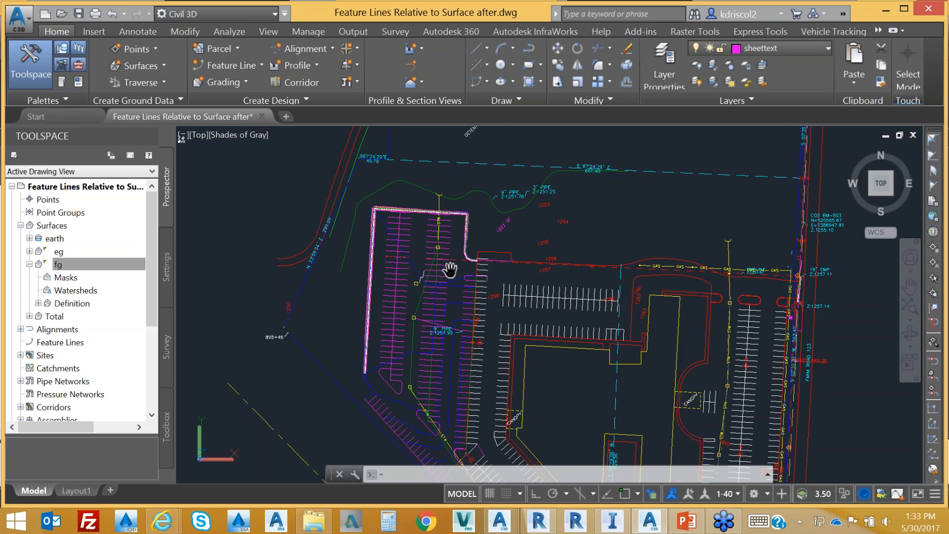
click(664, 67)
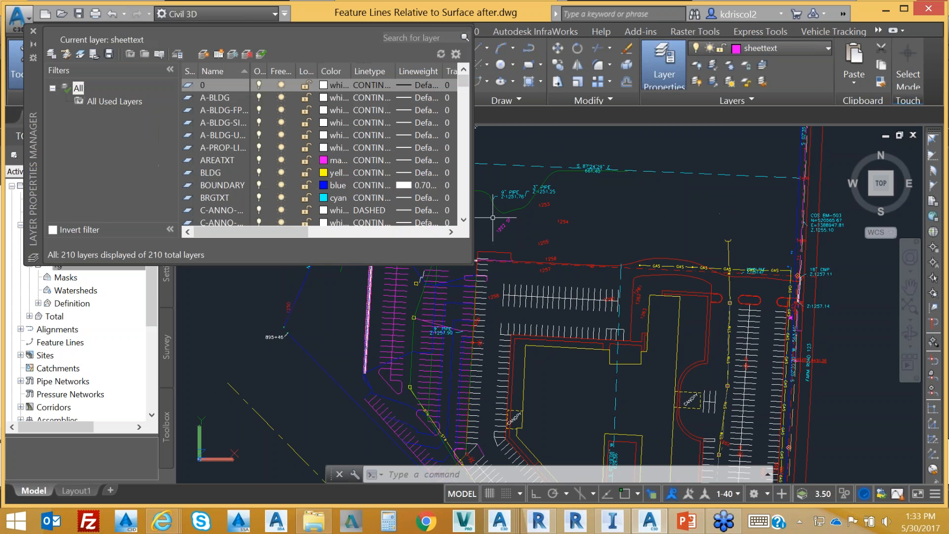
right_click(271, 158)
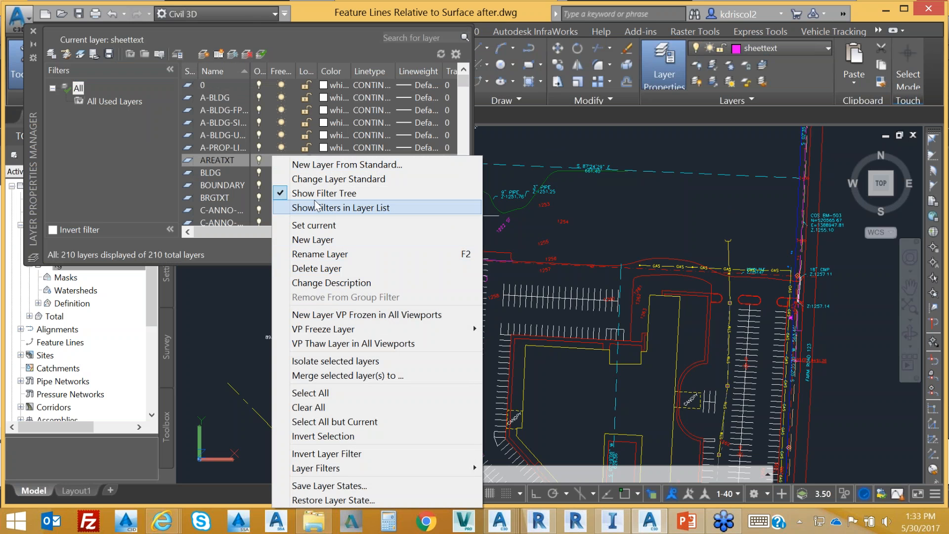
click(304, 393)
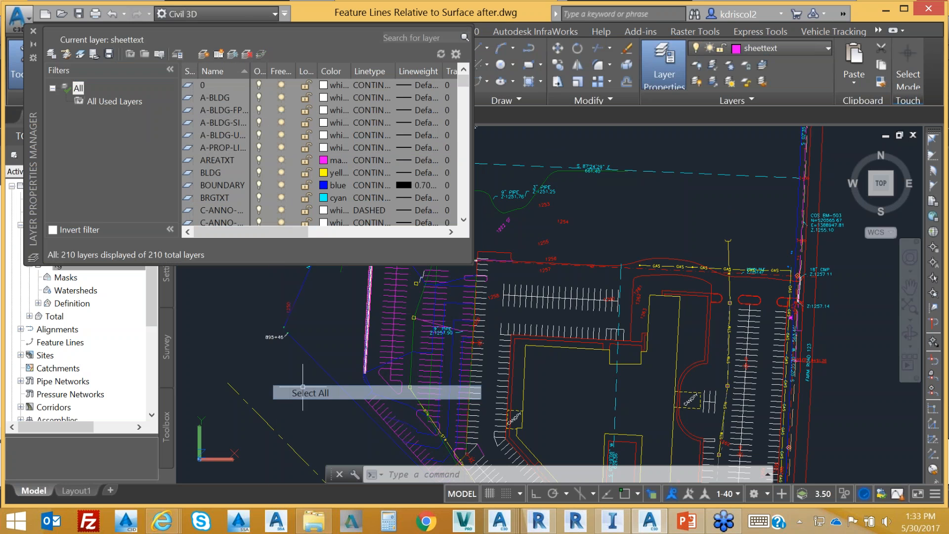
drag(462, 81, 464, 190)
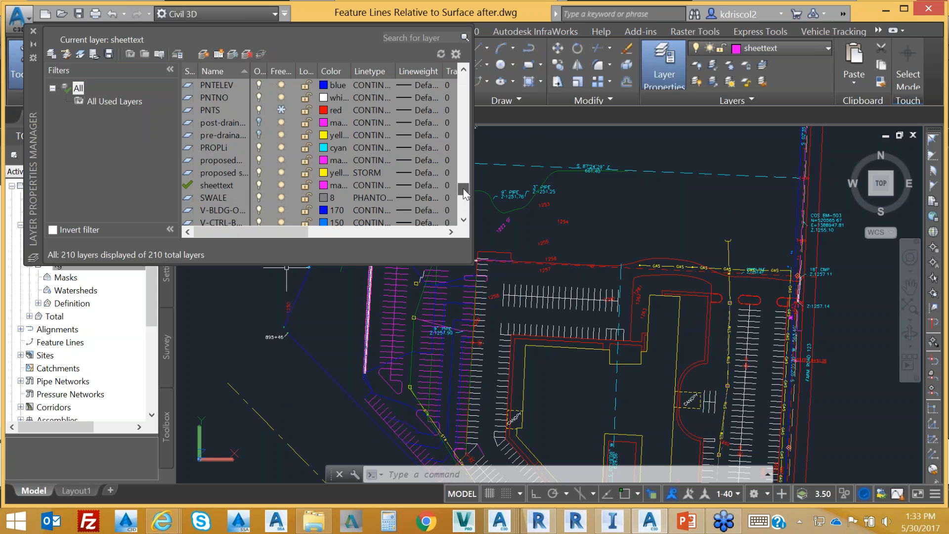
click(259, 122)
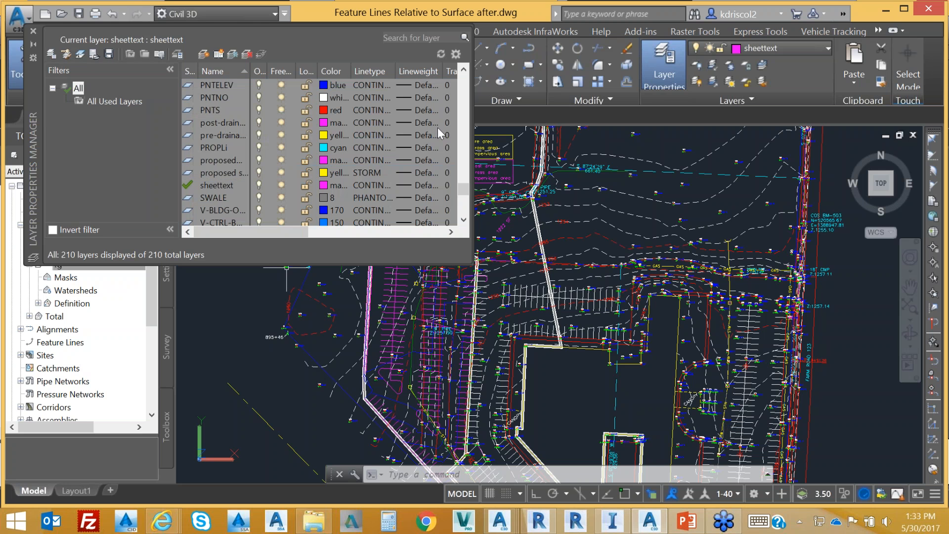
click(32, 31)
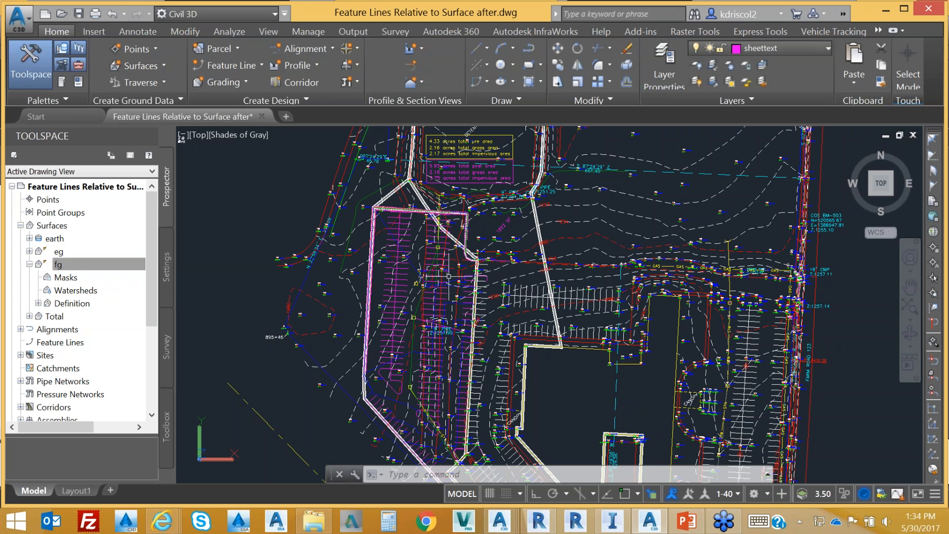
Step: Draw a rectangle across the 1254 contour in the open area north of the parking and gas line
scroll(478, 270, up, 3)
key(p)
key(Return)
drag(477, 277, 309, 353)
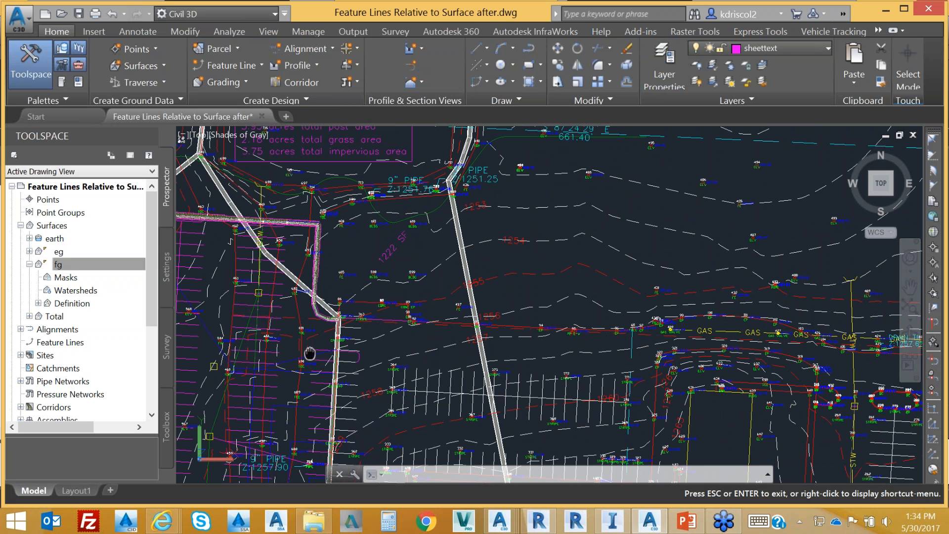
middle_drag(310, 353, 291, 368)
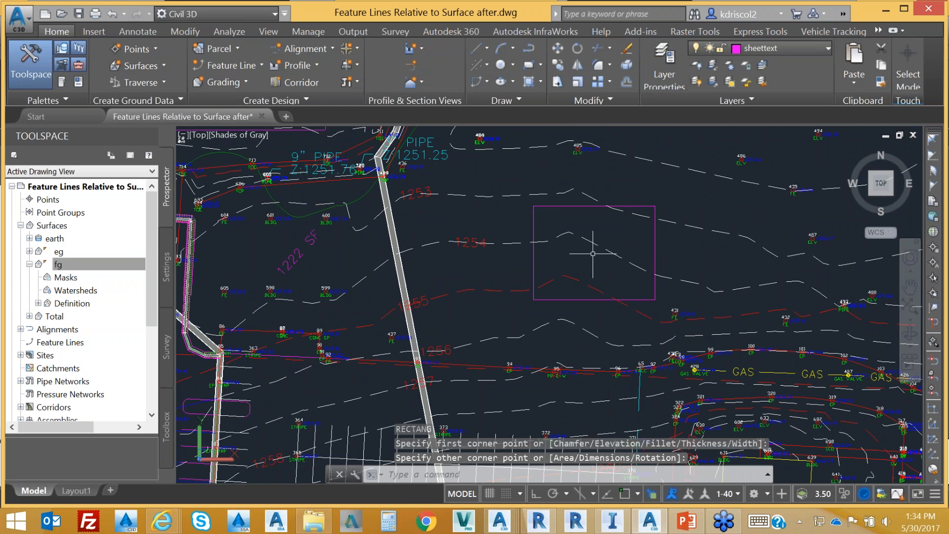
mouse_move(592, 253)
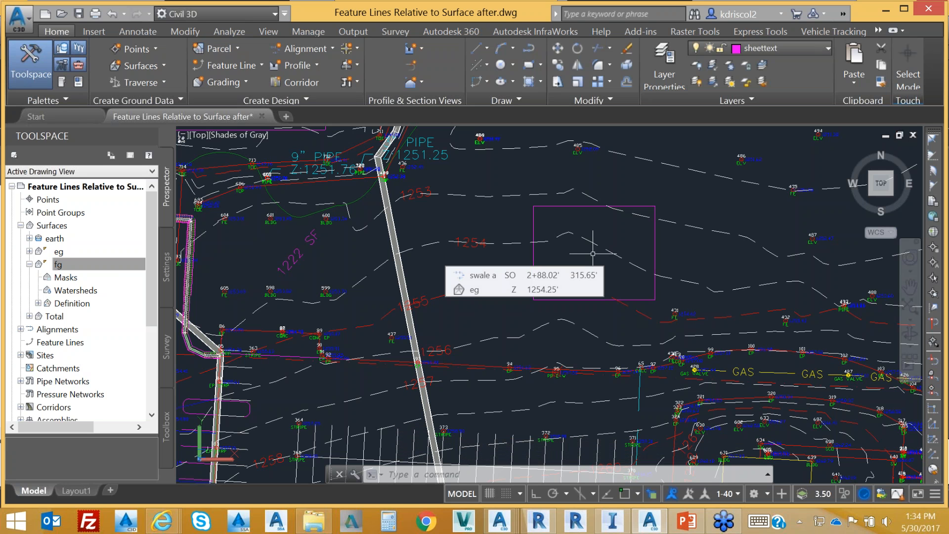
Step: Freeze the layer of the dashed white contour polyline crossing the parking stalls west of the building
middle_drag(615, 256, 628, 154)
scroll(588, 218, down, 2)
mouse_move(514, 436)
middle_down()
mouse_move(558, 262)
mouse_move(591, 273)
mouse_move(623, 328)
middle_up()
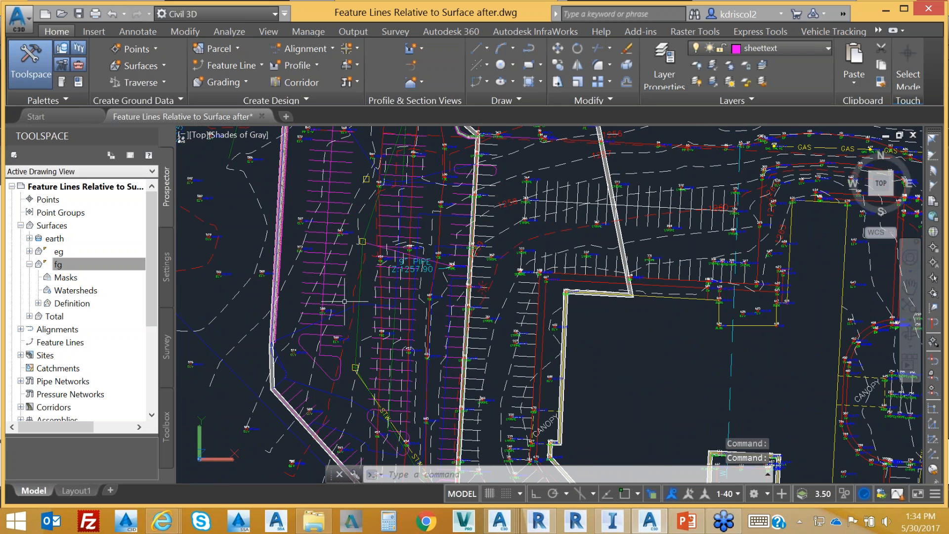
mouse_move(345, 298)
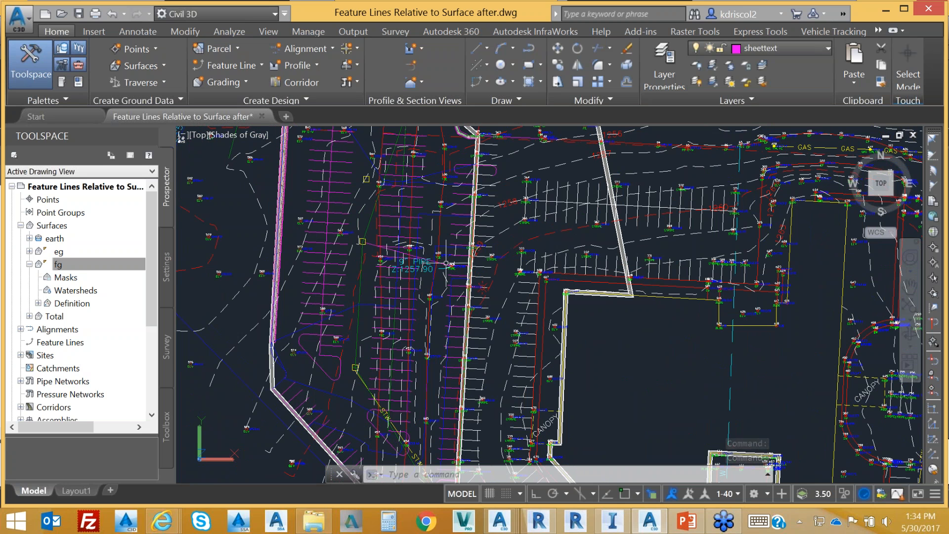
click(730, 63)
click(345, 275)
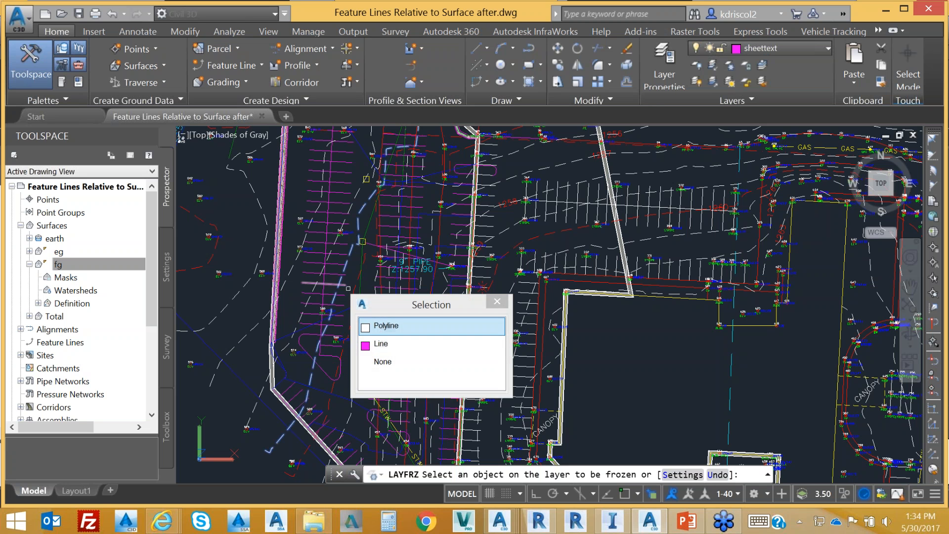
click(391, 326)
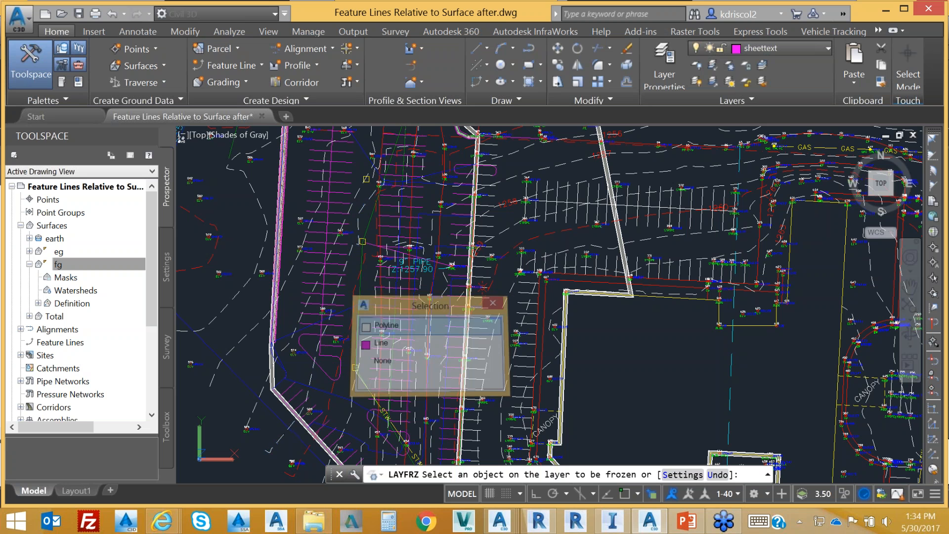
key(Escape)
key(Escape)
click(351, 371)
key(Escape)
click(333, 361)
key(Escape)
key(Escape)
Step: Start a polyline island in the magenta parking stalls south of point 567, with a straight side running north and an arc capping its north end
mouse_move(503, 281)
middle_down()
mouse_move(431, 314)
mouse_move(419, 277)
middle_up()
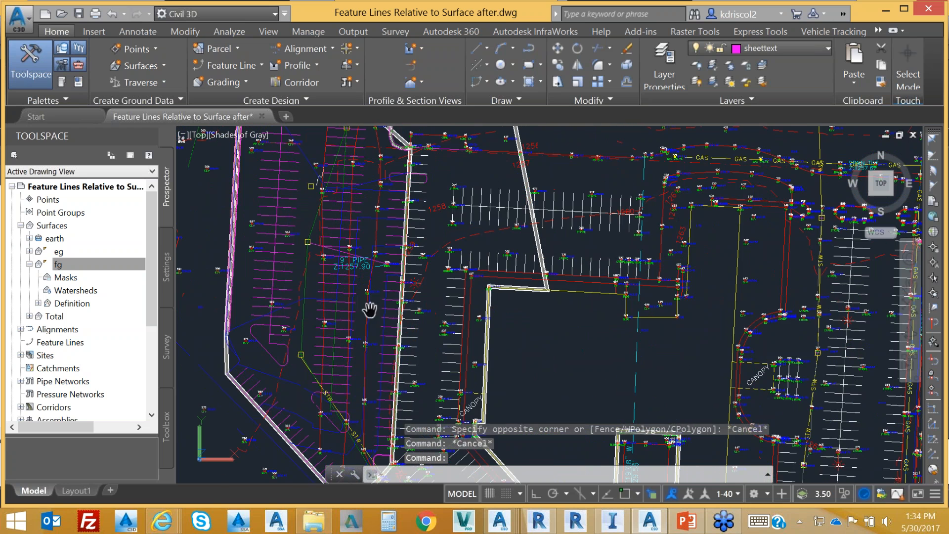
scroll(298, 321, up, 3)
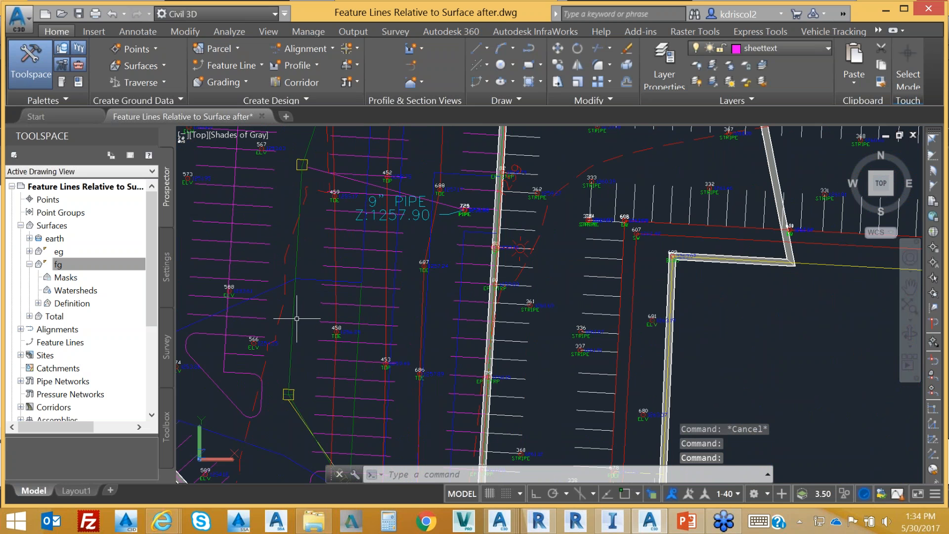
text(pl)
key(Return)
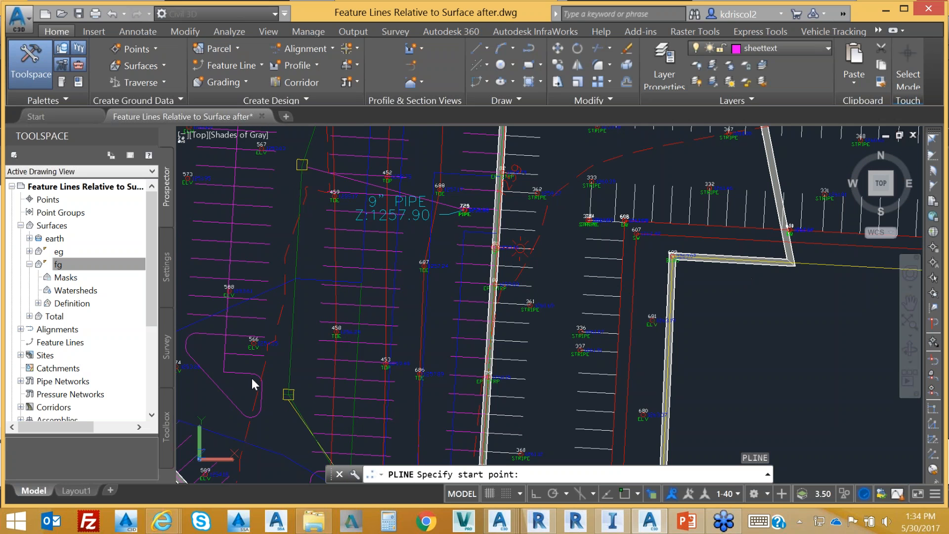
middle_drag(255, 218, 392, 252)
click(390, 286)
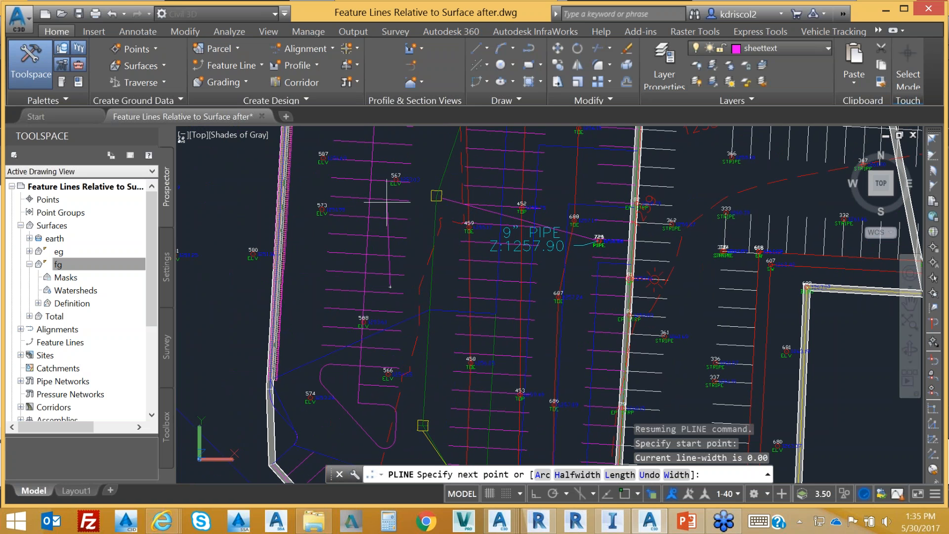
key(F9)
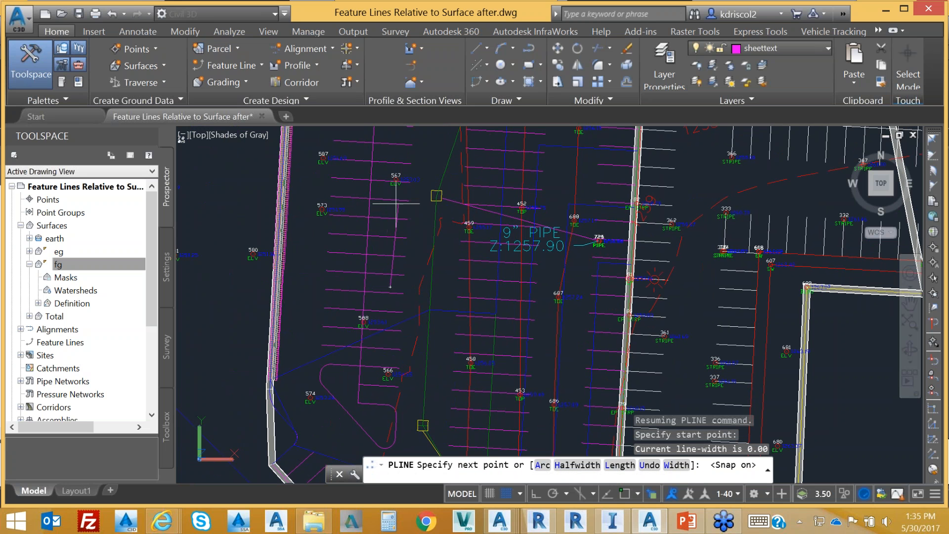
key(F9)
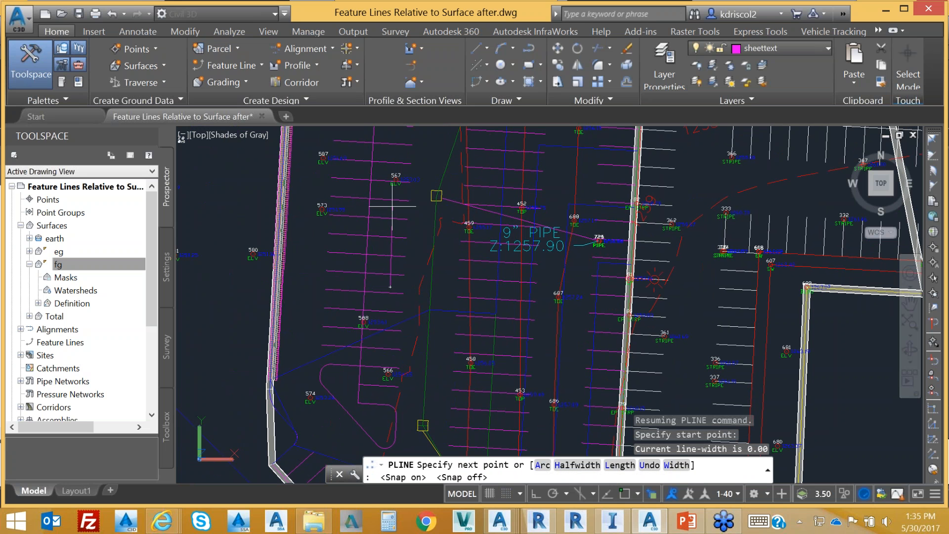
click(392, 206)
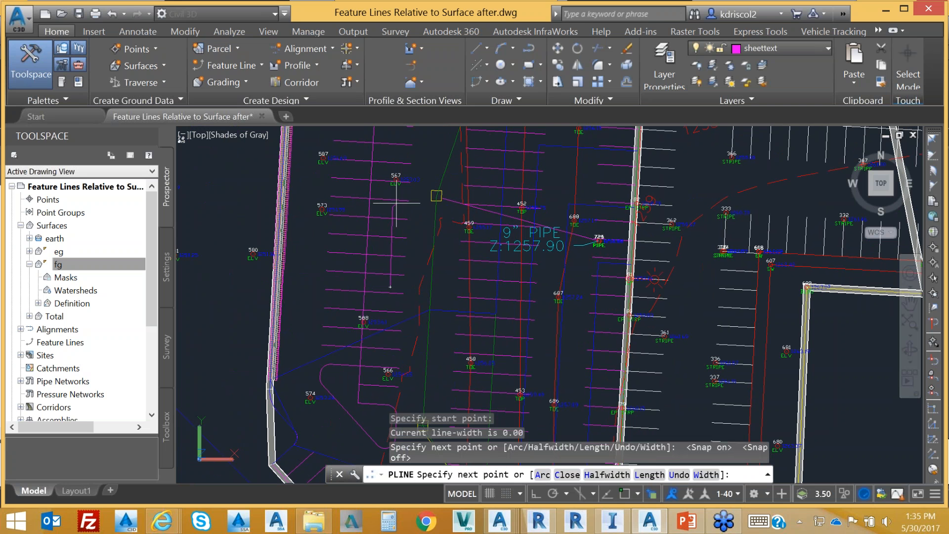
key(Return)
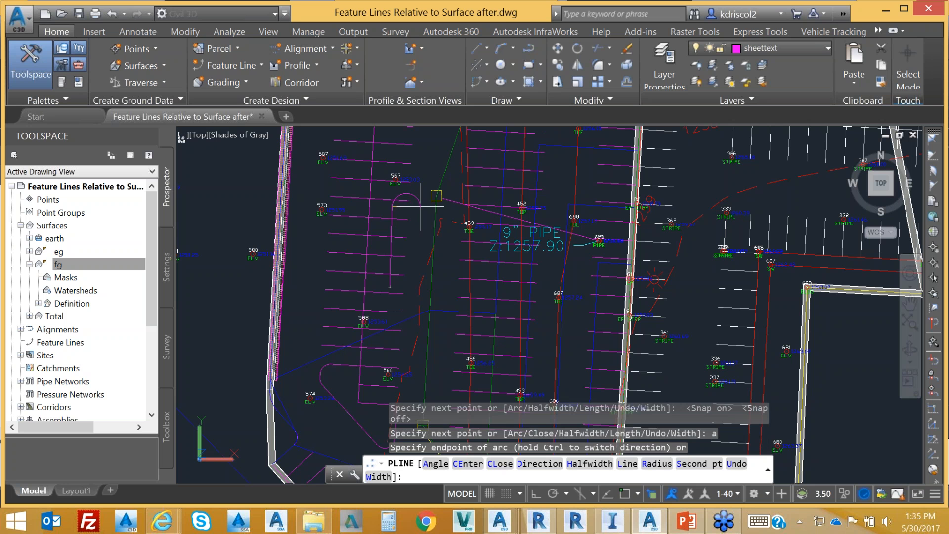
click(420, 208)
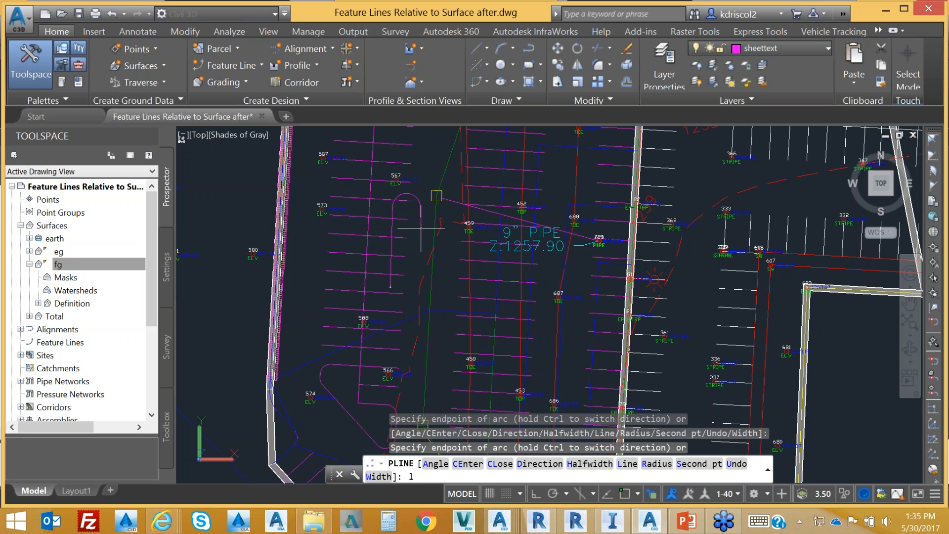
Step: Finish the island polyline with a straight side running south and an arc segment closing it at the start point
text(l)
key(Return)
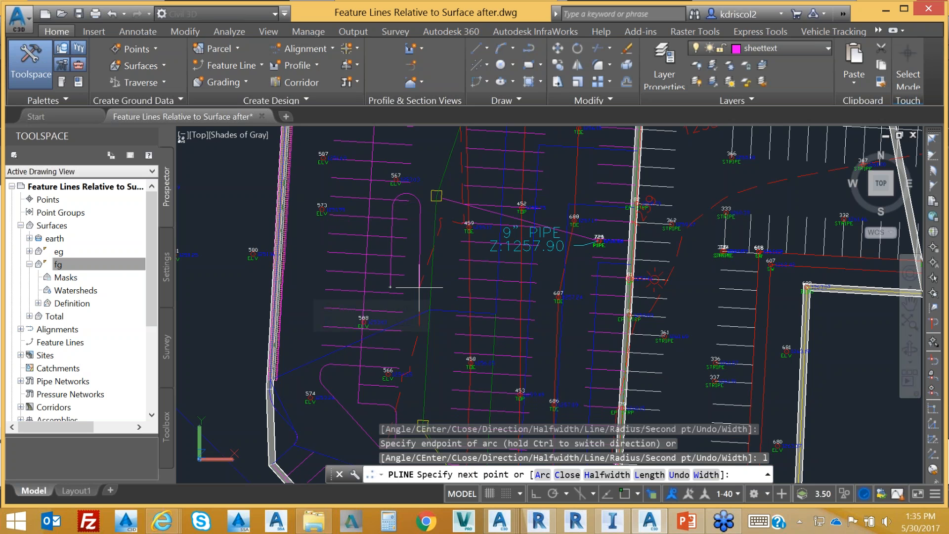
key(F8)
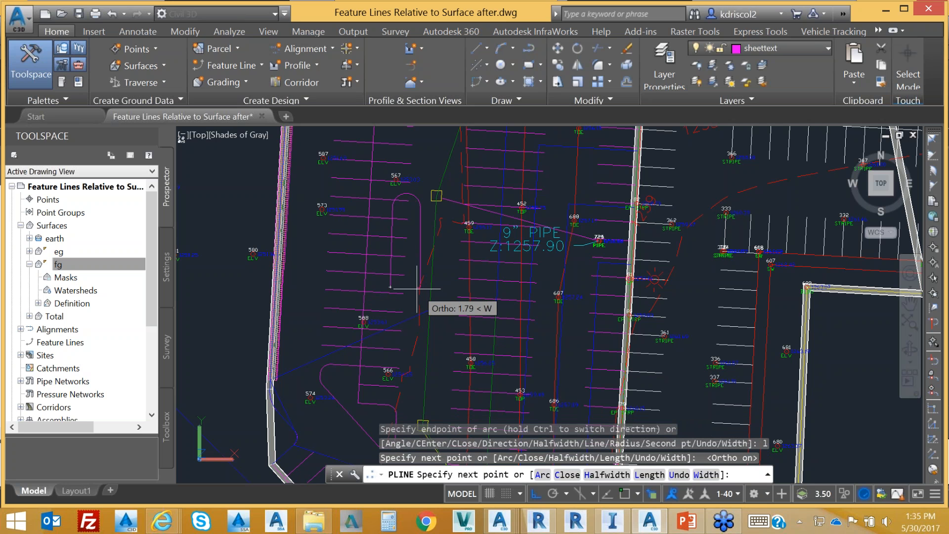
key(Return)
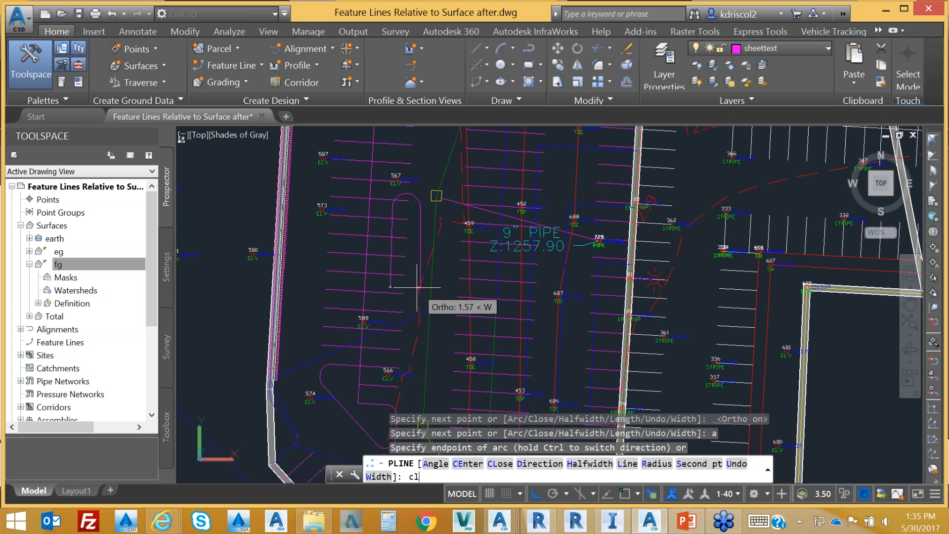
key(Return)
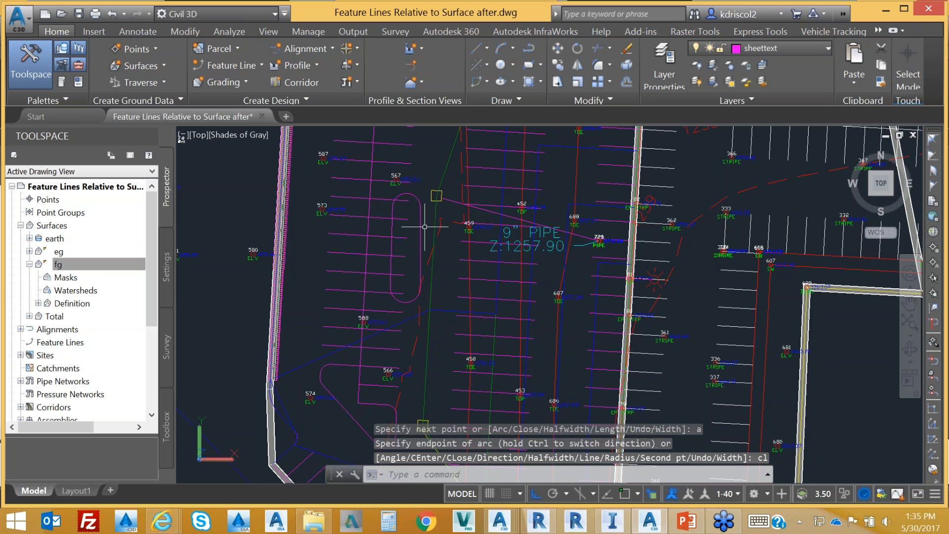
Step: Convert the island polyline to a Basic Feature Line in the Grading site, assigning elevations from a surface with intermediate grade break points
click(420, 284)
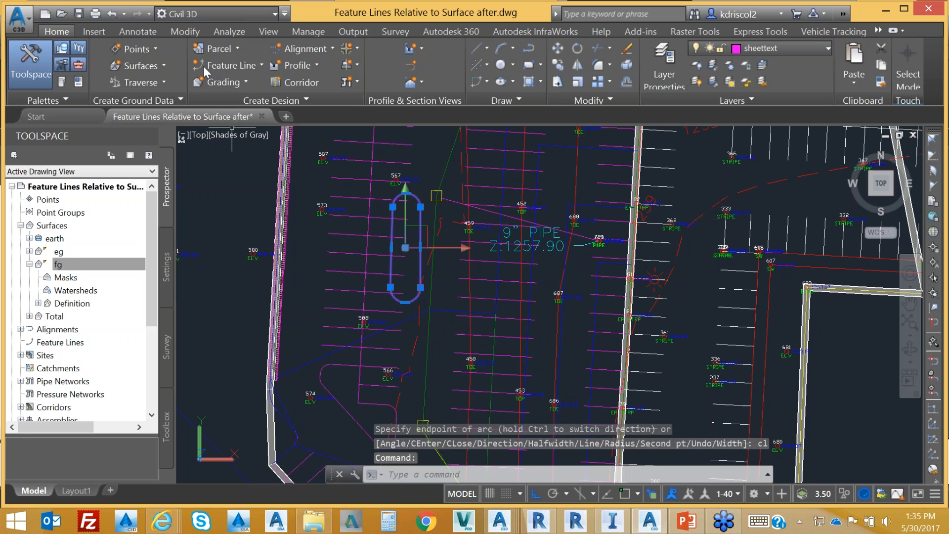
click(224, 63)
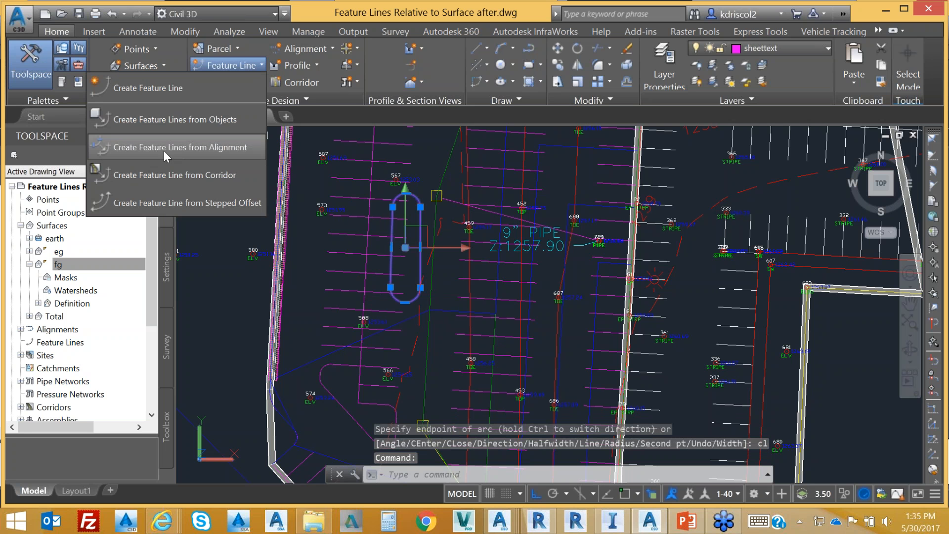
click(188, 120)
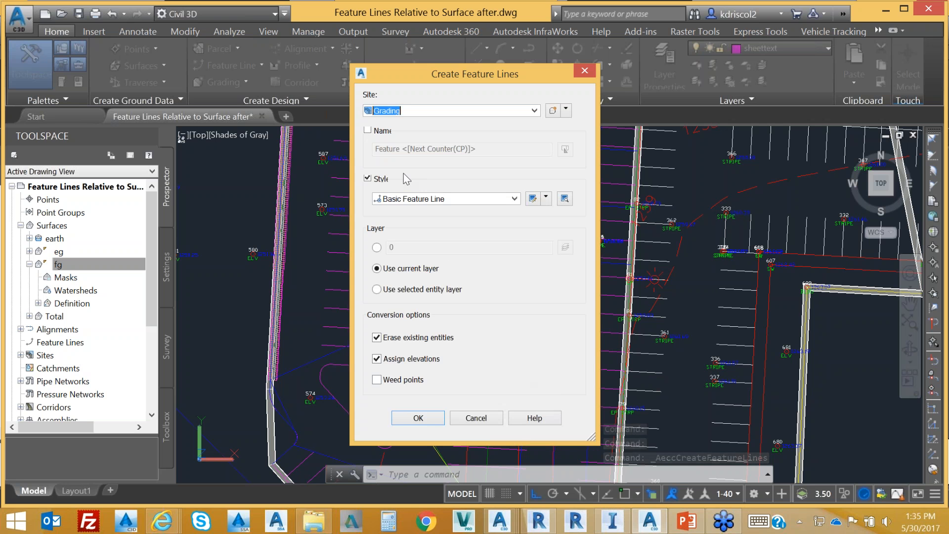
click(410, 417)
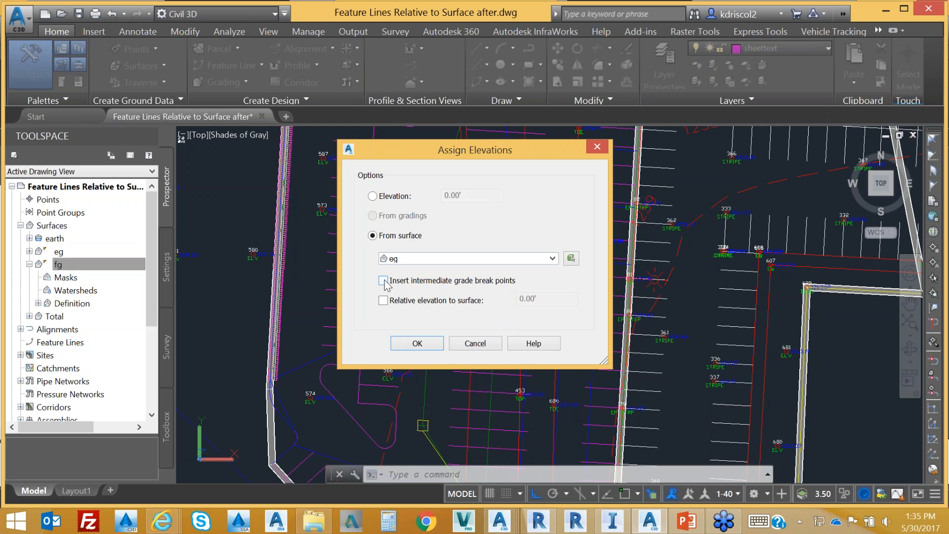
click(389, 262)
click(405, 296)
click(417, 344)
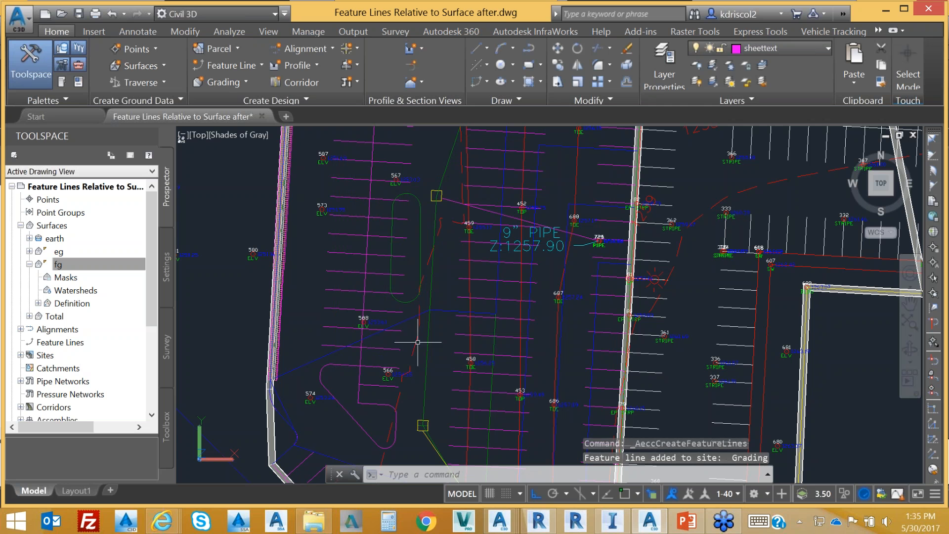
Step: Examine the island feature line's elevations and grades in the elevation editor
click(421, 242)
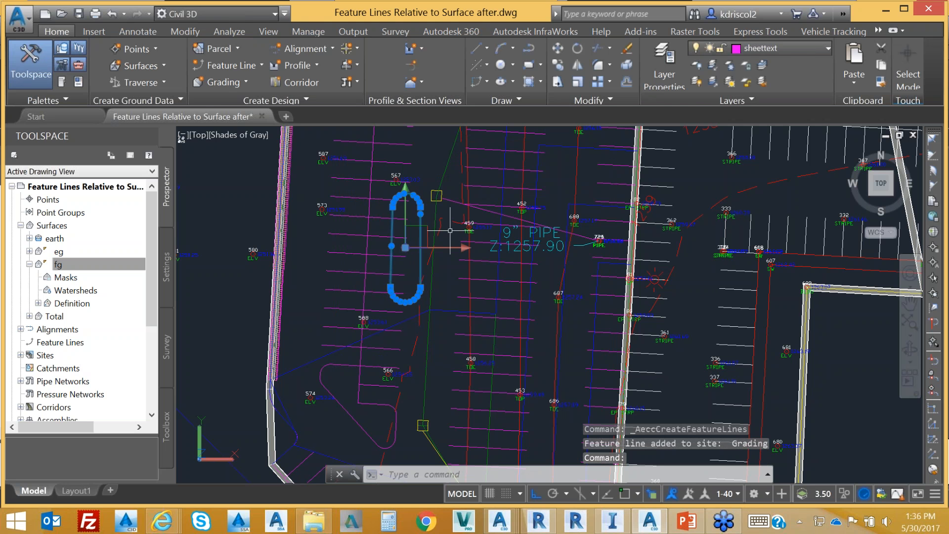
right_click(450, 231)
click(539, 306)
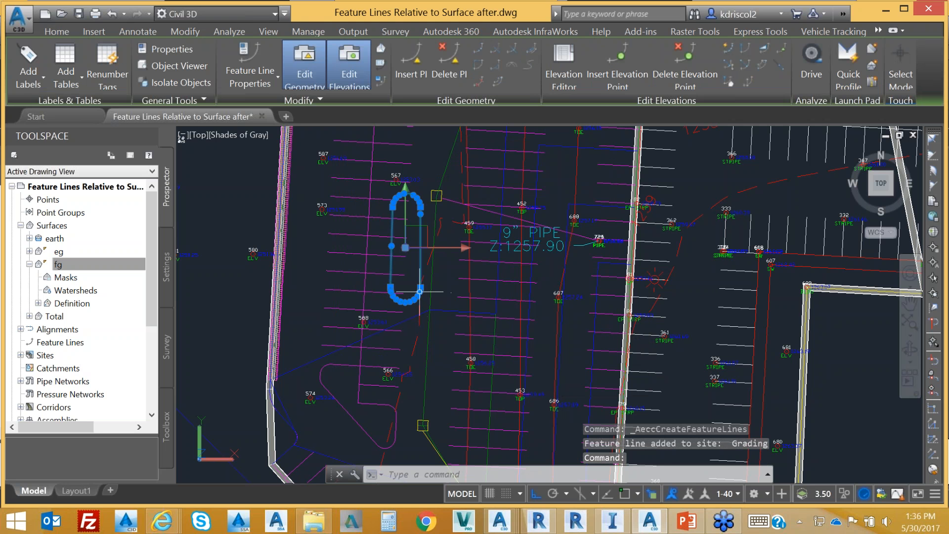
key(Escape)
click(393, 257)
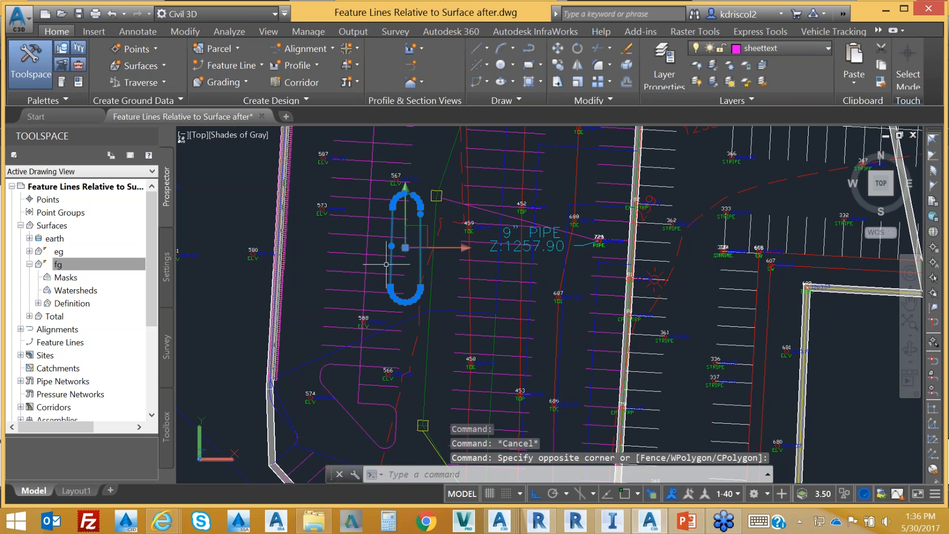
click(354, 265)
right_click(354, 265)
click(397, 392)
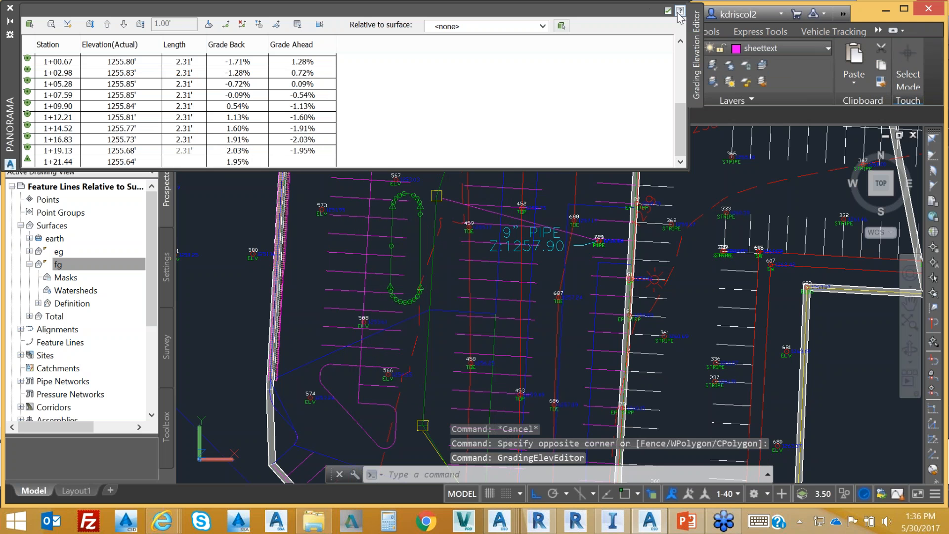
click(668, 11)
key(Escape)
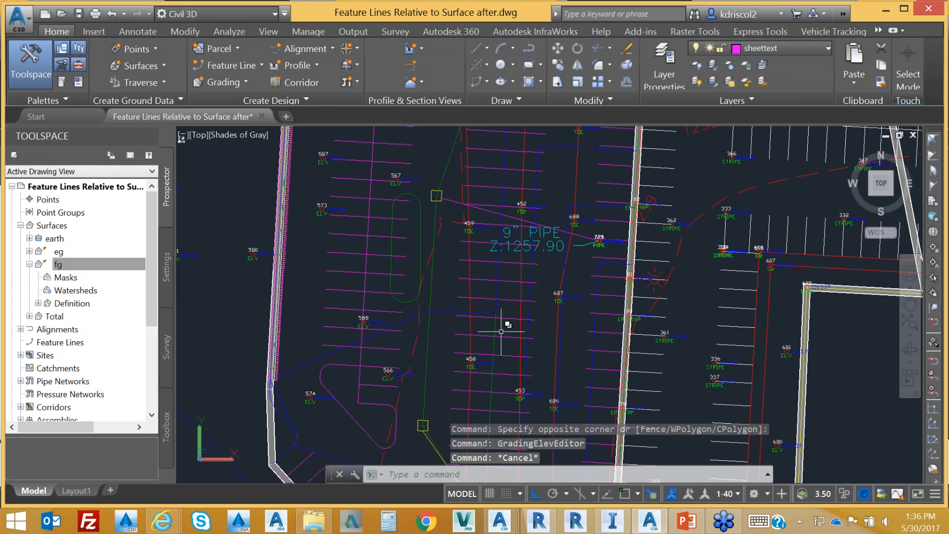
key(Escape)
Step: Offset the island feature line inward by 0.1 with an elevation difference of 1
click(392, 247)
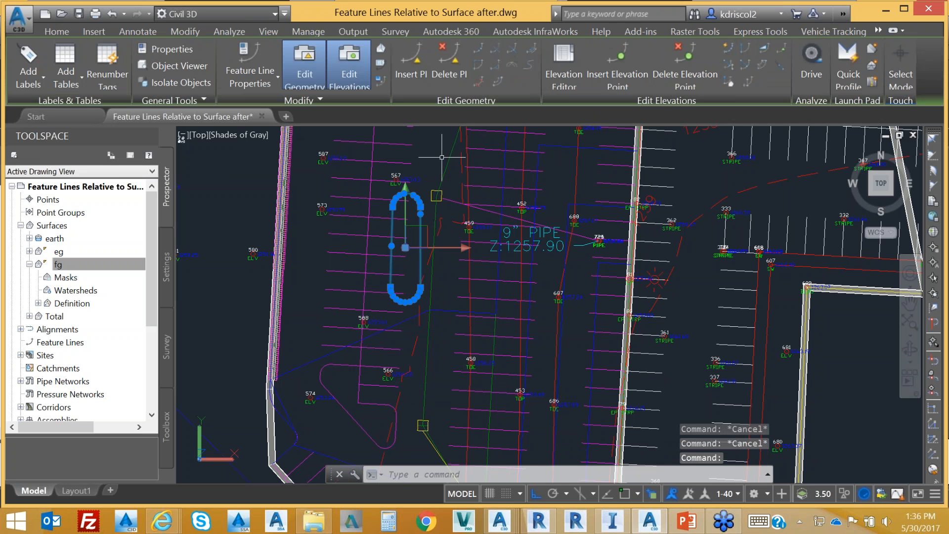
click(496, 79)
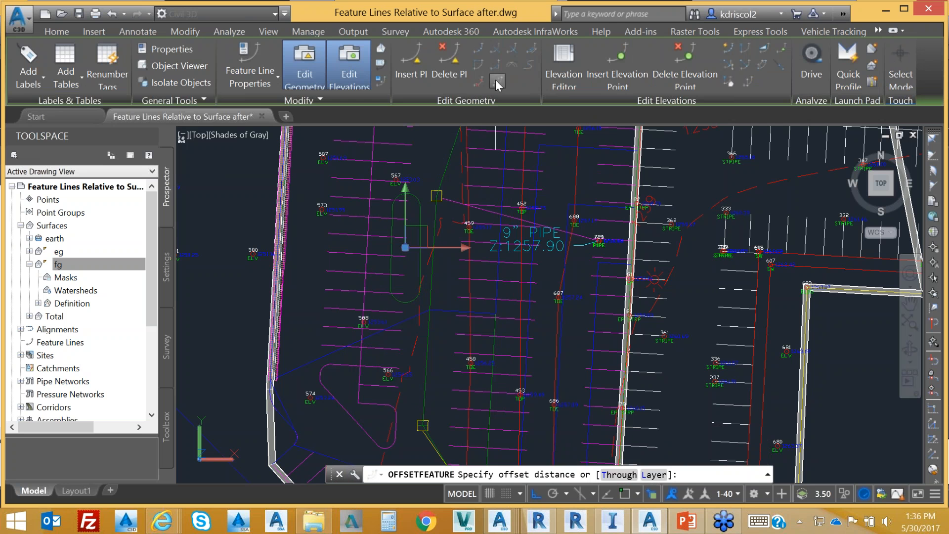
scroll(404, 302, up, 5)
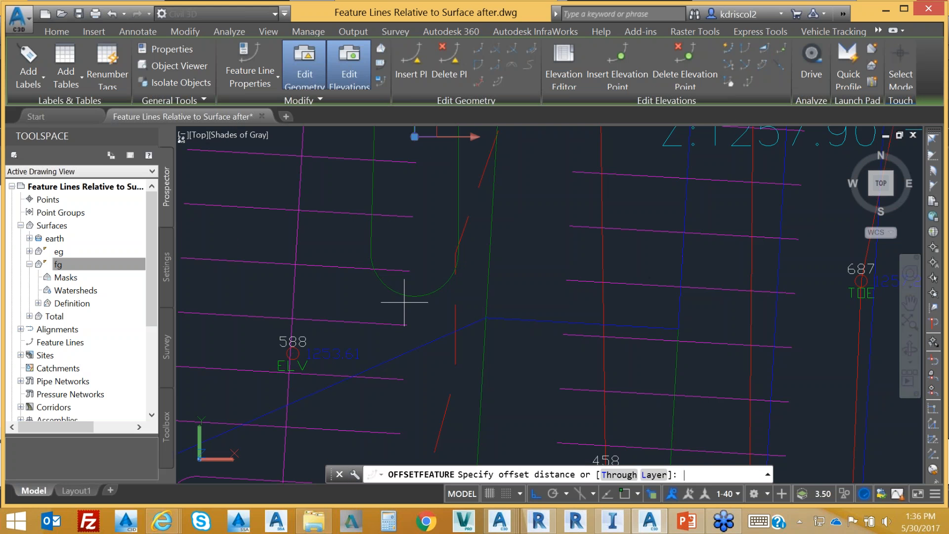
key(Return)
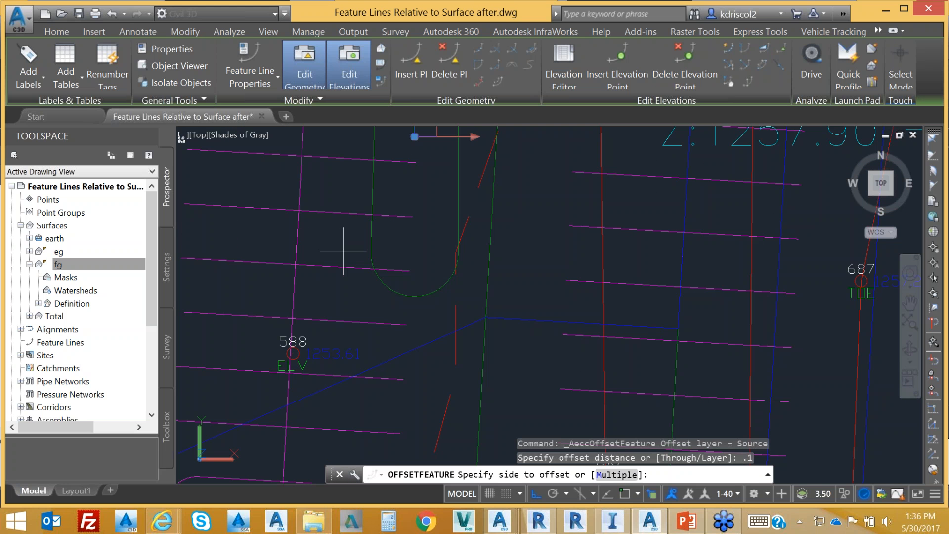
click(378, 233)
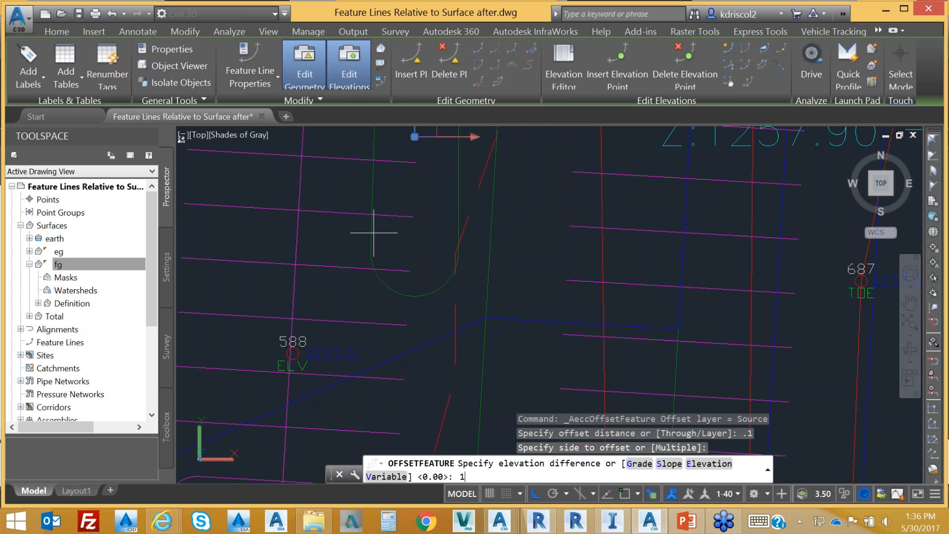
key(Return)
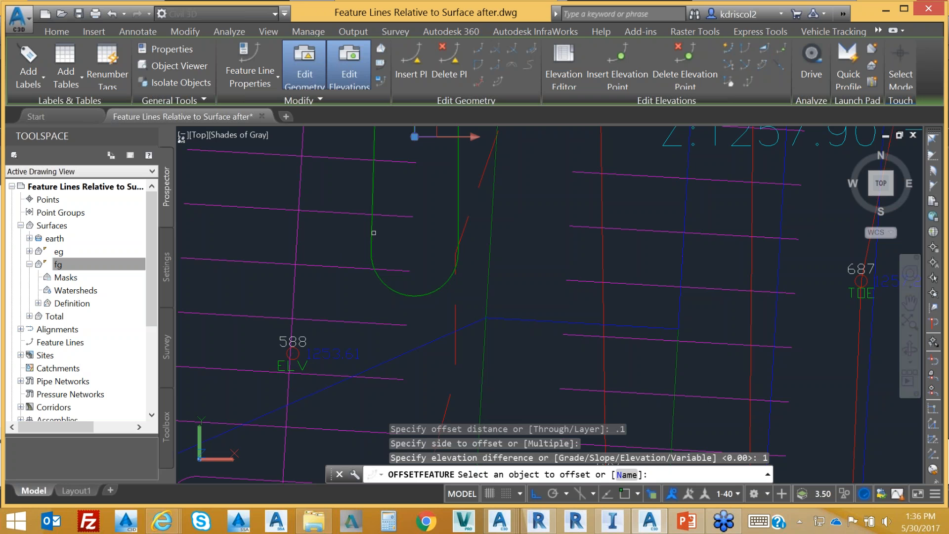
key(Escape)
key(Escape)
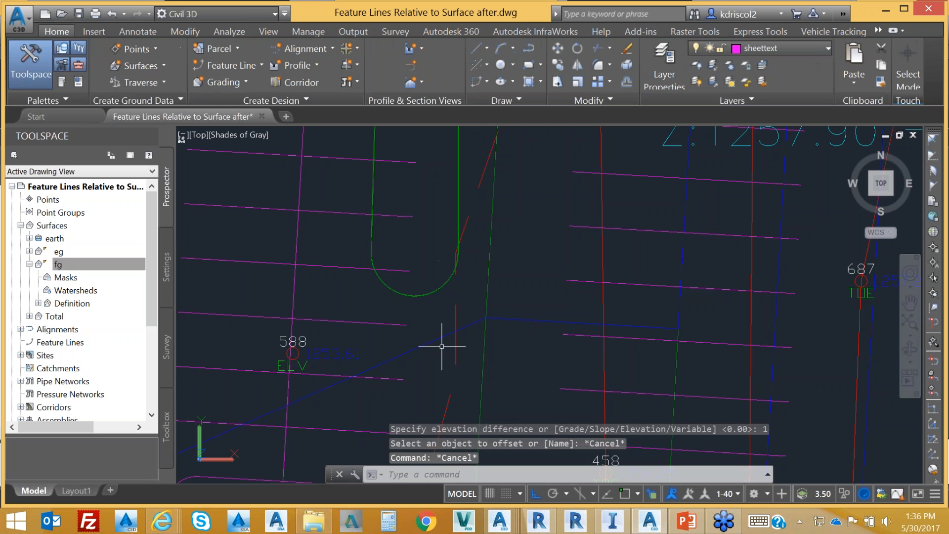
Step: Add both island feature lines to the fg surface as standard breaklines with a 0.10' mid-ordinate distance
click(381, 227)
click(366, 220)
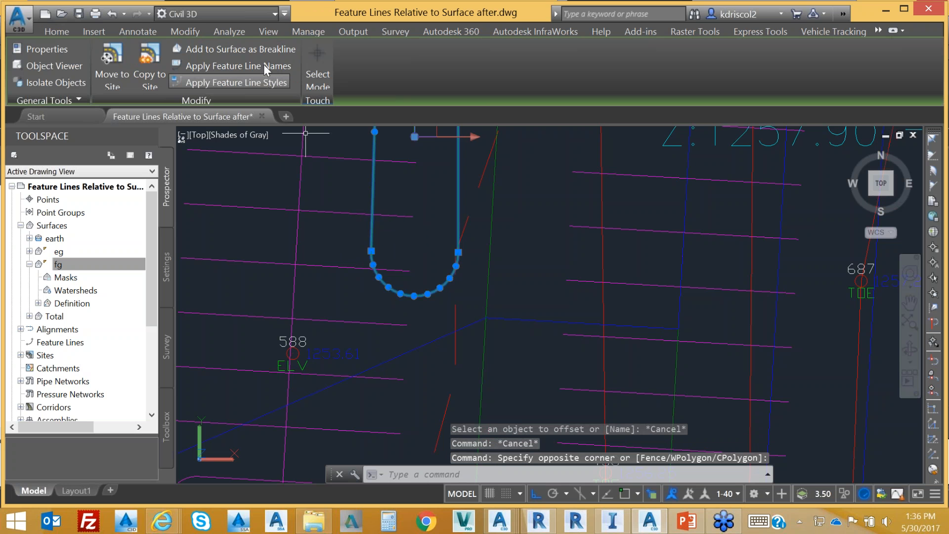
click(257, 48)
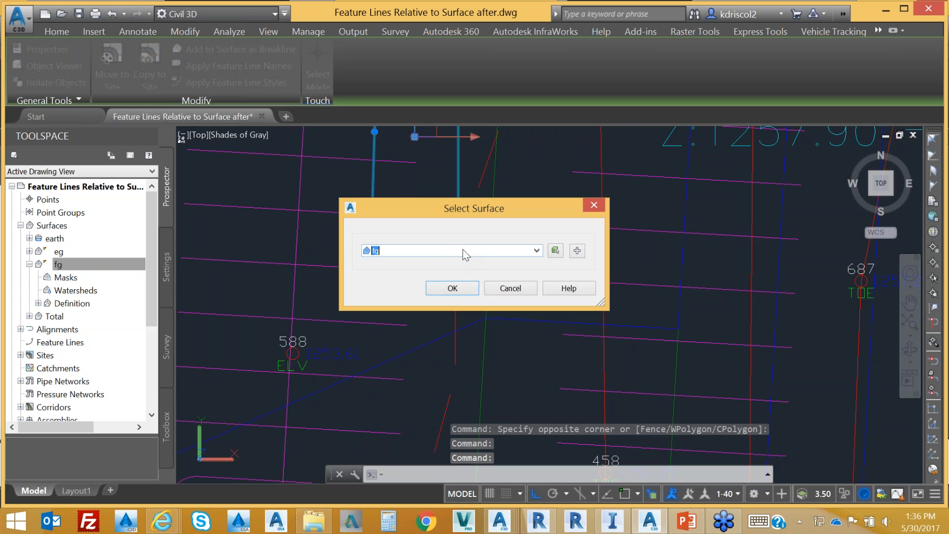
click(458, 294)
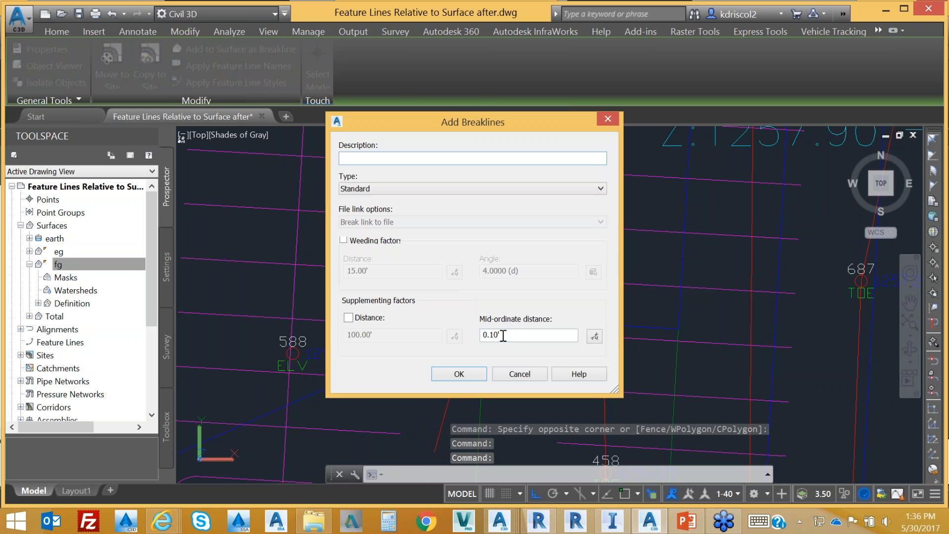
click(474, 374)
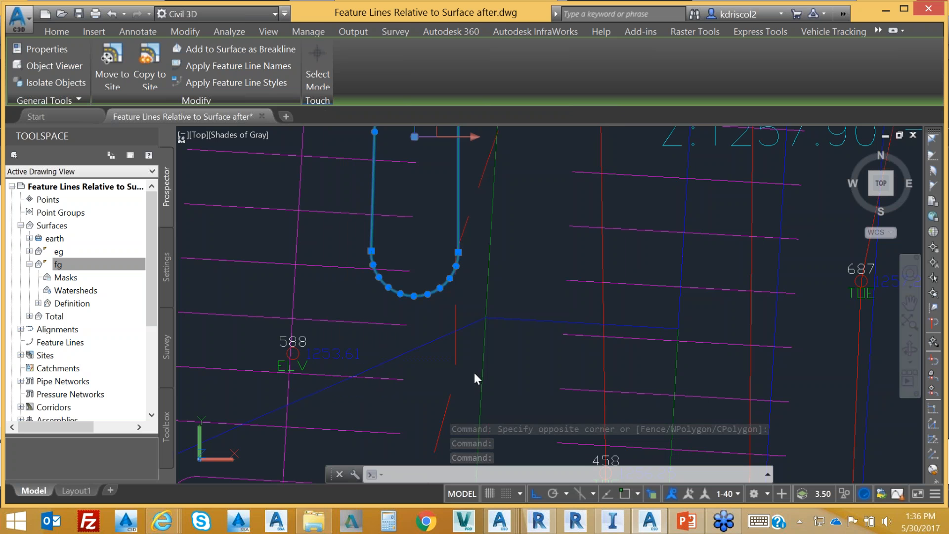
key(Escape)
key(Escape)
scroll(378, 205, up, 8)
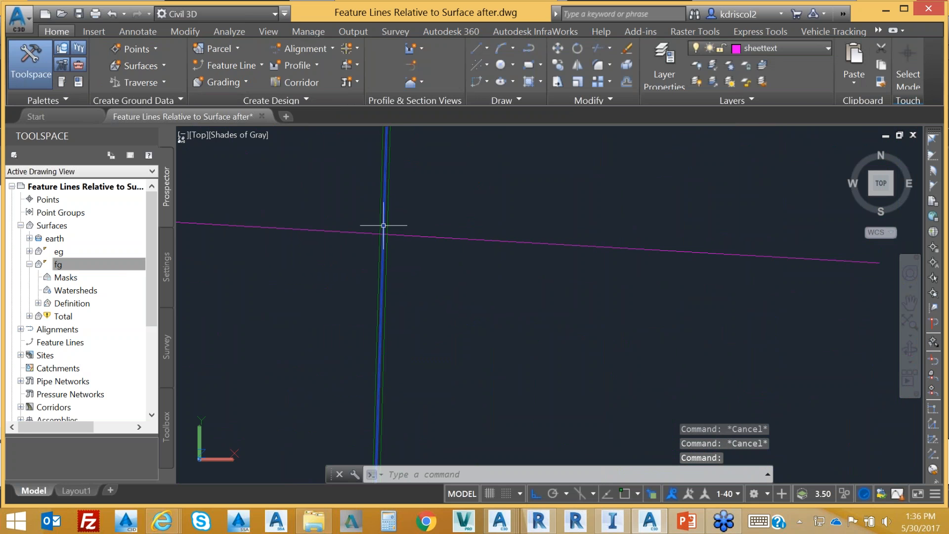
Step: Inspect the fg surface and its raised parking island in 3D in the Object Viewer
click(383, 225)
scroll(509, 283, down, 5)
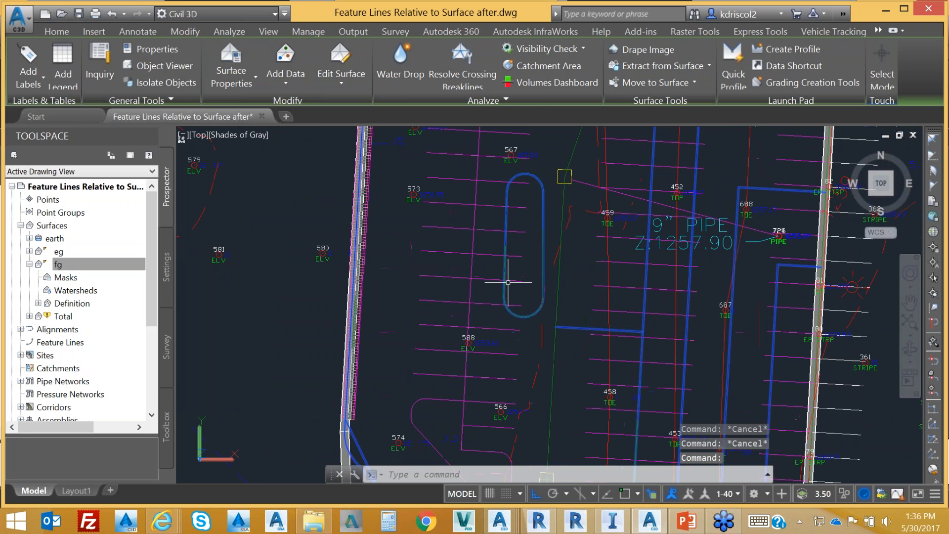
right_click(542, 257)
click(615, 467)
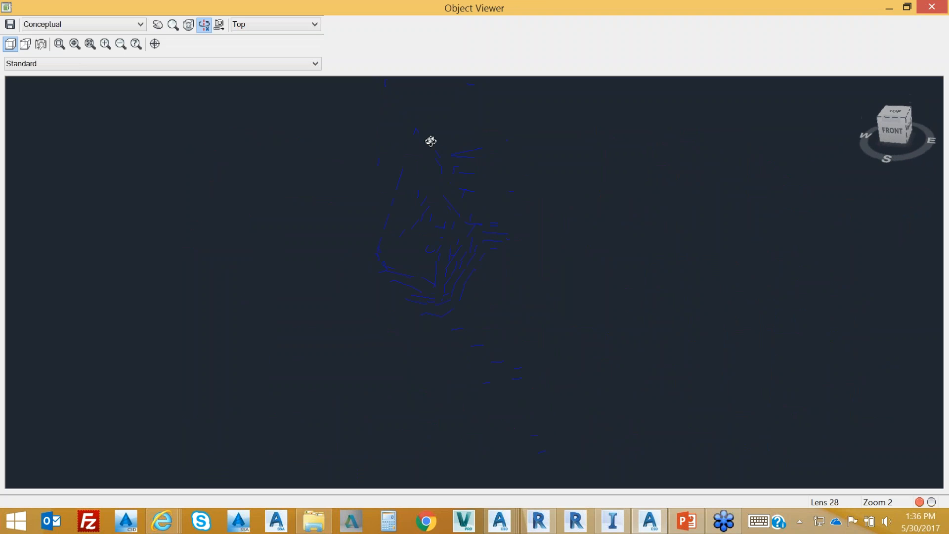
drag(431, 139, 460, 276)
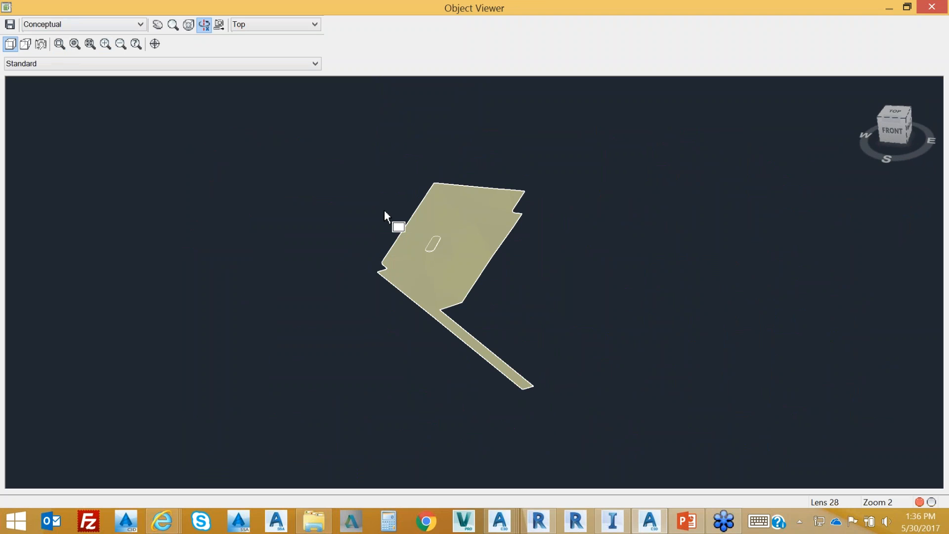
drag(399, 269, 534, 207)
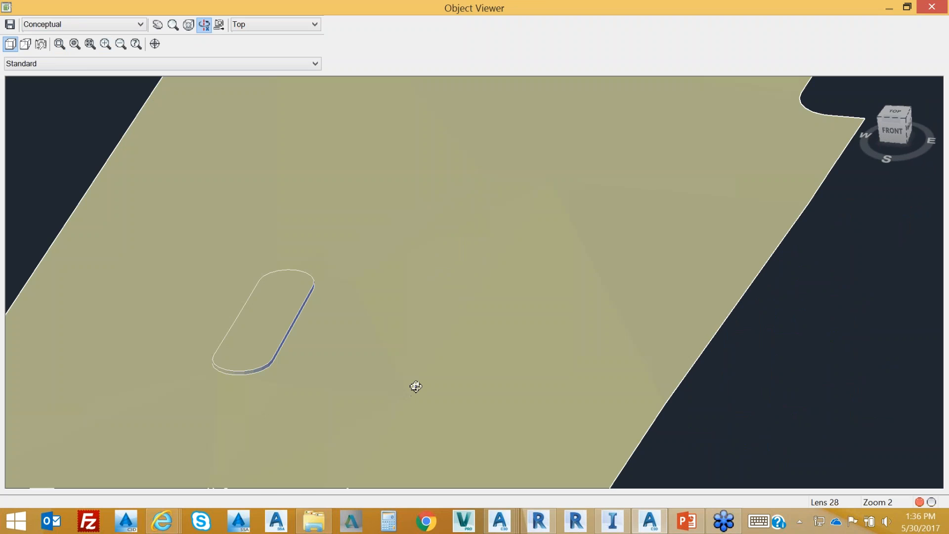
key(Escape)
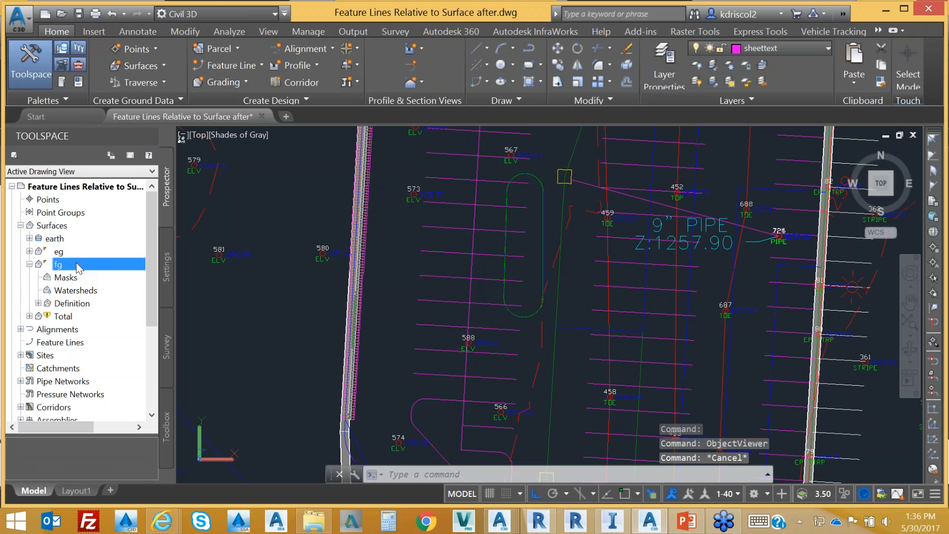
Step: Export the fg surface to LandXML as Feature Lines Relative to Surface after.xml in C:\Connected Workflows
right_click(75, 263)
click(131, 235)
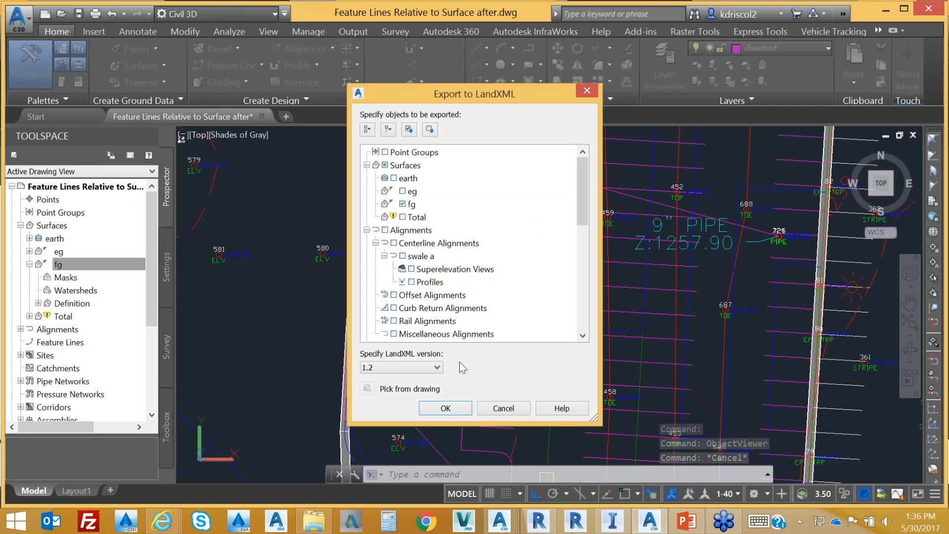
click(464, 408)
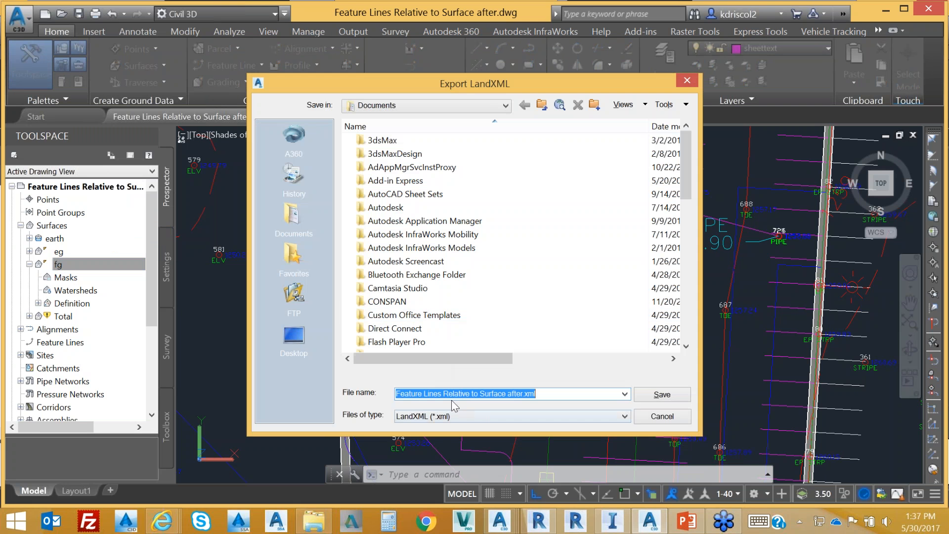
click(505, 105)
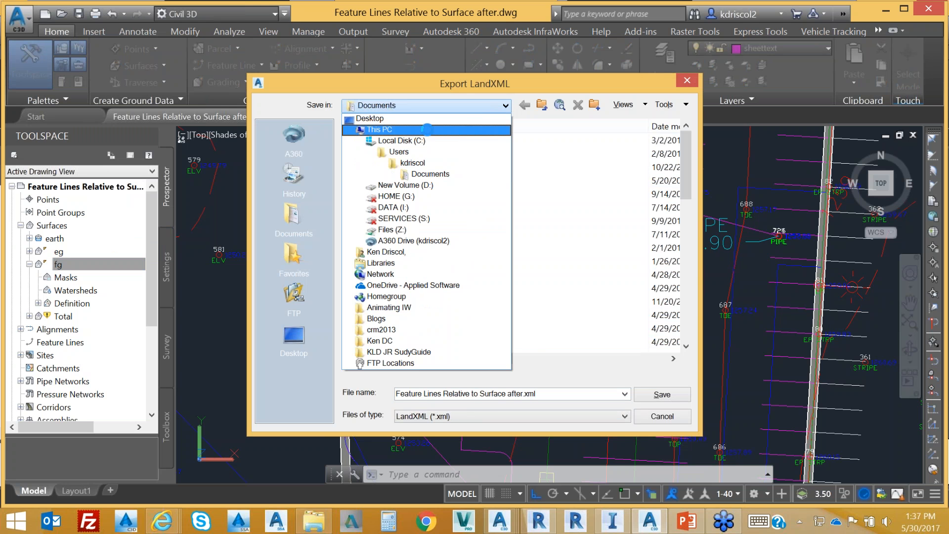
click(414, 140)
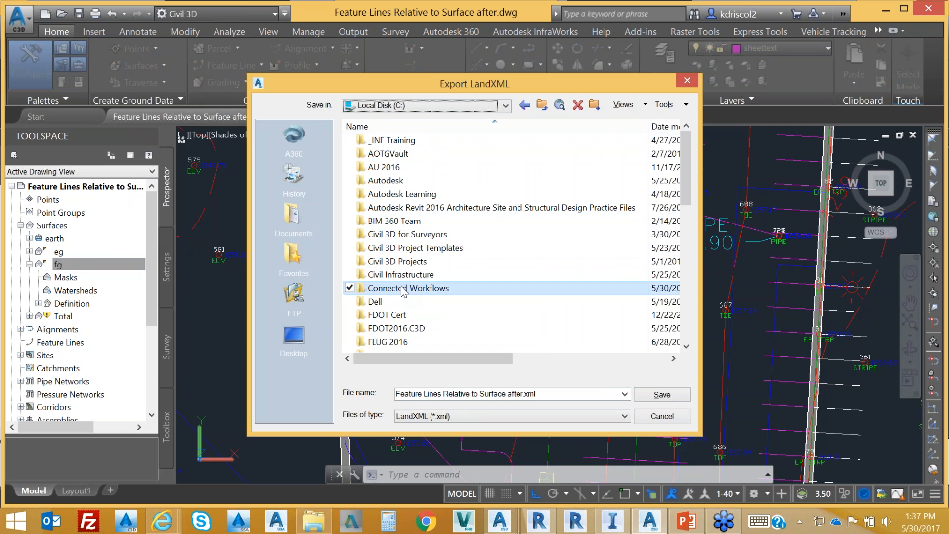
double_click(421, 293)
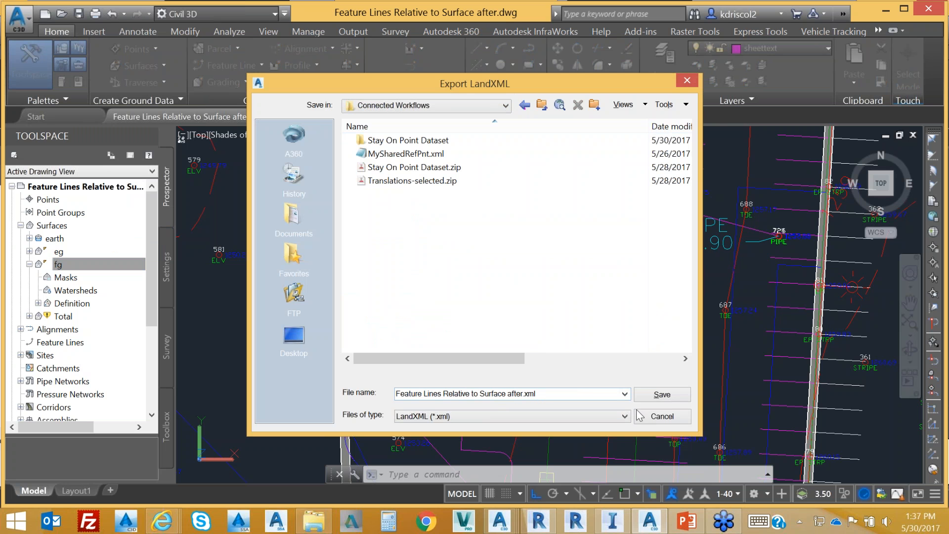
click(662, 394)
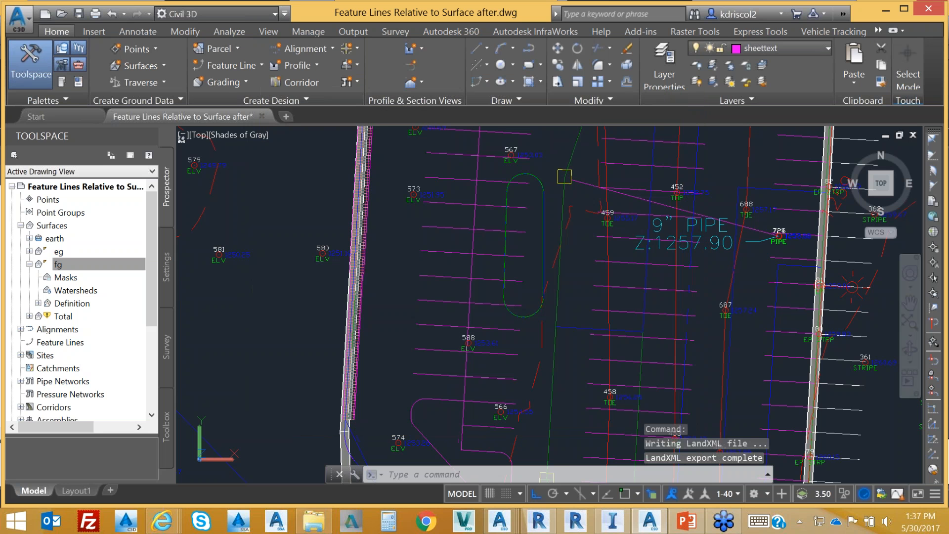
Step: Close Civil 3D 2018, switch to Revit, and close the open building project without saving its changes
click(928, 9)
click(527, 298)
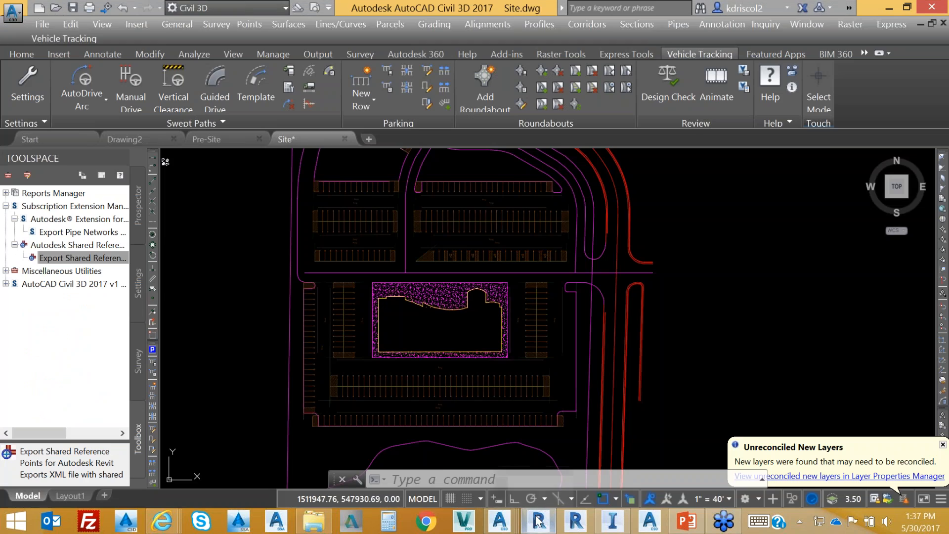
click(538, 521)
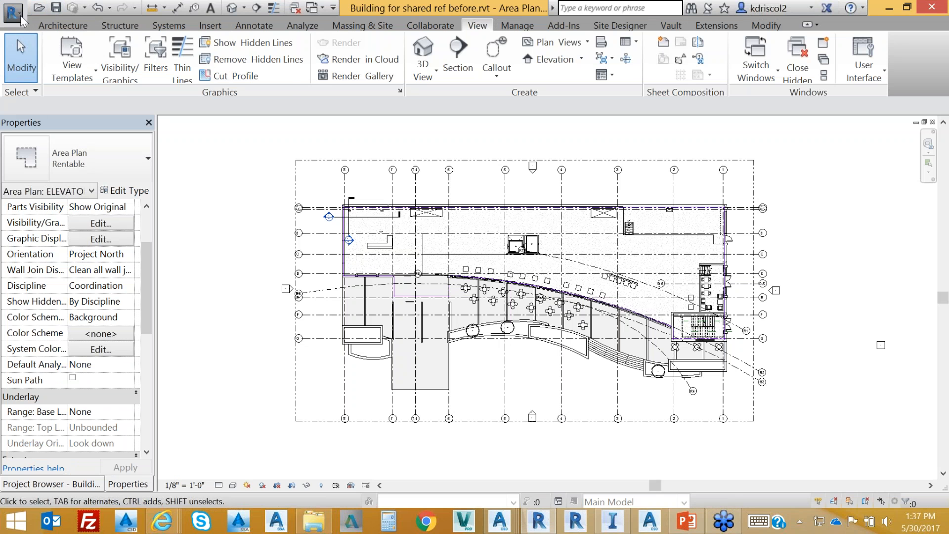
click(19, 16)
click(29, 419)
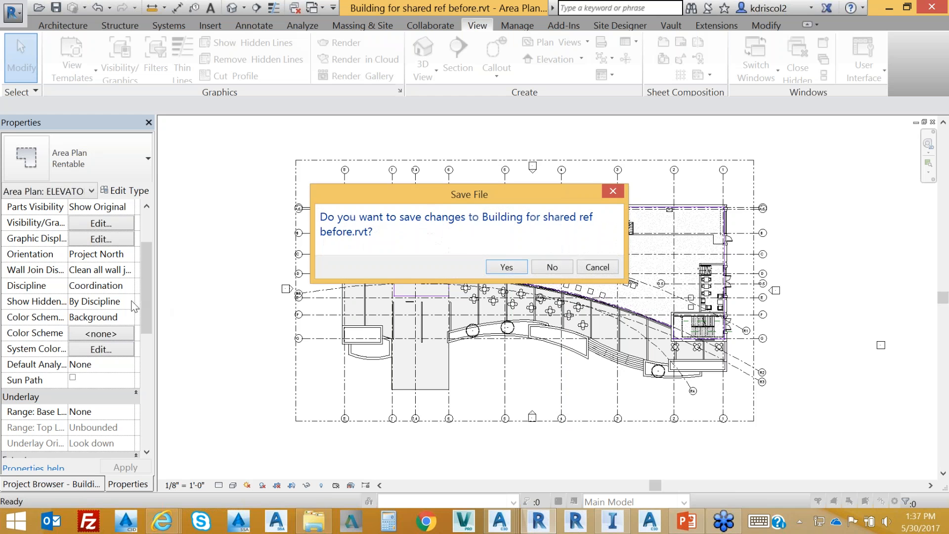
click(554, 269)
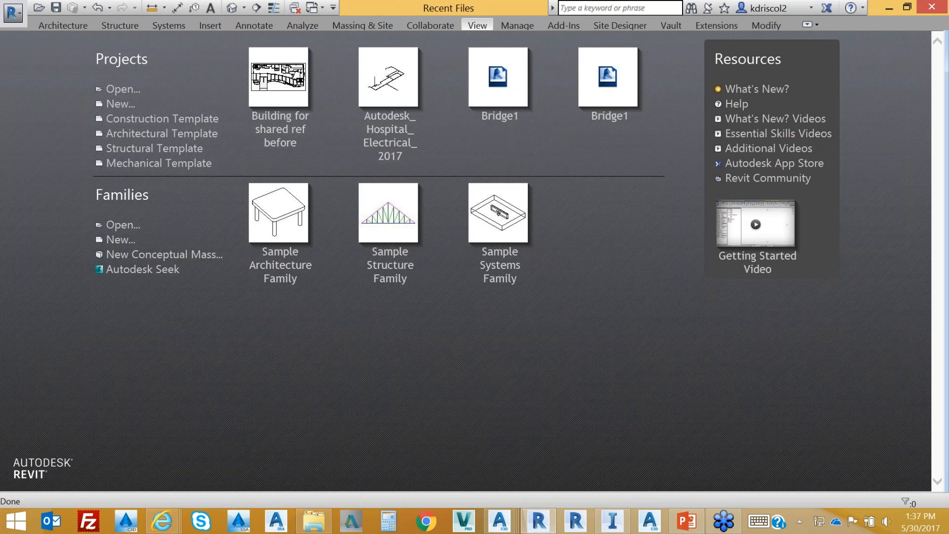
Step: Create a new Revit project from the Construction Template
click(12, 13)
click(35, 65)
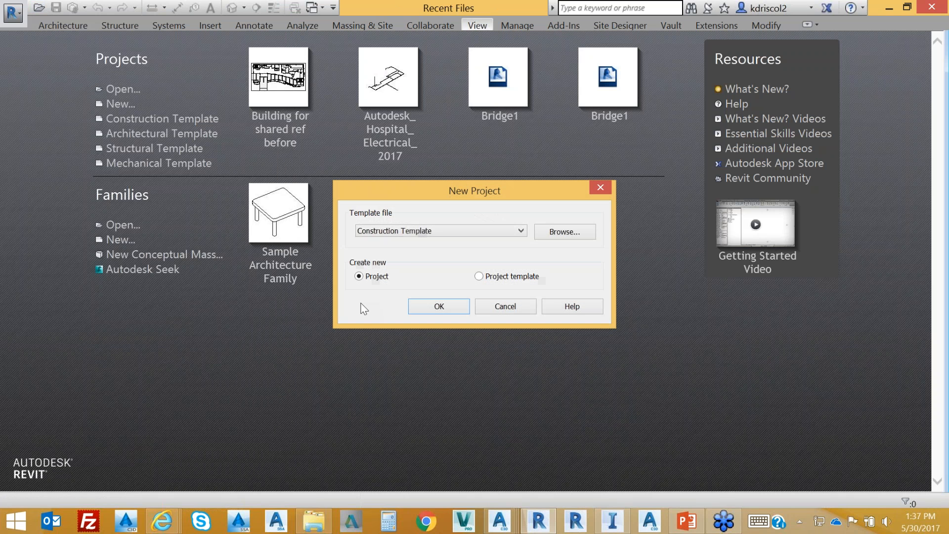
click(439, 306)
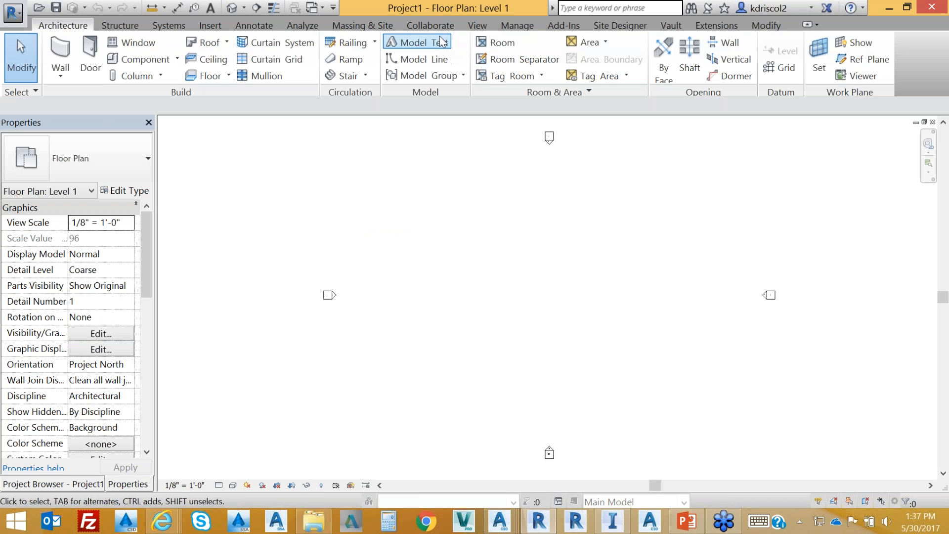
Step: Create a Rentable area plan for Level 1 with automatic area boundary lines on all external walls
click(483, 26)
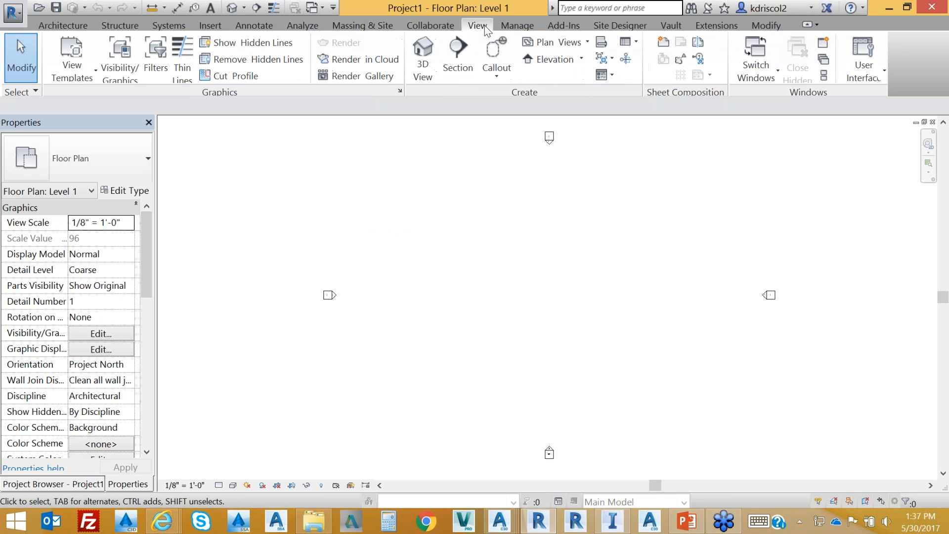
click(569, 43)
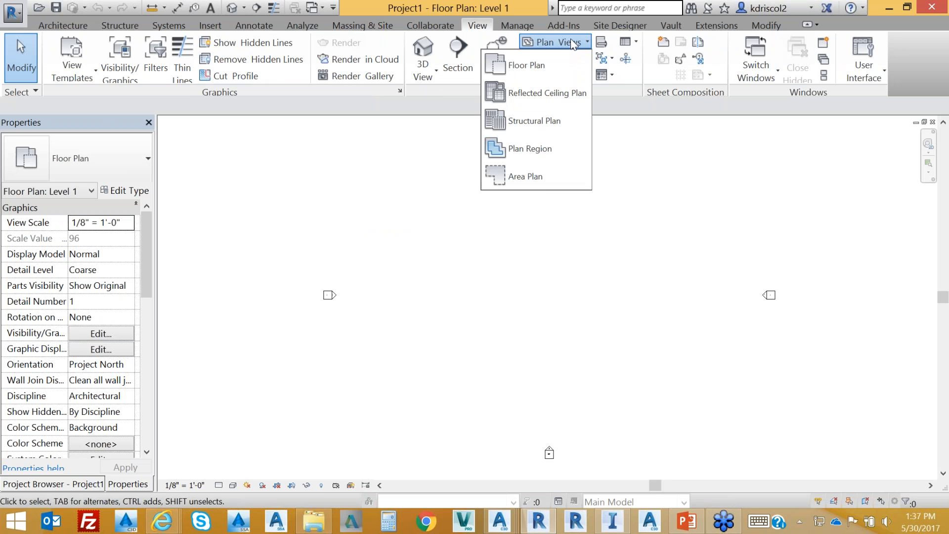
click(534, 176)
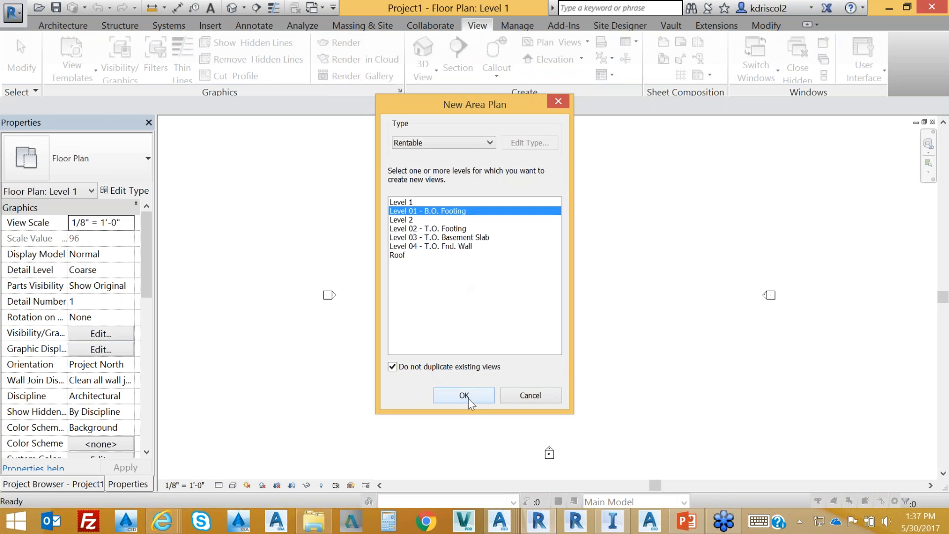
click(409, 202)
click(477, 400)
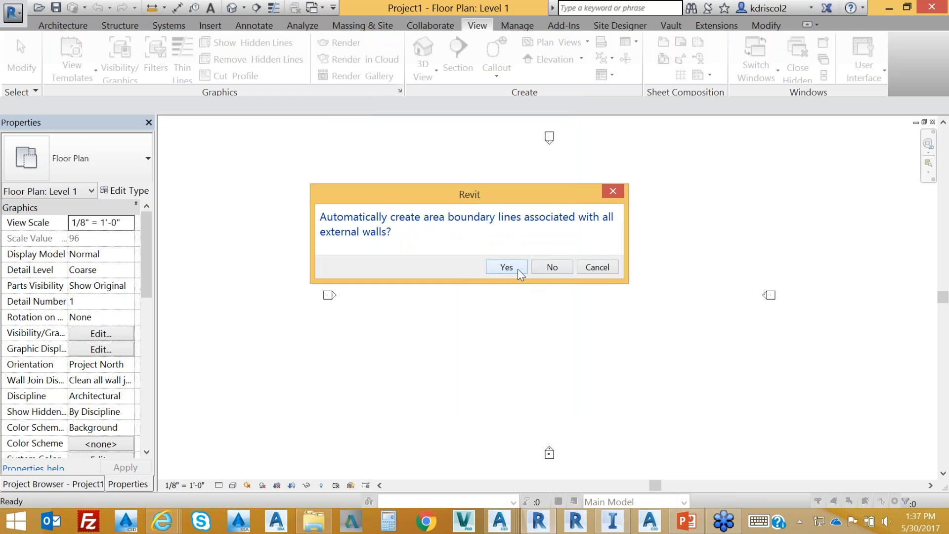
click(519, 272)
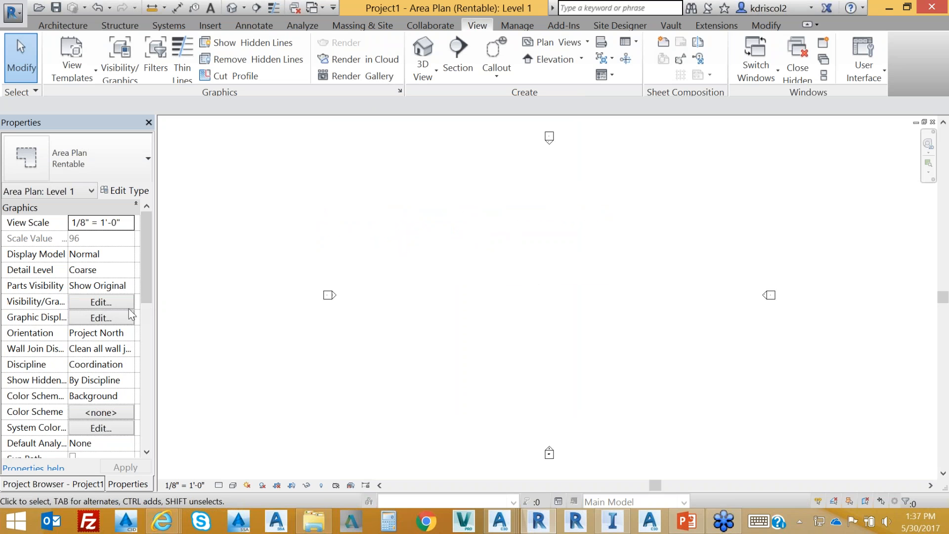
Step: Set the area plan's view range offsets to 3007' 6" for the top, 3004' 0" for the cut plane and 3000' 0" for the bottom
drag(147, 292, 147, 321)
drag(147, 326, 146, 381)
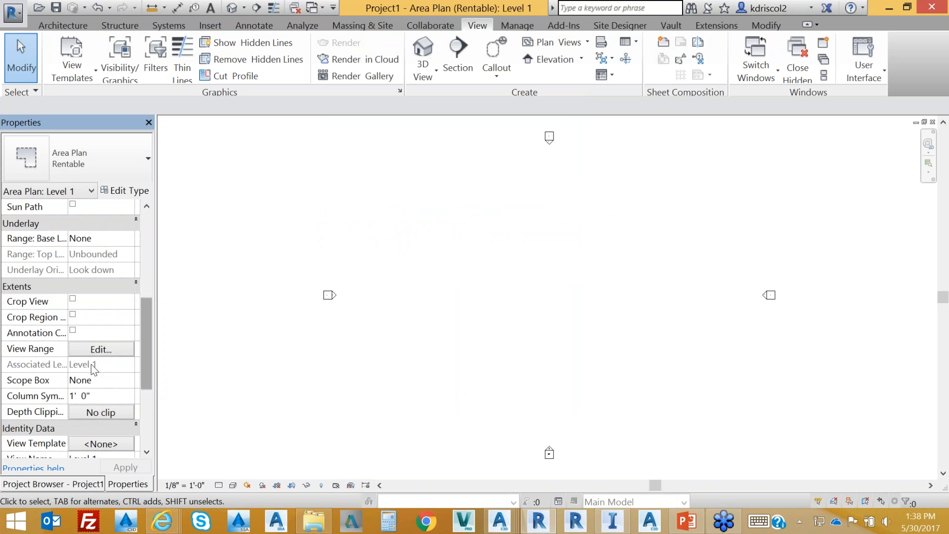
click(101, 349)
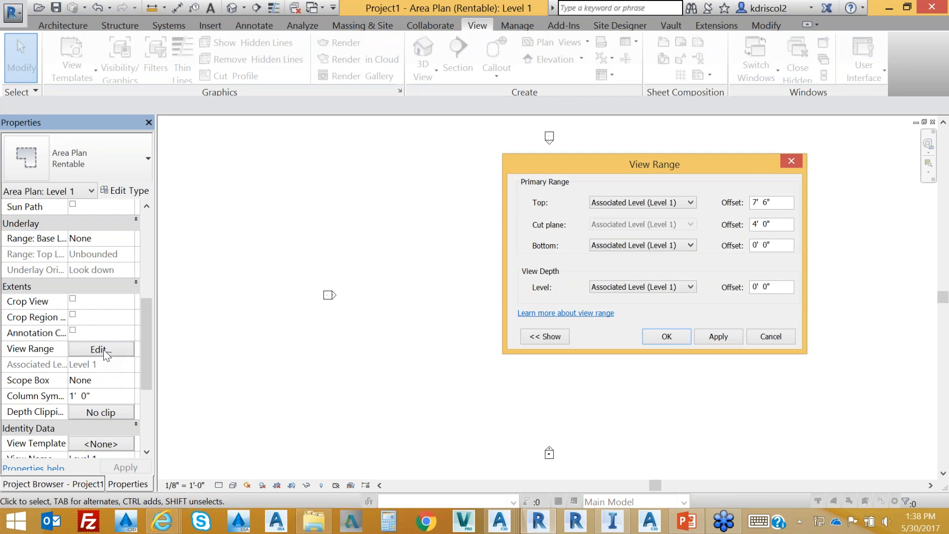
drag(748, 172, 566, 162)
double_click(576, 236)
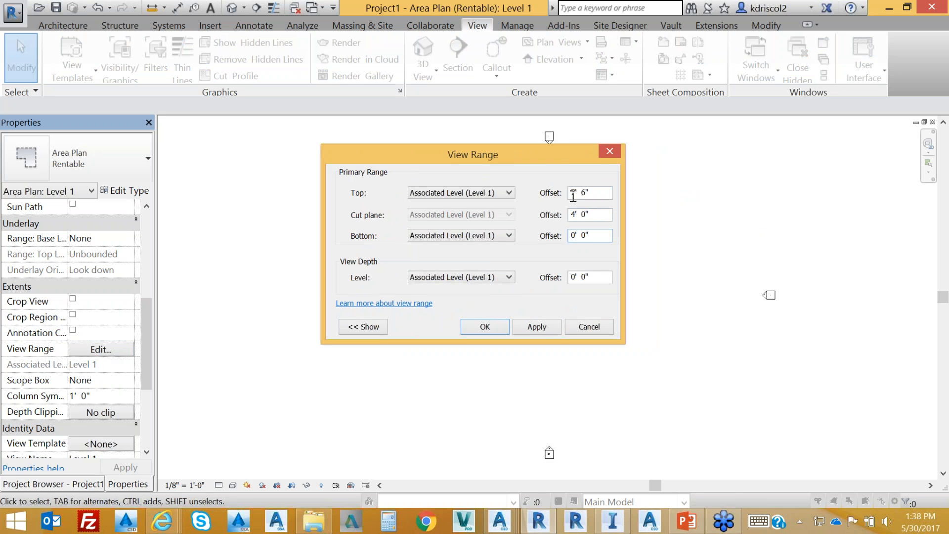
click(572, 192)
text(300)
text(300)
text(30)
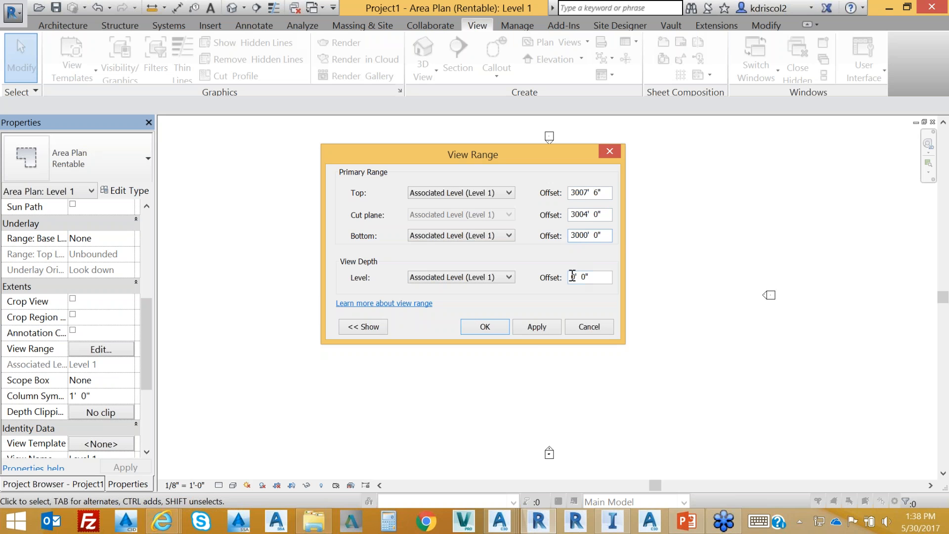
click(506, 328)
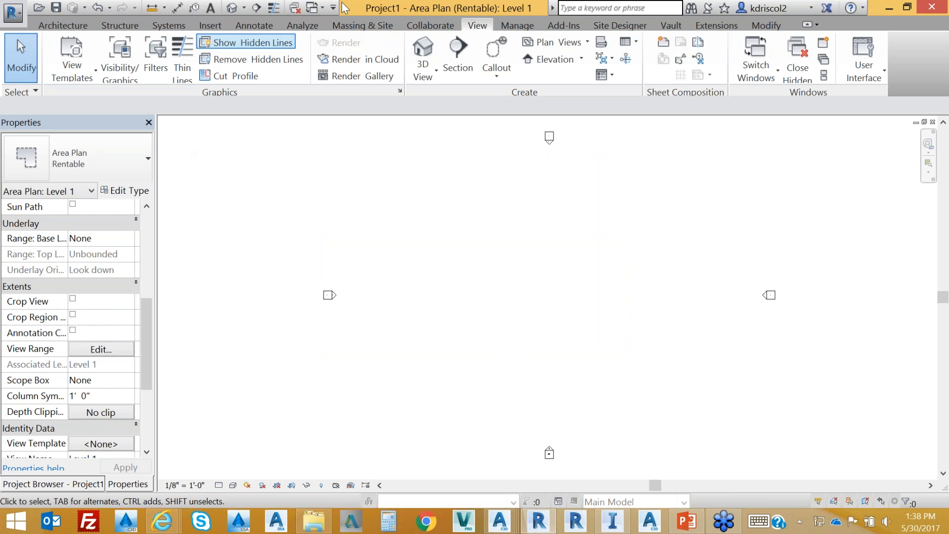
Step: Start a Site Designer LandXML import and choose Feature Lines Relative to Surface after.xml from the Connected Workflows folder
click(642, 26)
click(81, 54)
click(318, 63)
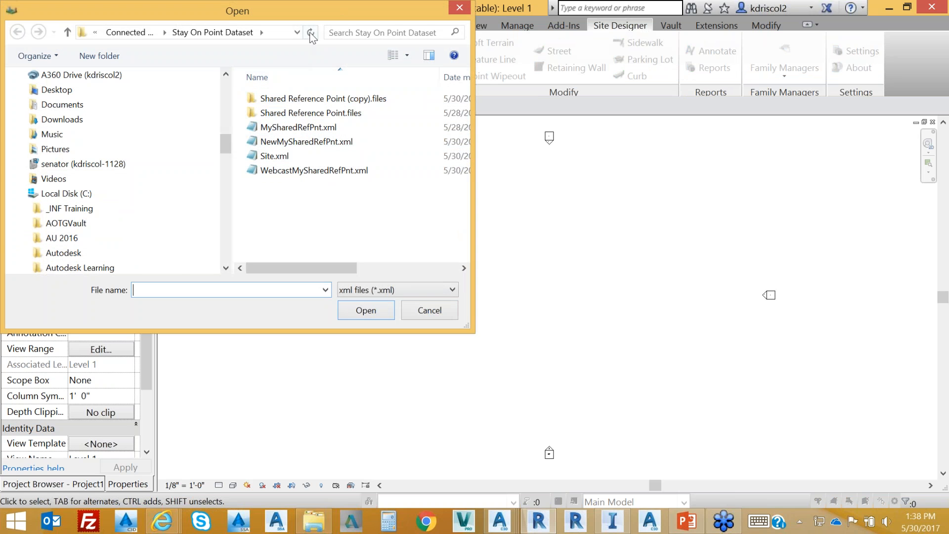
click(130, 32)
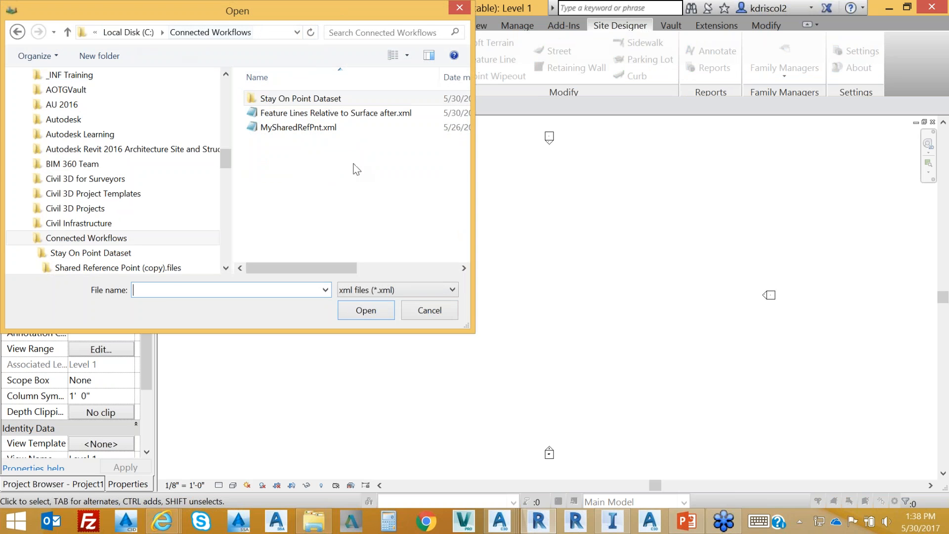
click(311, 115)
click(365, 310)
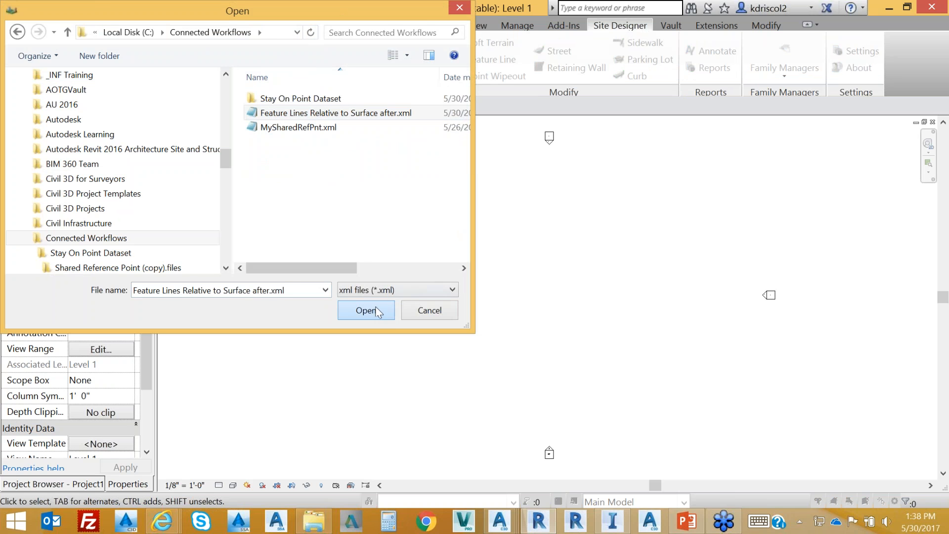
Step: Import fg as a new toposurface in the 01 - Existing phase with Auto Center to Center positioning
click(249, 152)
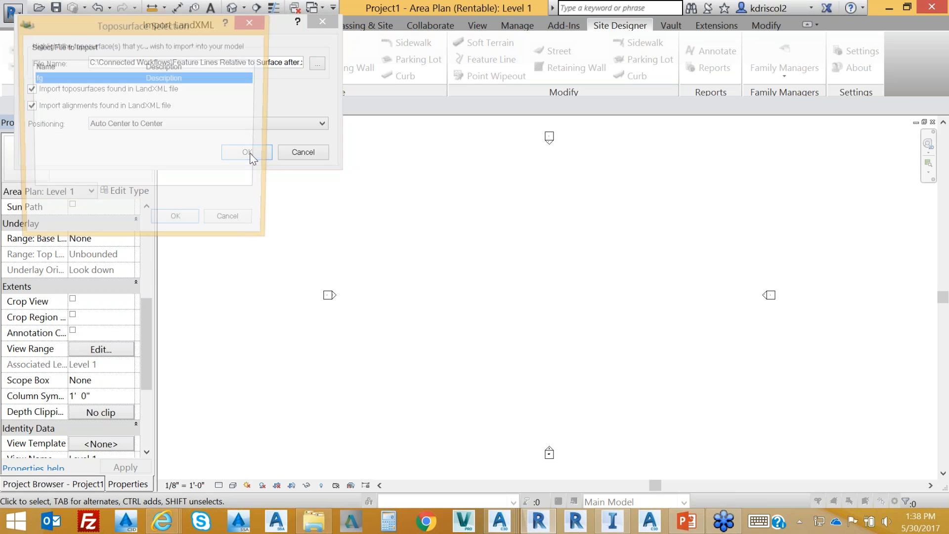
click(174, 225)
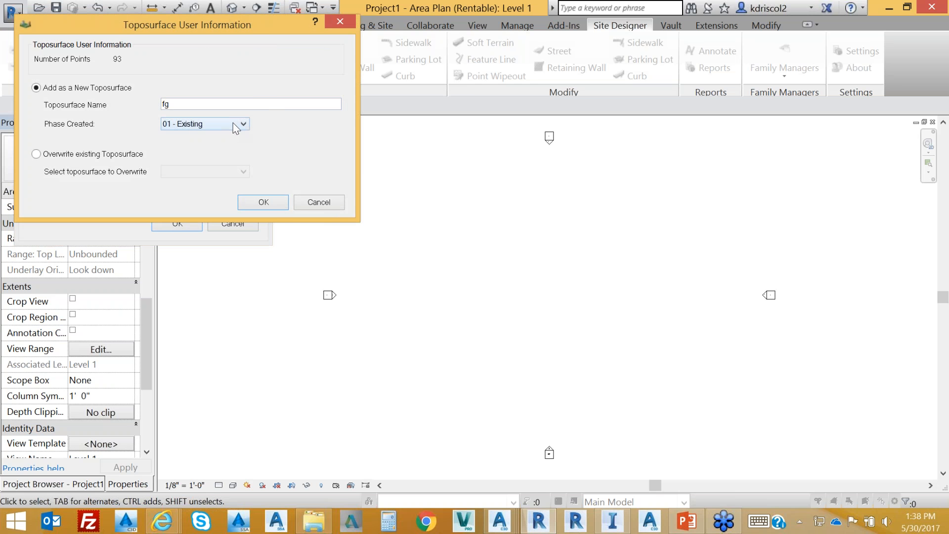
click(263, 203)
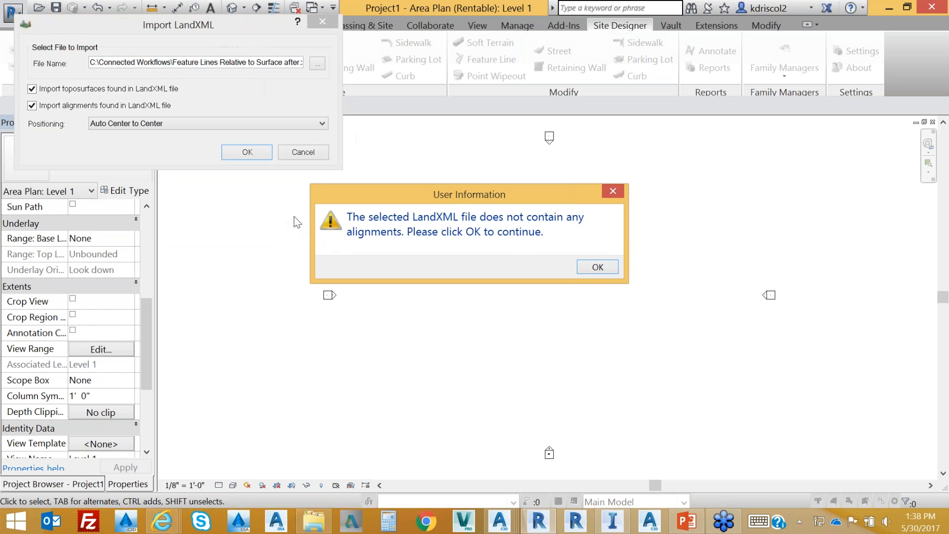
click(599, 267)
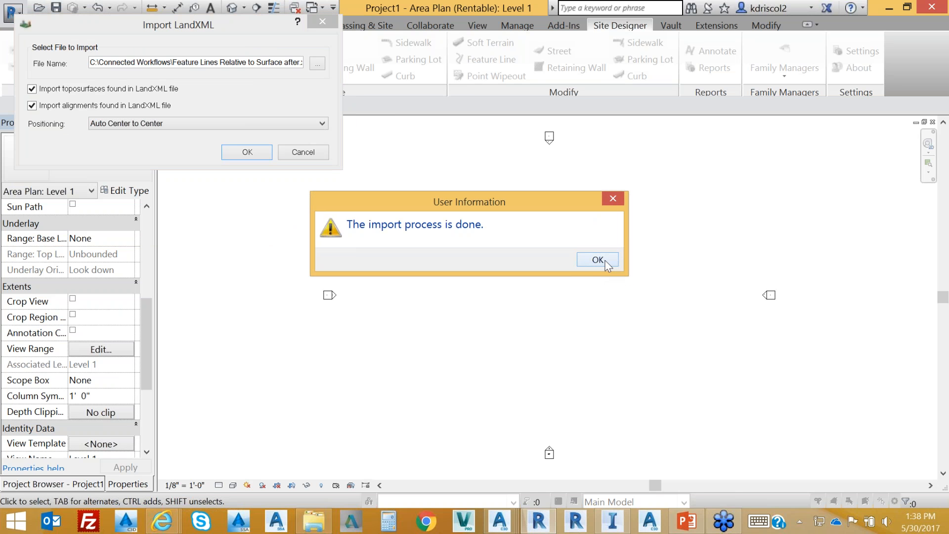
click(598, 260)
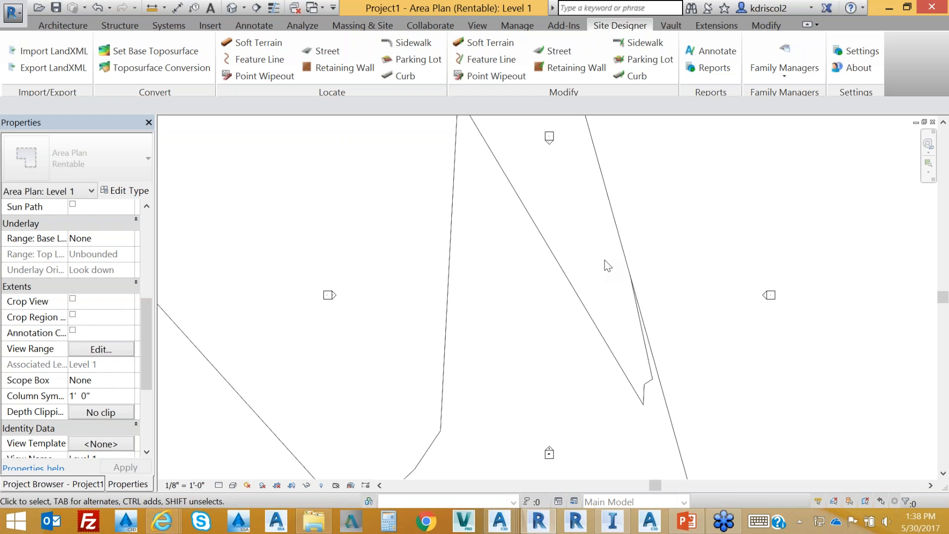
Step: Open the default 3D view of the project and select the imported fg toposurface
scroll(565, 280, down, 3)
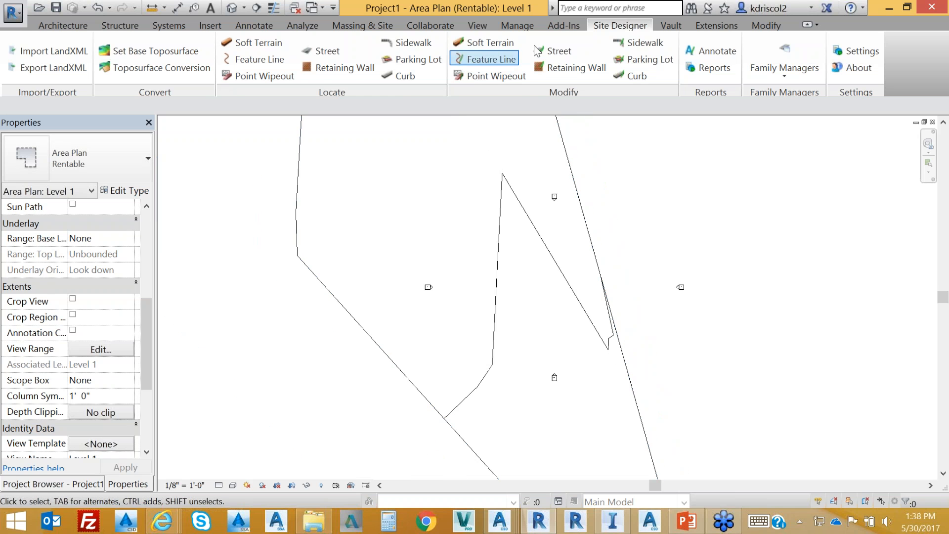
click(478, 26)
click(422, 49)
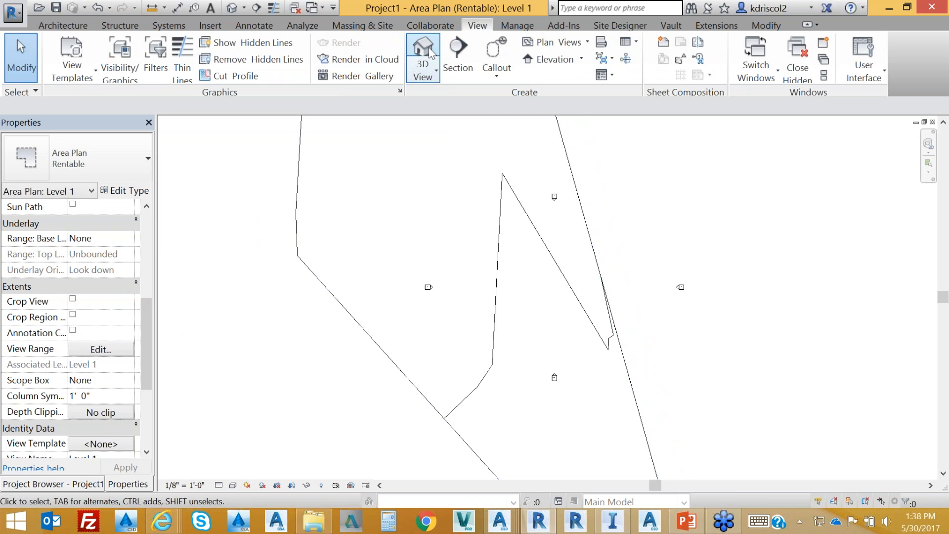
click(555, 254)
Step: Examine the raised parking island on the fg toposurface up close, from the top and from a tilted front angle
scroll(557, 173, up, 3)
scroll(559, 173, up, 4)
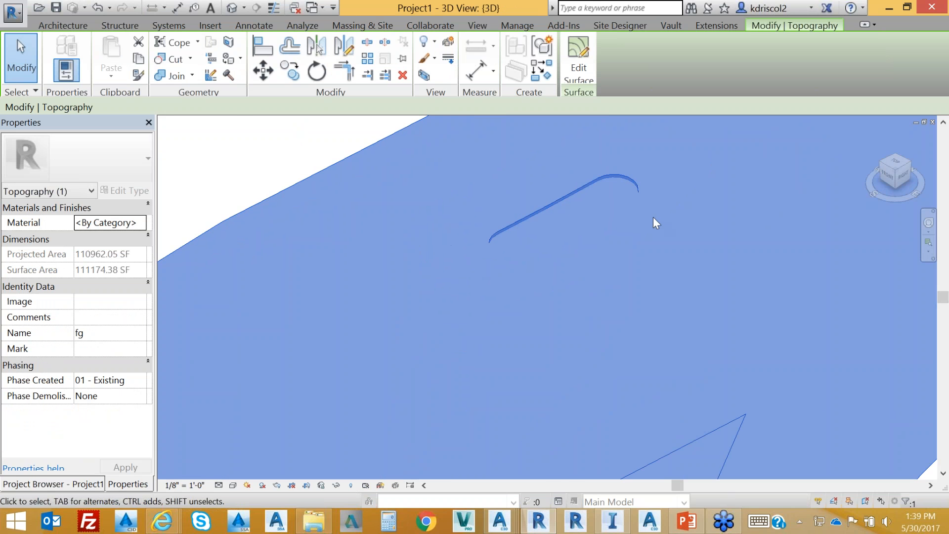
click(897, 162)
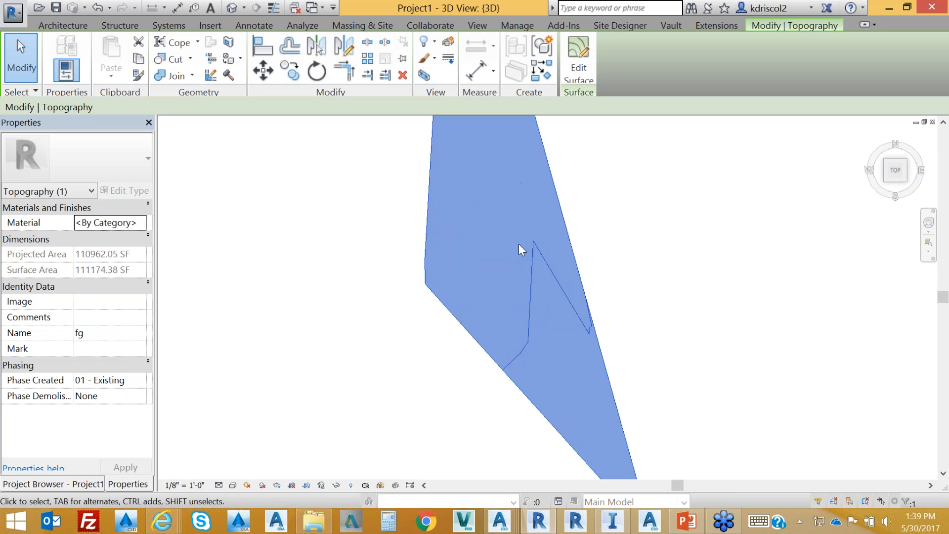
drag(897, 170, 890, 109)
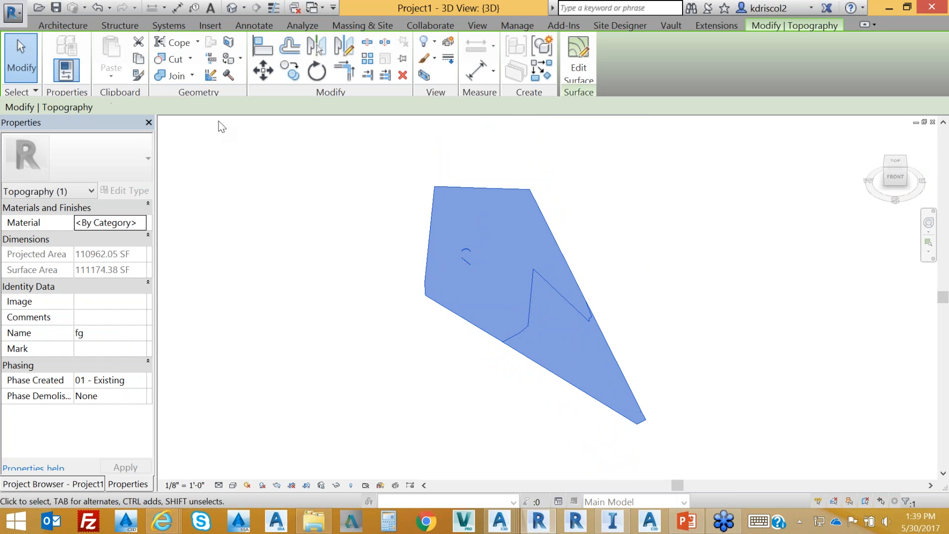
scroll(462, 239, up, 8)
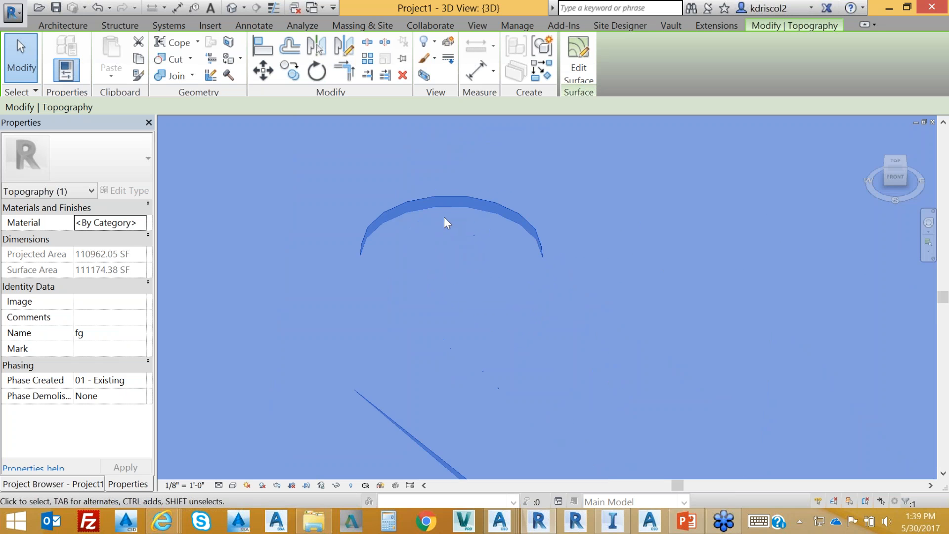